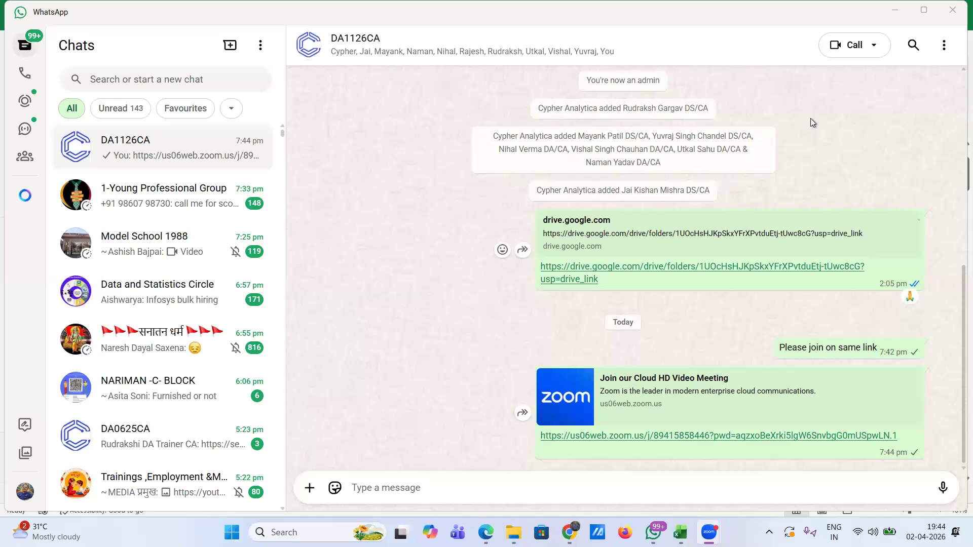
pyautogui.click(896, 11)
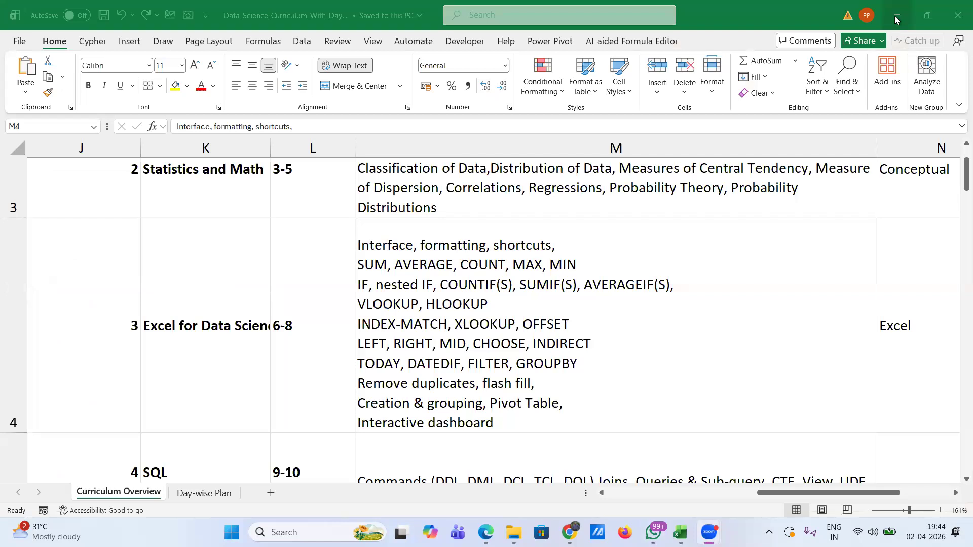
pyautogui.click(895, 16)
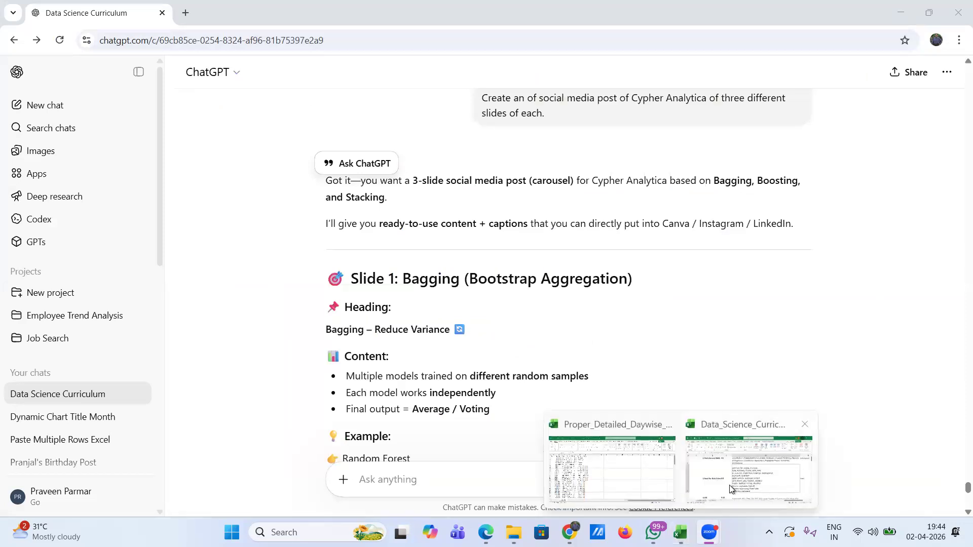
pyautogui.hotkey('alt', 'Tab')
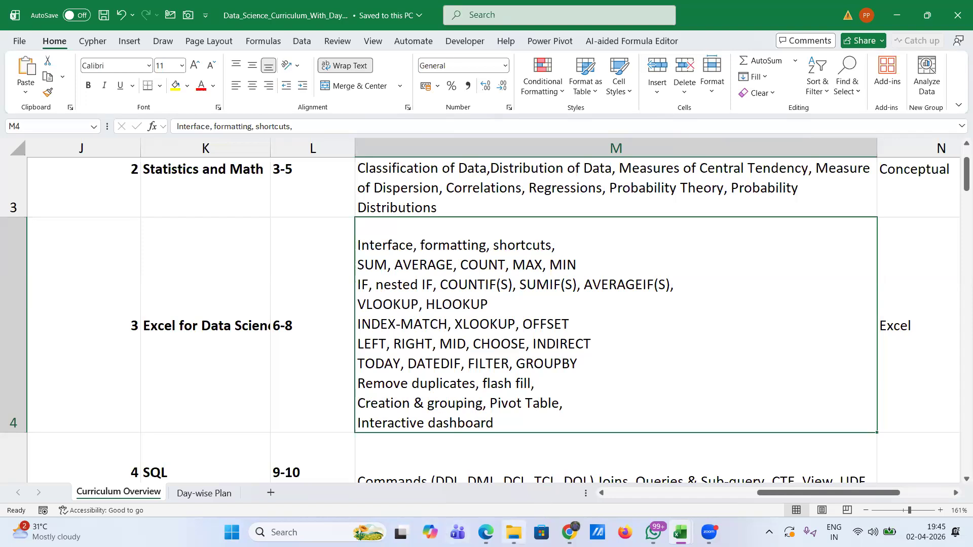
# Switch to File Explorer and open the folder D:\Cypher\Data Analytics\Excel\Excel.
pyautogui.moveTo(513, 532)
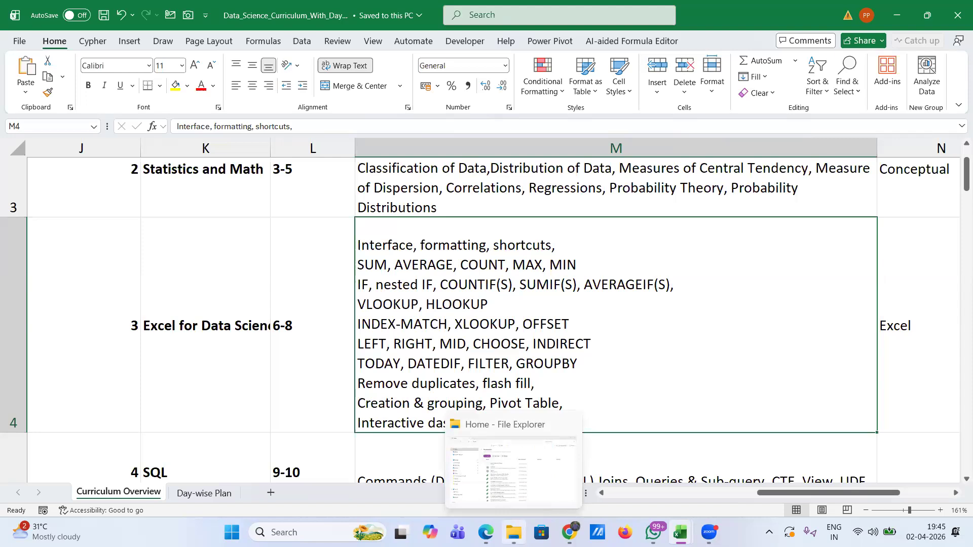
pyautogui.click(513, 532)
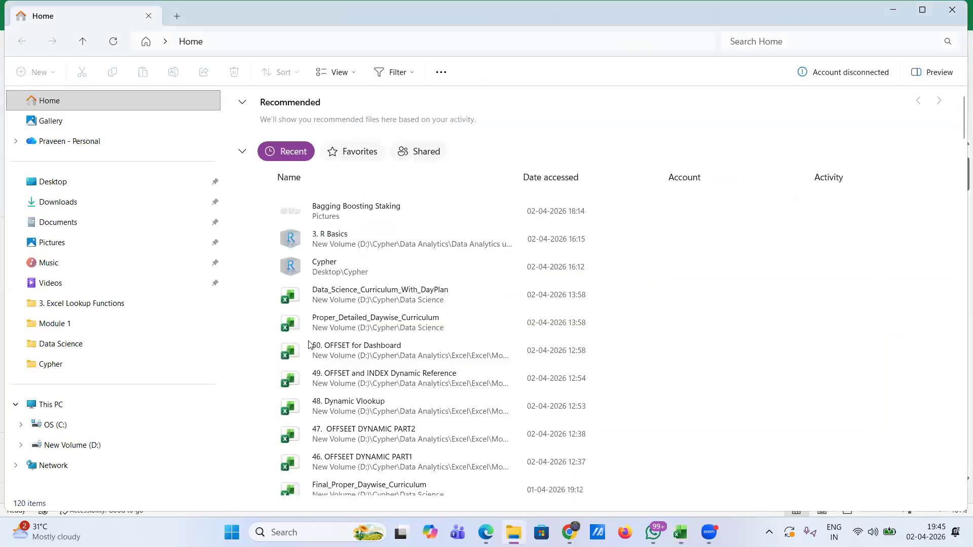
pyautogui.click(71, 446)
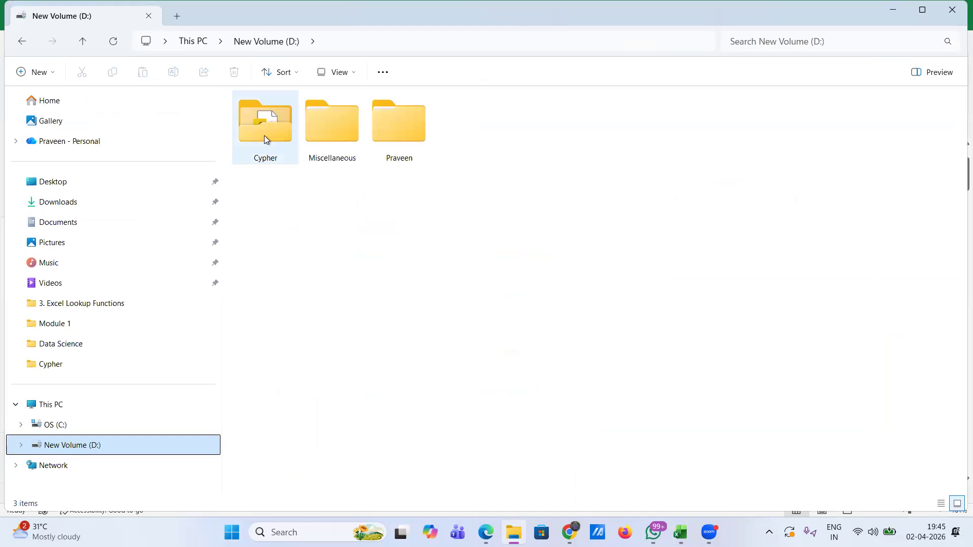
pyautogui.moveTo(265, 139)
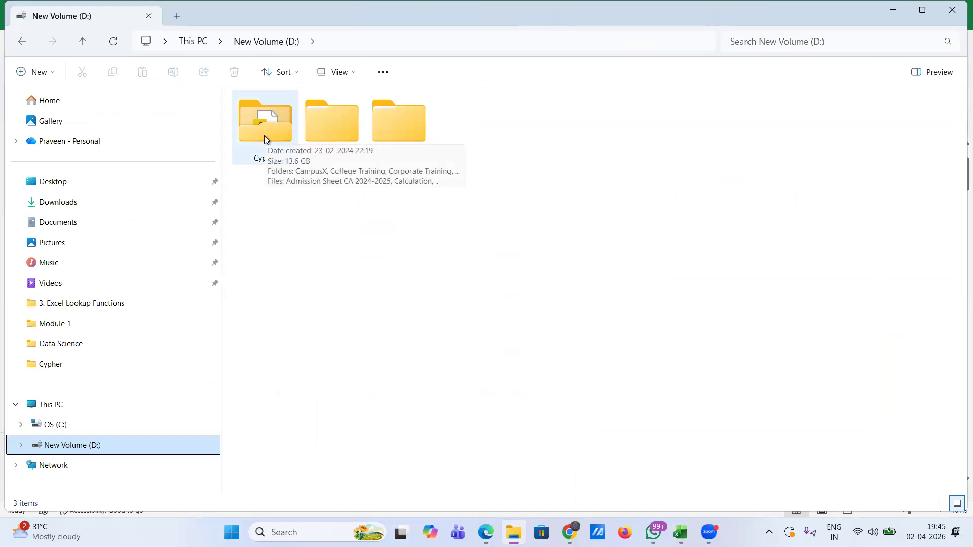
pyautogui.doubleClick(265, 139)
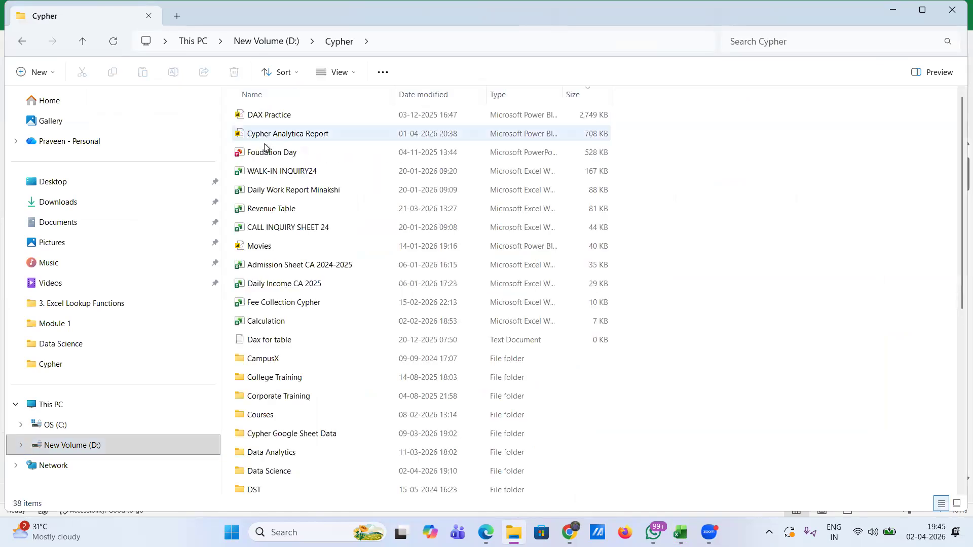
pyautogui.doubleClick(263, 454)
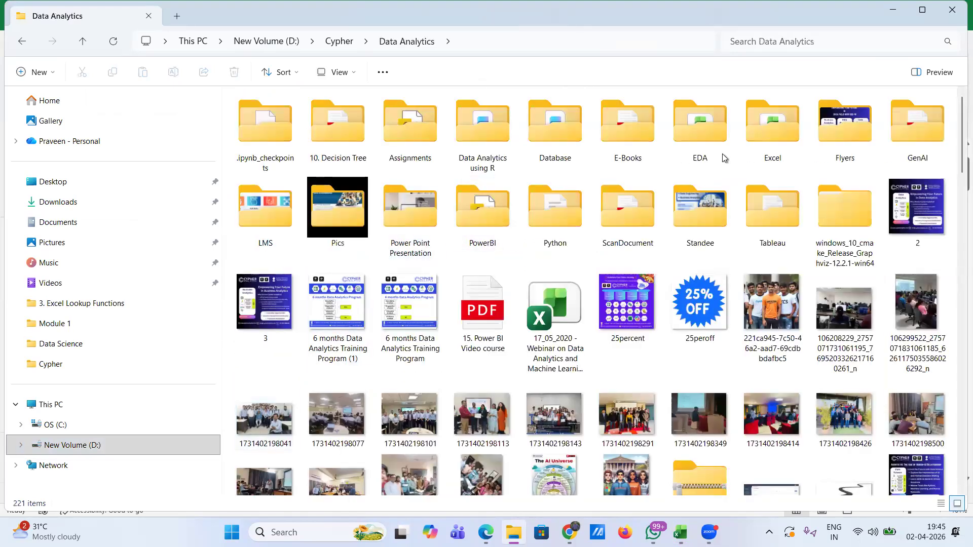
pyautogui.doubleClick(764, 144)
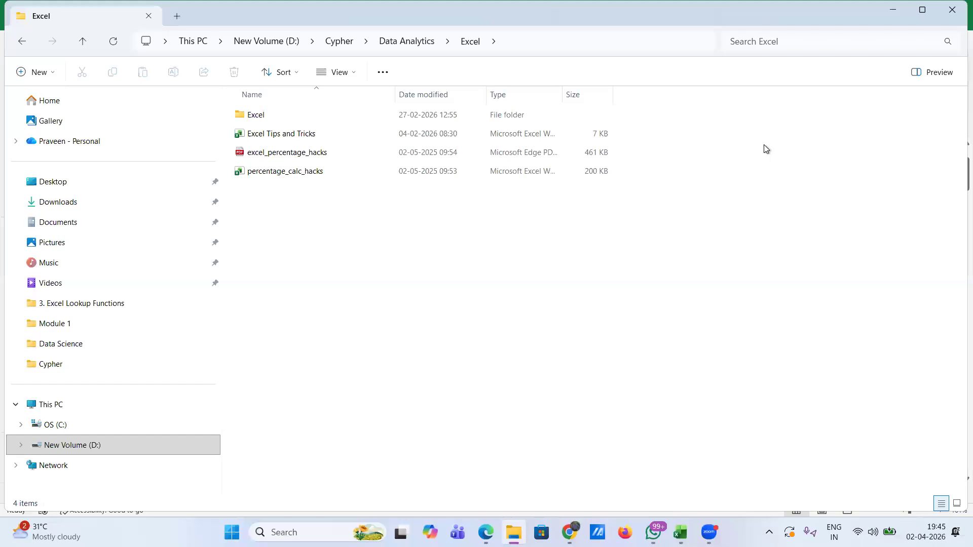
pyautogui.doubleClick(281, 115)
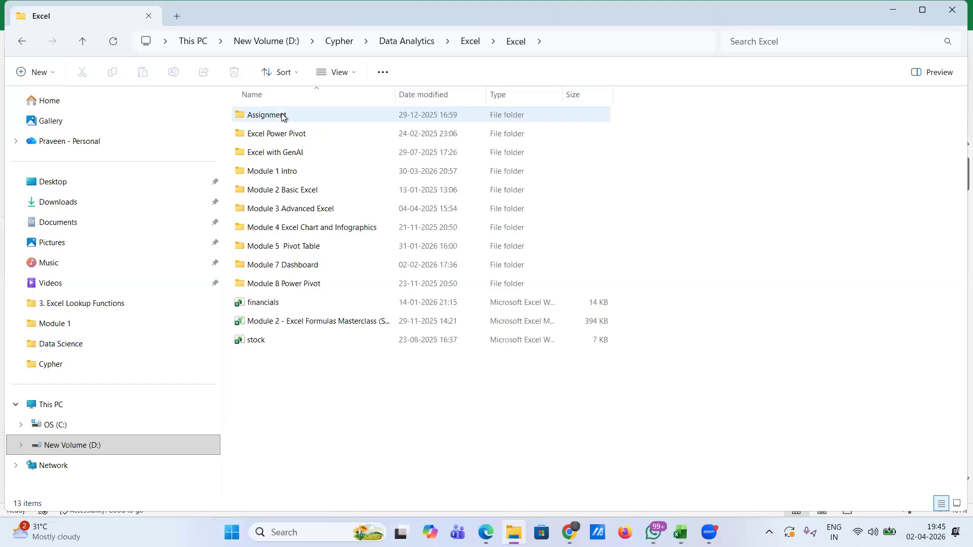
# Copy the Module 2 - Excel Formulas Masterclass (Solved) workbook file.
pyautogui.click(293, 325)
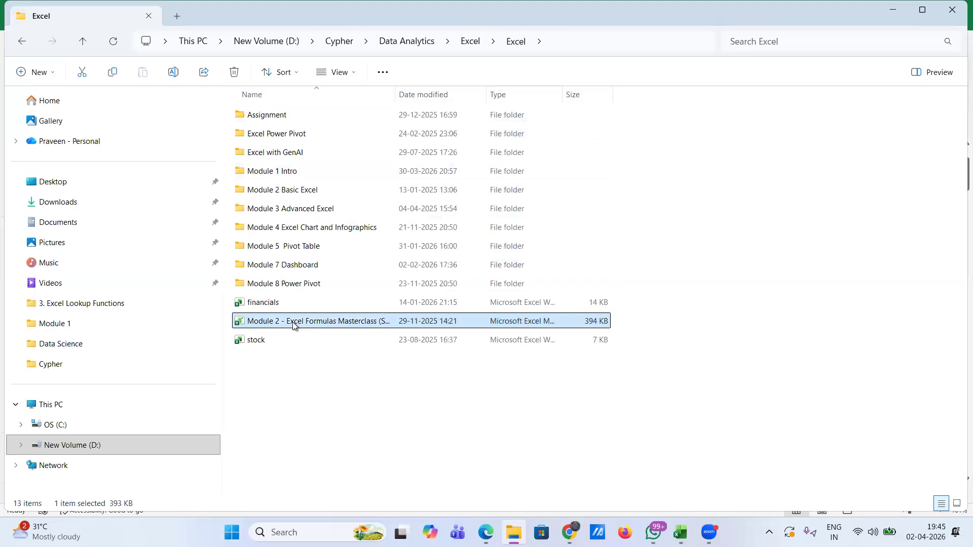
pyautogui.moveTo(569, 533)
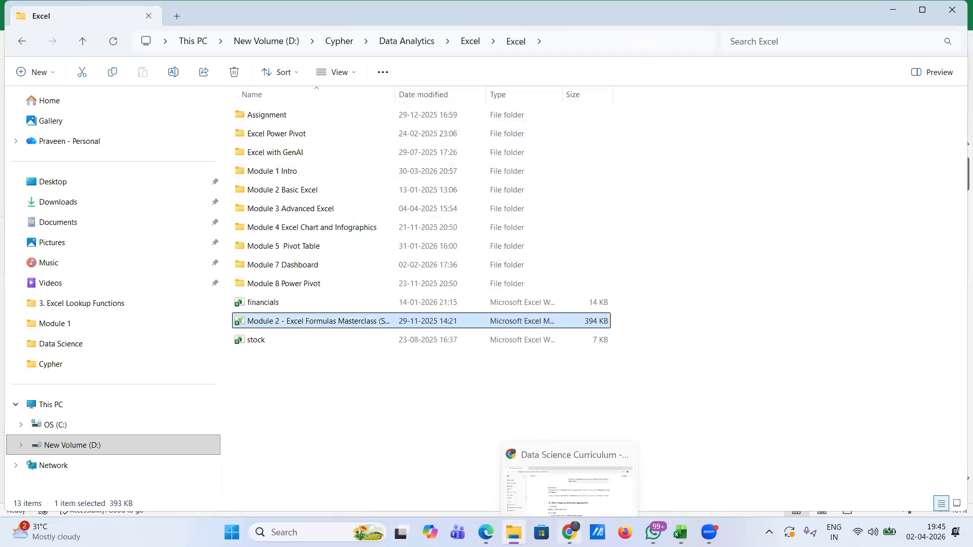
pyautogui.rightClick(320, 321)
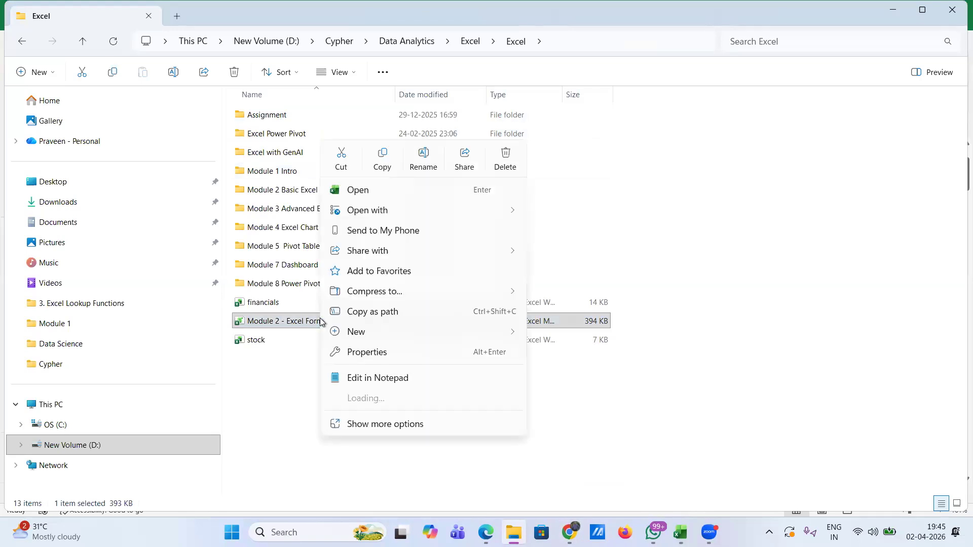
pyautogui.click(381, 162)
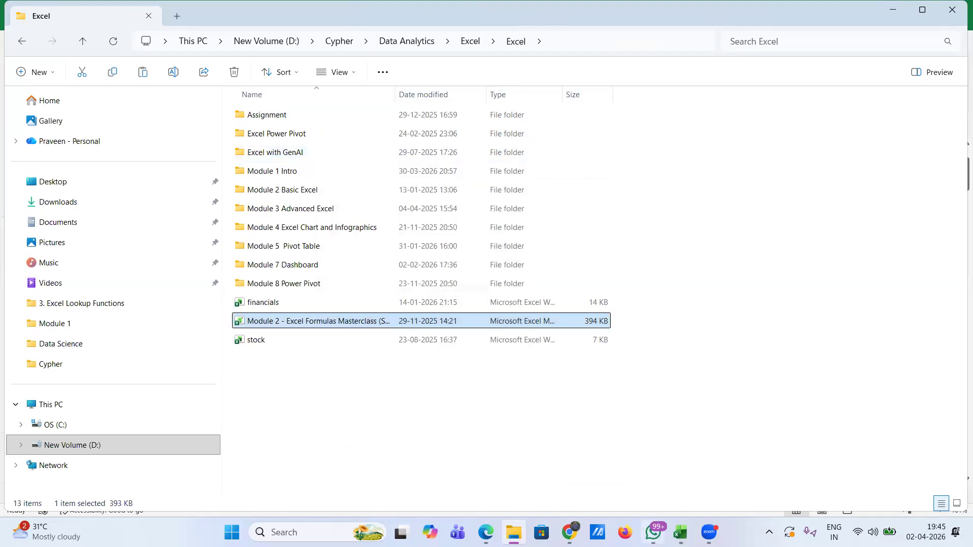
# Switch to WhatsApp and send the copied workbook to the DA1126CA group with the caption "Master Class Sheet".
pyautogui.click(654, 532)
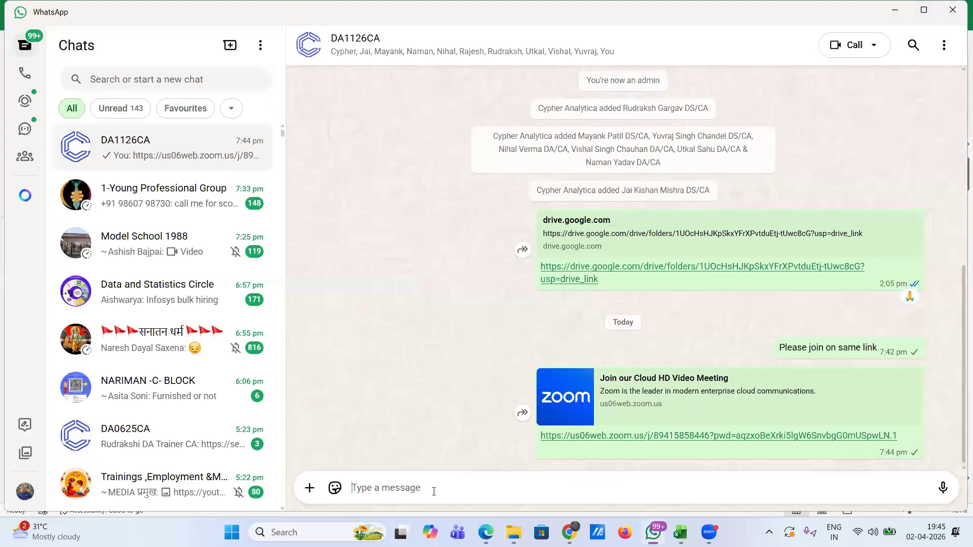
pyautogui.hotkey('ctrl', 'v')
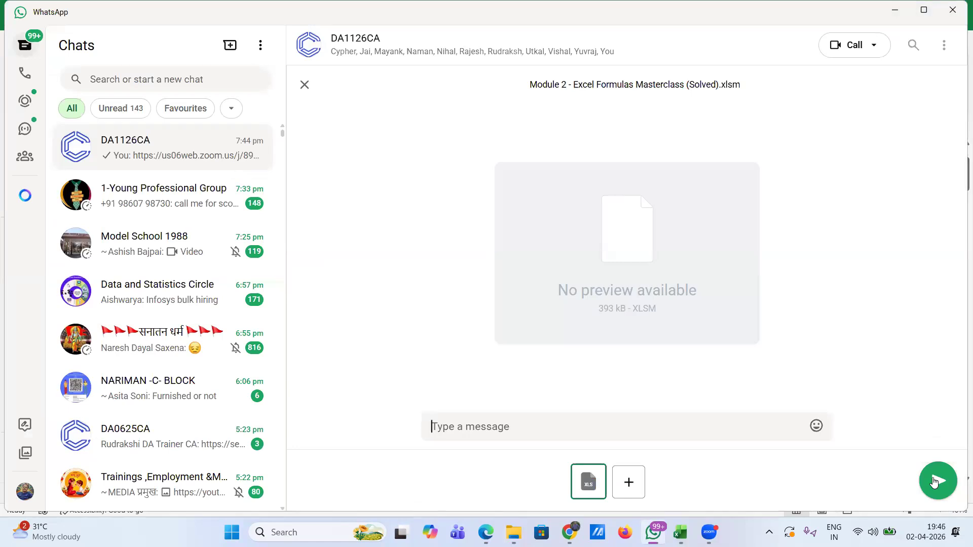
pyautogui.write('Mas')
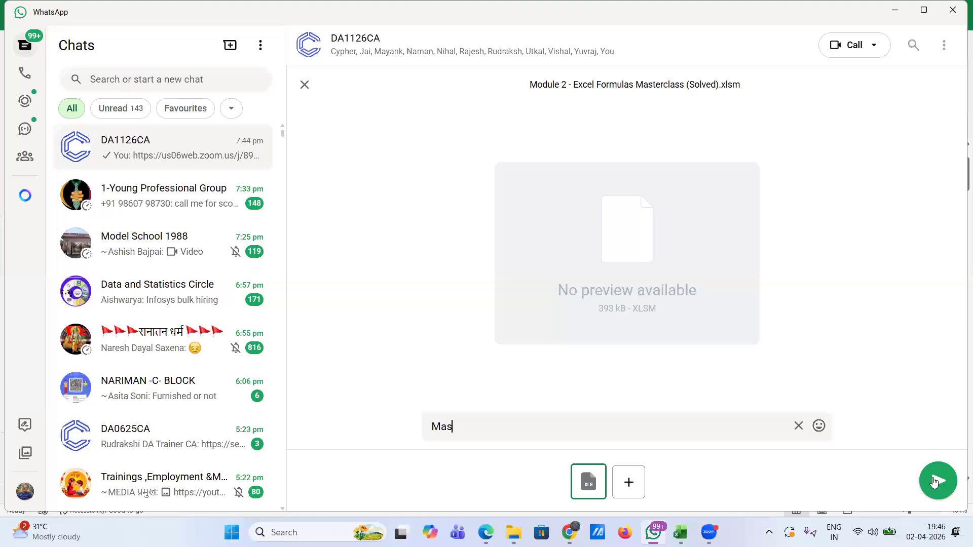
pyautogui.write('ter Class Sheet')
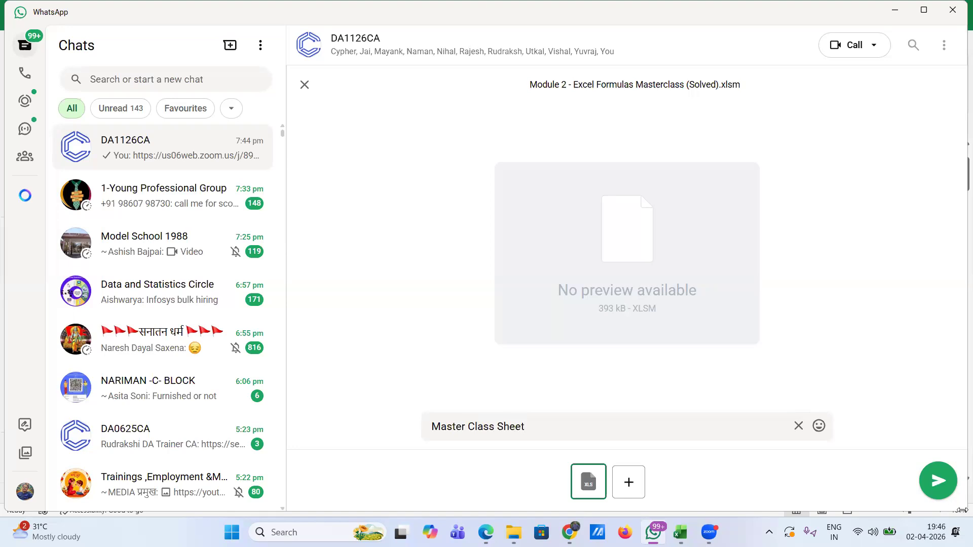
pyautogui.click(938, 482)
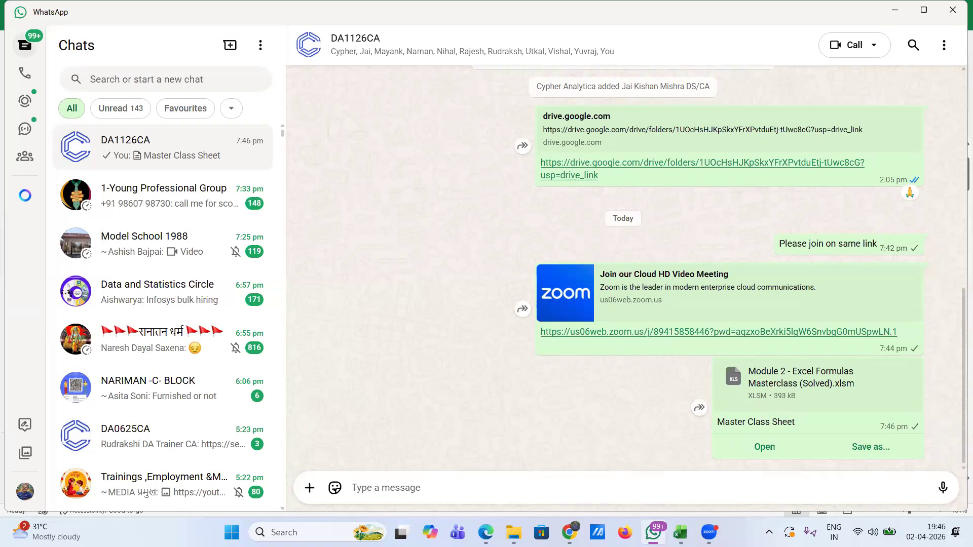
# Return to File Explorer and open the Module 2 - Excel Formulas Masterclass (Solved) workbook in Excel.
pyautogui.moveTo(680, 532)
pyautogui.click(514, 532)
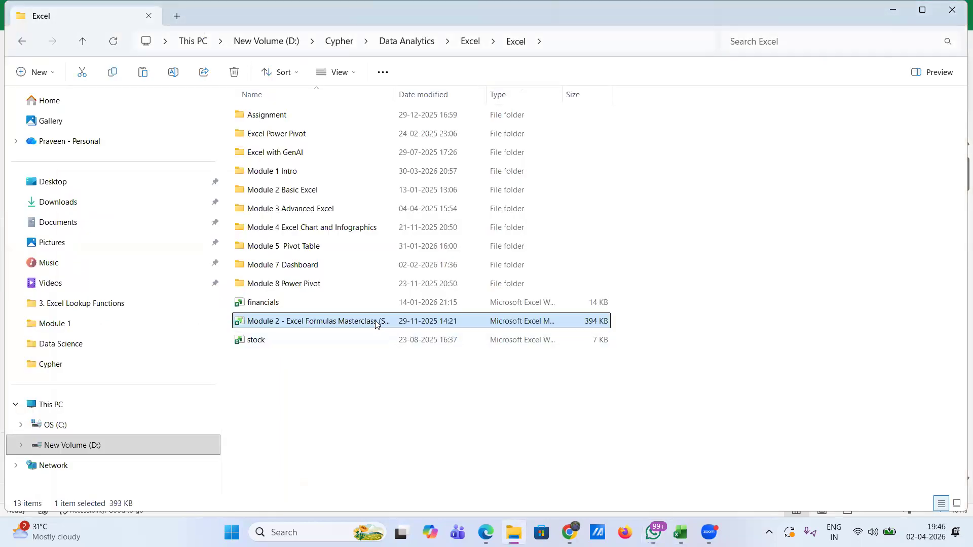
pyautogui.doubleClick(376, 321)
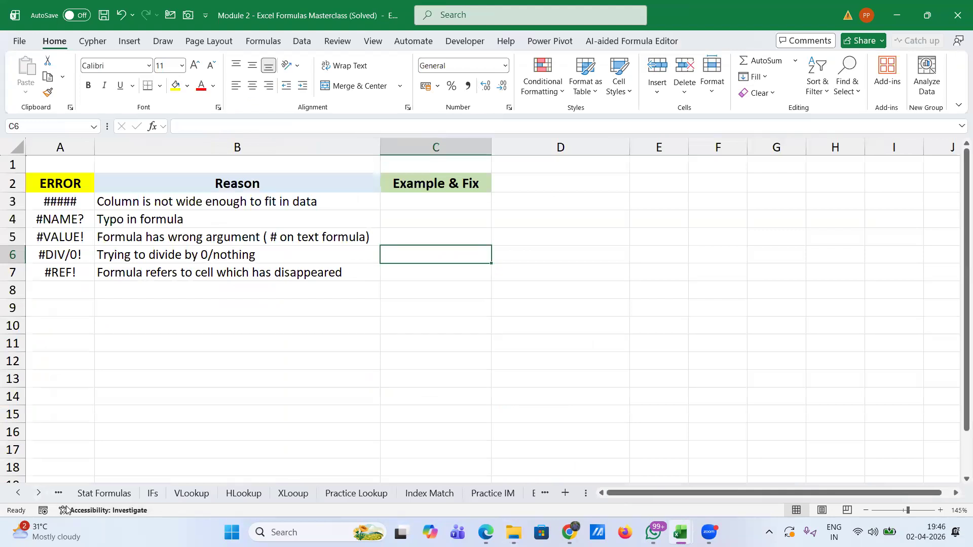
# Go to the Understanding References sheet and look over its retail selling price by profit margin table.
pyautogui.click(19, 494)
pyautogui.click(19, 494)
pyautogui.click(19, 493)
pyautogui.click(20, 494)
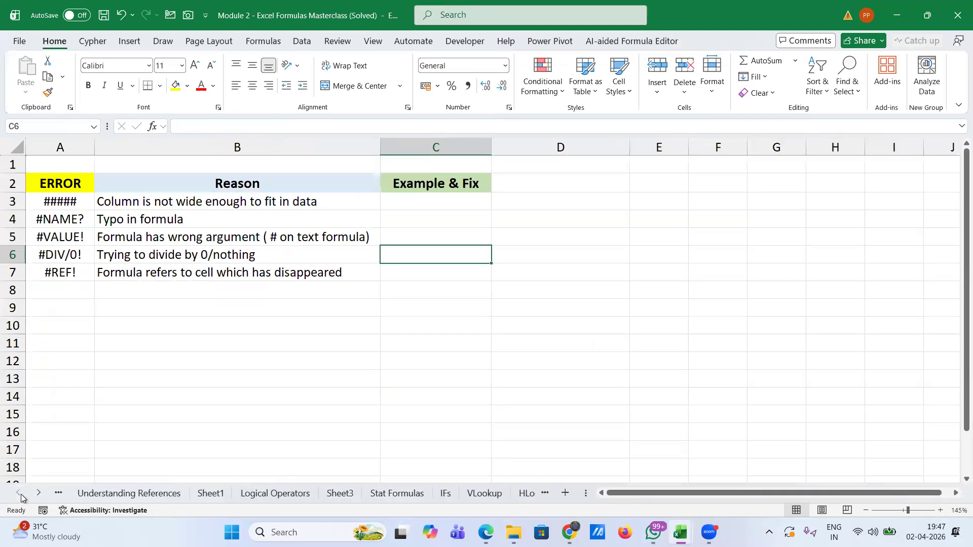
pyautogui.click(109, 494)
pyautogui.scroll(1, 276, 358)
pyautogui.scroll(2, 276, 358)
pyautogui.scroll(-1, 276, 358)
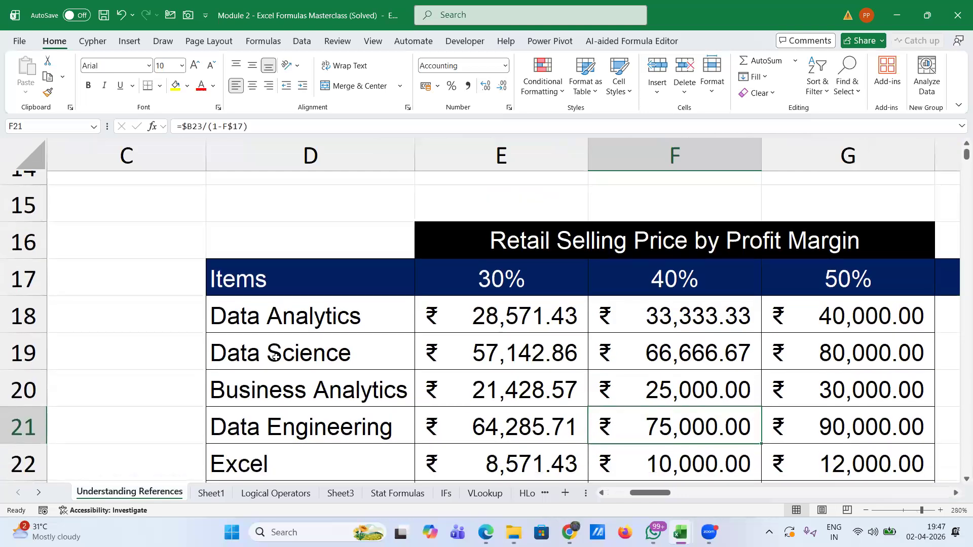
pyautogui.scroll(-1, 276, 358)
# Delete the whole Overall Performance pivot table in A3:B7 of Sheet1.
pyautogui.click(213, 494)
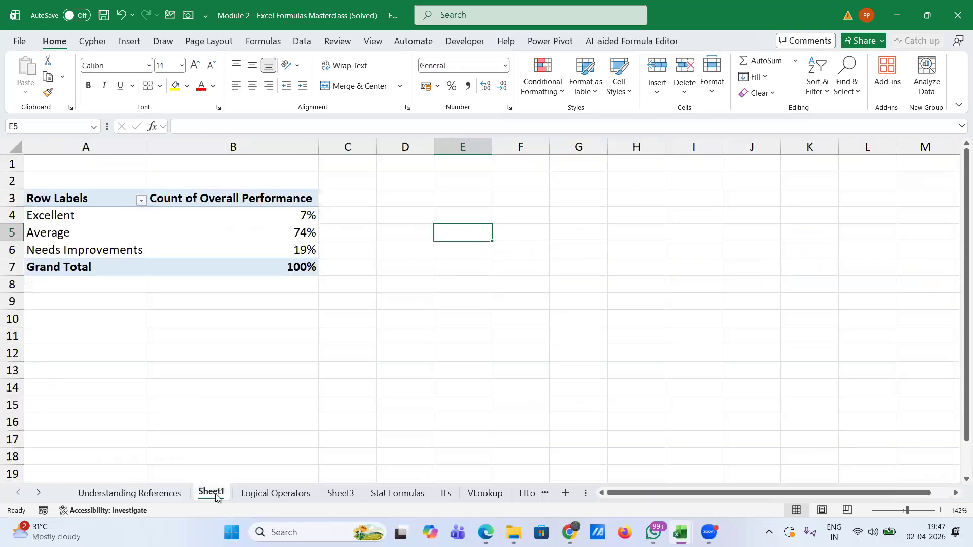
pyautogui.click(75, 196)
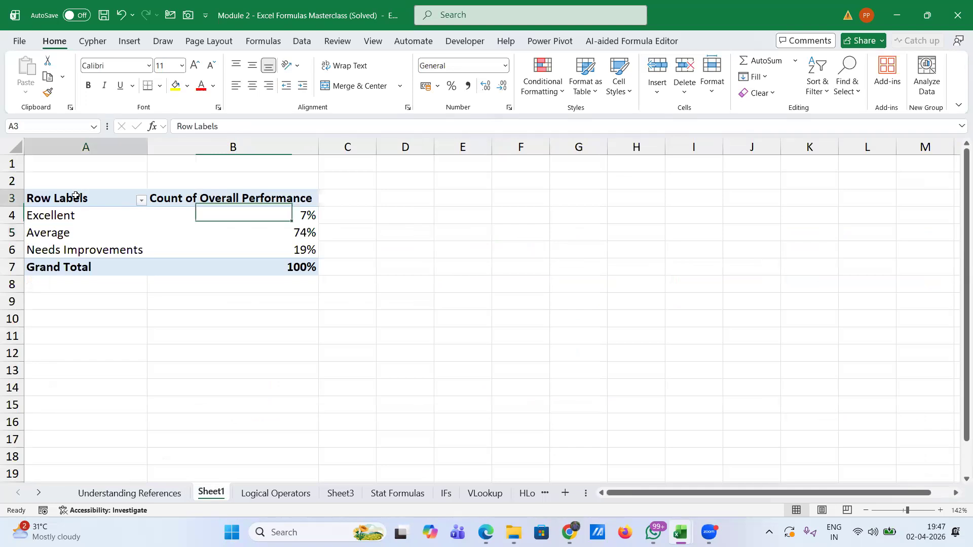
pyautogui.keyDown('shift'); pyautogui.click(277, 266); pyautogui.keyUp('shift')
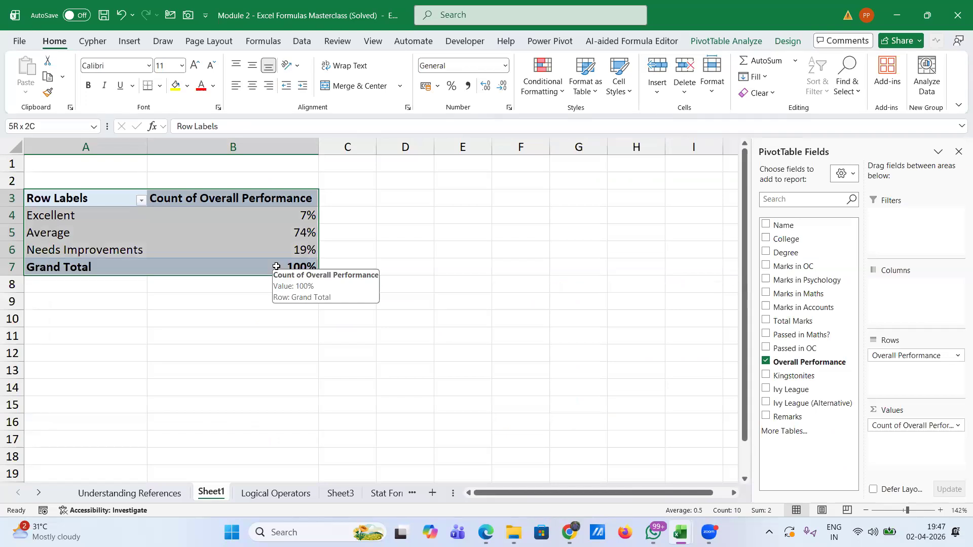
pyautogui.press('Delete')
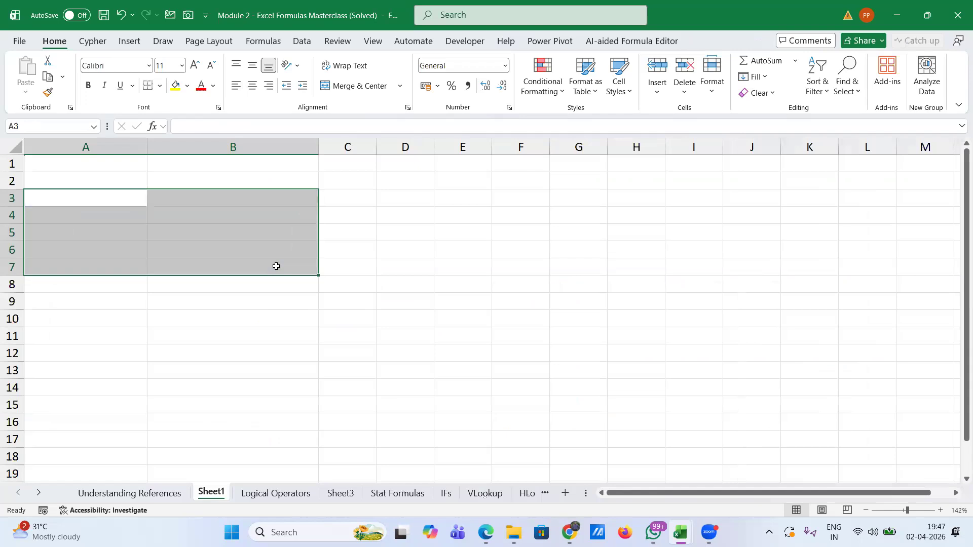
pyautogui.click(203, 181)
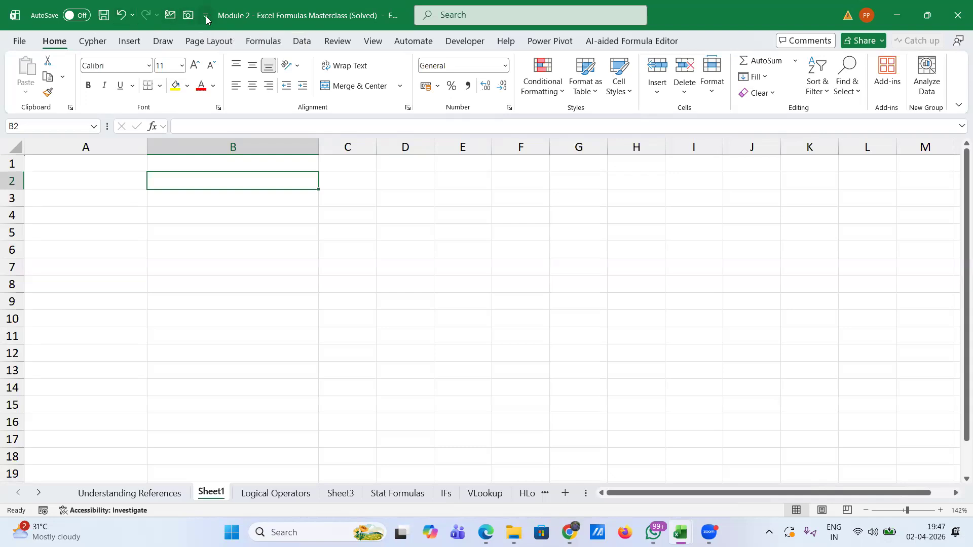
# Review the Quick Access Toolbar customization settings in Excel Options, leaving the dialog without changes.
pyautogui.click(19, 41)
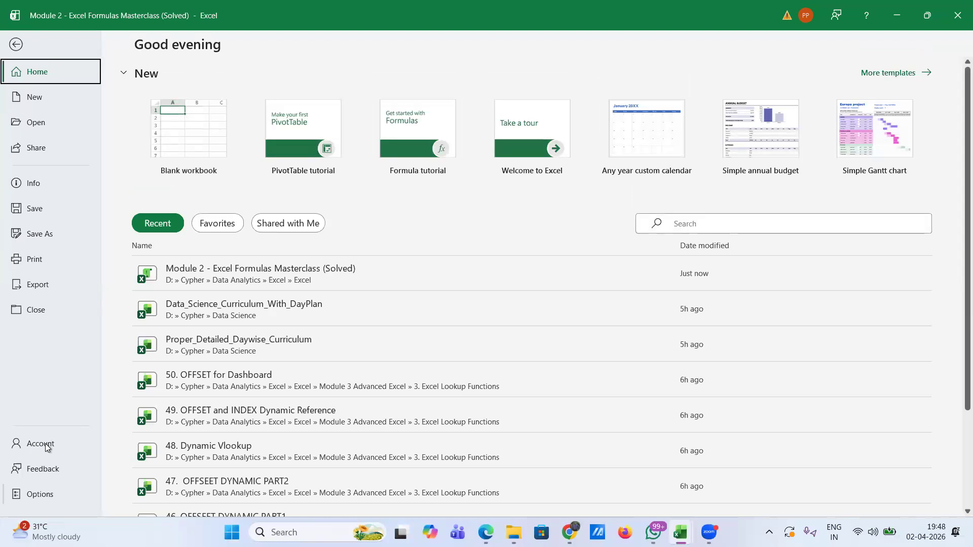
pyautogui.press('Escape')
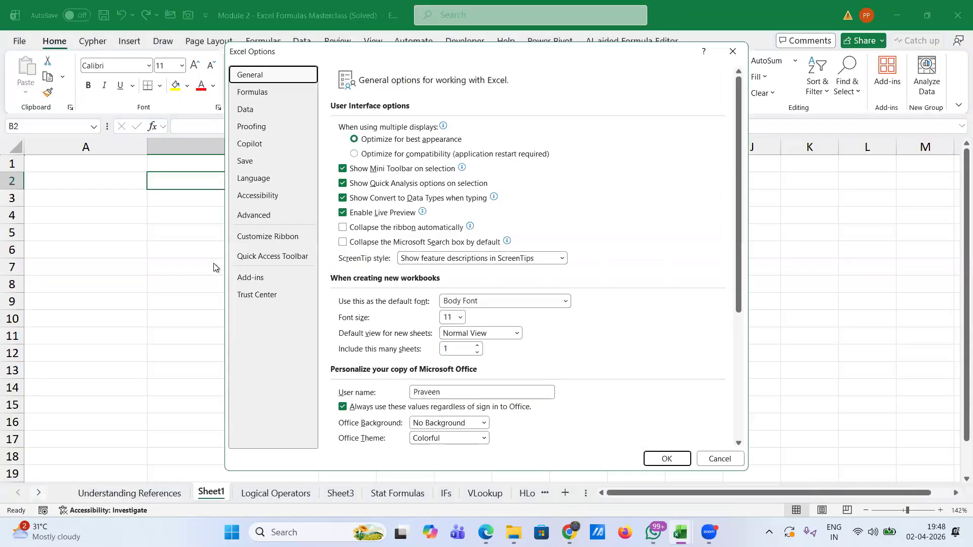
pyautogui.click(259, 257)
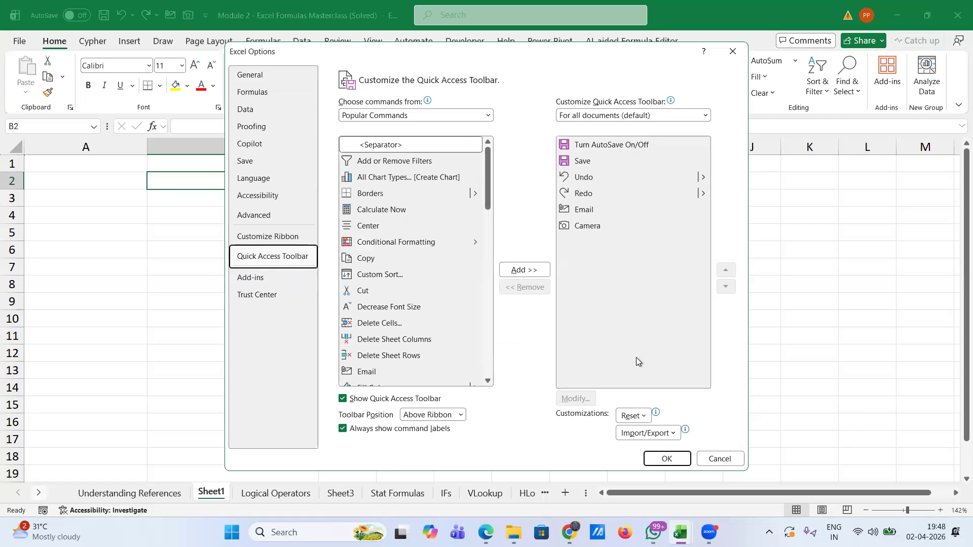
pyautogui.click(725, 457)
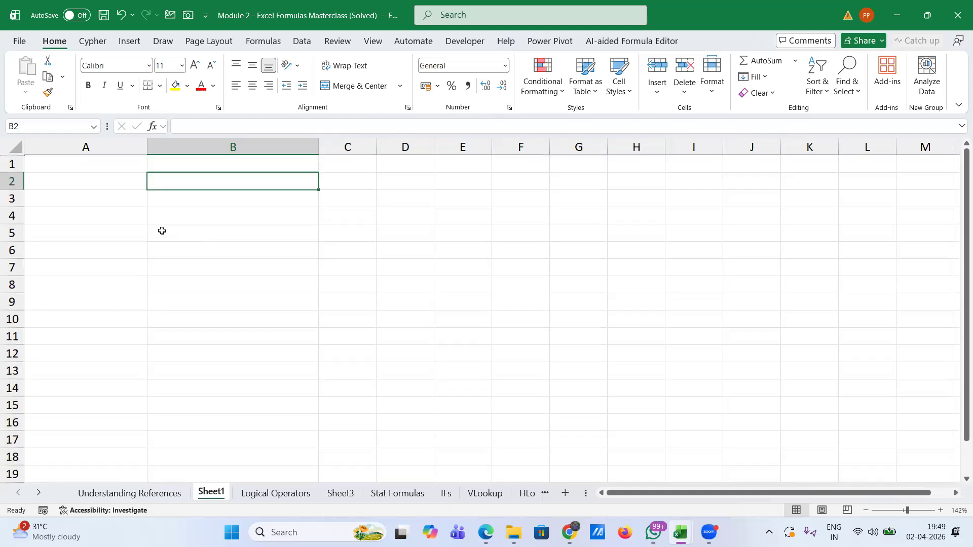
pyautogui.click(98, 181)
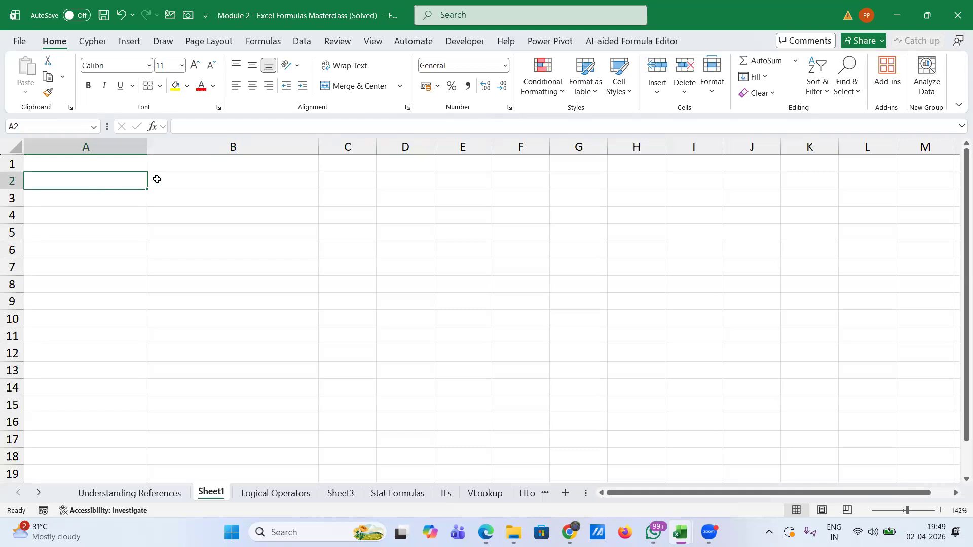
pyautogui.click(202, 184)
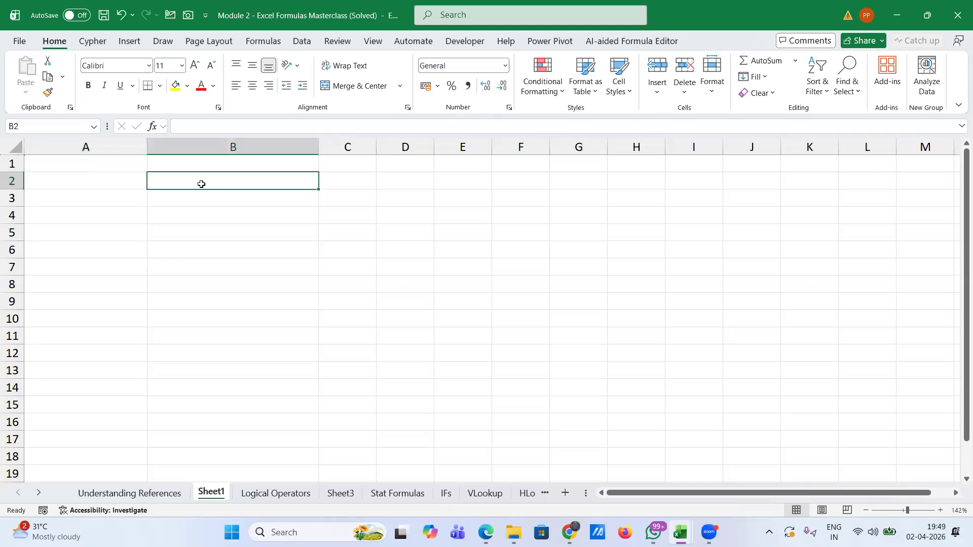
pyautogui.click(340, 184)
pyautogui.click(385, 183)
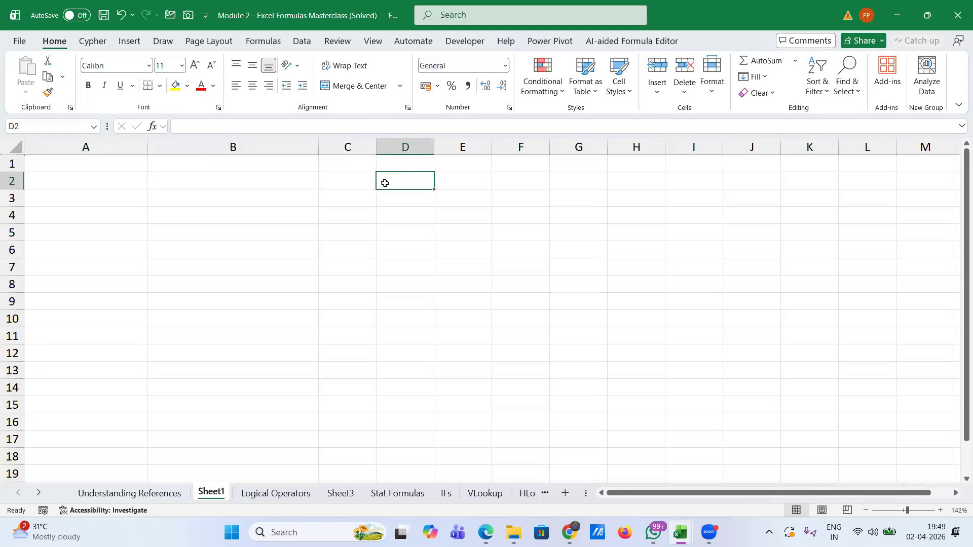
pyautogui.click(470, 183)
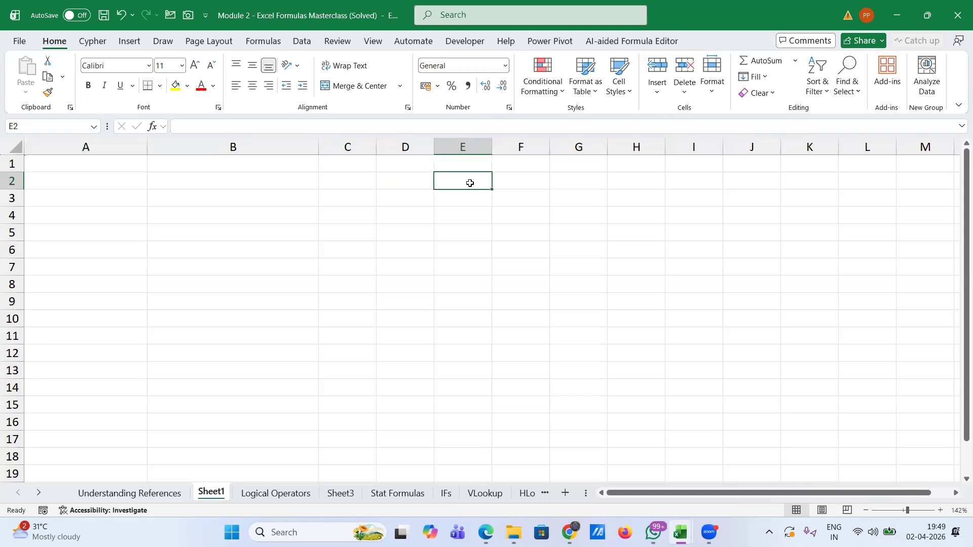
pyautogui.click(522, 183)
pyautogui.click(560, 183)
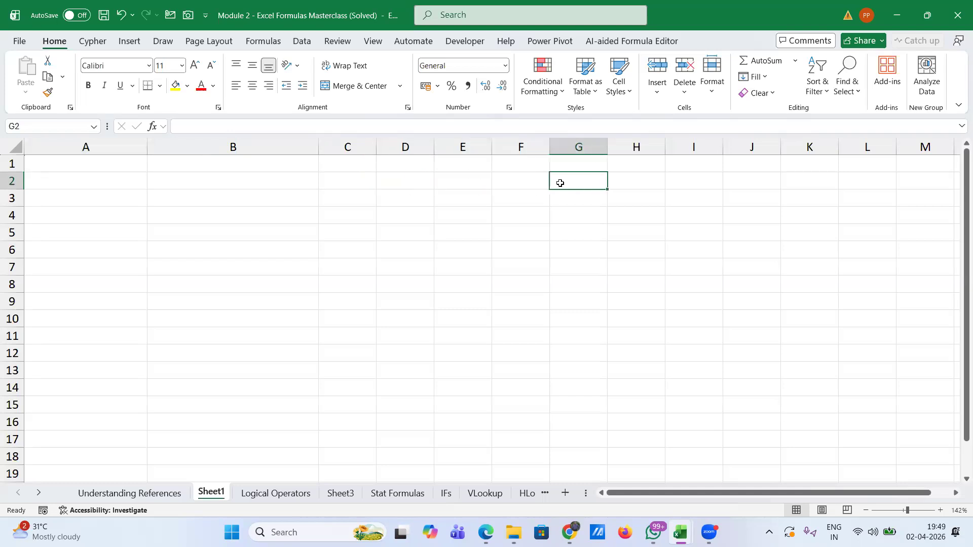
pyautogui.click(634, 184)
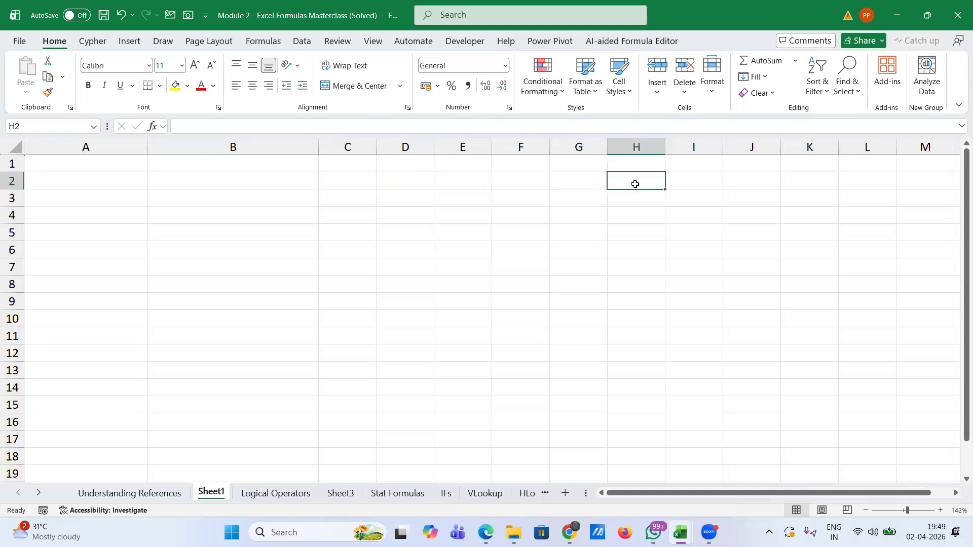
pyautogui.click(681, 182)
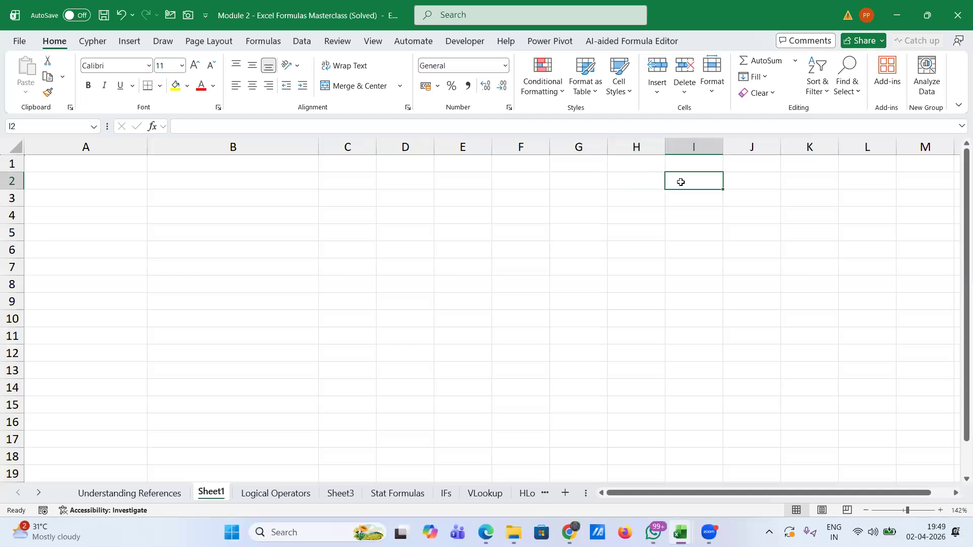
pyautogui.click(102, 180)
pyautogui.click(185, 185)
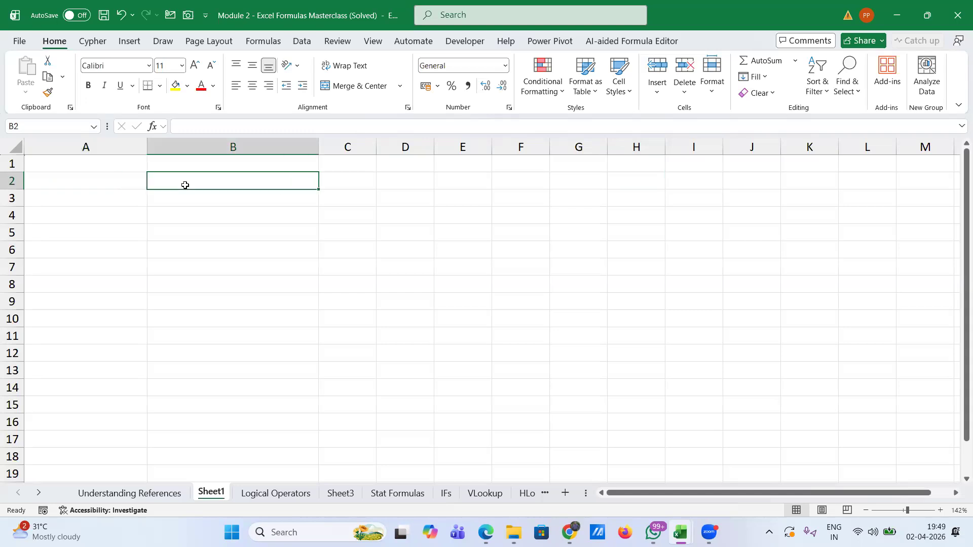
pyautogui.click(337, 182)
pyautogui.click(405, 181)
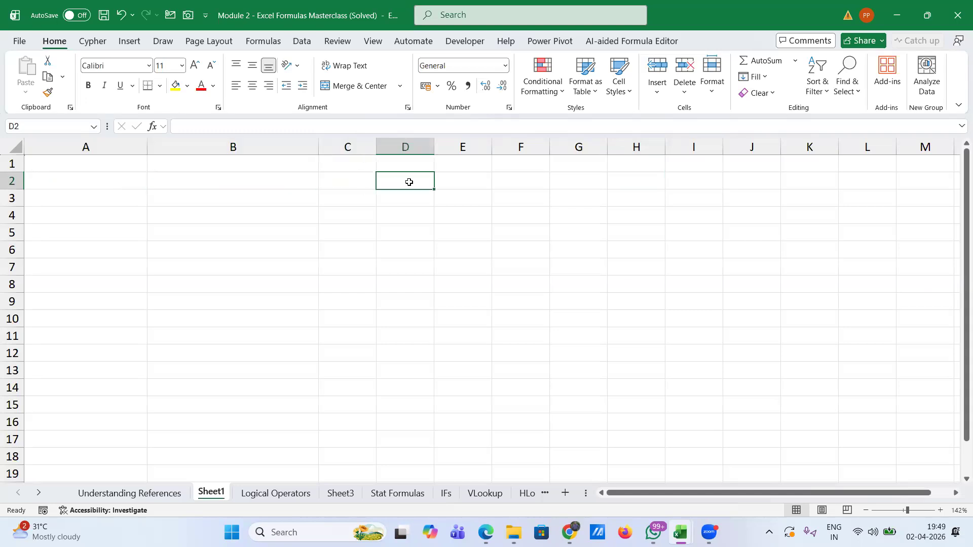
pyautogui.click(463, 186)
pyautogui.press('Right')
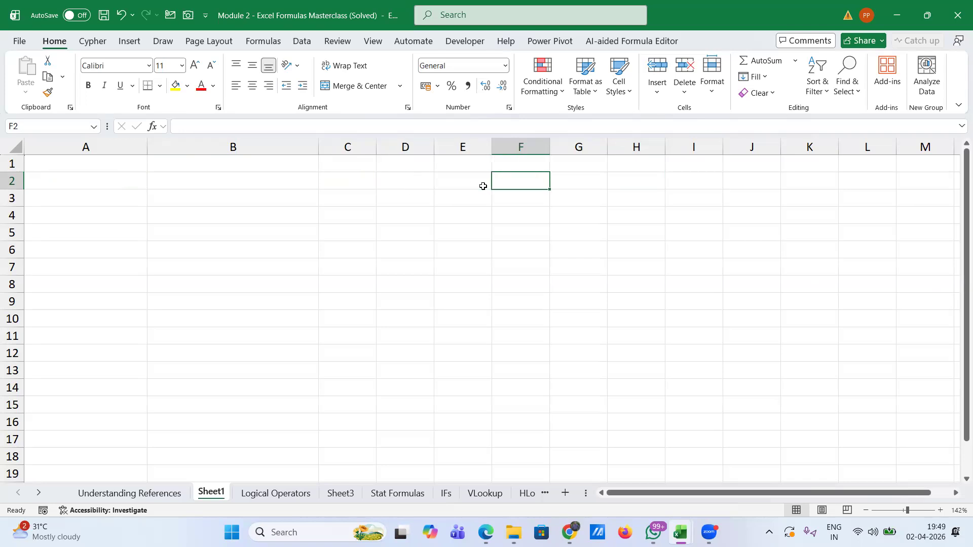
pyautogui.click(576, 182)
pyautogui.click(641, 182)
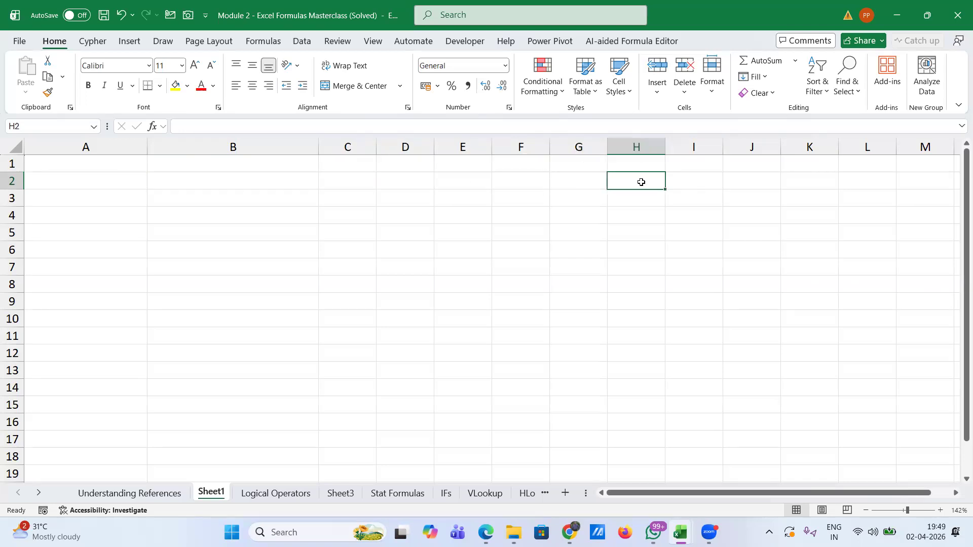
pyautogui.click(699, 182)
pyautogui.click(758, 183)
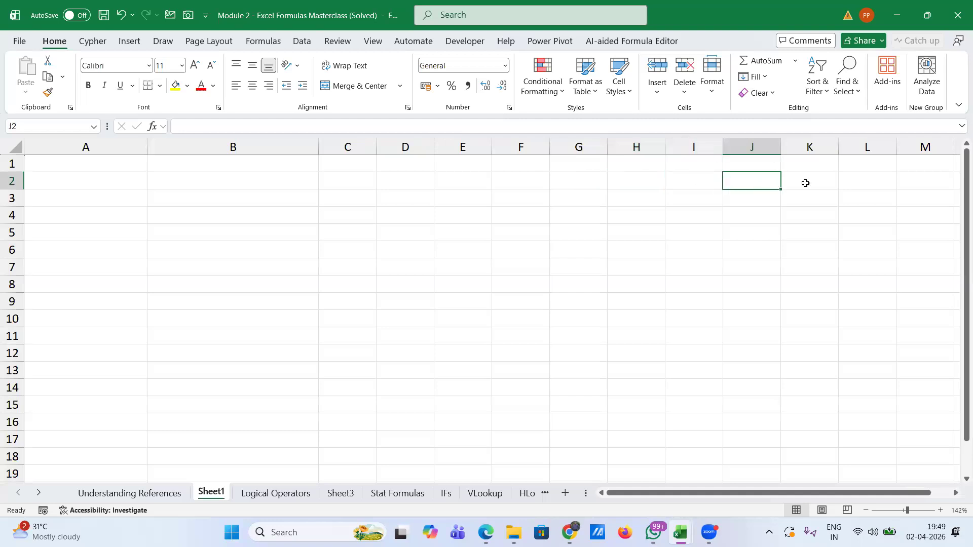
pyautogui.click(806, 183)
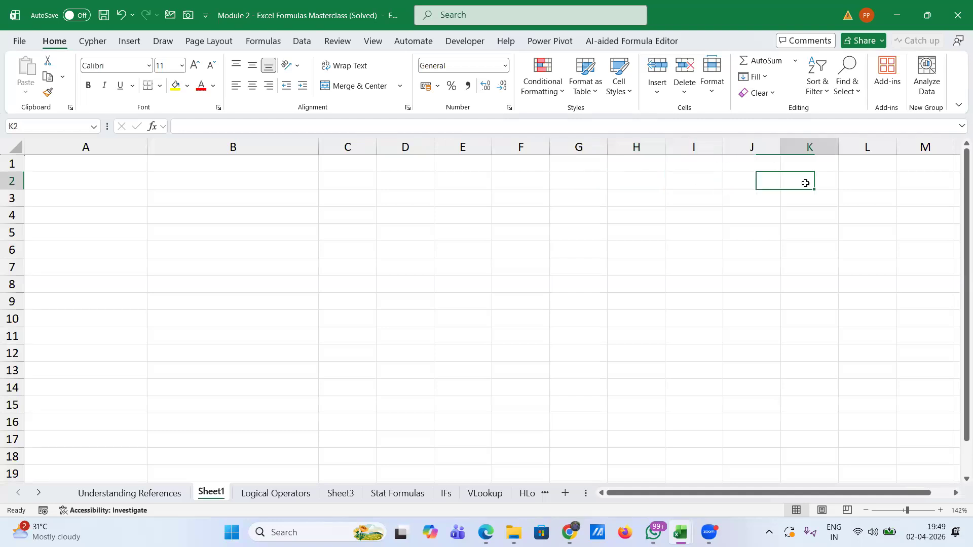
pyautogui.click(80, 185)
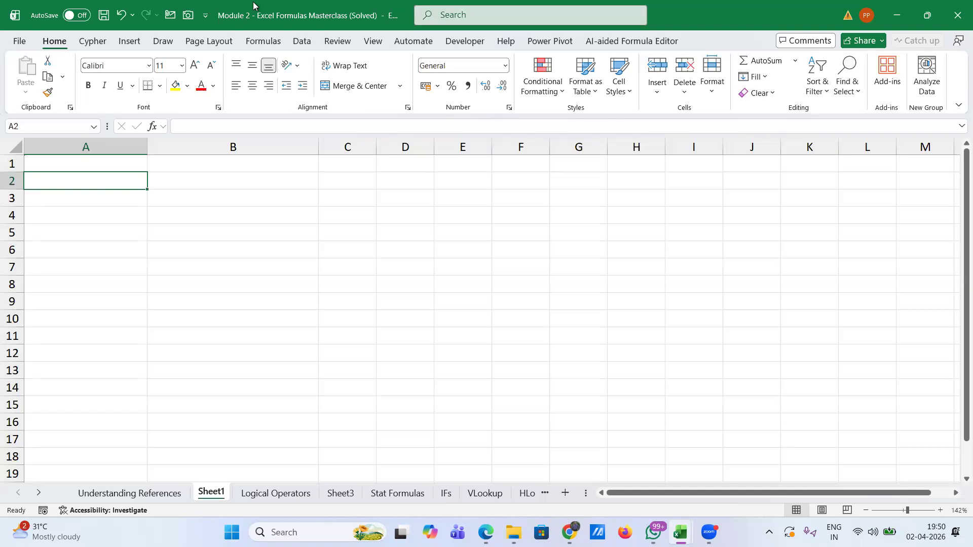
pyautogui.click(304, 6)
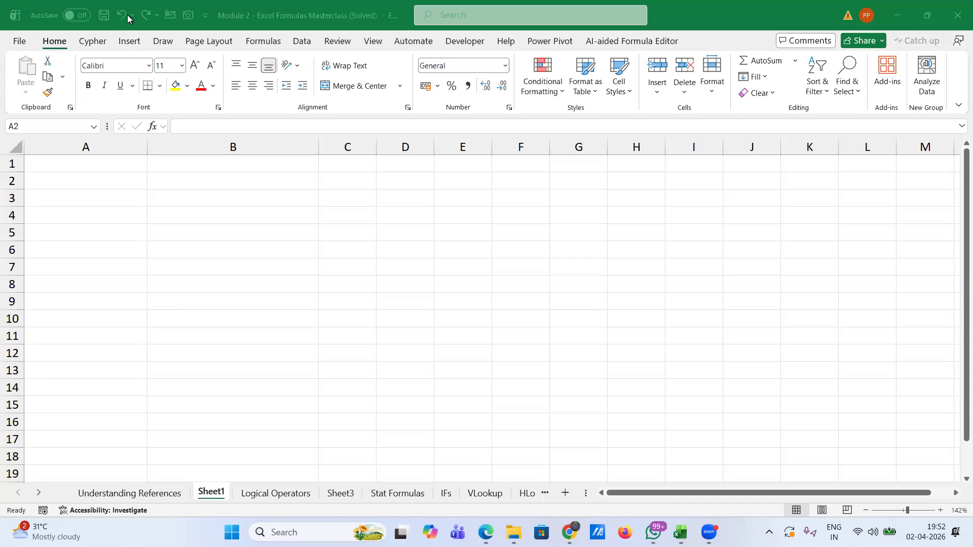
pyautogui.click(193, 231)
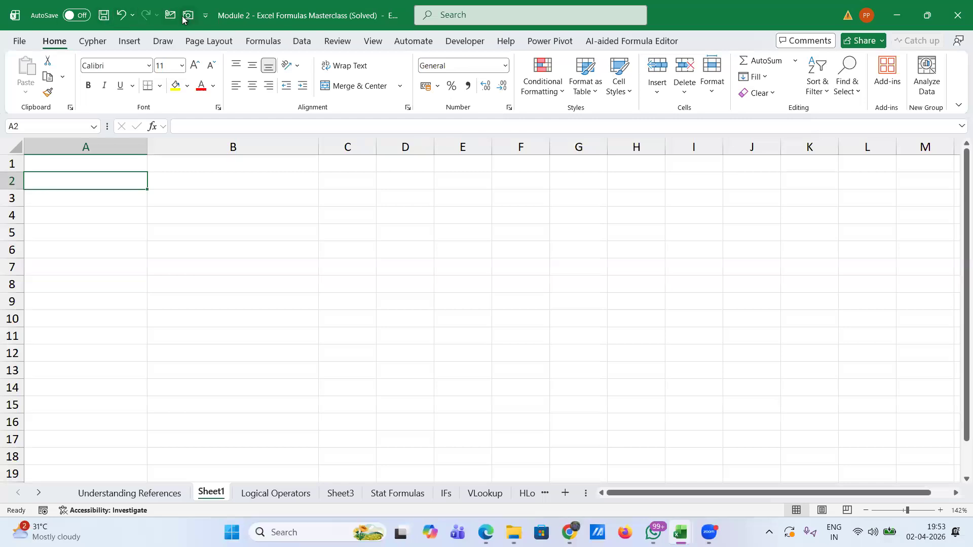
# Remove the AutoSave toggle and the Redo command from the Quick Access Toolbar list in Excel Options.
pyautogui.click(19, 44)
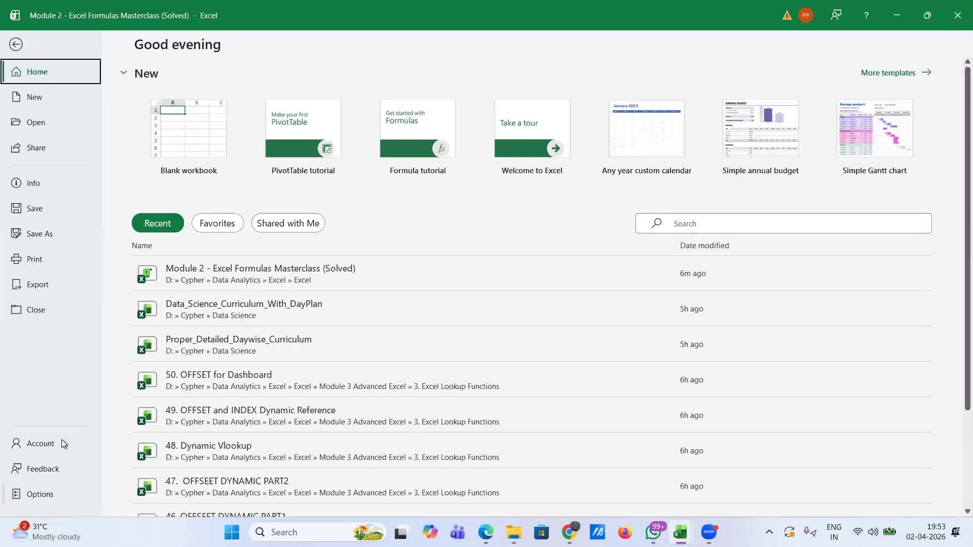
pyautogui.press('Return')
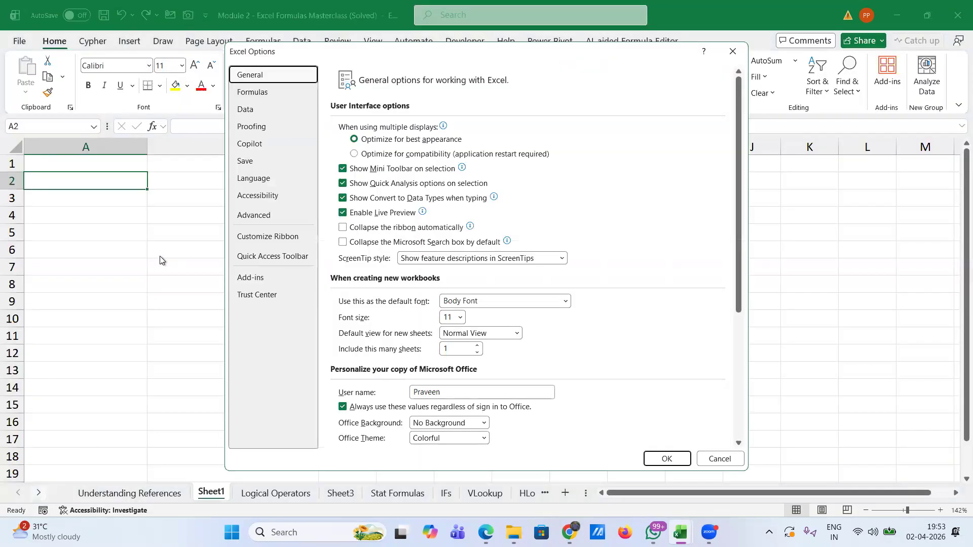
pyautogui.click(261, 257)
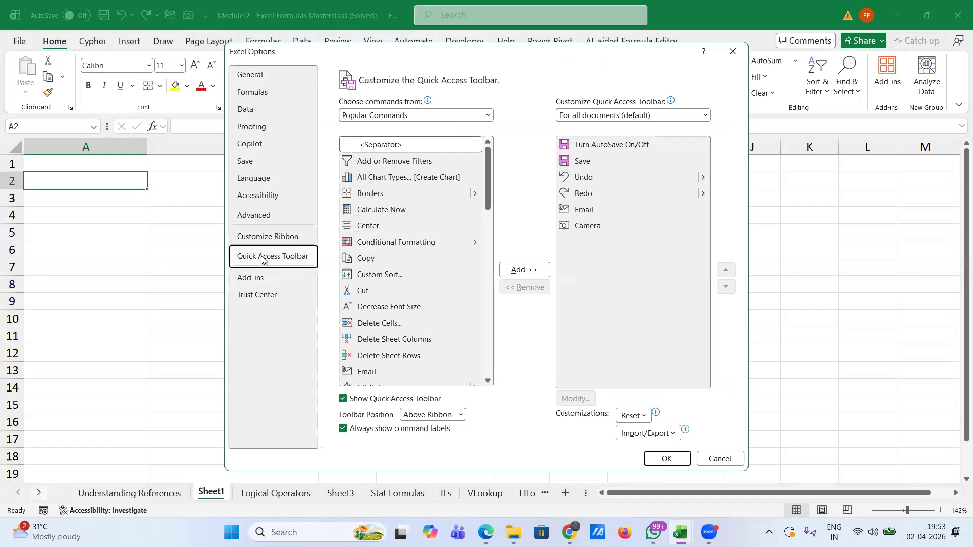
pyautogui.click(594, 145)
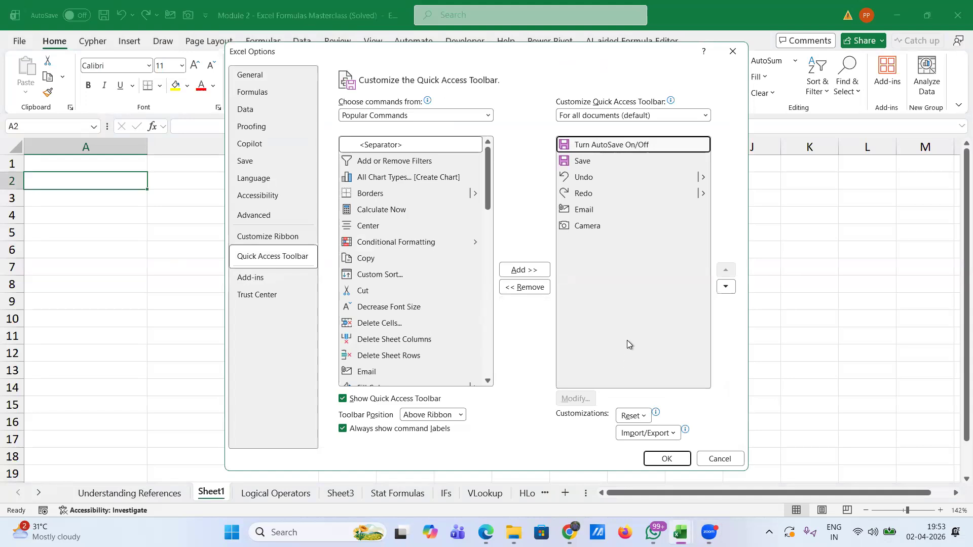
pyautogui.click(529, 289)
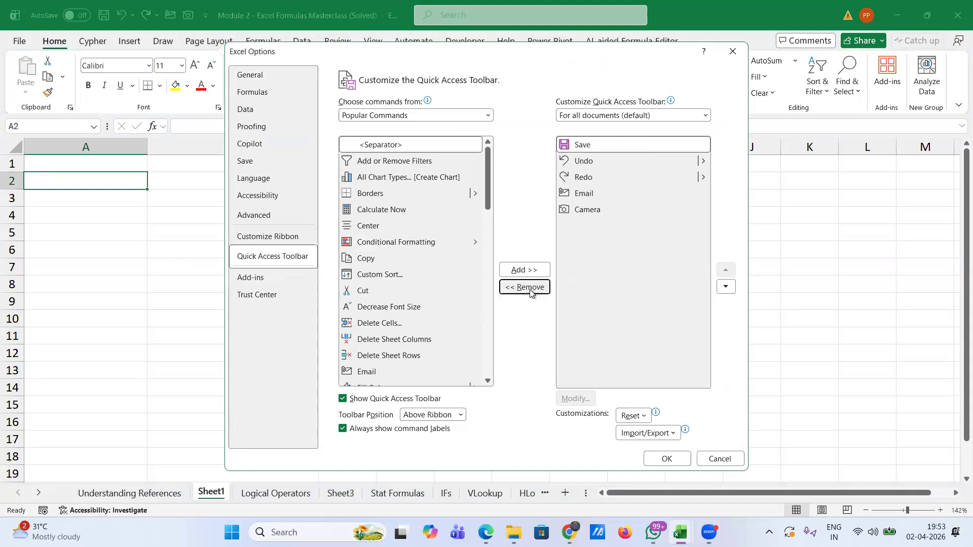
pyautogui.click(582, 177)
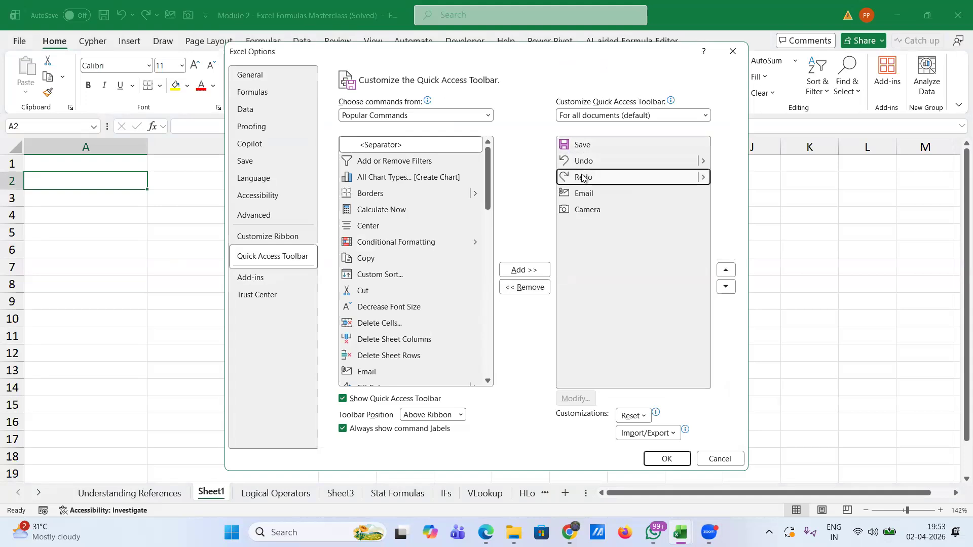
pyautogui.click(525, 289)
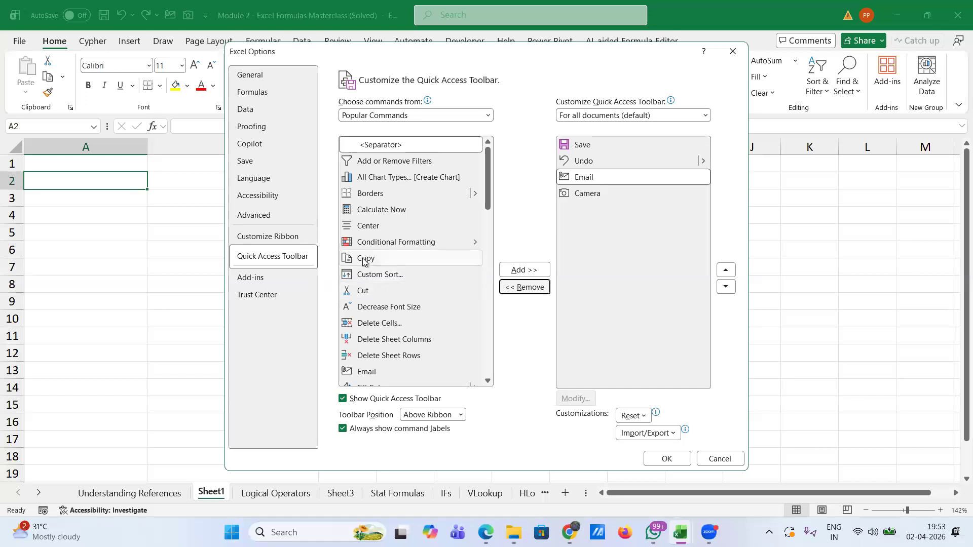
# Add the Copy command to the Quick Access Toolbar for all documents and apply the customization.
pyautogui.click(365, 261)
pyautogui.click(522, 275)
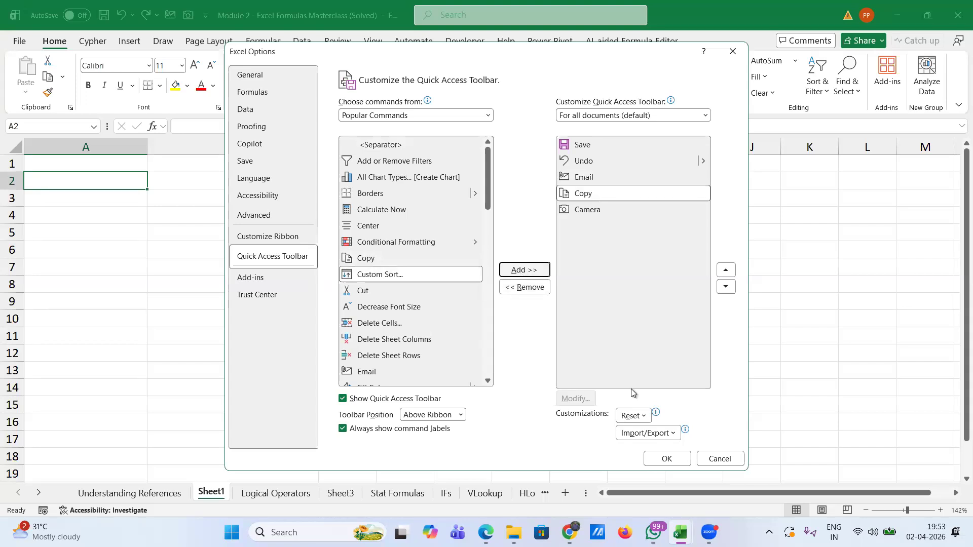
pyautogui.click(666, 459)
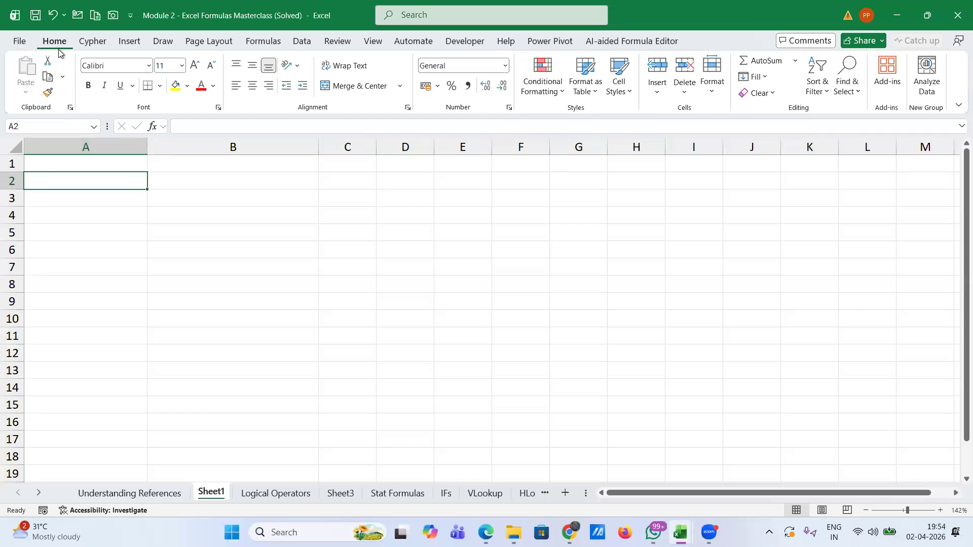
# Look through the blank workbook, tutorial and online templates offered for creating a new workbook.
pyautogui.click(20, 43)
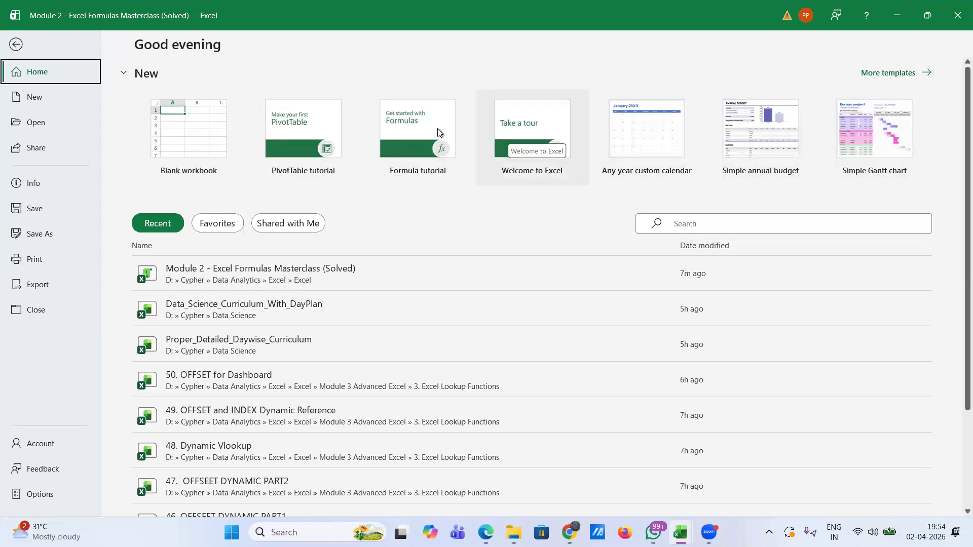
pyautogui.click(40, 98)
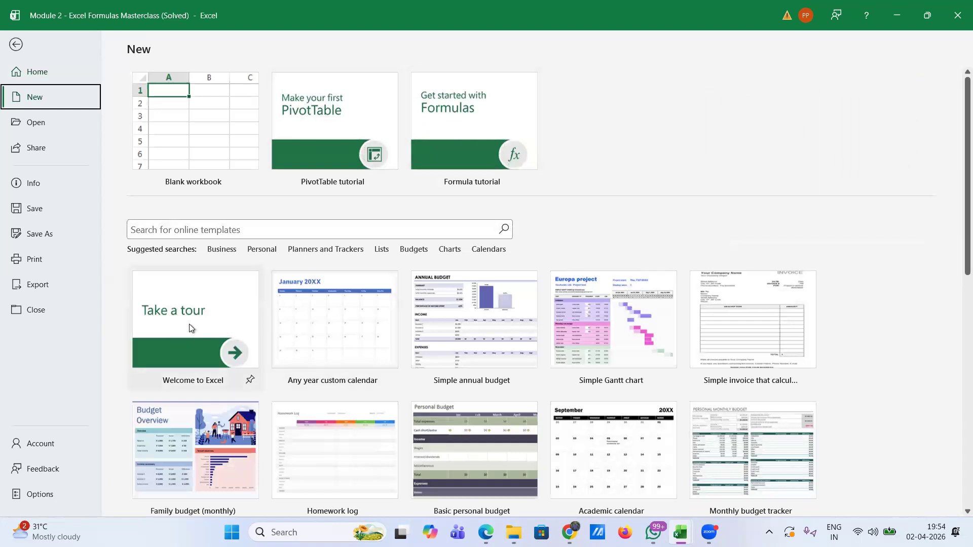
pyautogui.scroll(-2, 476, 324)
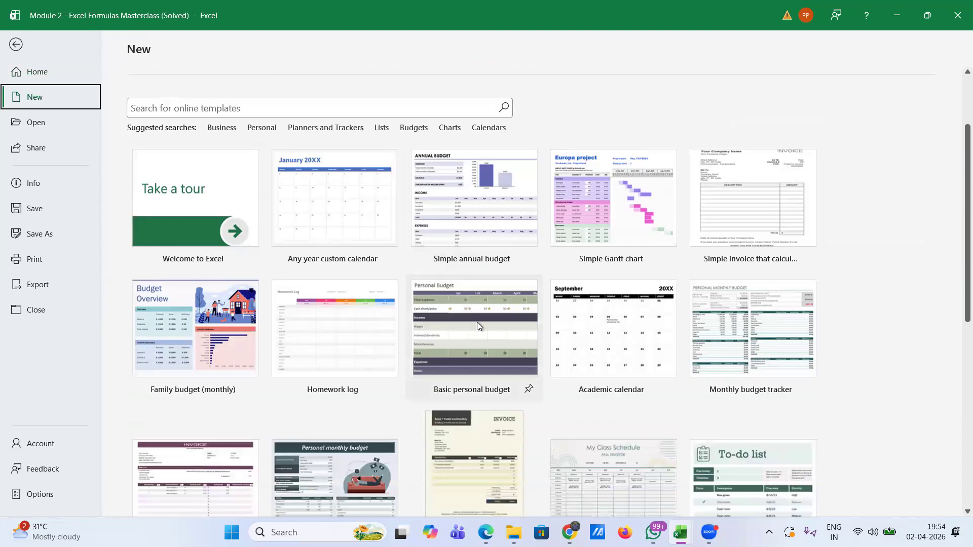
pyautogui.scroll(2, 477, 321)
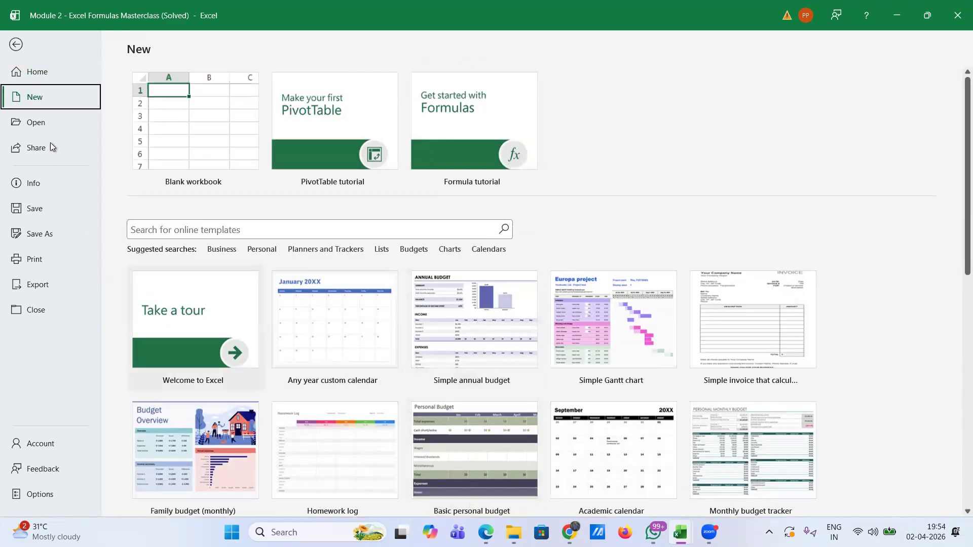
# Look over the locations and recent workbooks for opening files and the workbook's sharing options, without sharing it.
pyautogui.click(42, 124)
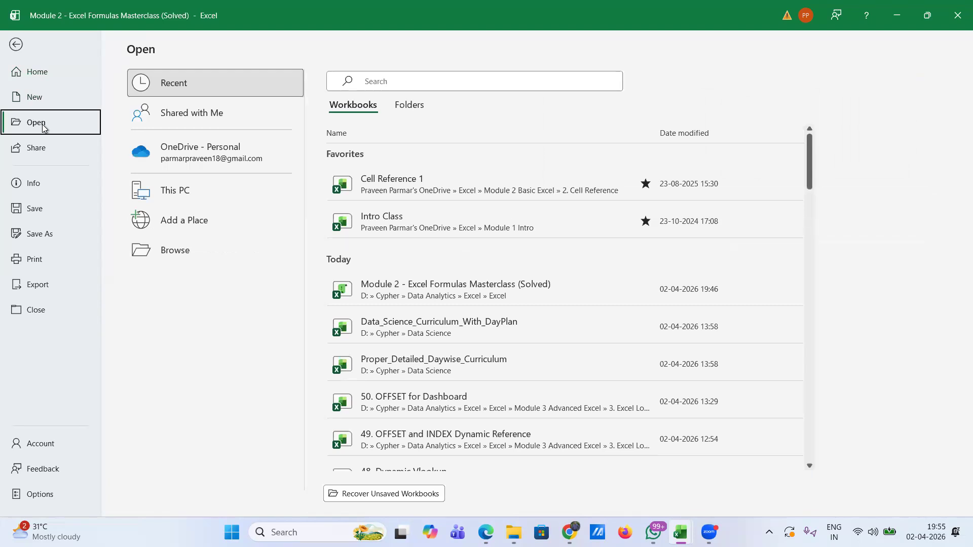
pyautogui.click(42, 148)
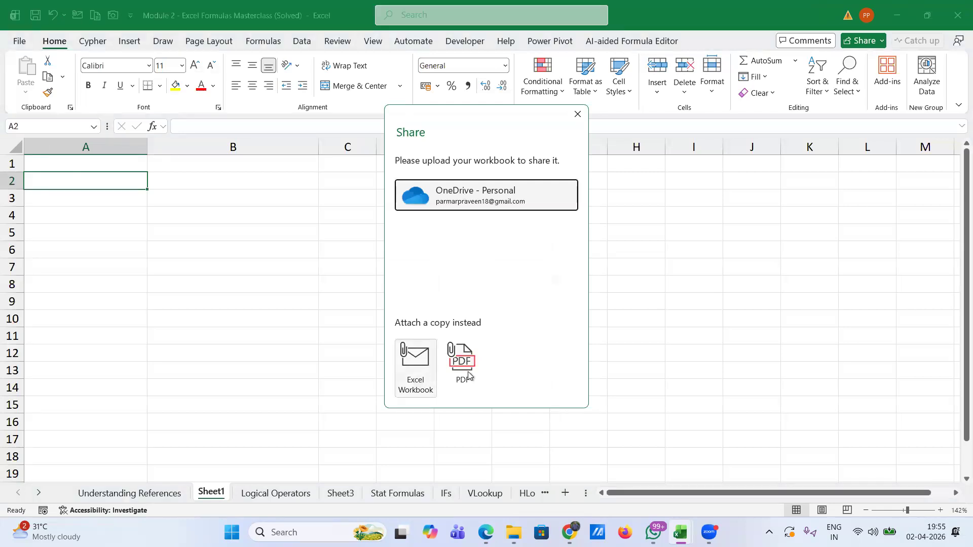
pyautogui.click(578, 116)
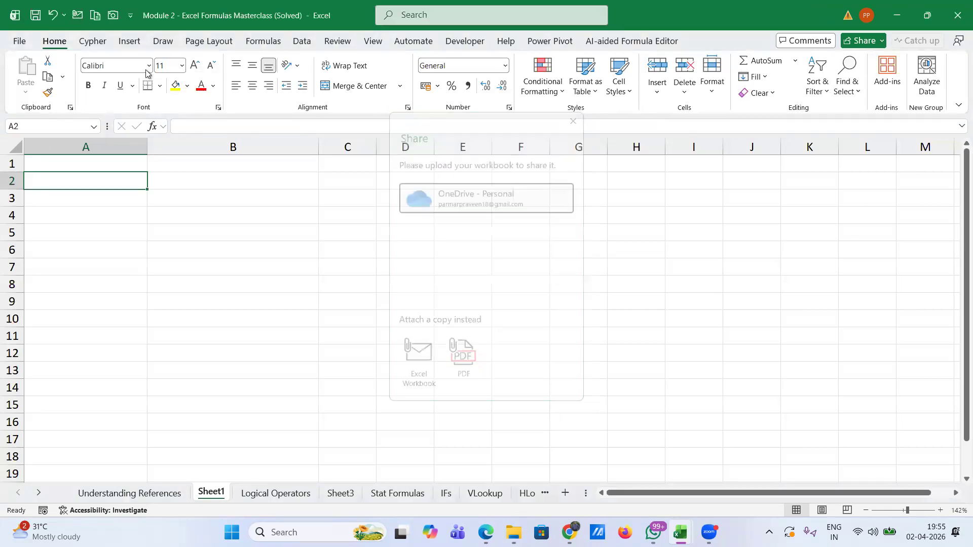
# Review the workbook's Info page, including its properties and the contact card of the person who last modified it.
pyautogui.click(17, 42)
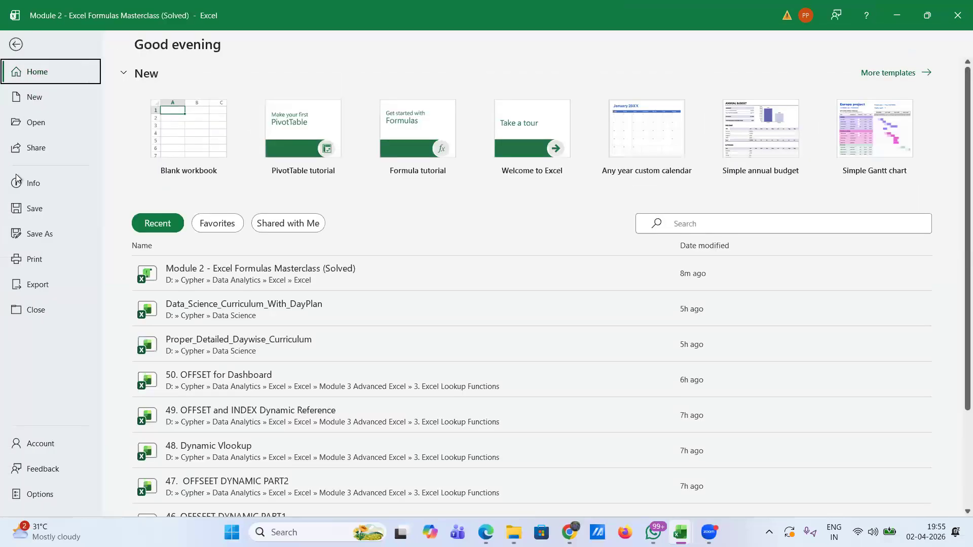
pyautogui.click(33, 184)
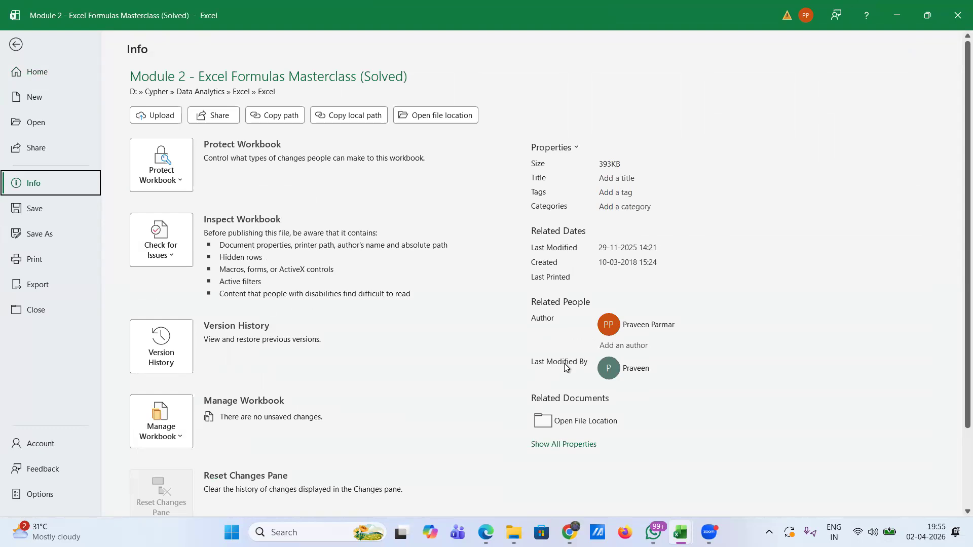
pyautogui.click(642, 347)
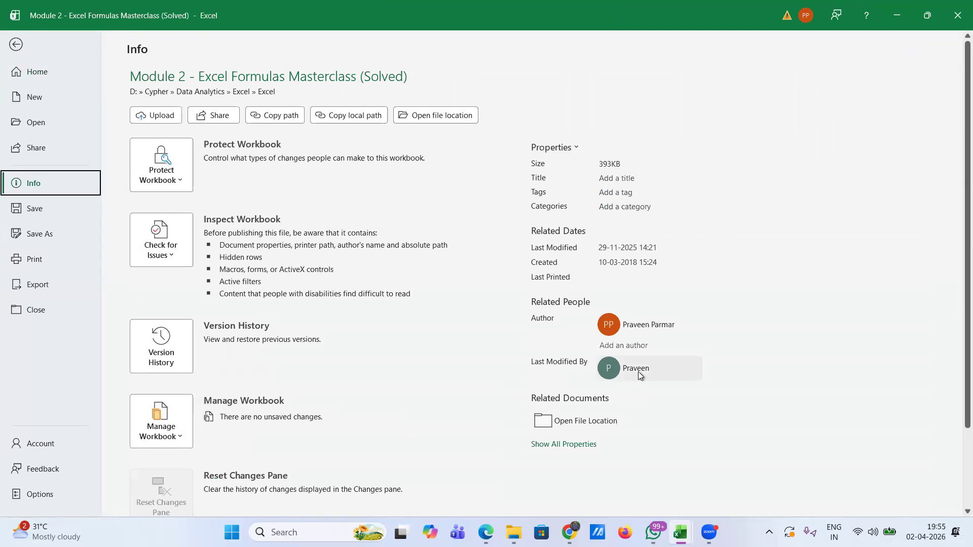
pyautogui.click(636, 371)
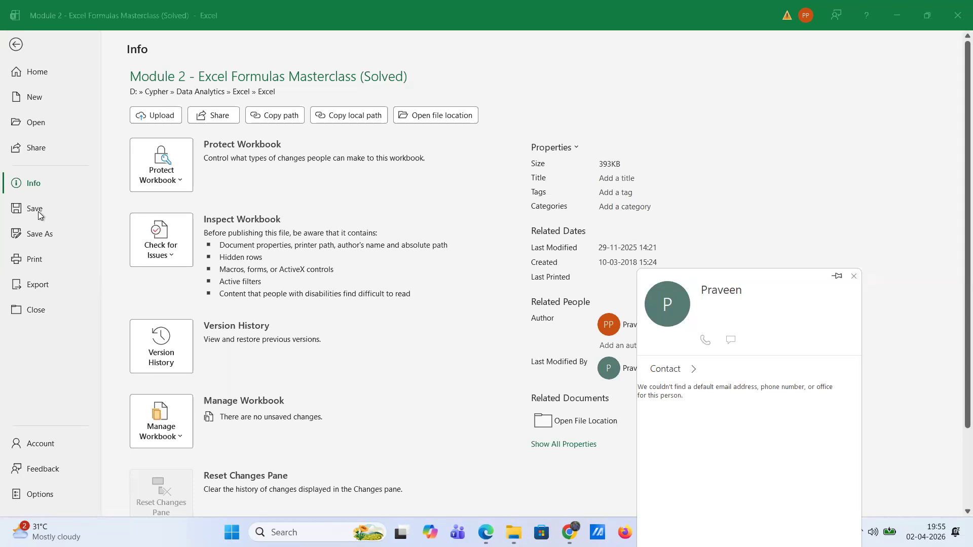
pyautogui.press('Escape')
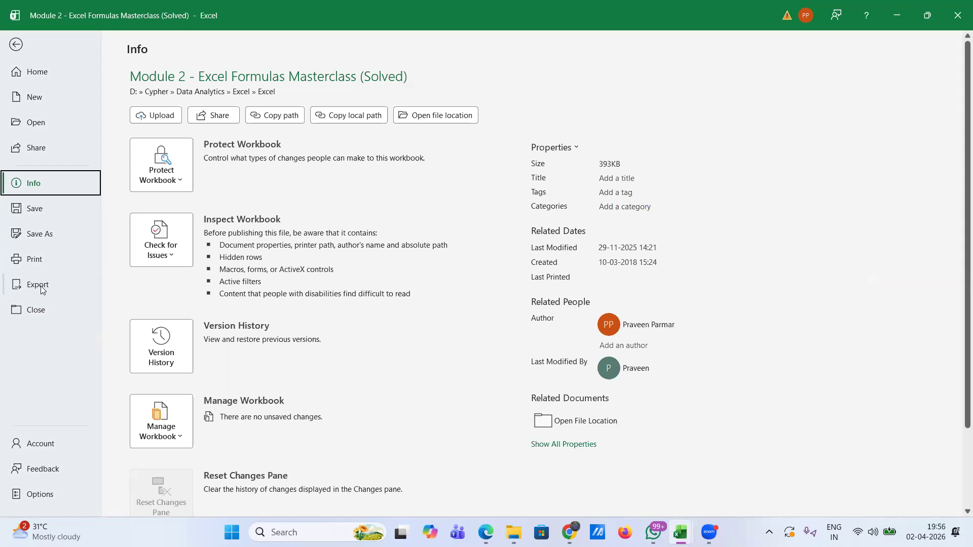
# Review the Account page's user and product information and try the offered fix for the account error.
pyautogui.click(41, 445)
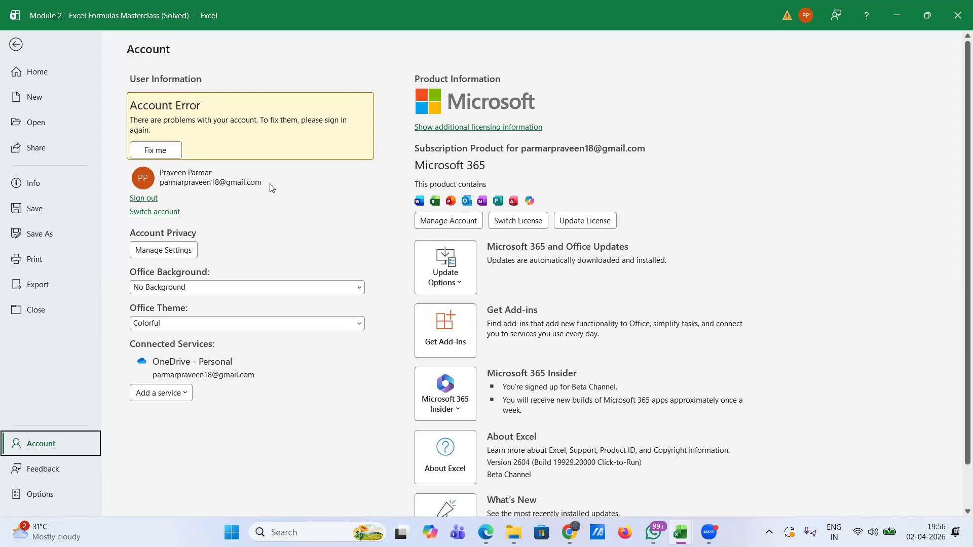
pyautogui.click(172, 153)
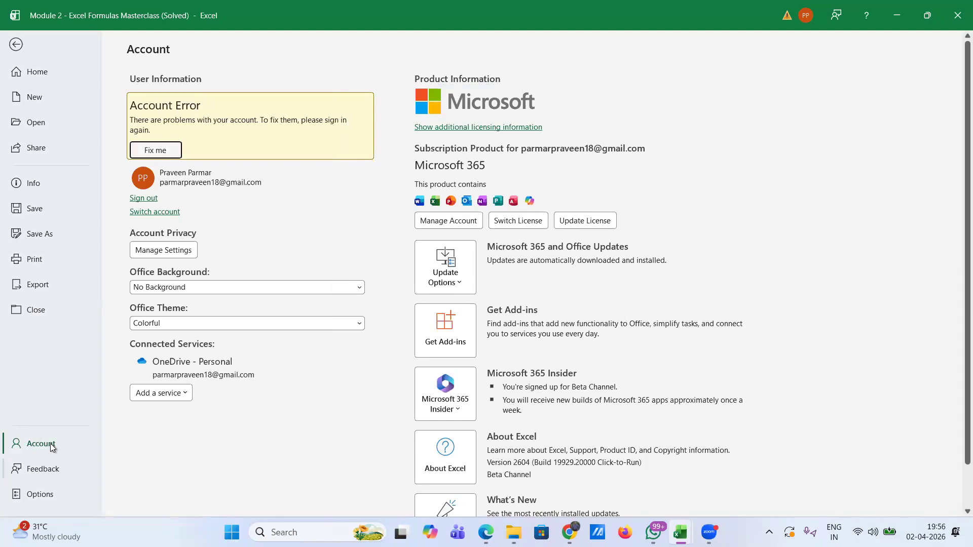
# Look through the General, Formulas, Data, Advanced, Customize Ribbon and Add-ins pages of Excel Options, and close them without changes.
pyautogui.click(44, 510)
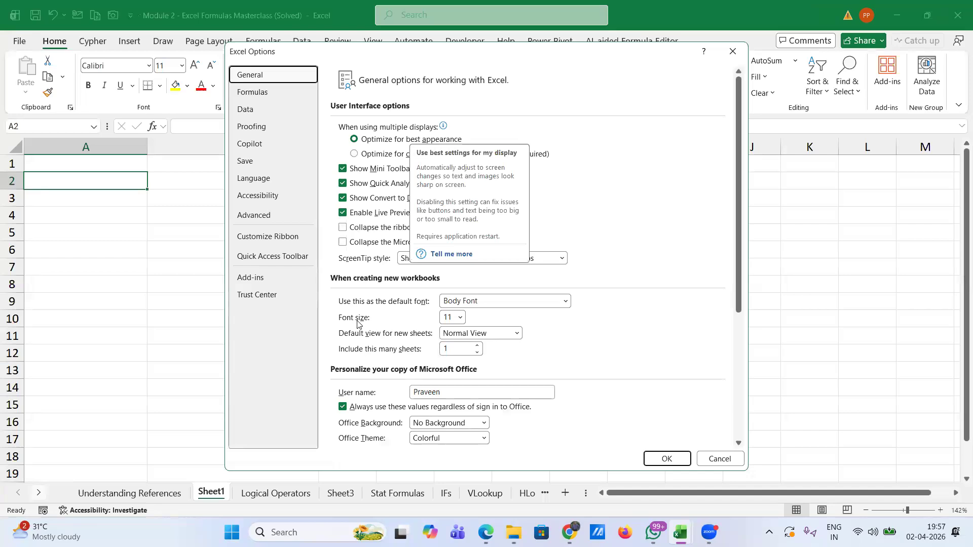
pyautogui.scroll(-3, 371, 365)
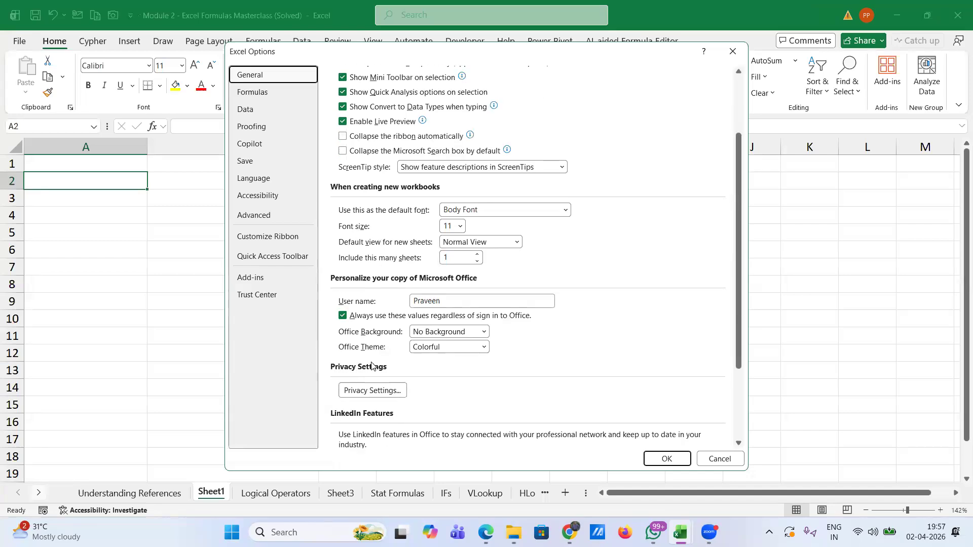
pyautogui.click(253, 96)
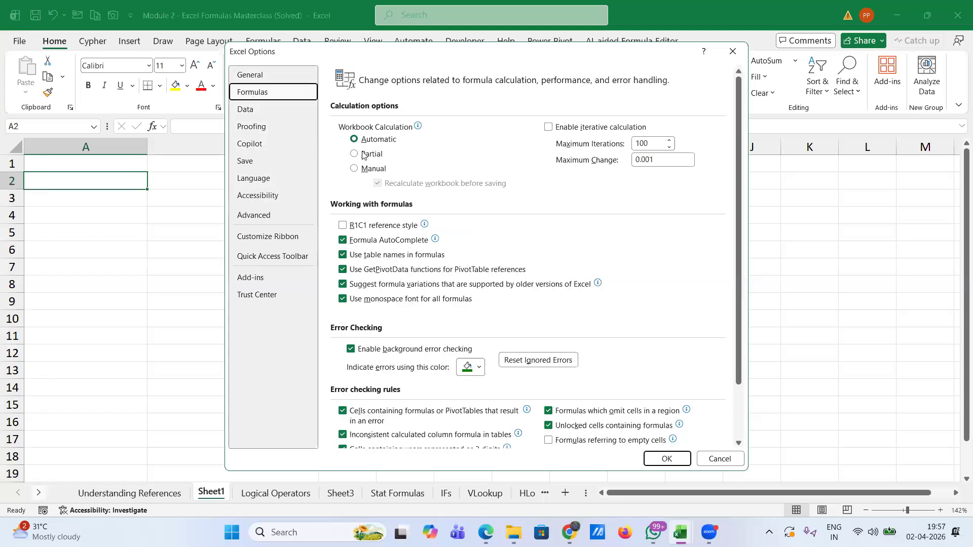
pyautogui.moveTo(379, 142)
pyautogui.moveTo(390, 232)
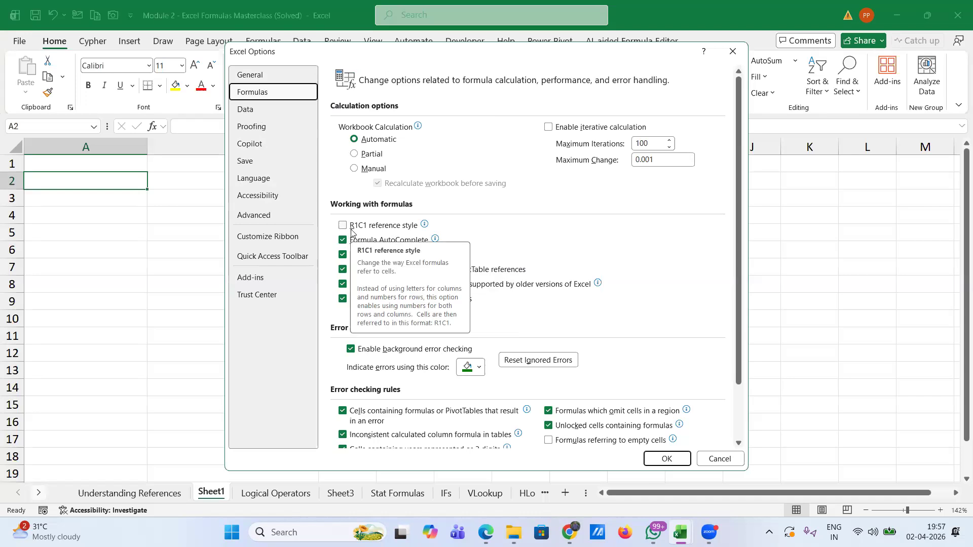
pyautogui.click(251, 110)
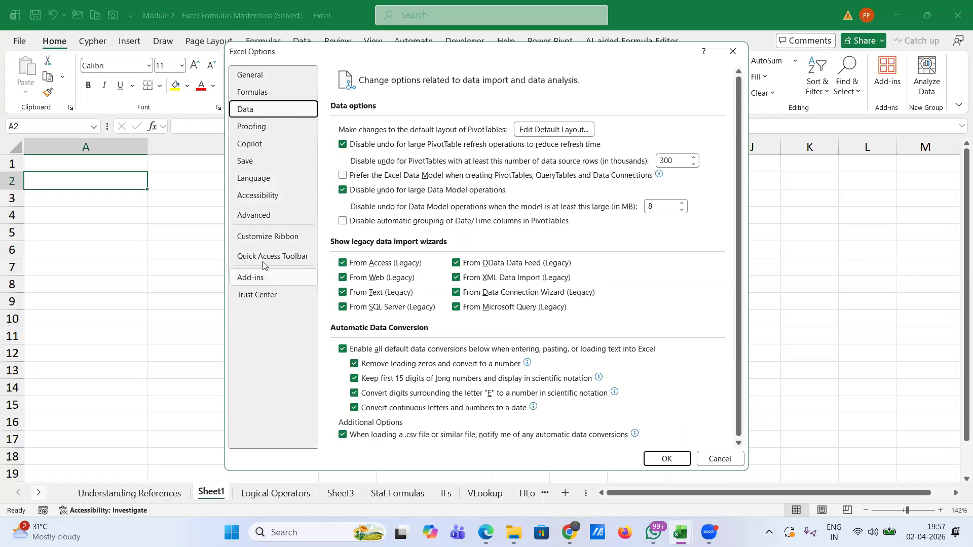
pyautogui.click(257, 220)
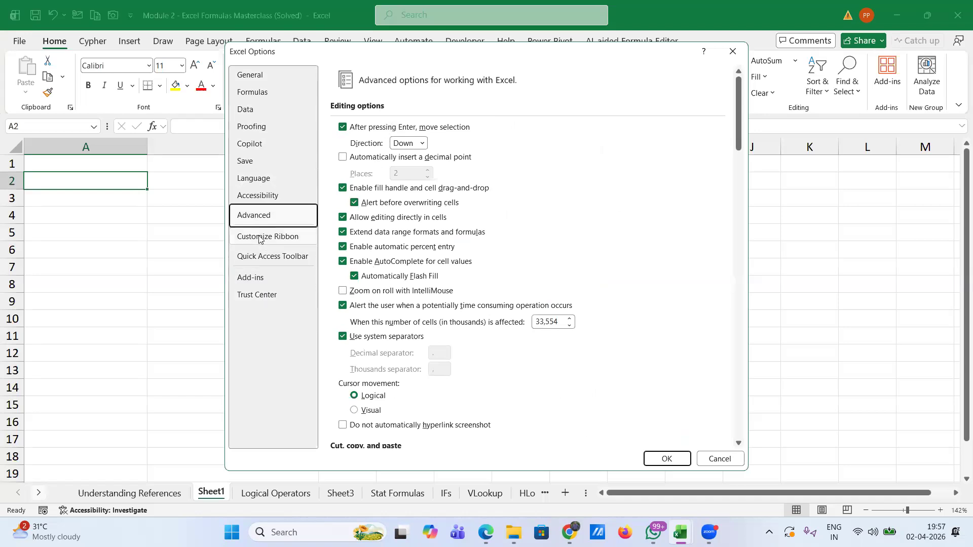
pyautogui.click(259, 237)
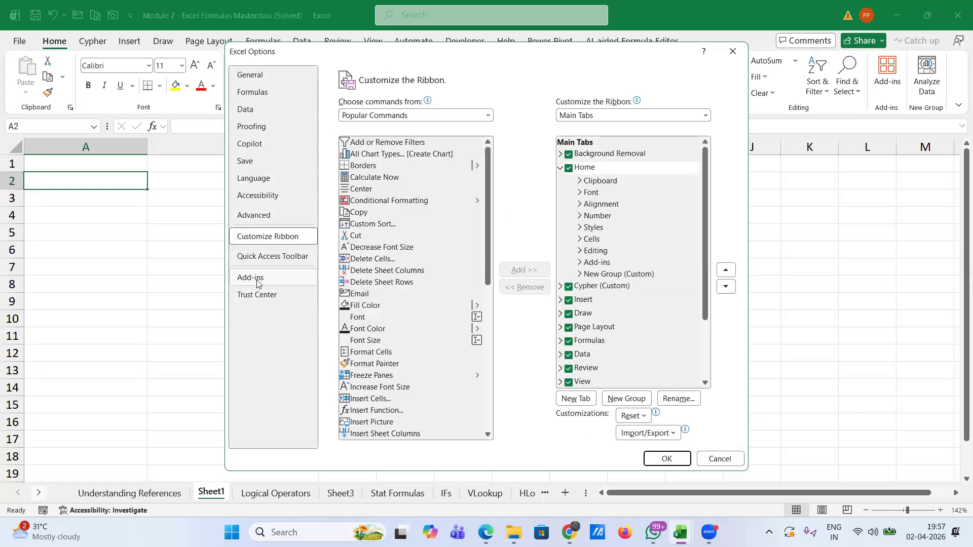
pyautogui.click(257, 282)
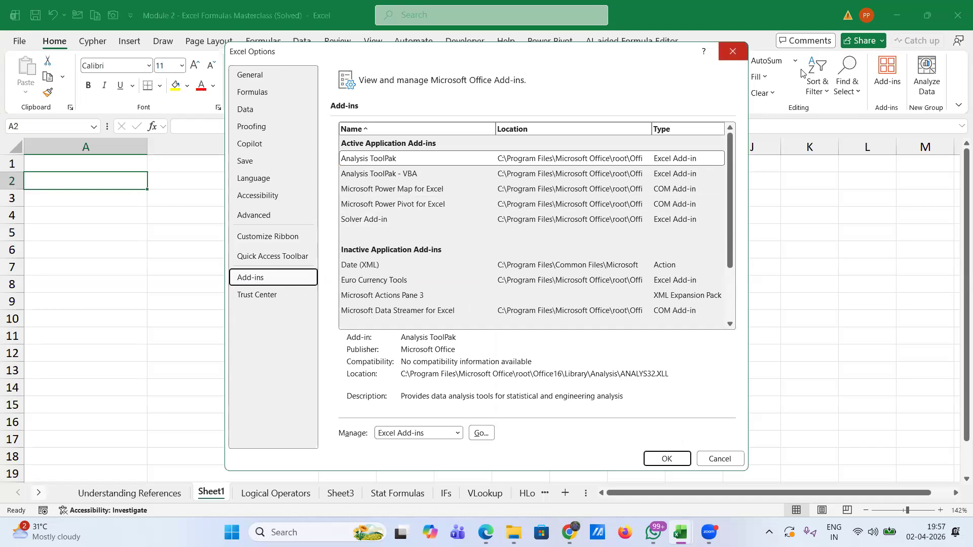
pyautogui.press('Escape')
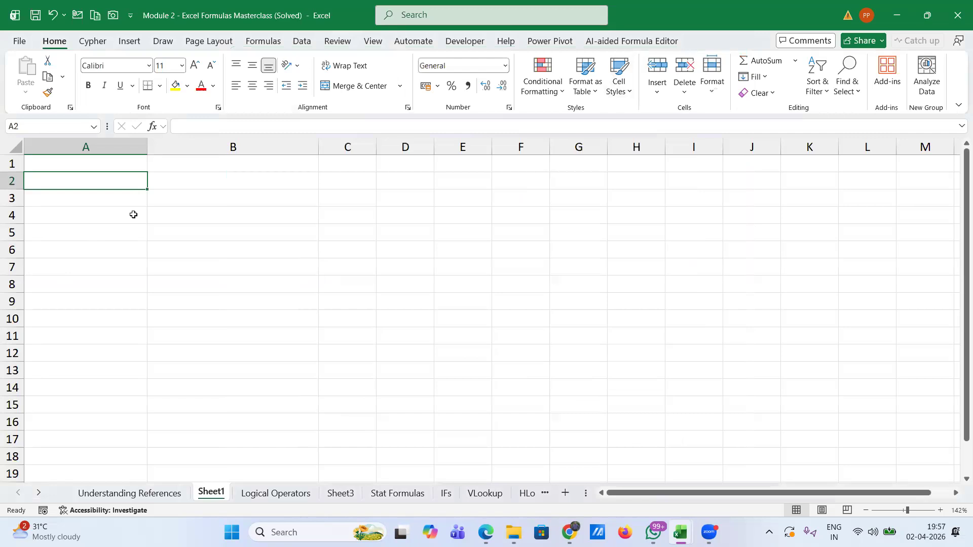
# Enter the text Cypher in cell B3 and Analytica in cell D3.
pyautogui.click(107, 245)
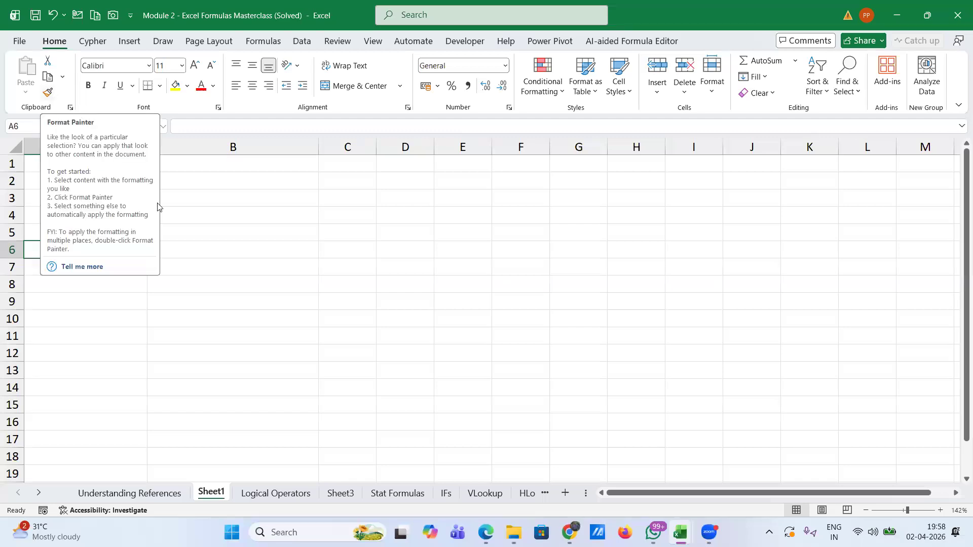
pyautogui.click(201, 199)
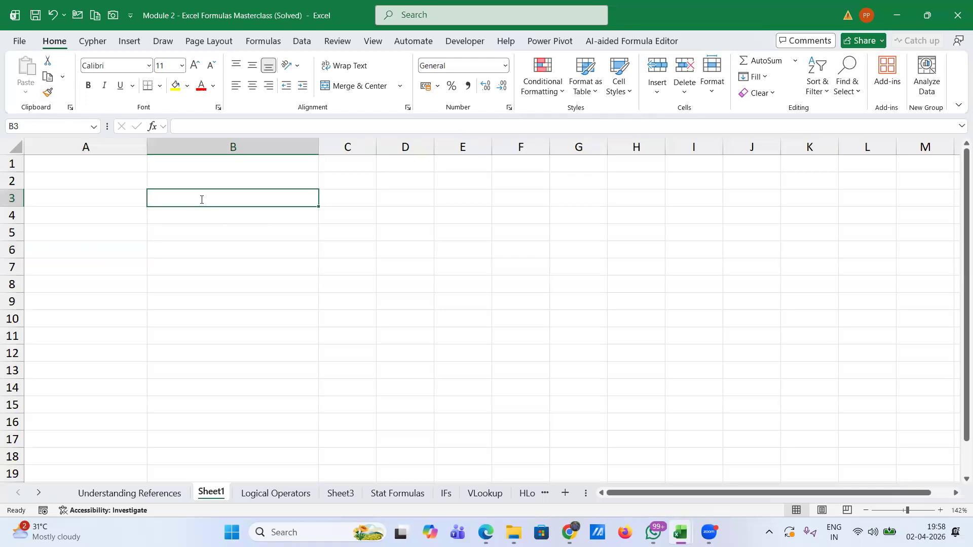
pyautogui.write('Cypher')
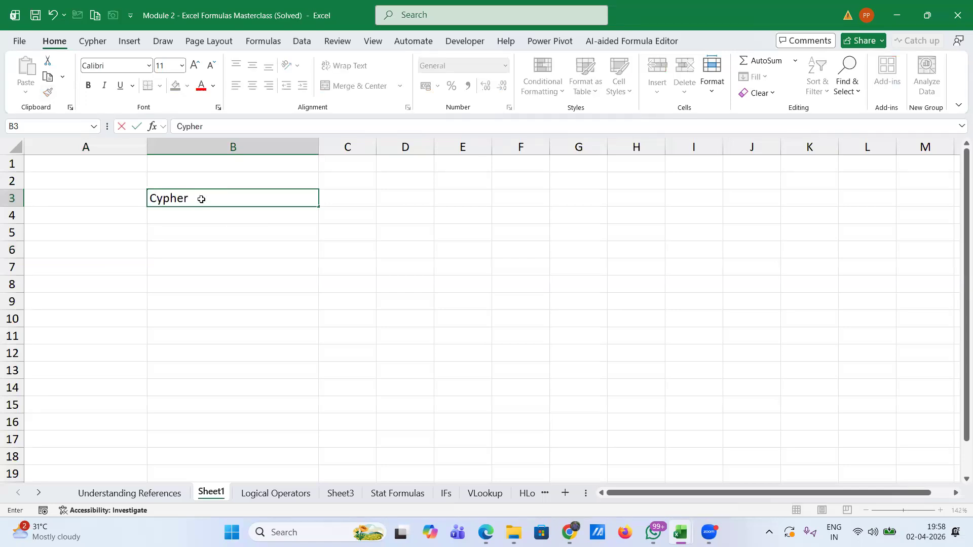
pyautogui.press('Tab')
pyautogui.press('Tab')
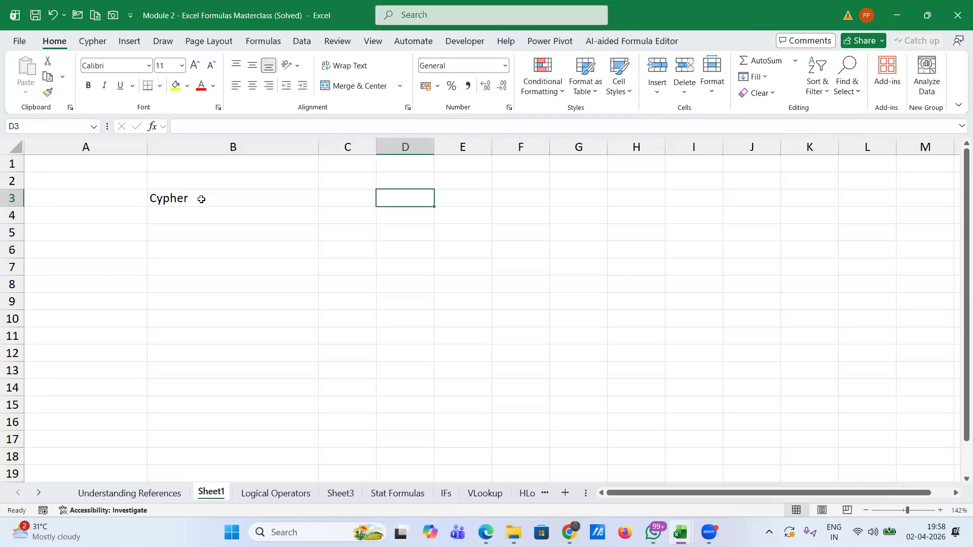
pyautogui.write('Analytica')
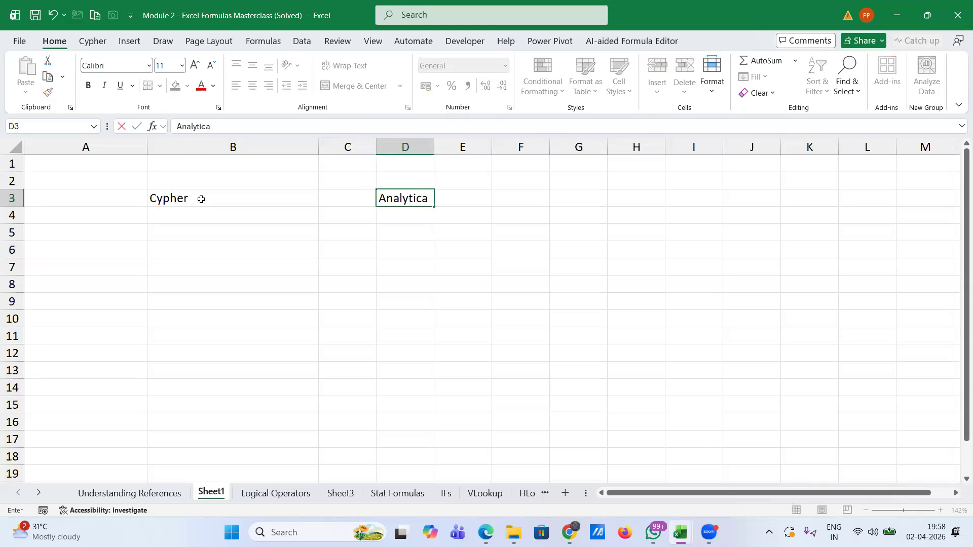
pyautogui.press('Return')
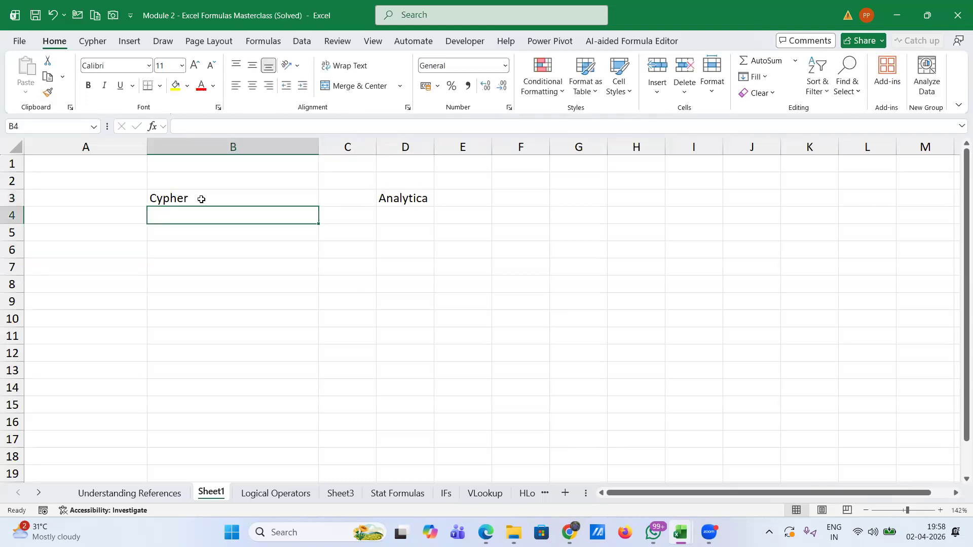
# Format B3 in bold ADLaM Display with a yellow fill, and copy that formatting to D3 with Format Painter.
pyautogui.click(169, 199)
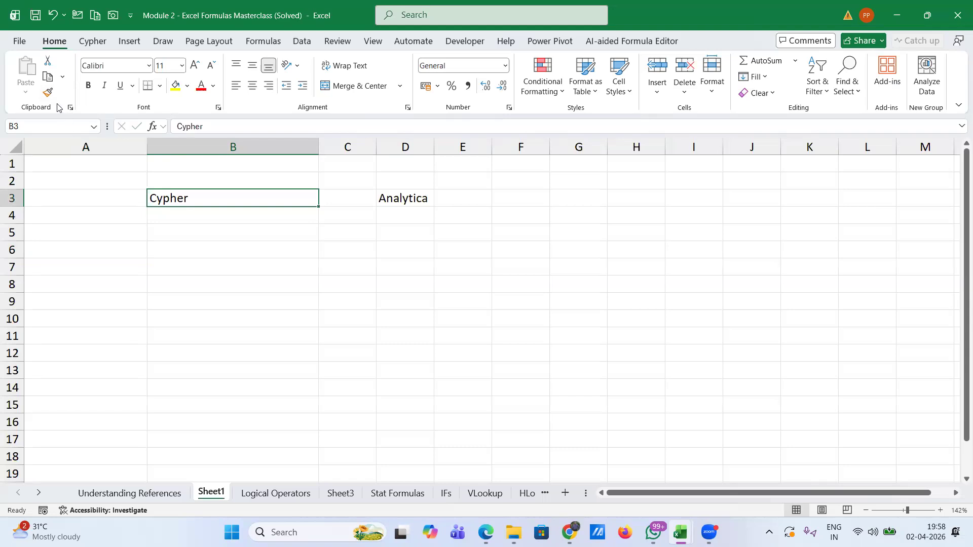
pyautogui.click(149, 66)
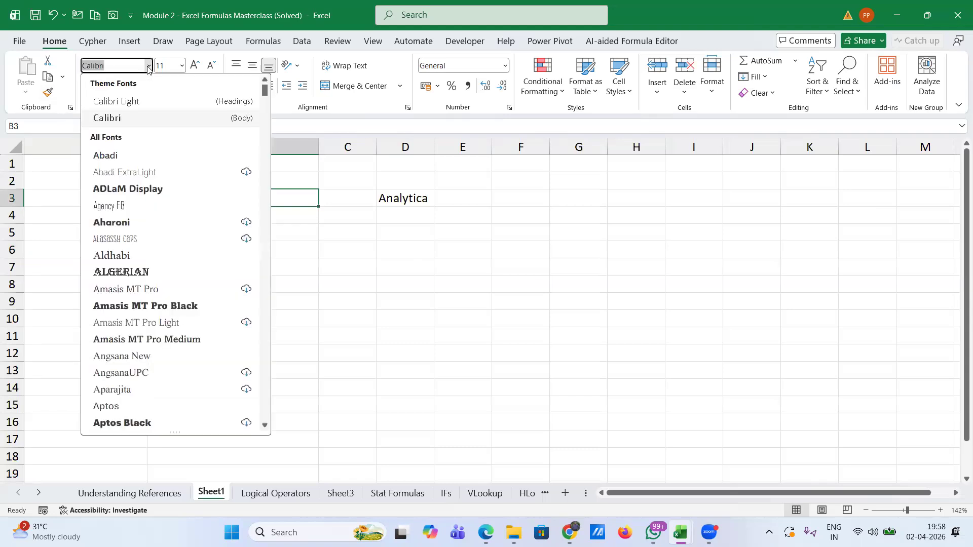
pyautogui.click(123, 187)
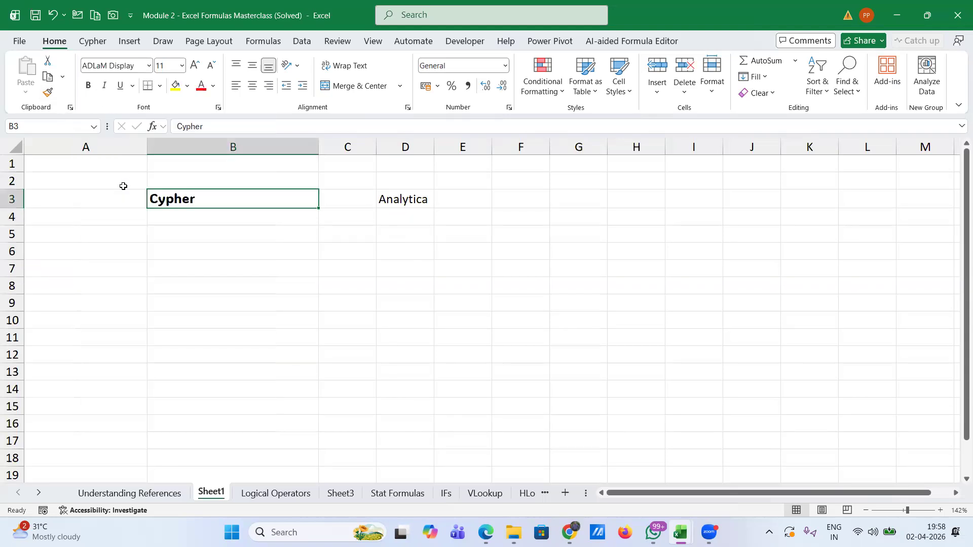
pyautogui.click(175, 86)
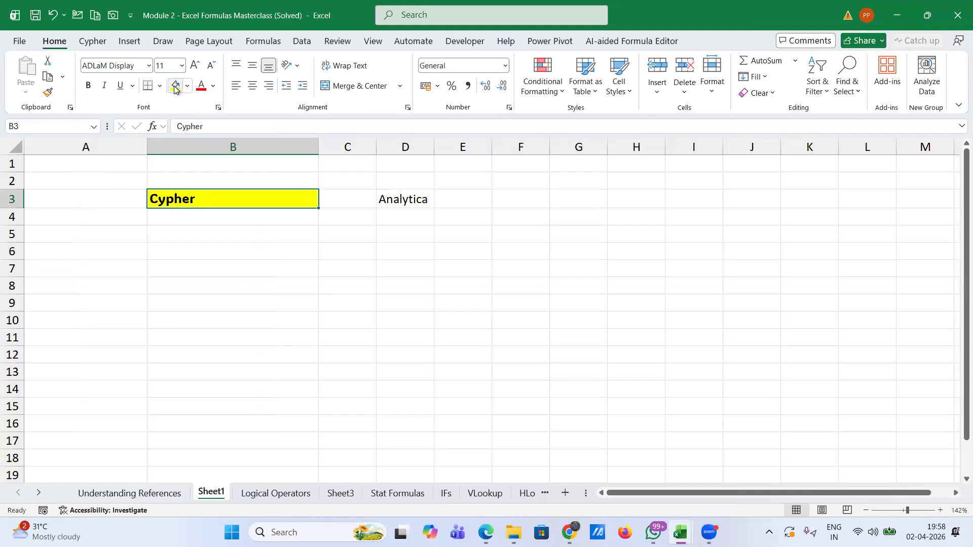
pyautogui.click(91, 87)
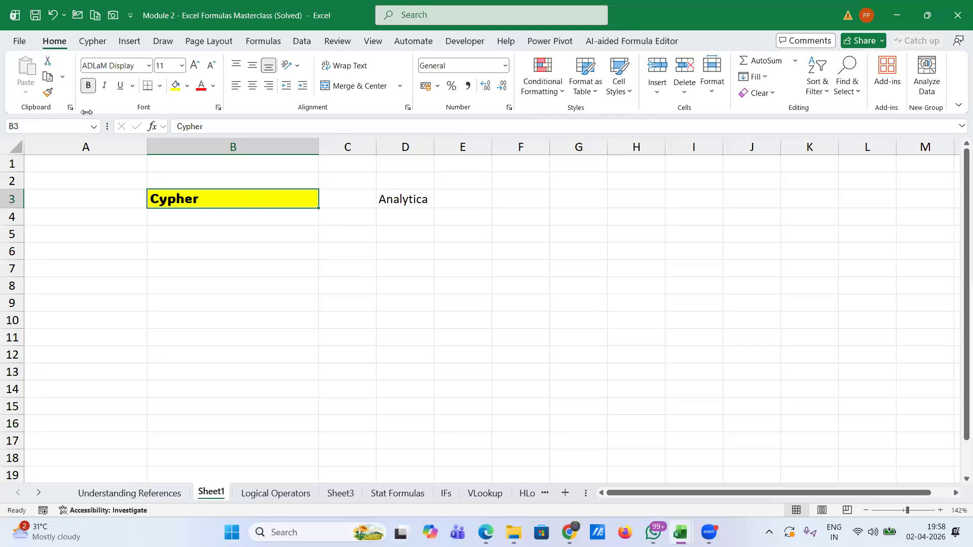
pyautogui.click(49, 93)
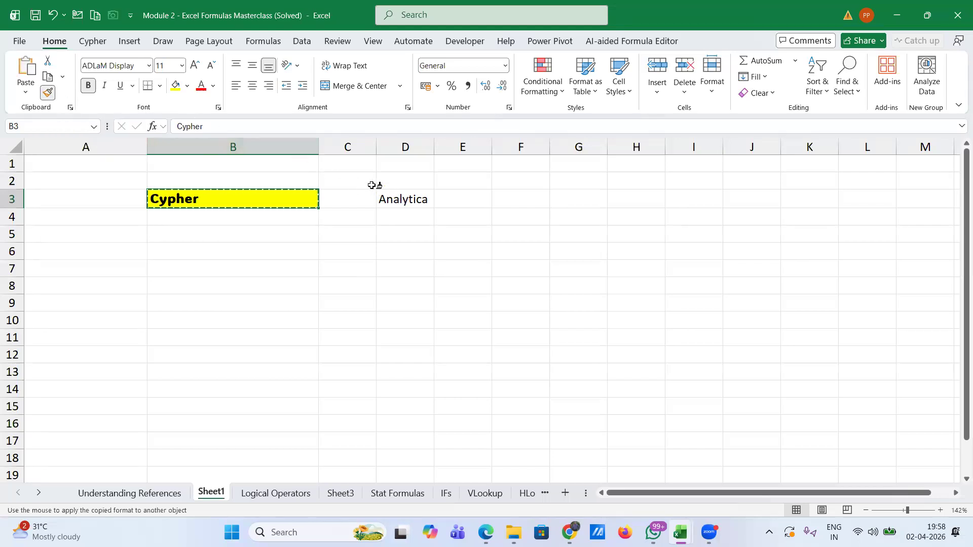
pyautogui.click(406, 198)
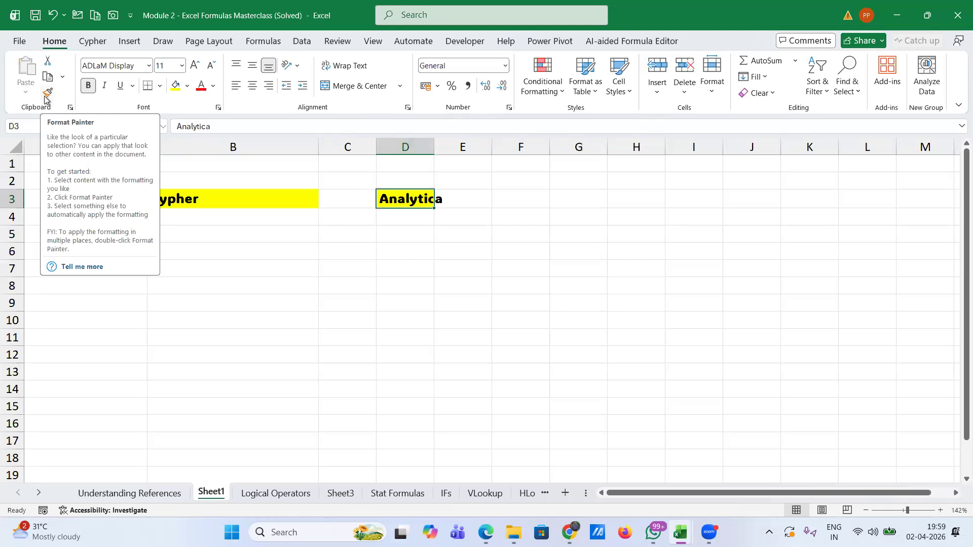
# Copy cell B3 and paste it with its contents and formatting into B8.
pyautogui.click(189, 198)
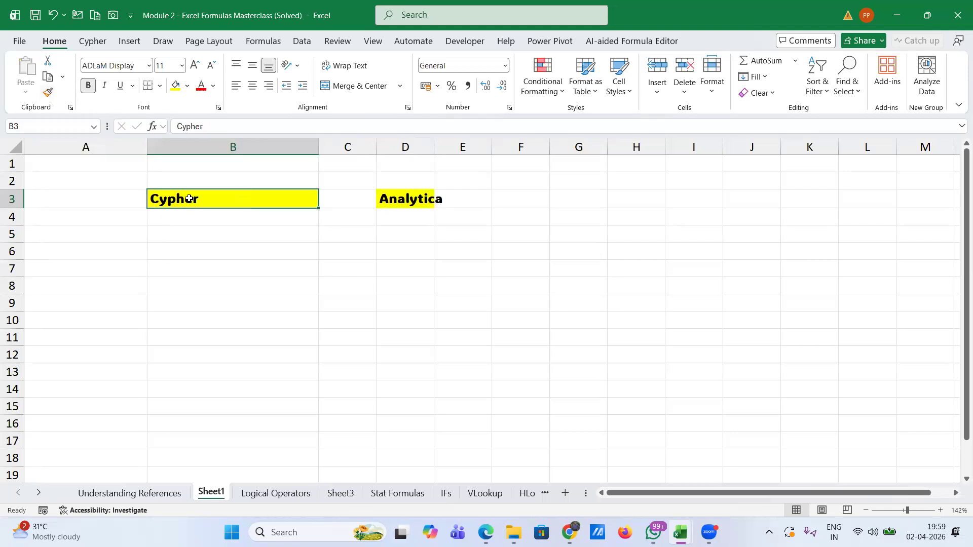
pyautogui.hotkey('ctrl', 'c')
pyautogui.click(197, 287)
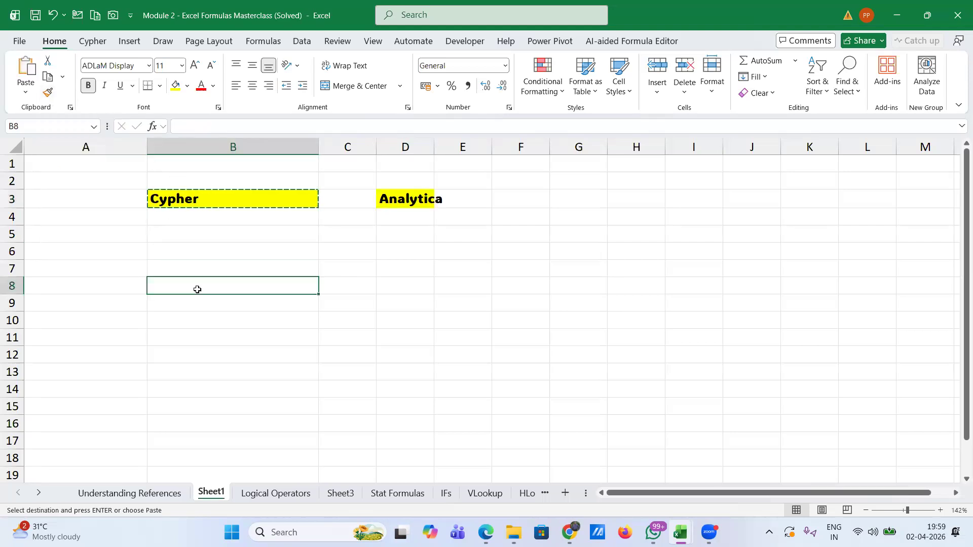
pyautogui.click(26, 92)
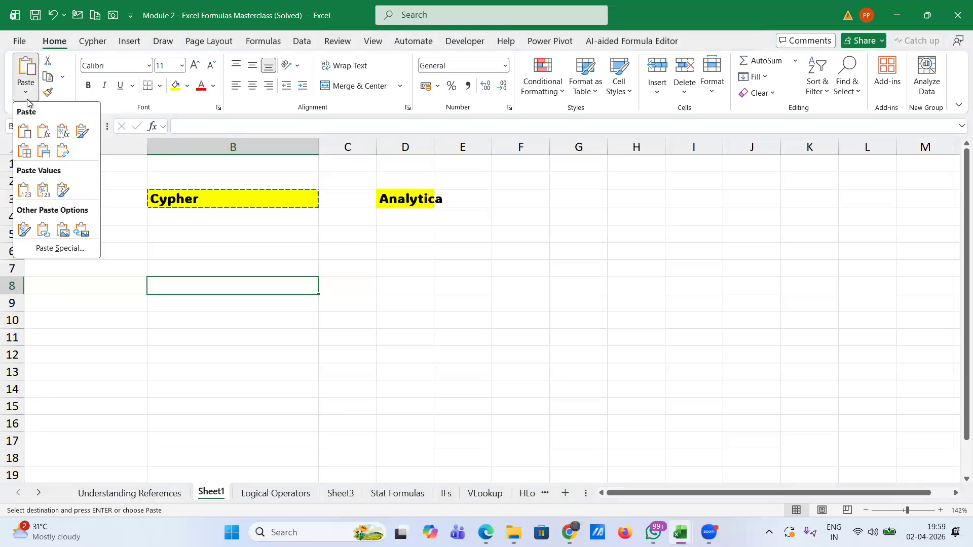
pyautogui.click(25, 132)
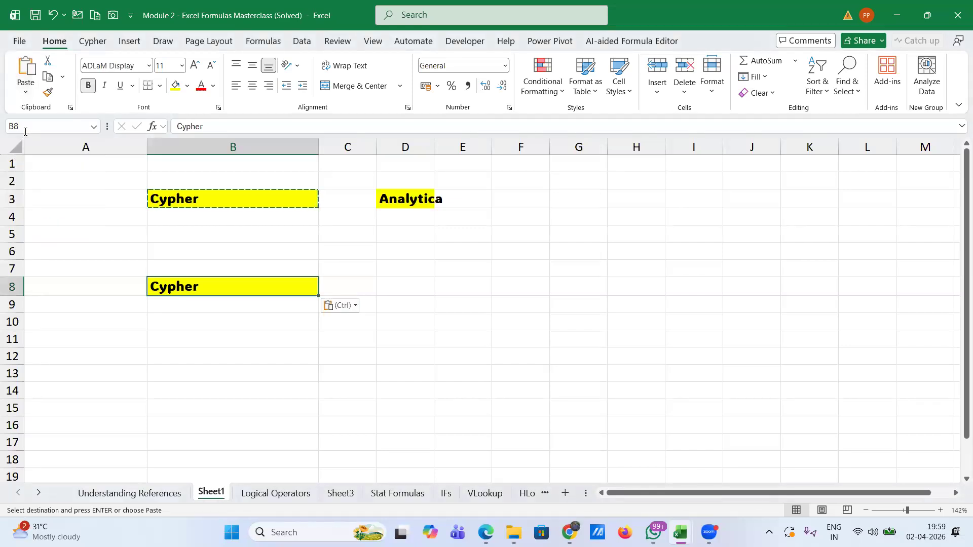
# Paste the copied B3 cell into B11 using the Formulas option, leaving out its formatting.
pyautogui.click(167, 344)
pyautogui.click(26, 91)
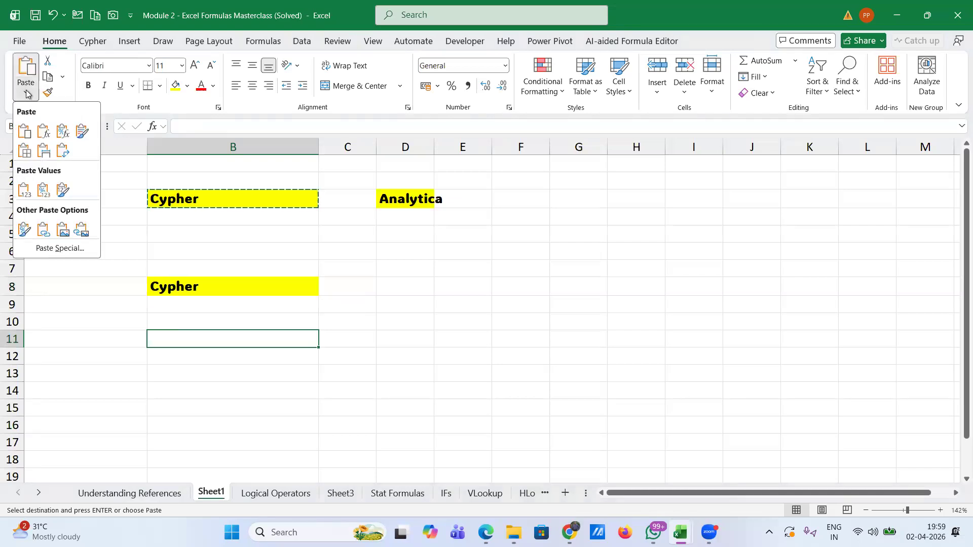
pyautogui.click(44, 133)
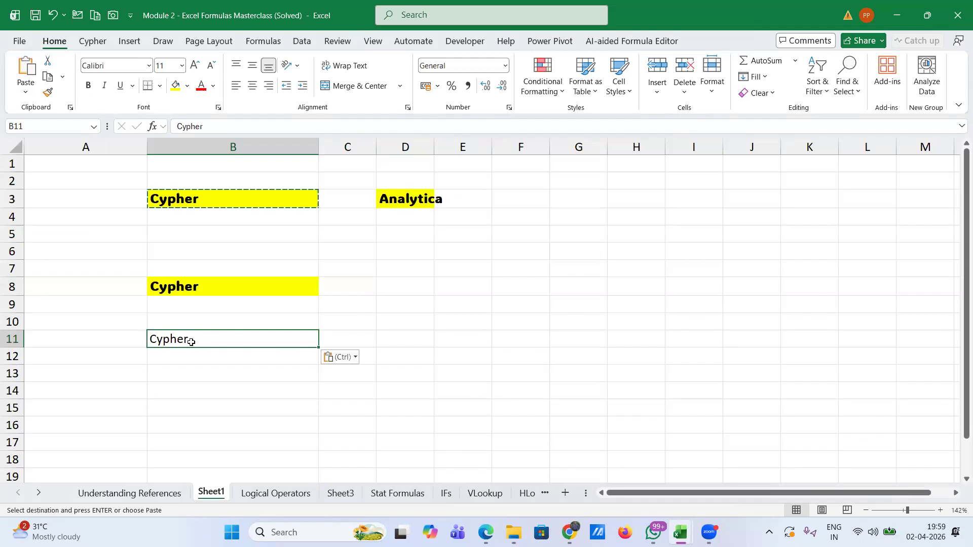
# Enter the formula =B3&" "&D3 in cell B5 to join the two words with a space.
pyautogui.click(176, 236)
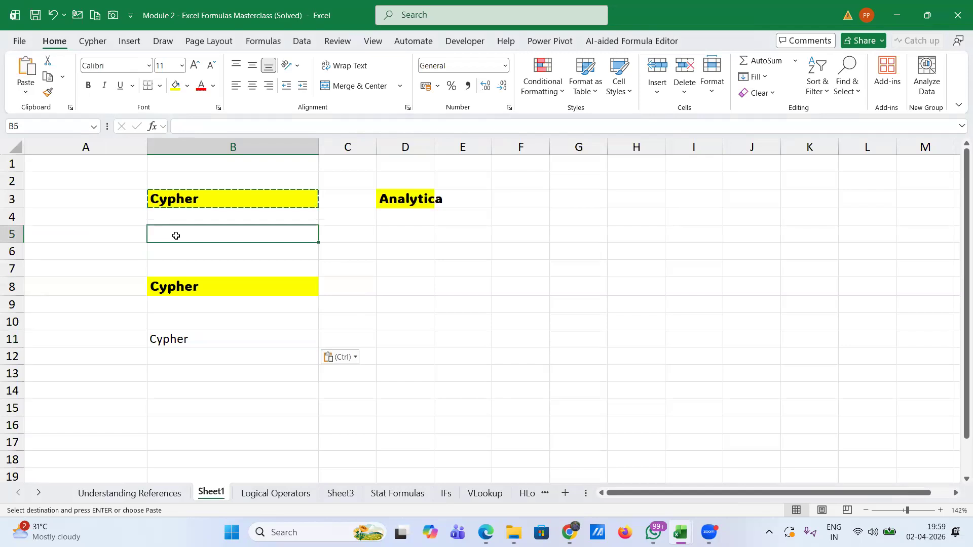
pyautogui.write('=')
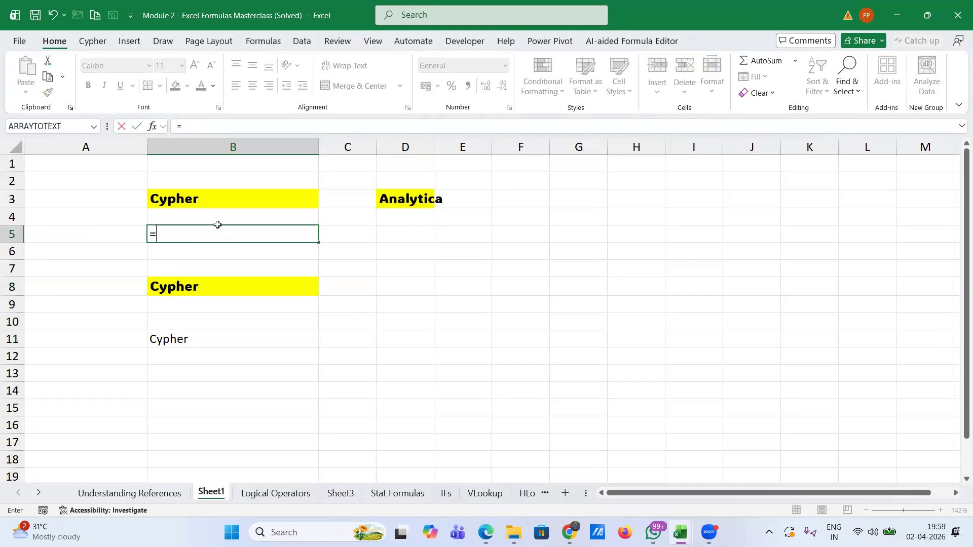
pyautogui.click(221, 199)
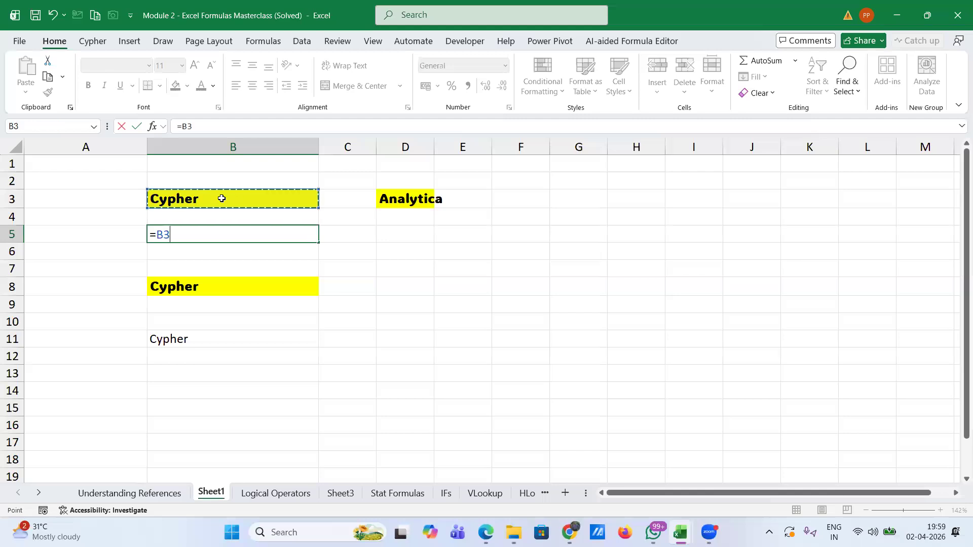
pyautogui.write('&')
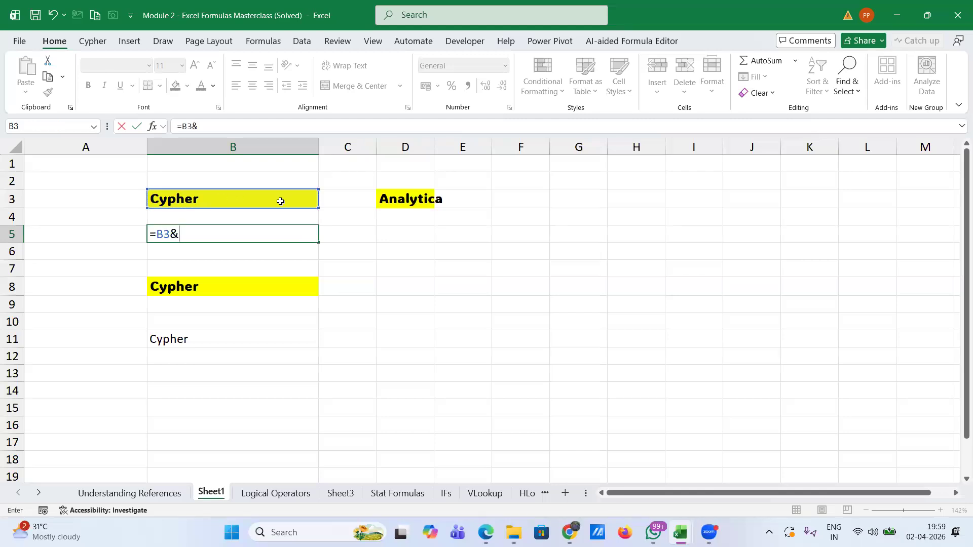
pyautogui.write('" "&')
pyautogui.click(411, 198)
pyautogui.press('Return')
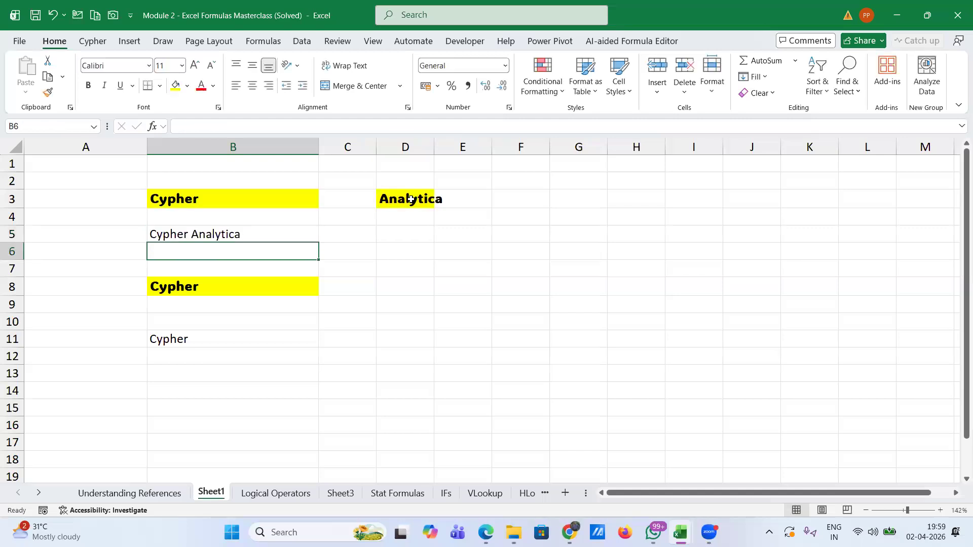
# Copy the joining formula from B5 and paste it into B14 using the Formulas option.
pyautogui.click(211, 232)
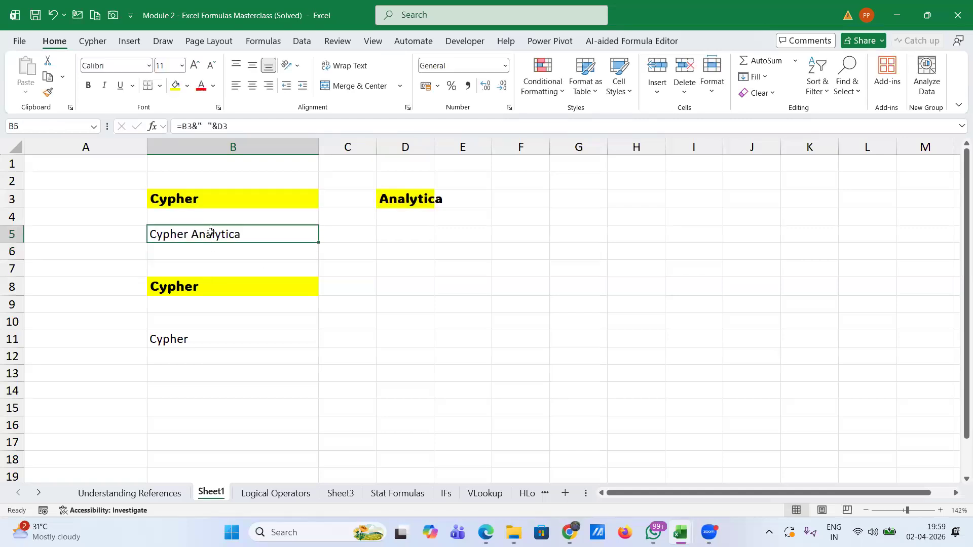
pyautogui.hotkey('ctrl', 'c')
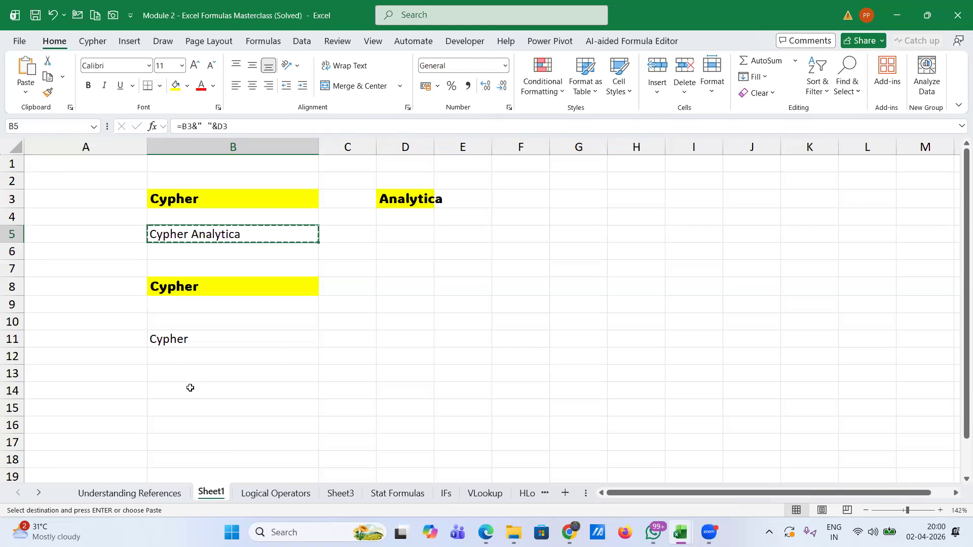
pyautogui.click(190, 388)
pyautogui.click(25, 88)
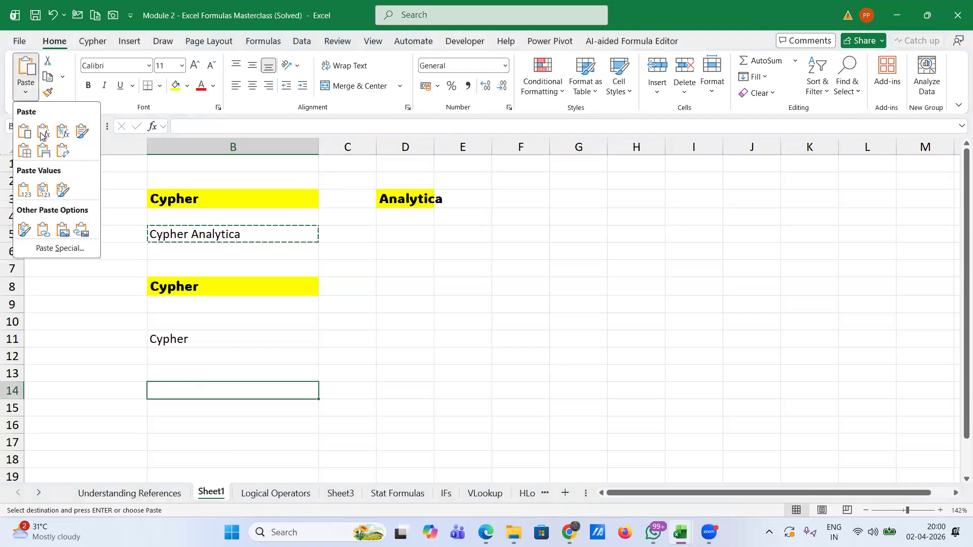
pyautogui.click(43, 133)
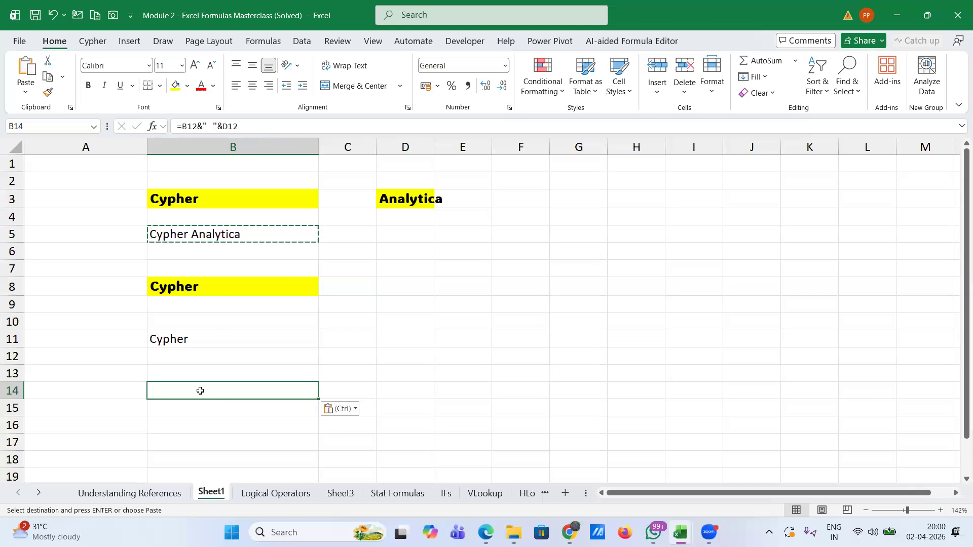
pyautogui.press('Escape')
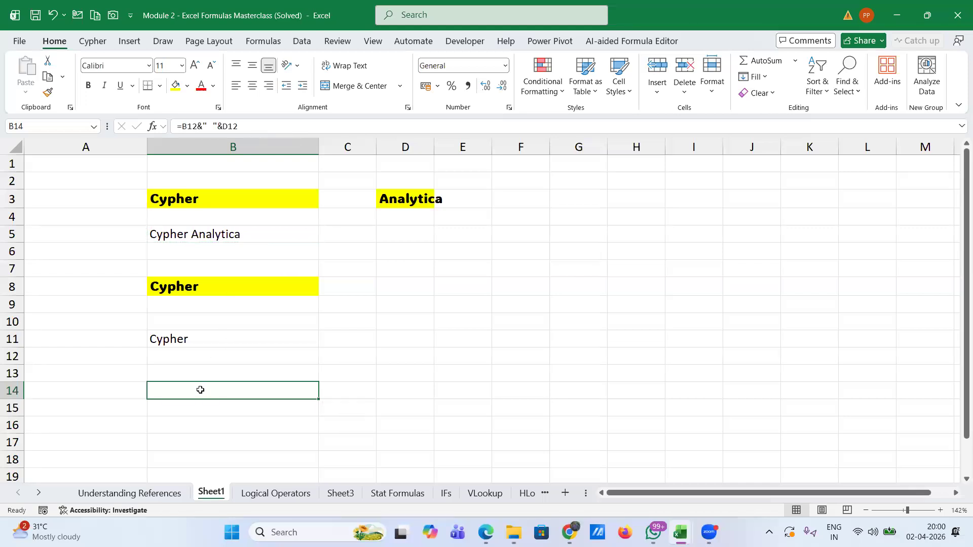
# Inspect the references in B14's pasted formula and set the cell's font colour to black.
pyautogui.doubleClick(200, 390)
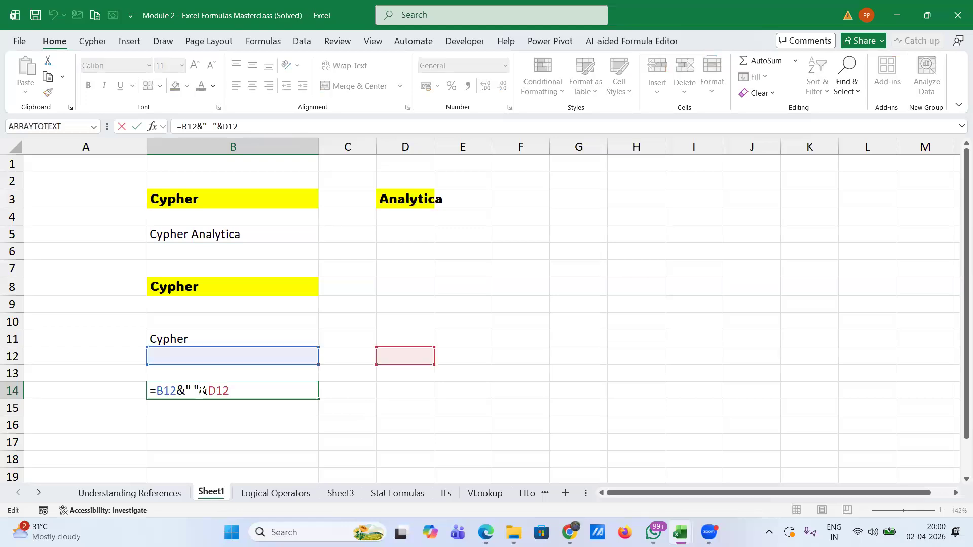
pyautogui.press('Return')
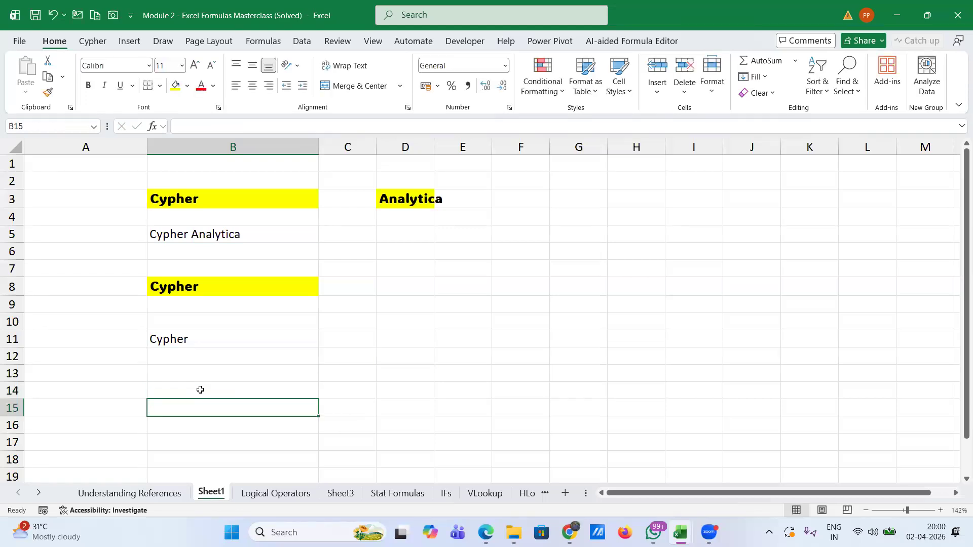
pyautogui.click(203, 390)
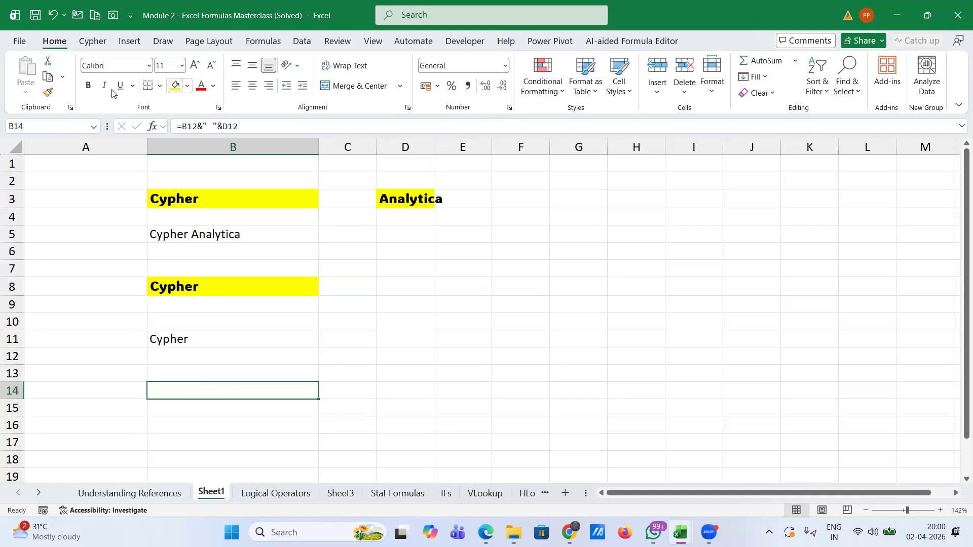
pyautogui.click(213, 86)
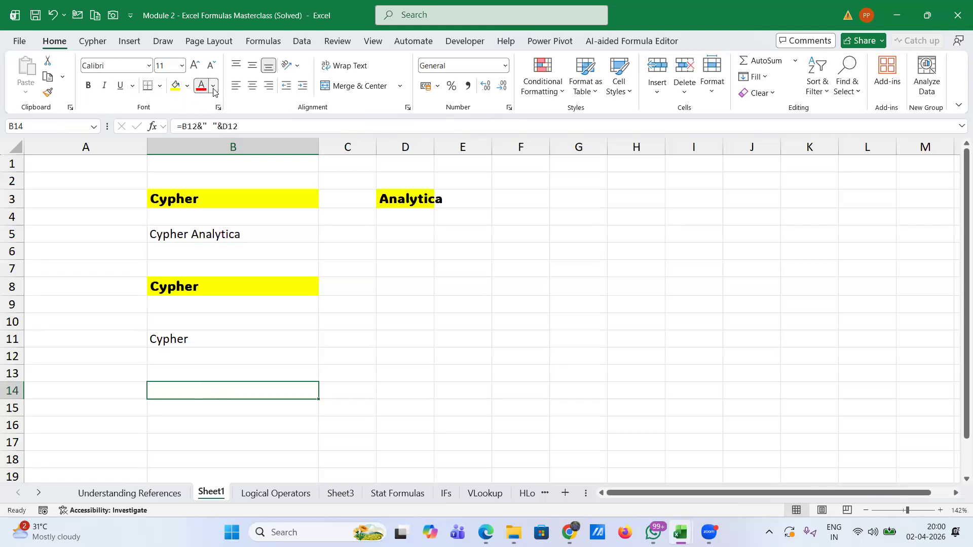
pyautogui.click(206, 131)
pyautogui.click(241, 126)
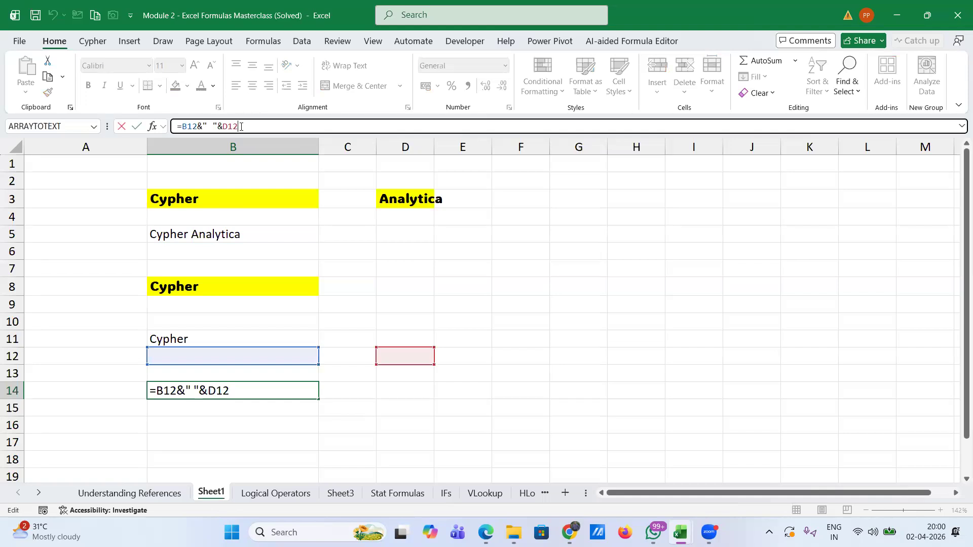
pyautogui.press('Escape')
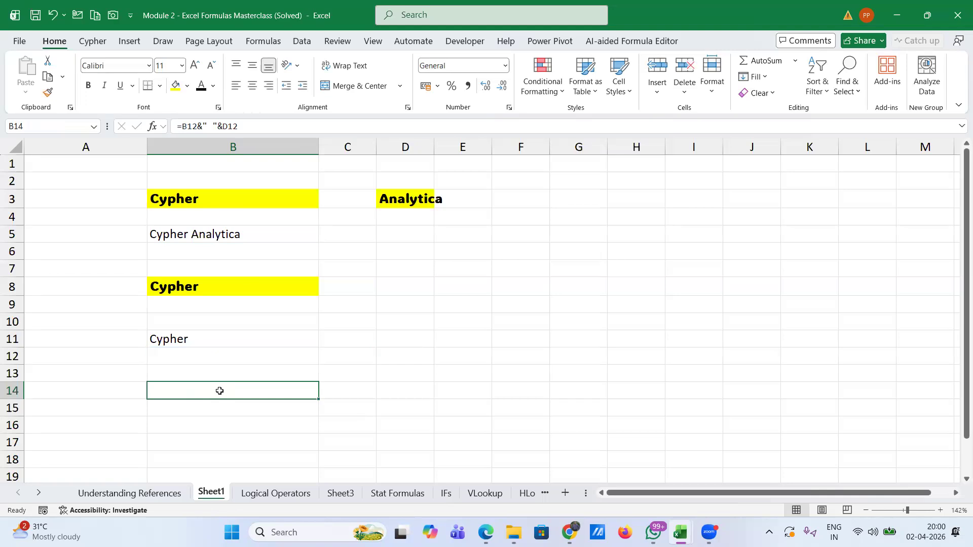
# Delete the pasted formula from cell B14.
pyautogui.click(234, 126)
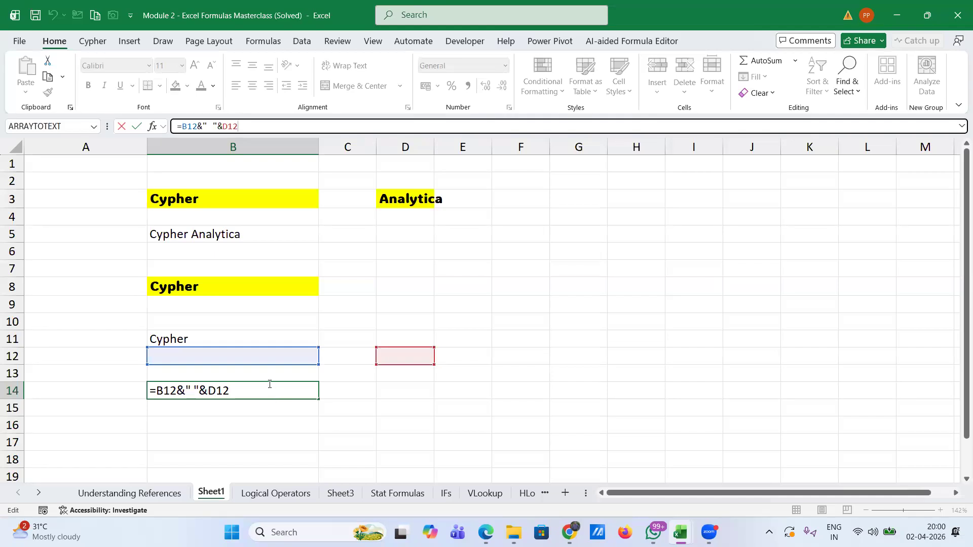
pyautogui.press('BackSpace')
pyautogui.press('BackSpace')
pyautogui.press('BackSpace')
pyautogui.press('BackSpace')
pyautogui.press('BackSpace')
pyautogui.press('BackSpace')
pyautogui.press('BackSpace')
pyautogui.press('BackSpace')
pyautogui.press('BackSpace')
pyautogui.press('BackSpace')
pyautogui.press('BackSpace')
pyautogui.press('BackSpace')
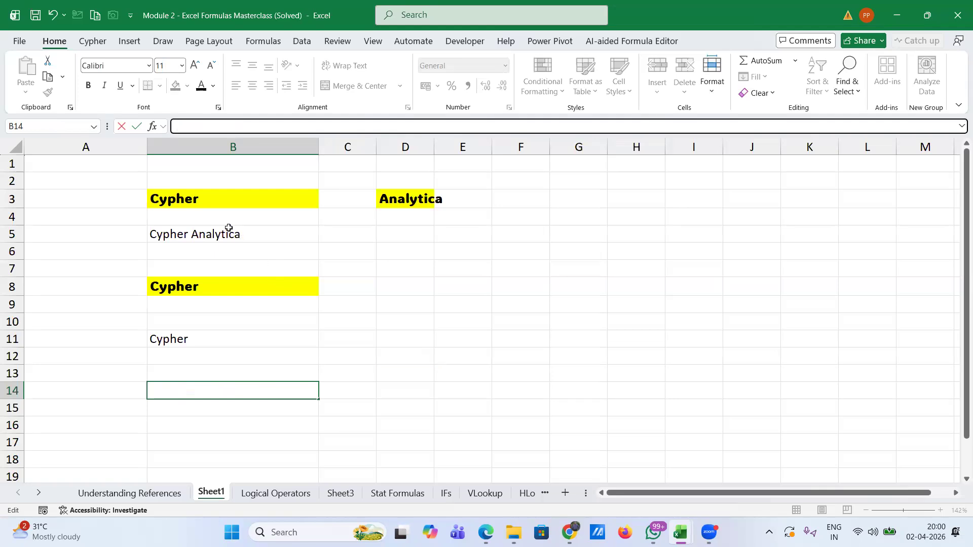
pyautogui.click(223, 195)
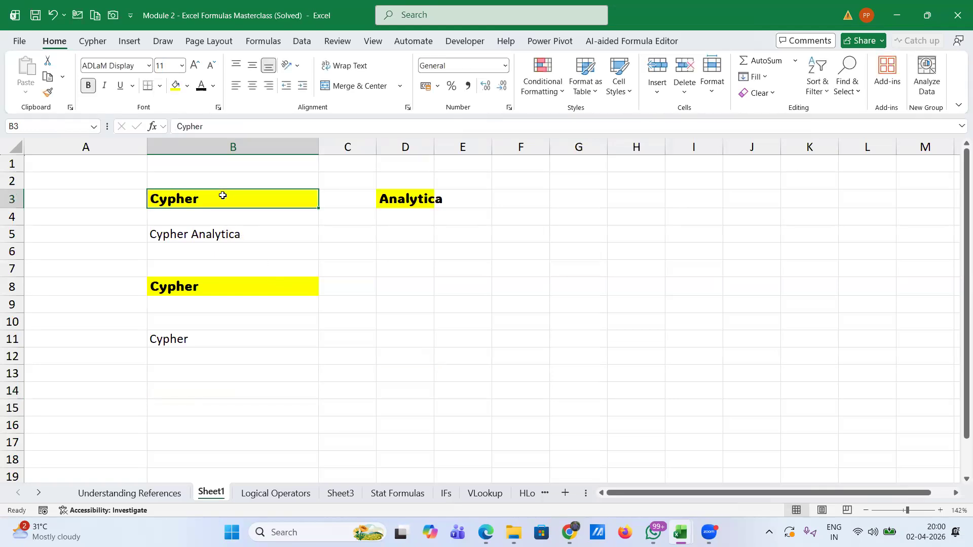
pyautogui.click(214, 387)
pyautogui.write('=')
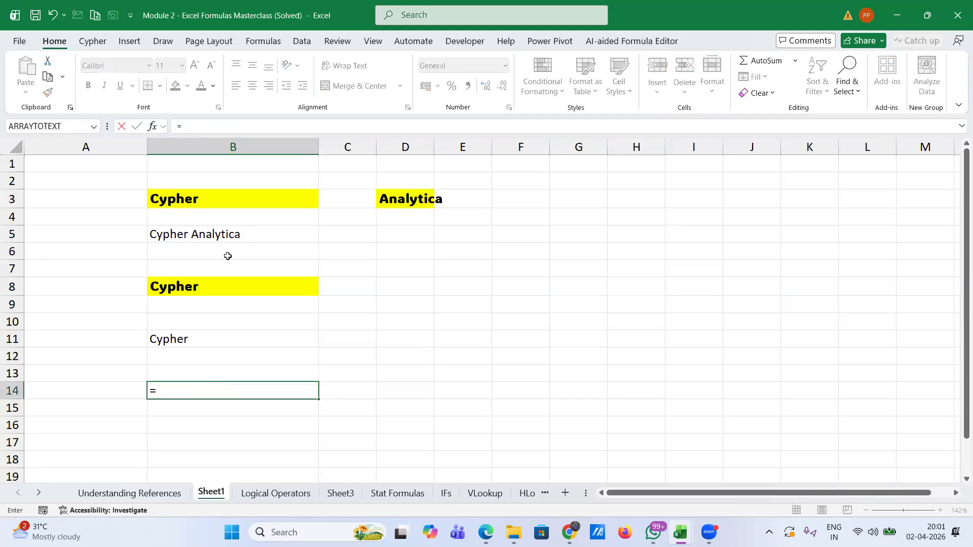
pyautogui.click(211, 236)
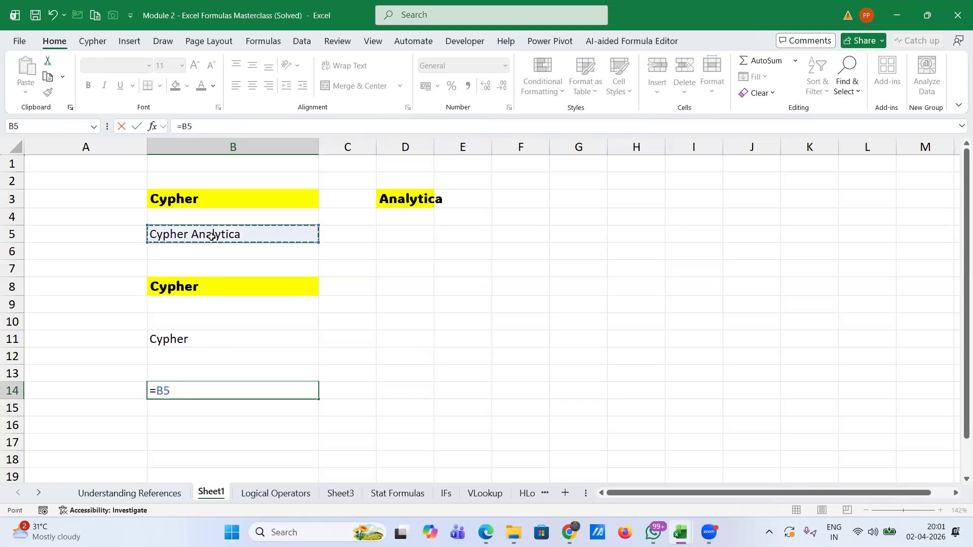
pyautogui.press('Escape')
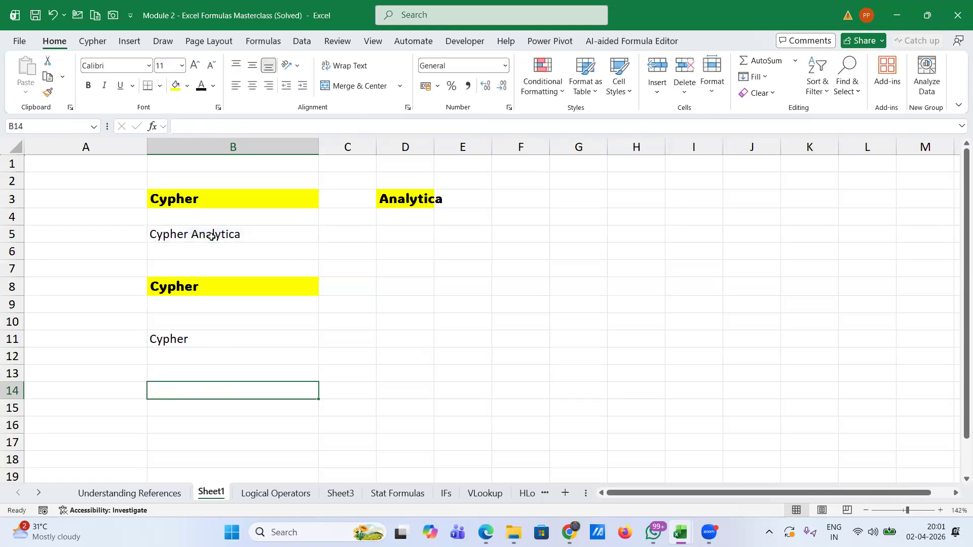
# Make both references in B5's formula absolute so it reads =$B$3&" "&$D$3.
pyautogui.click(212, 236)
pyautogui.doubleClick(211, 236)
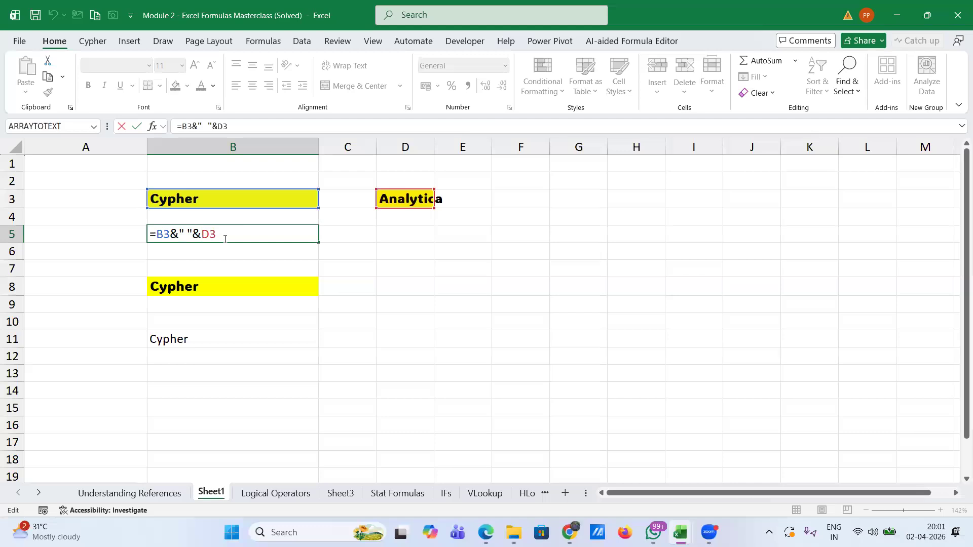
pyautogui.doubleClick(159, 235)
pyautogui.press('F4')
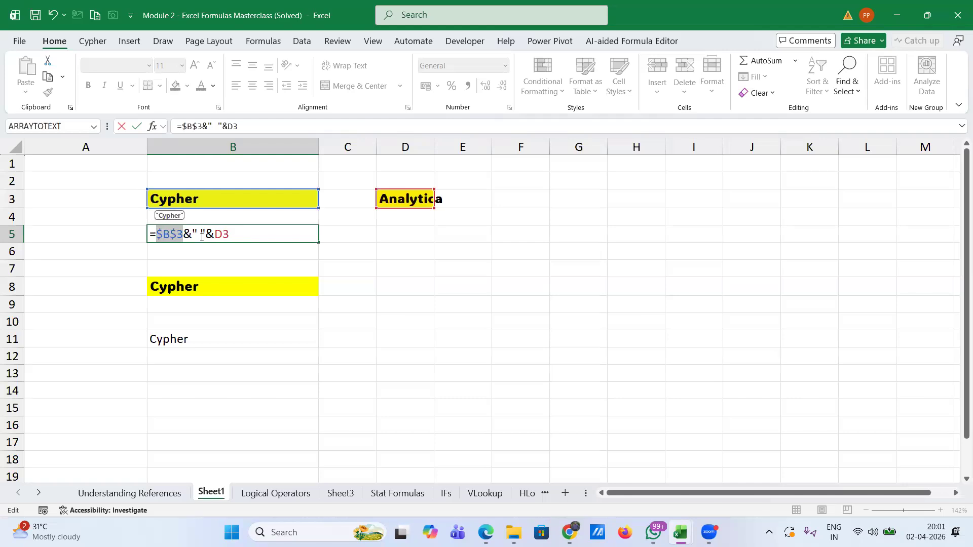
pyautogui.moveTo(229, 235); pyautogui.dragTo(217, 235)
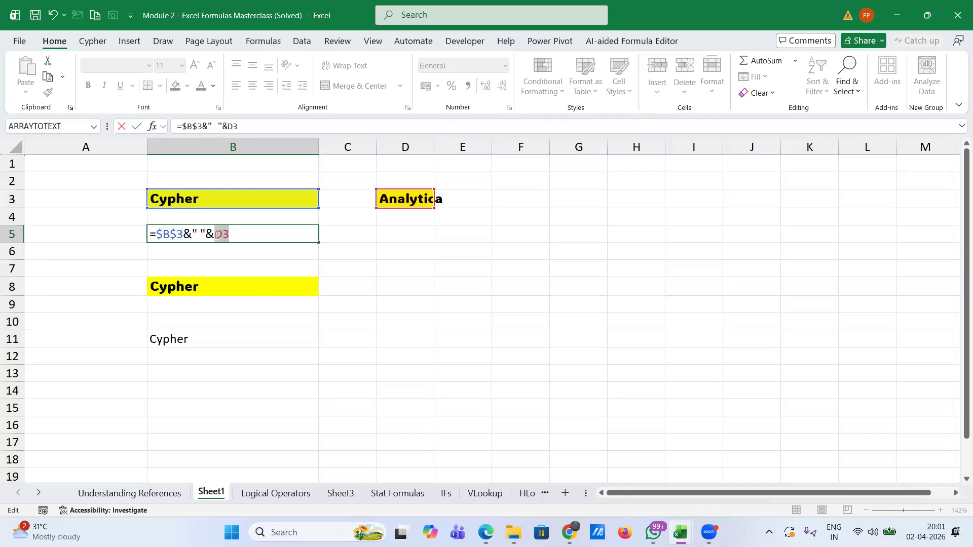
pyautogui.press('F4')
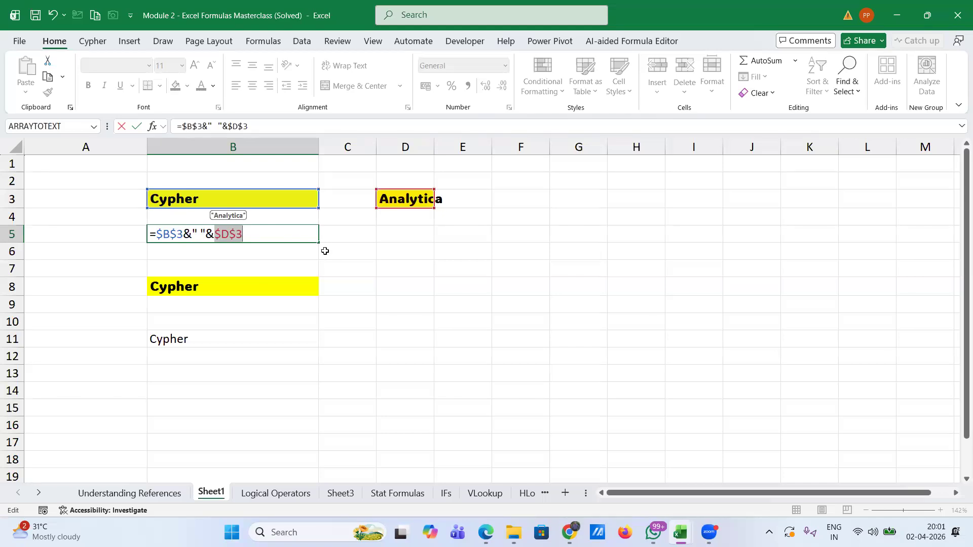
pyautogui.press('Return')
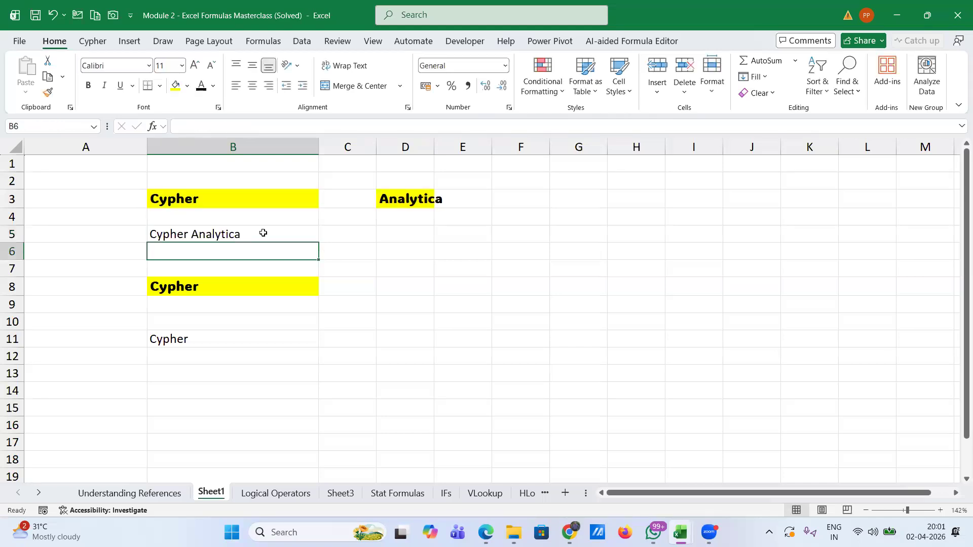
# Copy cell B5 and paste its absolute-reference formula into B13 using the Formulas option.
pyautogui.click(263, 233)
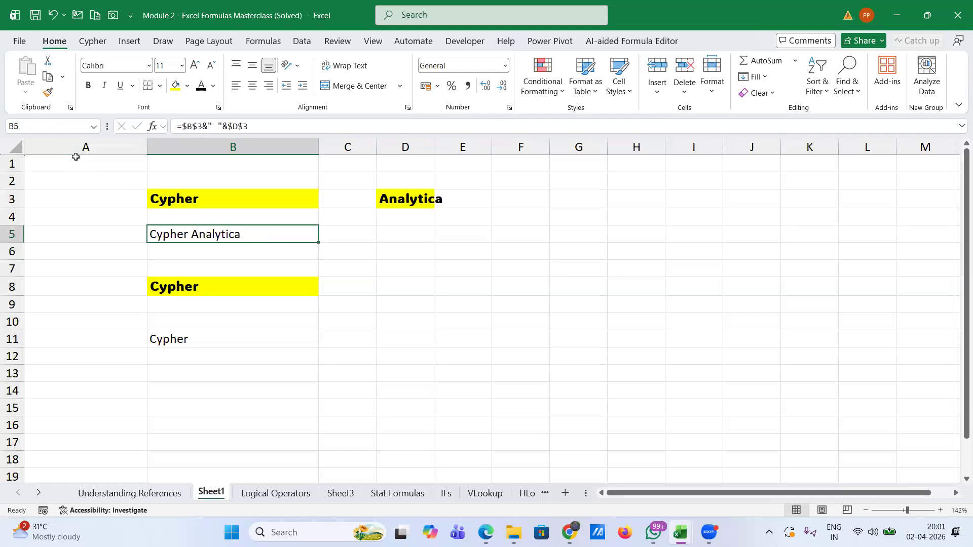
pyautogui.click(63, 81)
pyautogui.click(66, 95)
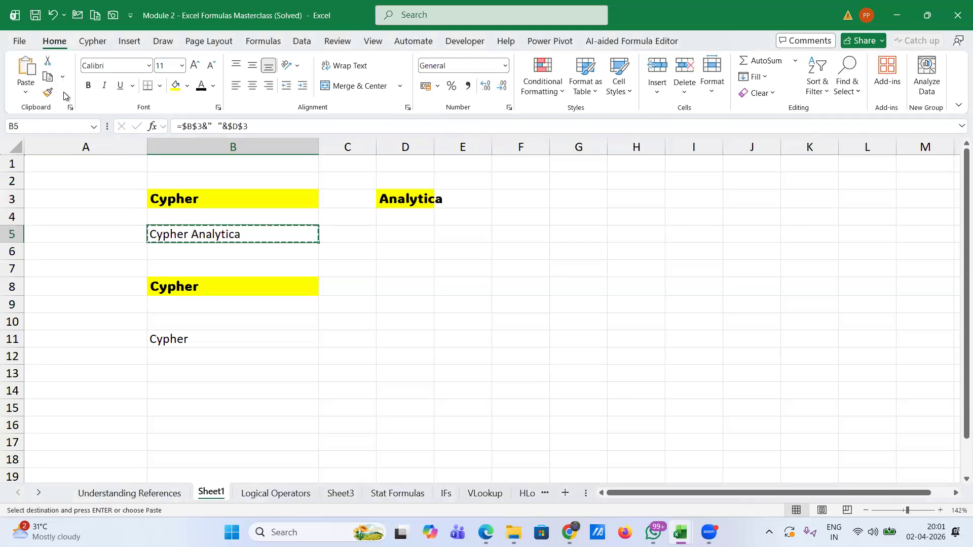
pyautogui.click(189, 379)
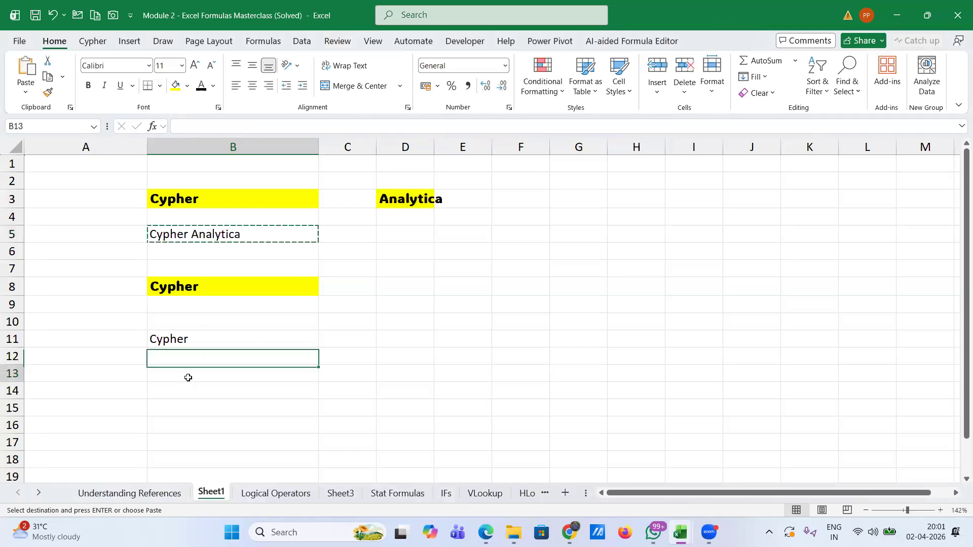
pyautogui.click(26, 90)
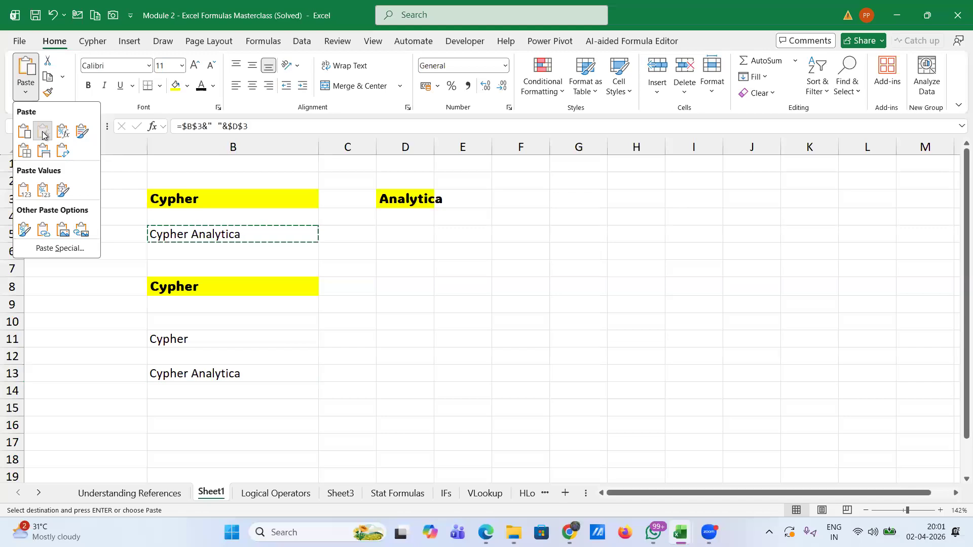
pyautogui.click(43, 133)
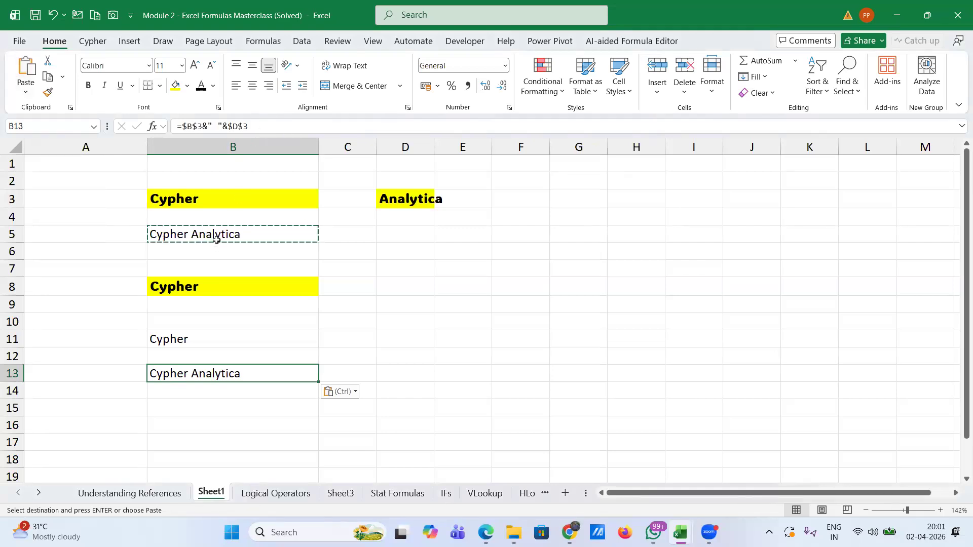
# Change the text in cell B3 to "Cypher IT".
pyautogui.click(214, 198)
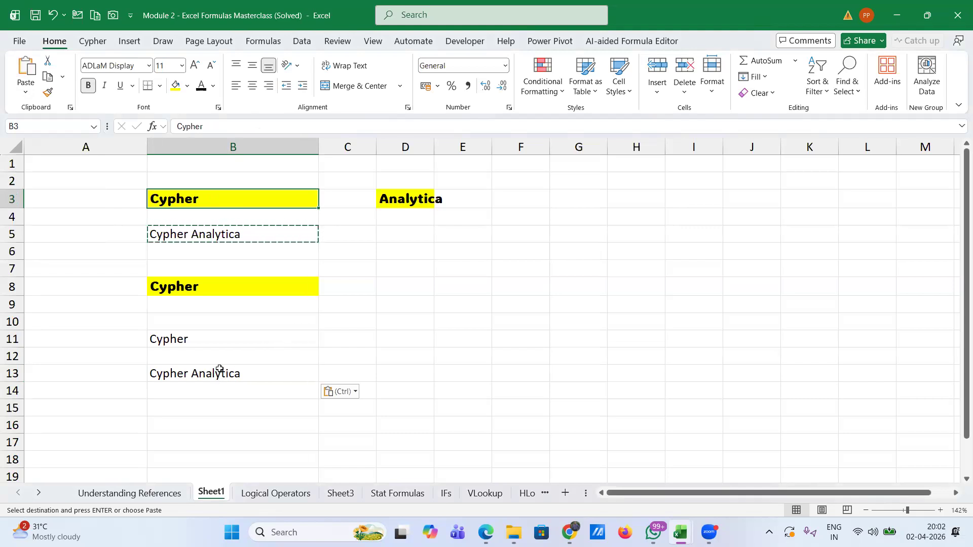
pyautogui.doubleClick(215, 200)
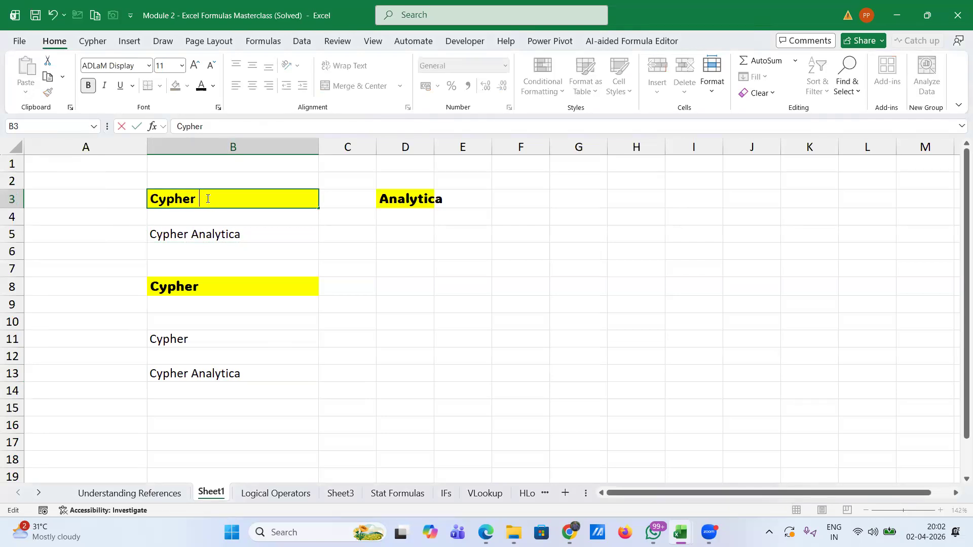
pyautogui.write('T')
pyautogui.press('Return')
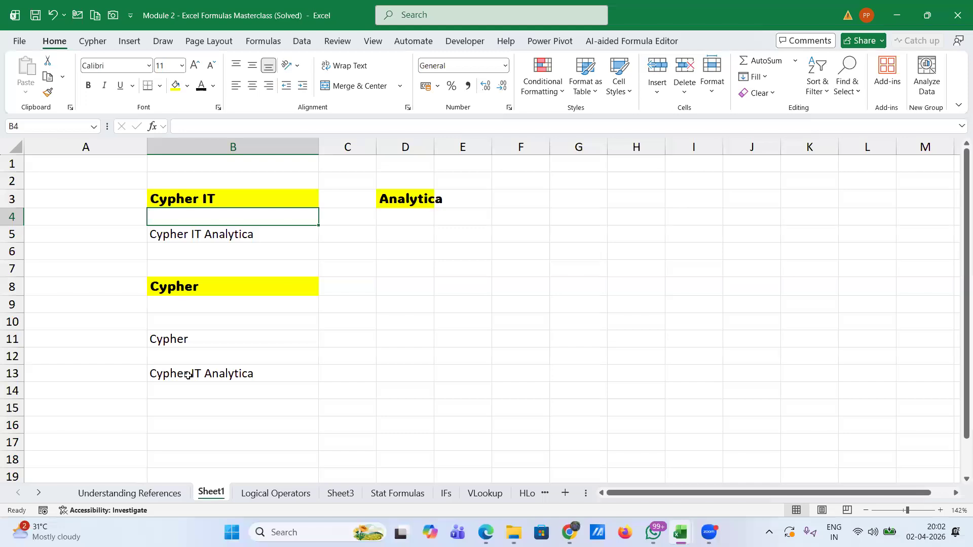
# Copy cell B3 and paste it into B16 with the standard Paste option, including its content and formatting.
pyautogui.click(189, 337)
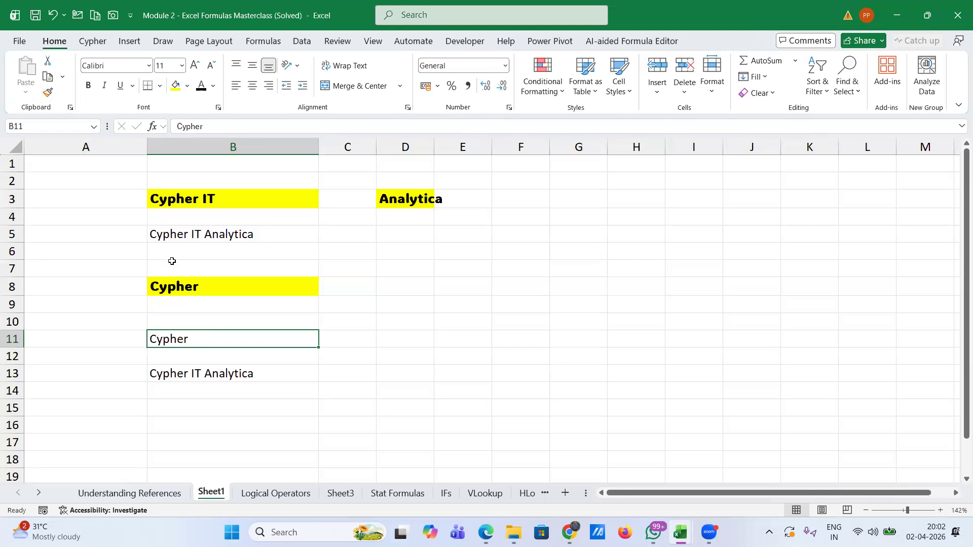
pyautogui.click(190, 202)
pyautogui.hotkey('ctrl', 'c')
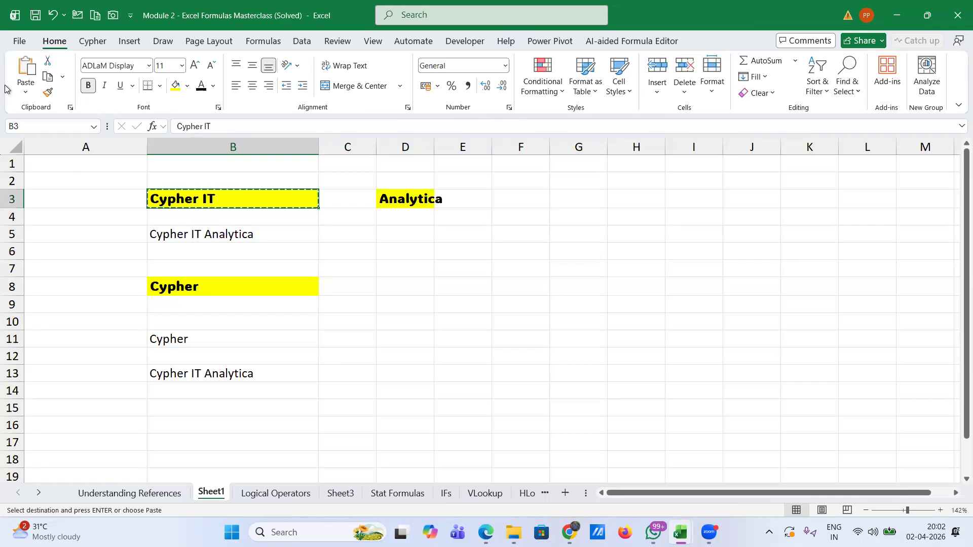
pyautogui.click(24, 94)
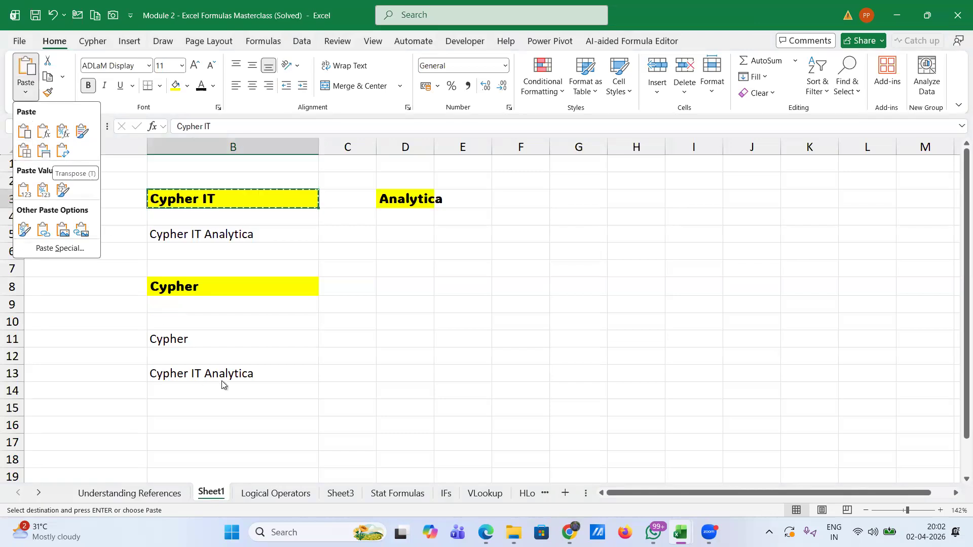
pyautogui.click(204, 425)
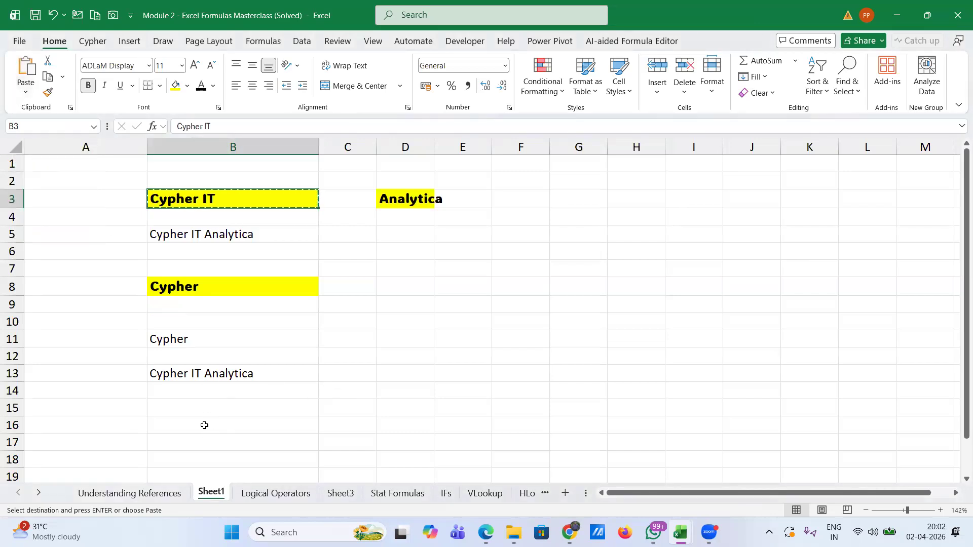
pyautogui.click(204, 425)
pyautogui.click(28, 95)
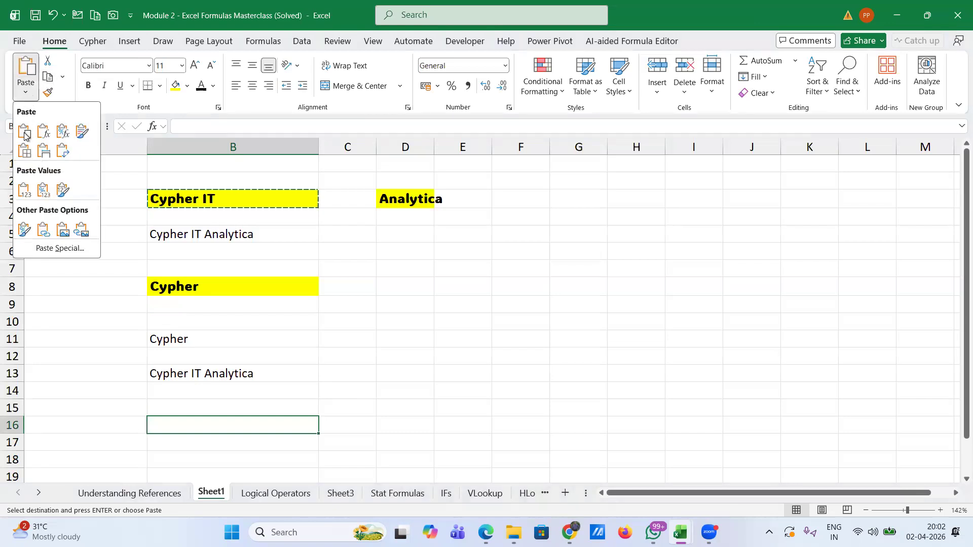
pyautogui.click(22, 131)
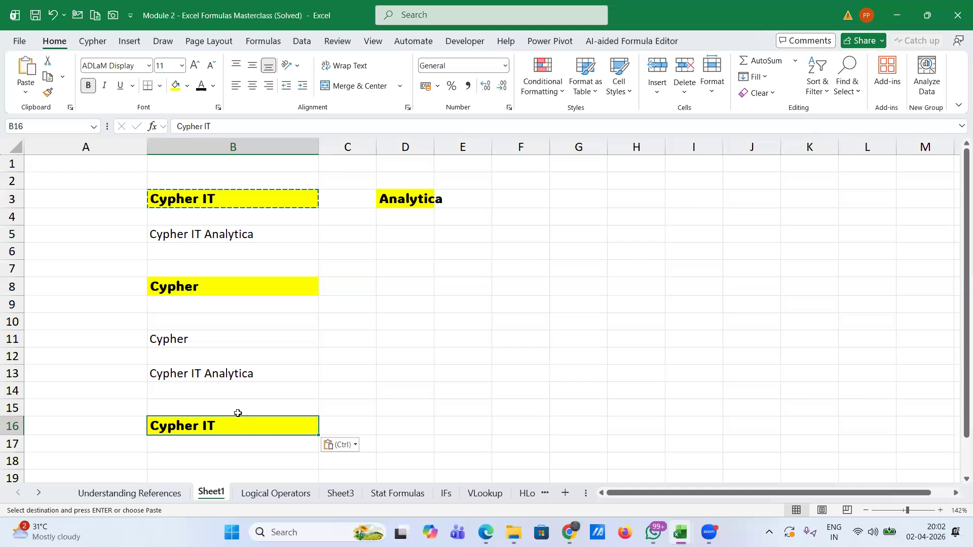
# Paste the copied B3 content into cell B18 using the Formulas option, without the source formatting.
pyautogui.click(215, 372)
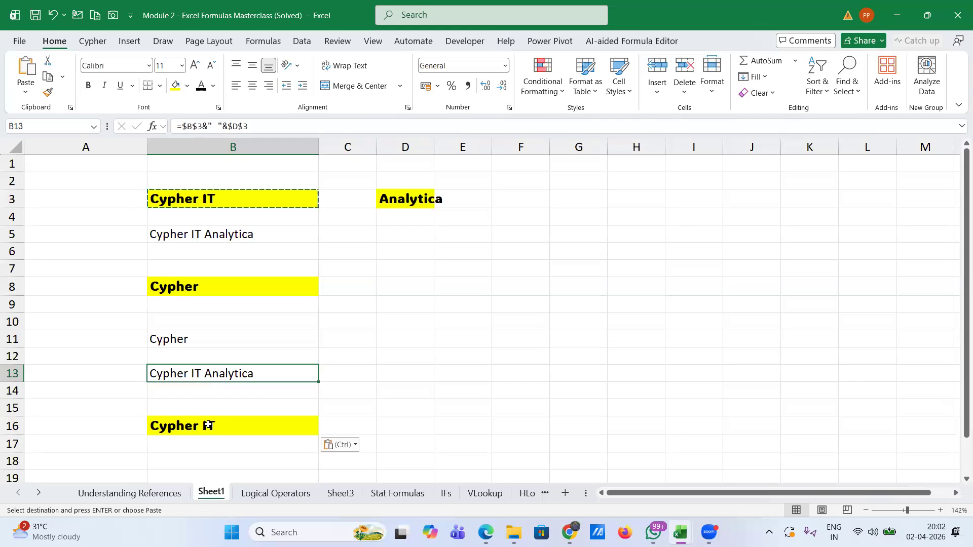
pyautogui.click(208, 425)
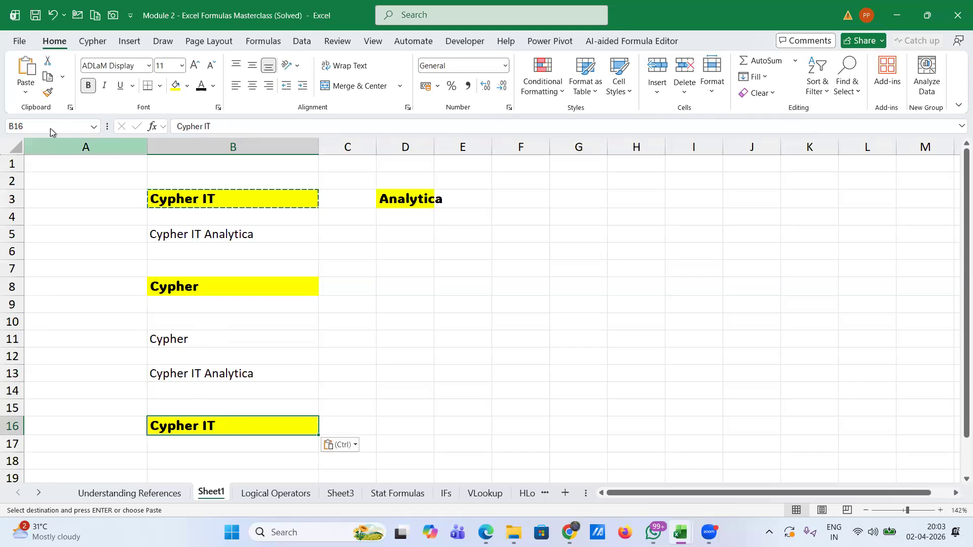
pyautogui.click(24, 95)
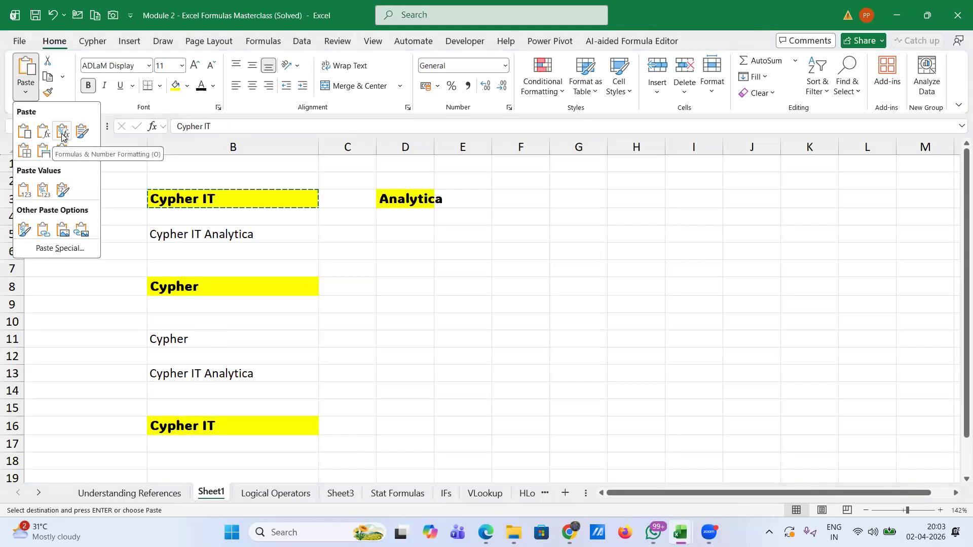
pyautogui.click(207, 460)
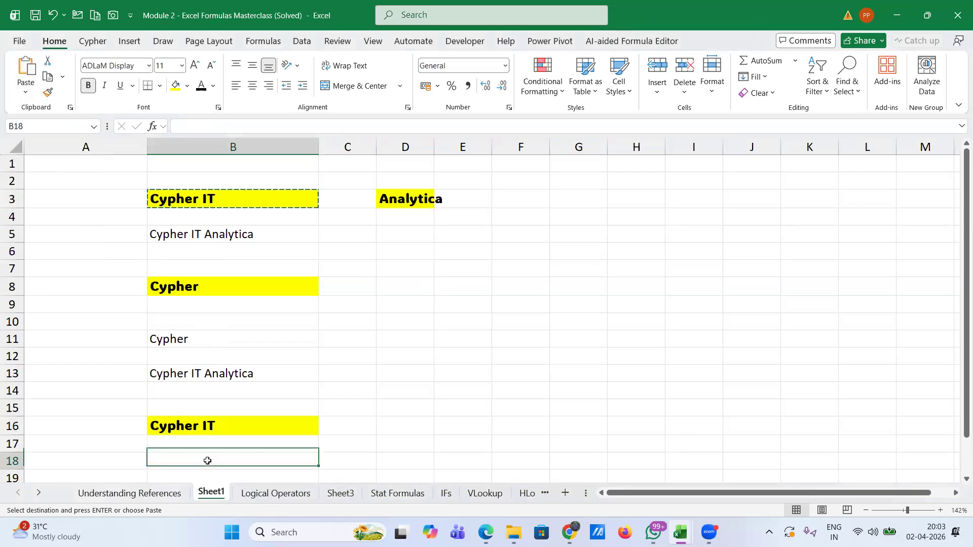
pyautogui.click(31, 96)
pyautogui.click(40, 130)
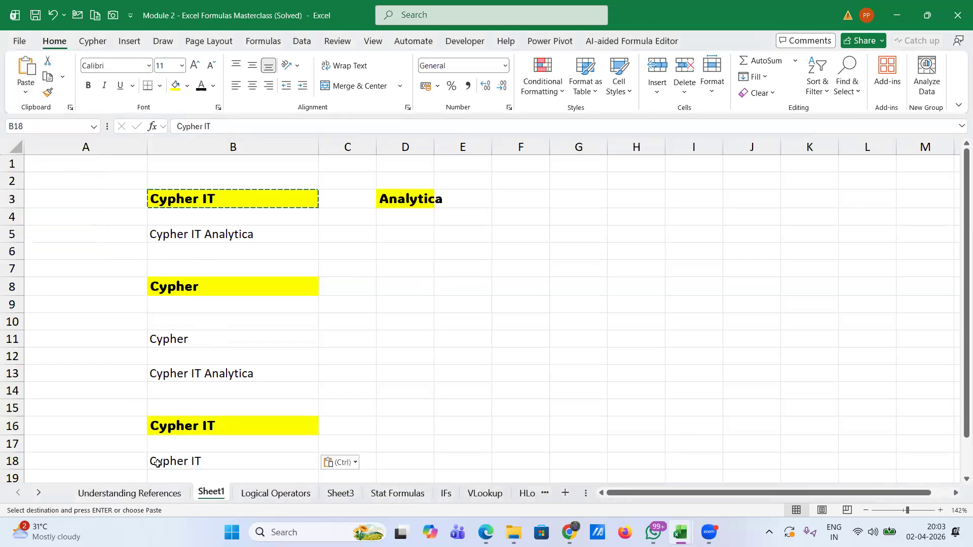
pyautogui.click(157, 462)
# Paste the copied B3 cell into B20 using the Keep Source Formatting option.
pyautogui.scroll(-2, 202, 434)
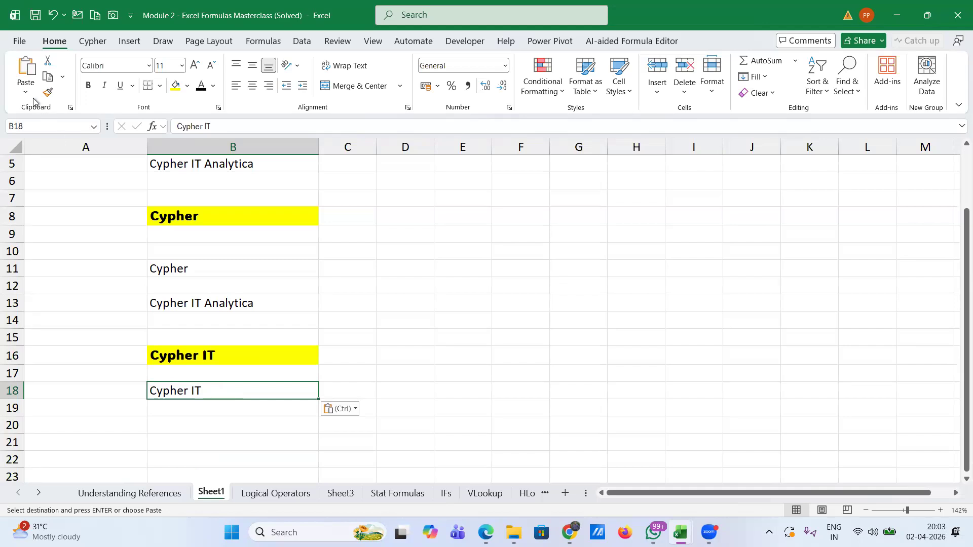
pyautogui.scroll(2, 71, 179)
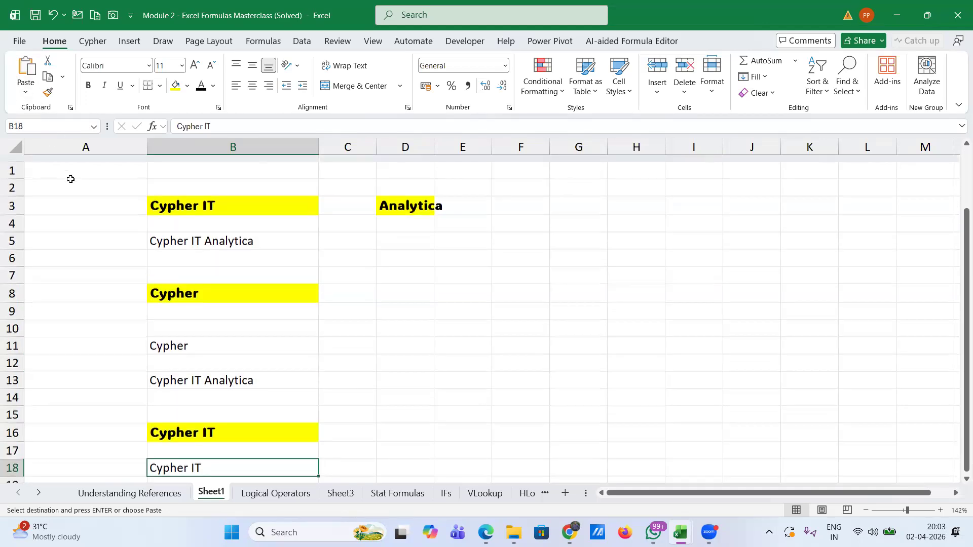
pyautogui.hotkey('ctrl', 'v')
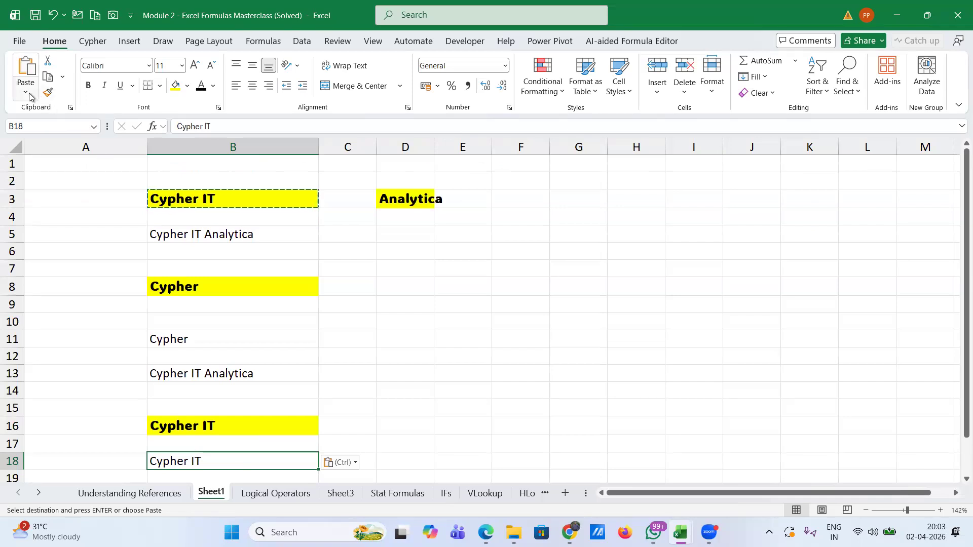
pyautogui.click(29, 97)
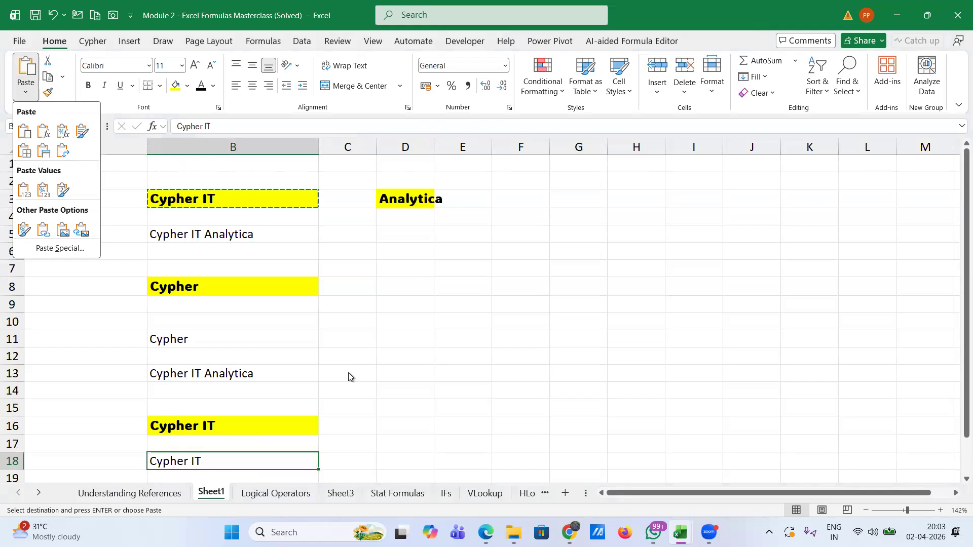
pyautogui.scroll(-2, 348, 372)
pyautogui.click(214, 403)
pyautogui.click(215, 403)
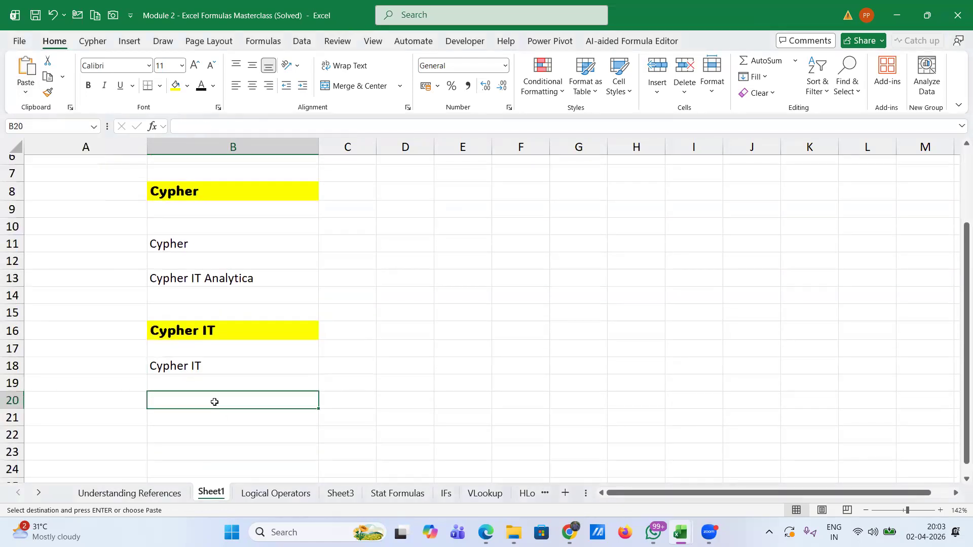
pyautogui.click(26, 91)
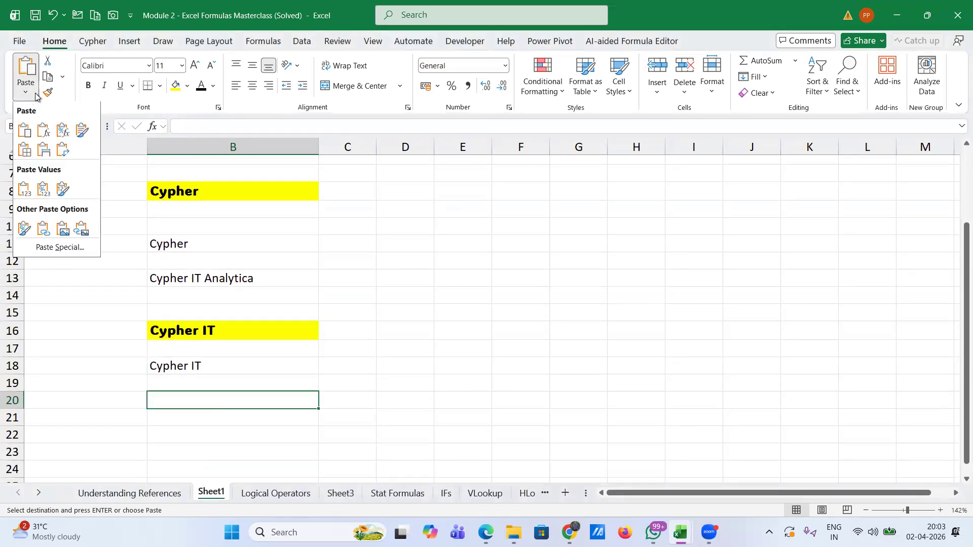
pyautogui.click(80, 132)
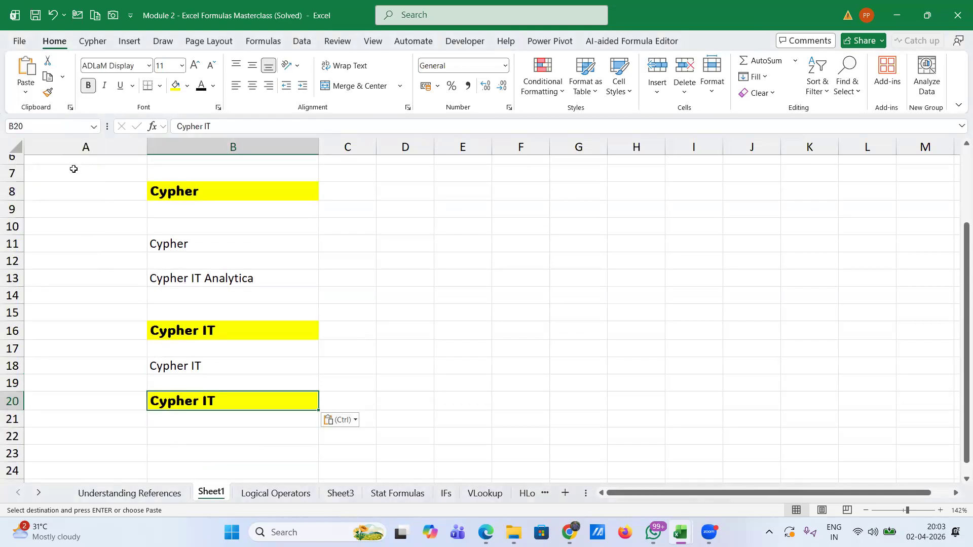
# Preview the remaining paste options for B22, including Values & Source Formatting and Linked Picture, without applying any.
pyautogui.scroll(2, 110, 253)
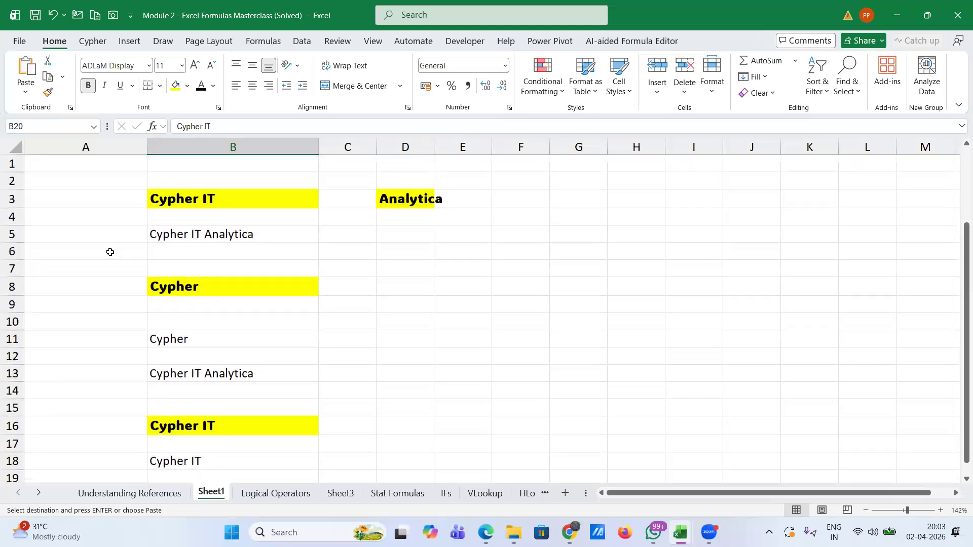
pyautogui.click(25, 92)
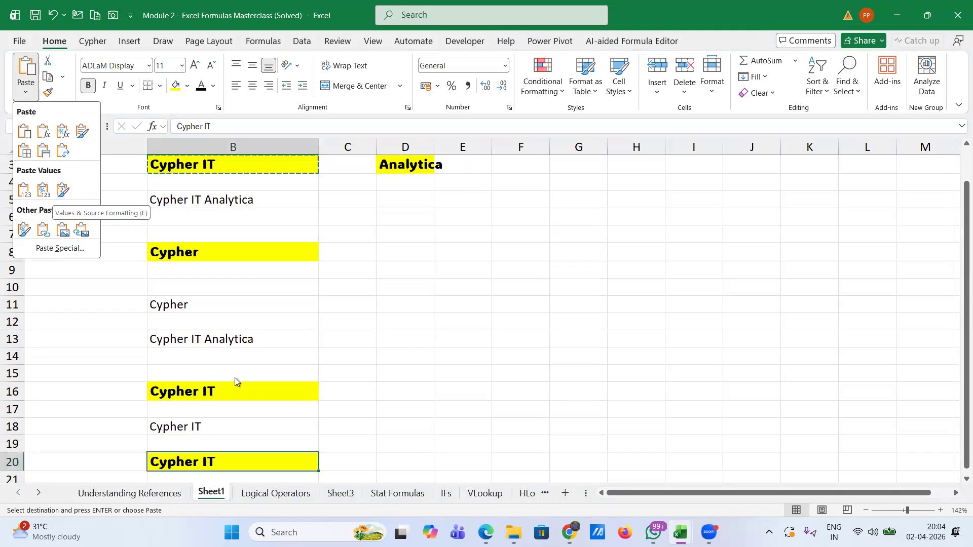
pyautogui.scroll(-2, 229, 367)
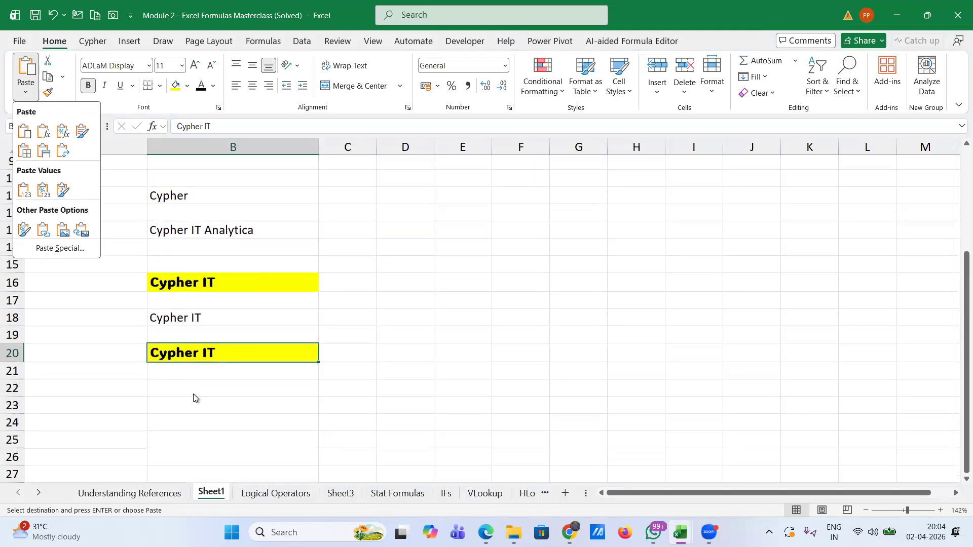
pyautogui.click(196, 391)
pyautogui.click(196, 391)
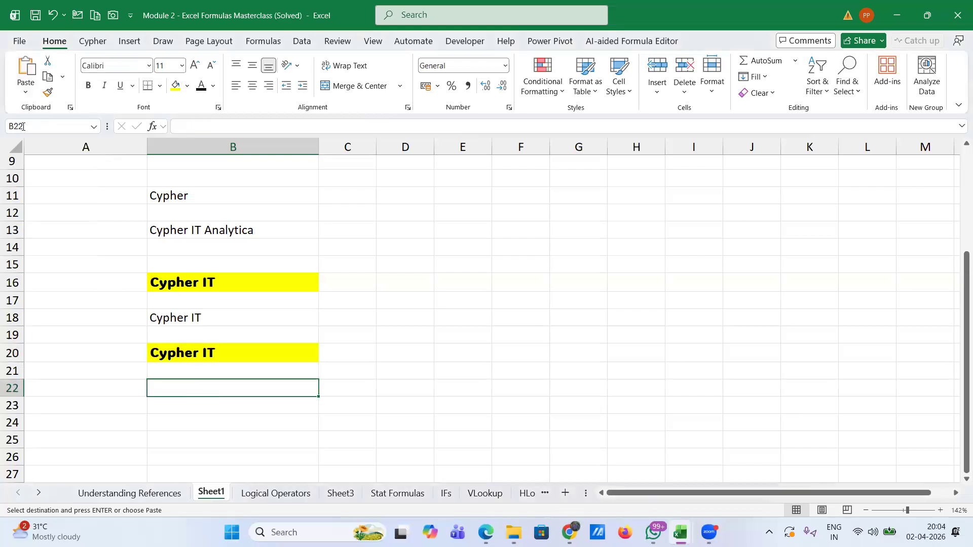
pyautogui.click(26, 93)
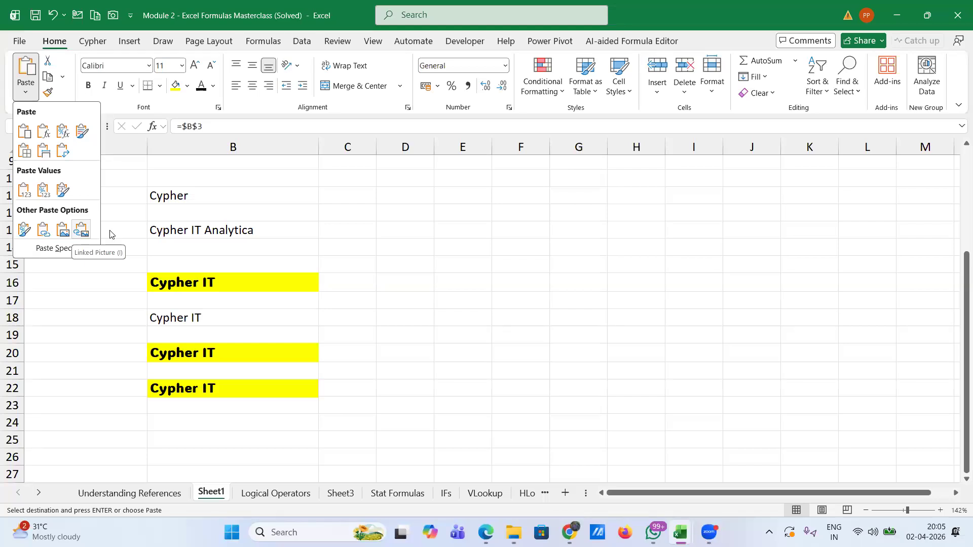
pyautogui.click(252, 166)
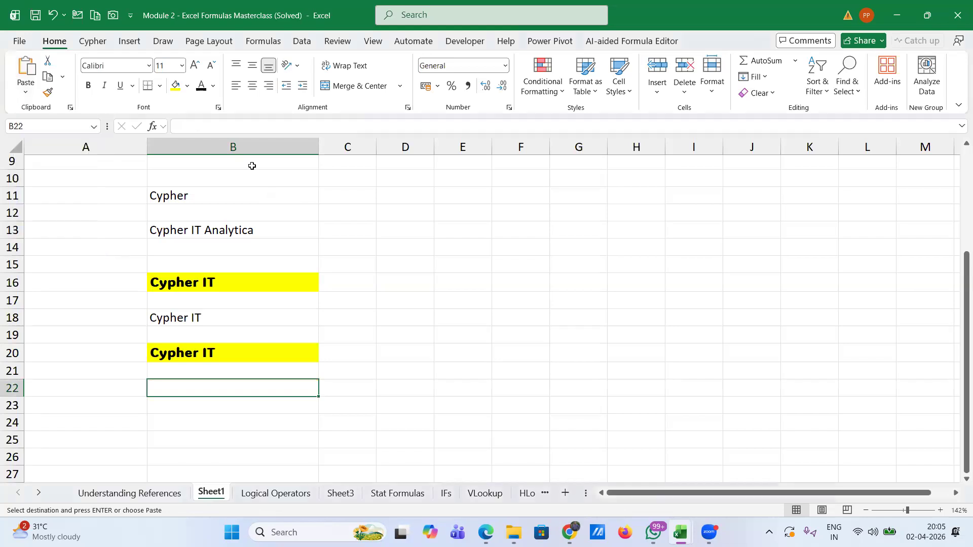
# Examine the font, underline, border and font size choices available for empty cell B10 without applying any.
pyautogui.click(226, 172)
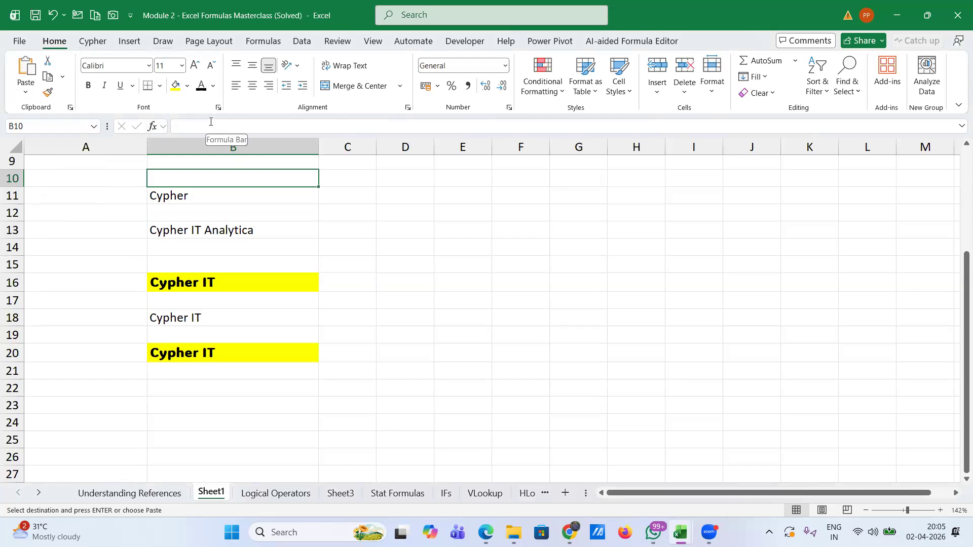
pyautogui.click(148, 67)
pyautogui.click(148, 66)
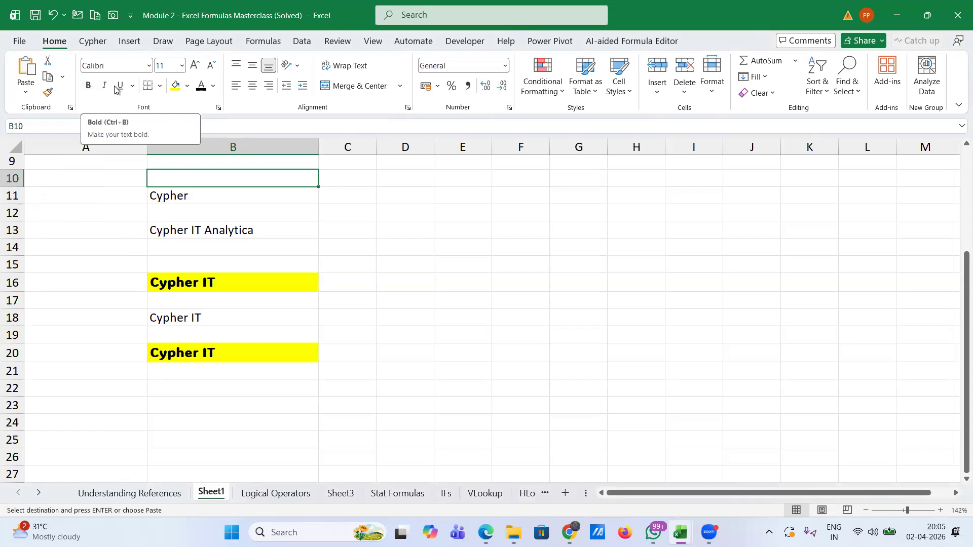
pyautogui.click(133, 88)
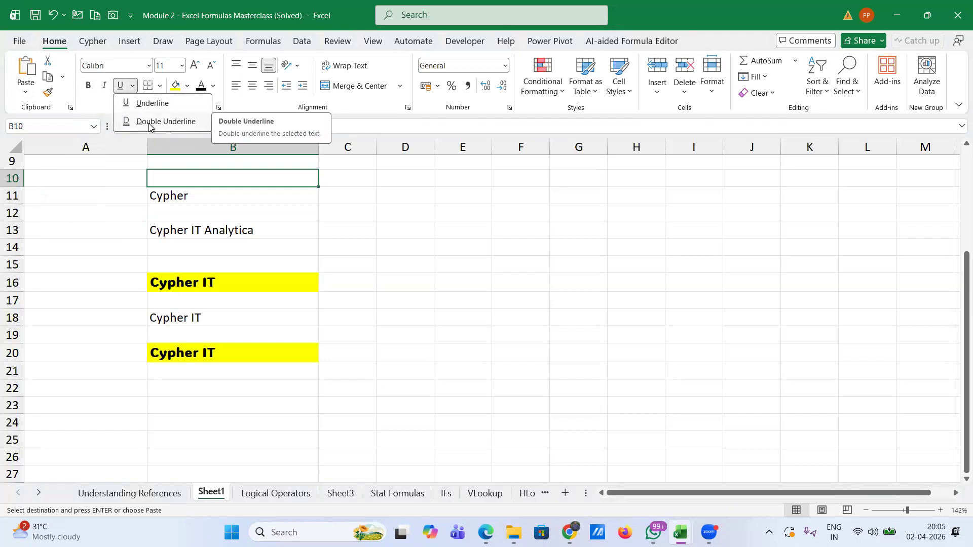
pyautogui.click(159, 87)
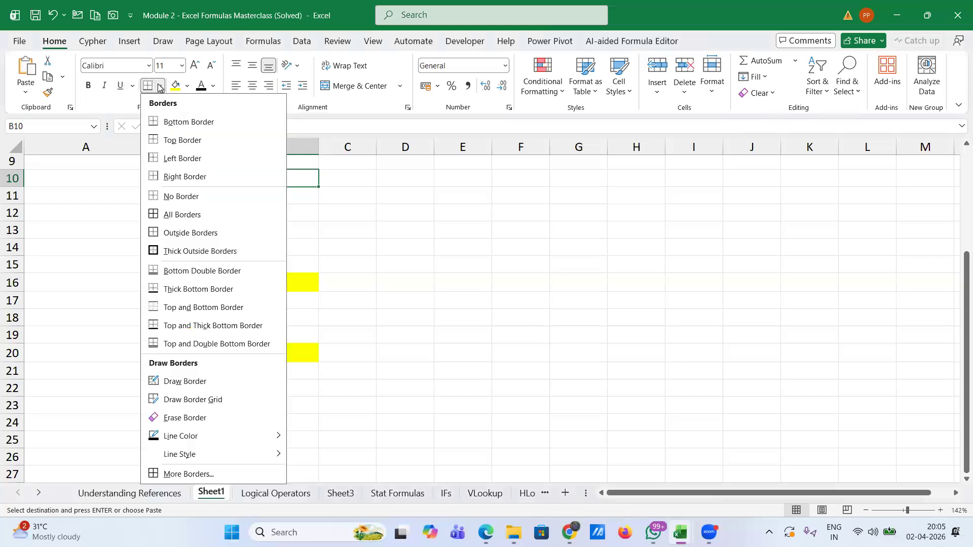
pyautogui.click(159, 87)
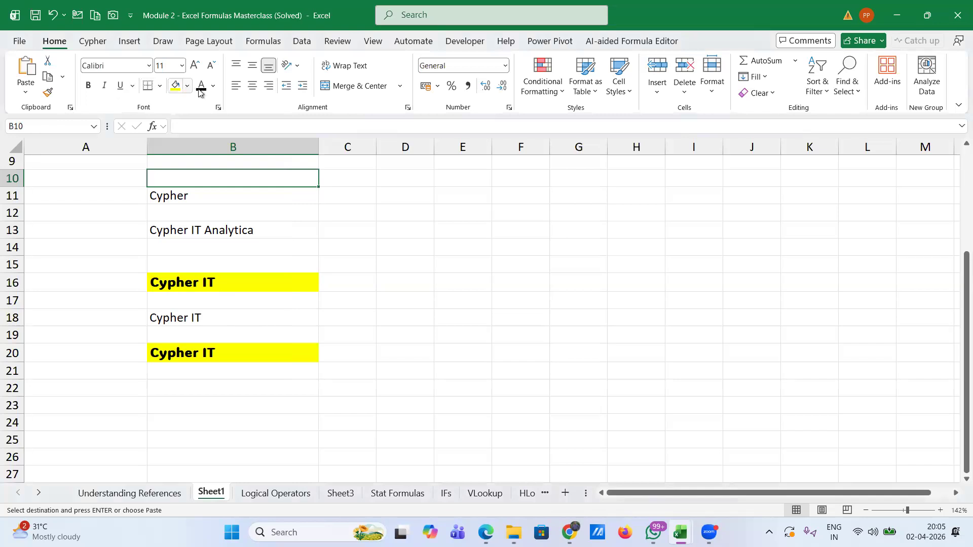
pyautogui.click(182, 67)
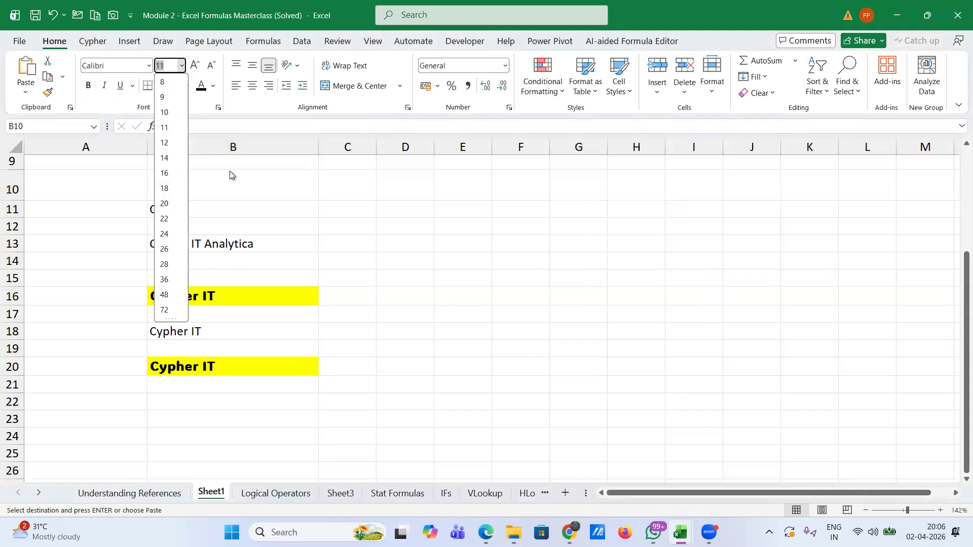
pyautogui.click(379, 219)
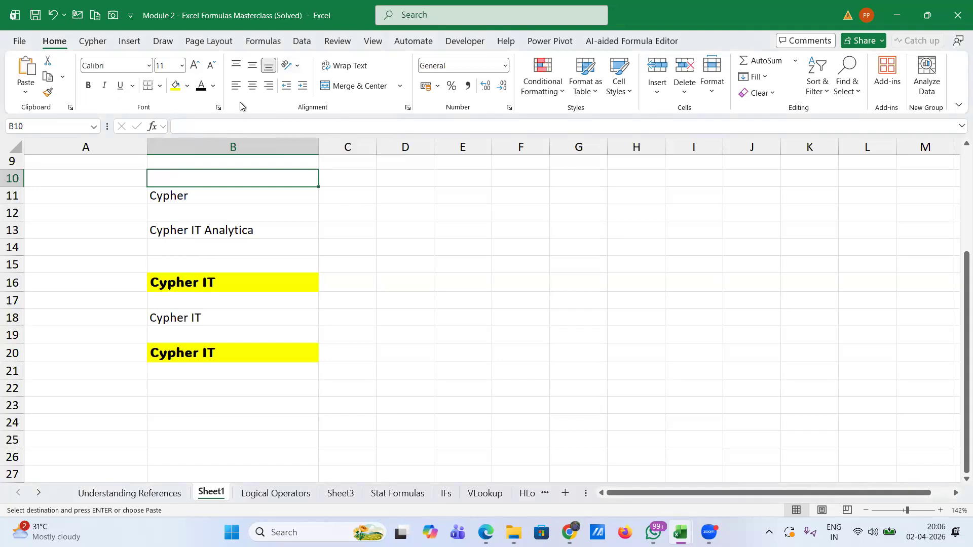
# Middle-align cell B10 vertically and increase the height of row 16 to several times a normal row.
pyautogui.click(253, 65)
pyautogui.moveTo(14, 291); pyautogui.dragTo(32, 341)
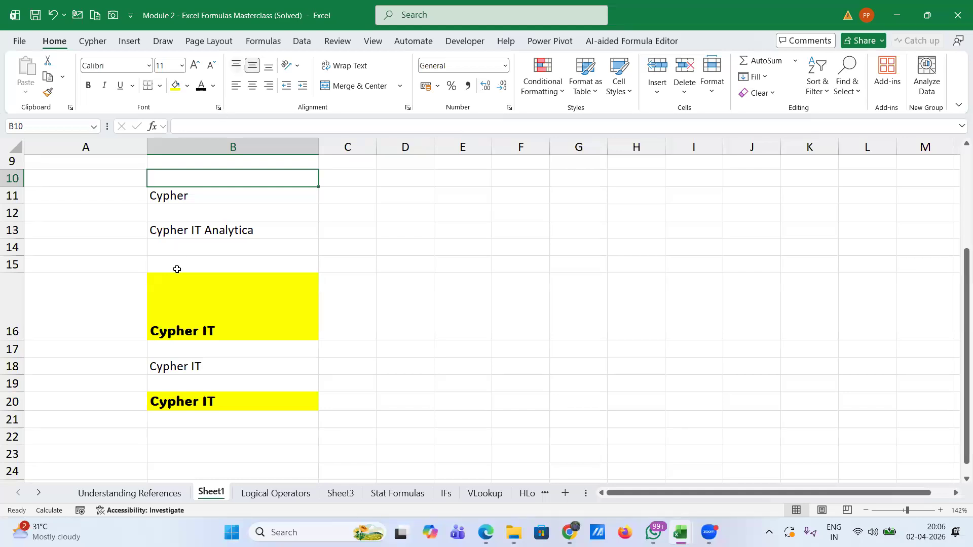
# Align the text in cell B16 vertically to the middle, and switch it to top alignment.
pyautogui.click(177, 295)
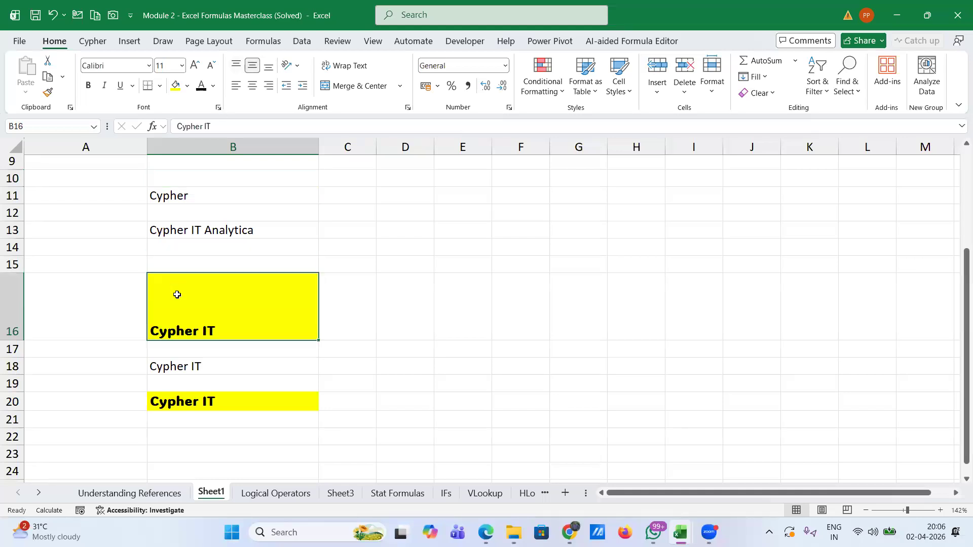
pyautogui.click(256, 68)
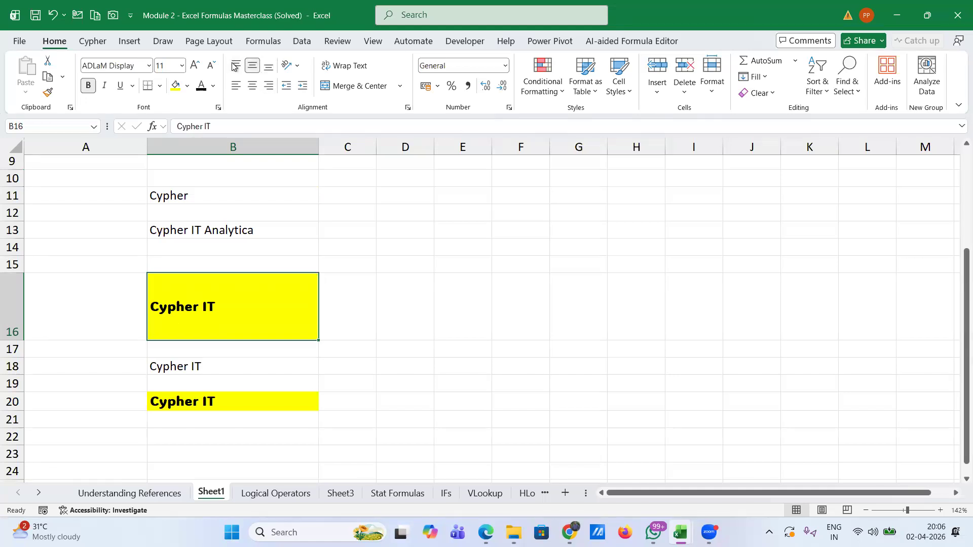
pyautogui.click(235, 66)
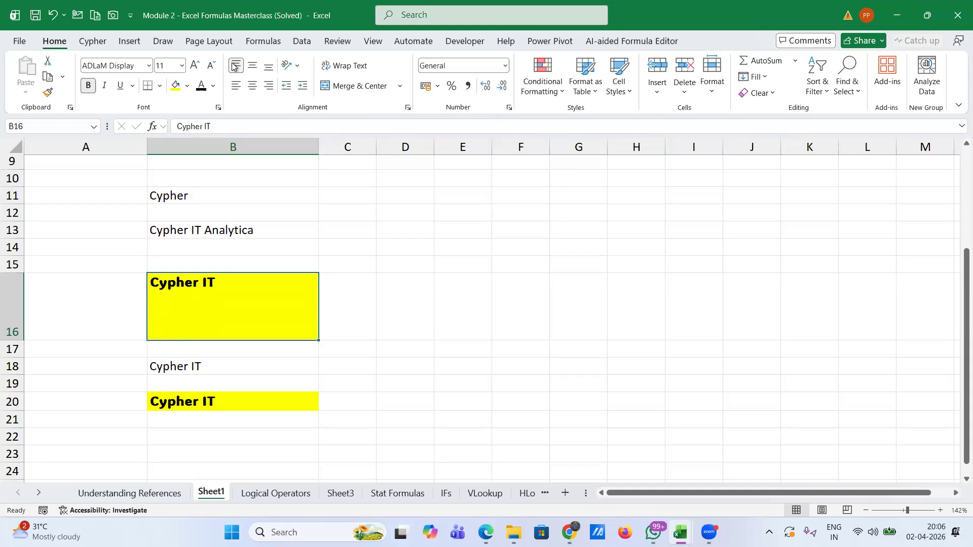
# Center the text in cell B16 horizontally and align it vertically to the middle.
pyautogui.click(253, 87)
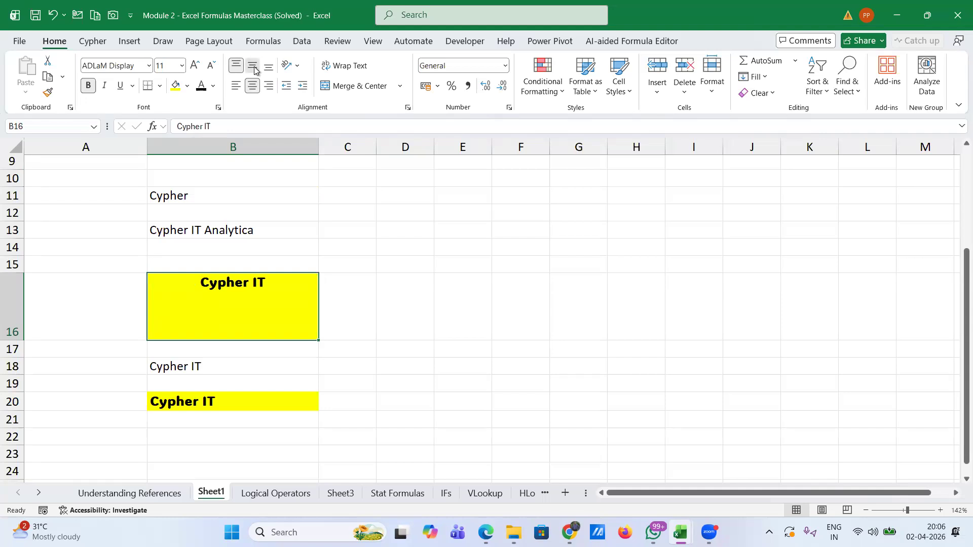
pyautogui.click(254, 67)
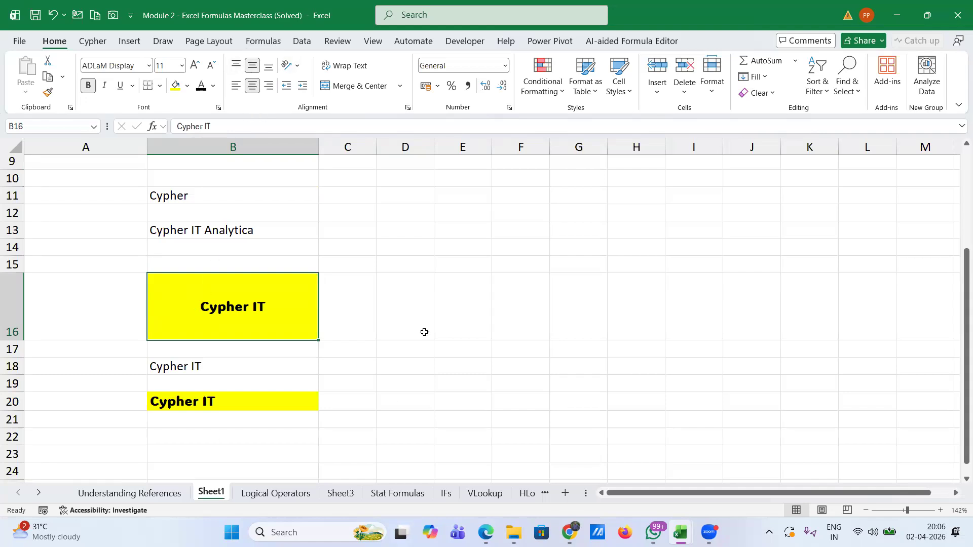
# Enter the text "This is my first data analytics class" in cell D13.
pyautogui.click(403, 228)
pyautogui.write('This is my firs')
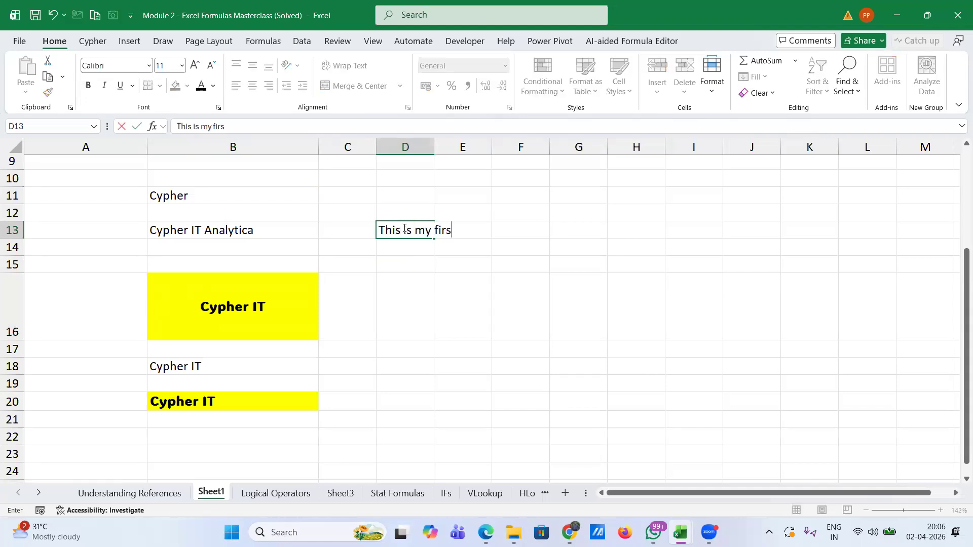
pyautogui.write('t data analyti')
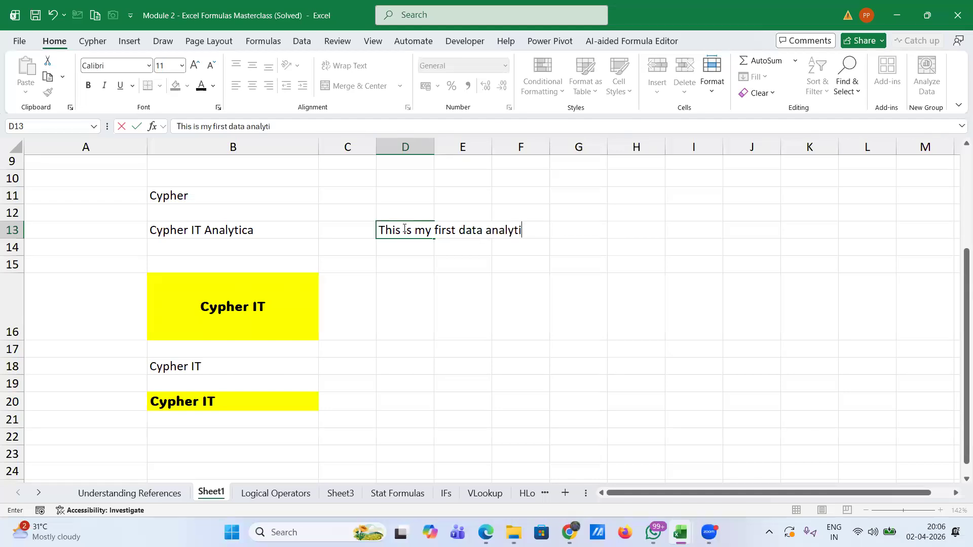
pyautogui.write('cs calss')
pyautogui.press('BackSpace')
pyautogui.press('BackSpace')
pyautogui.press('BackSpace')
pyautogui.press('BackSpace')
pyautogui.write('lass')
pyautogui.press('Return')
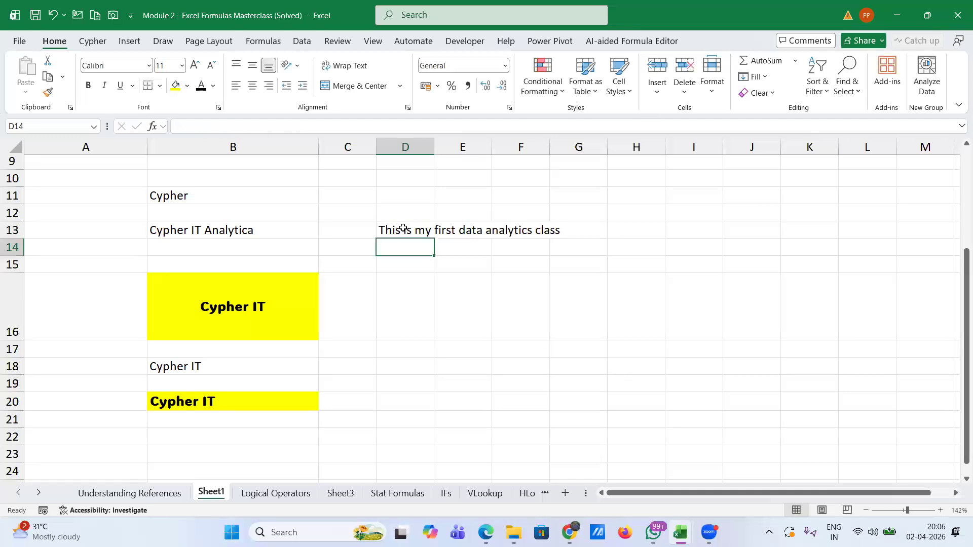
# Enter "HI" in cell E13 and wrap the long text in cell D13.
pyautogui.click(403, 228)
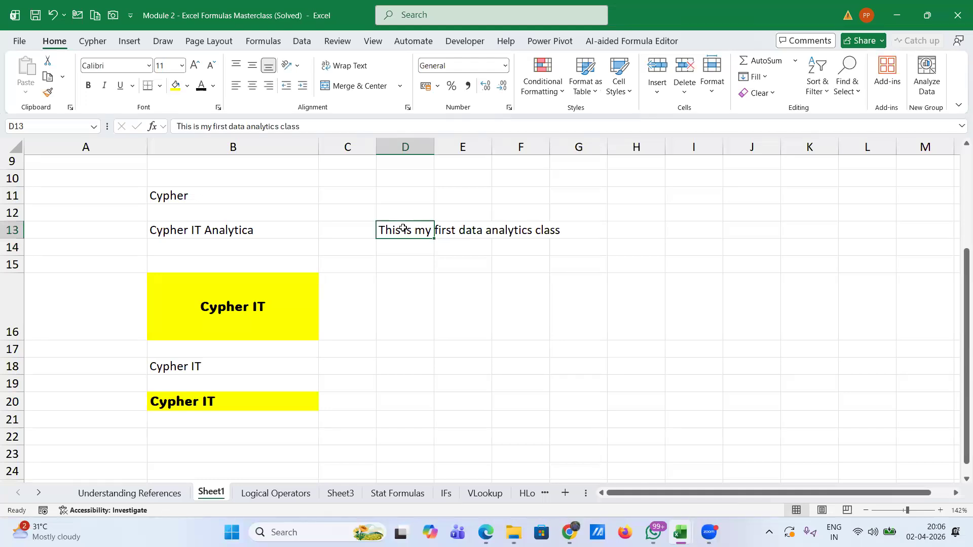
pyautogui.click(458, 229)
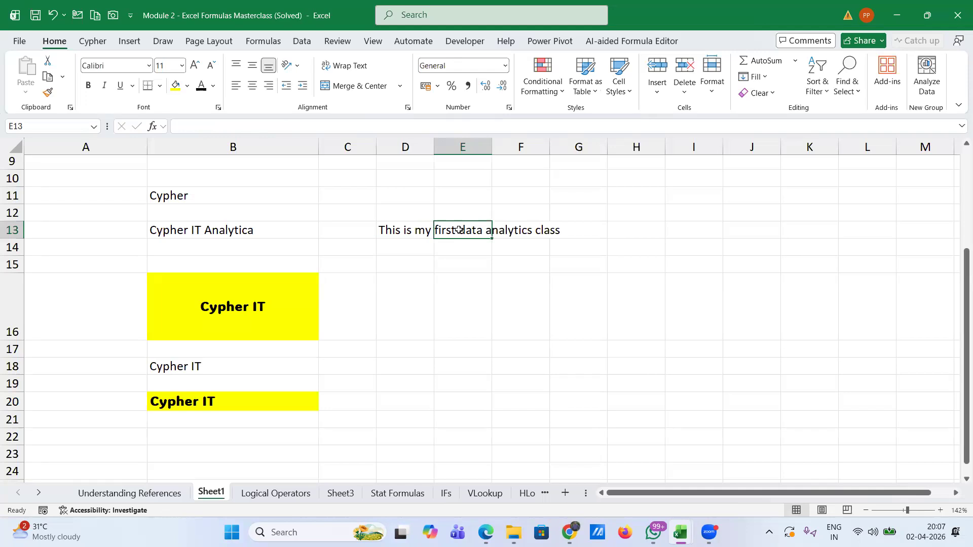
pyautogui.write('HI')
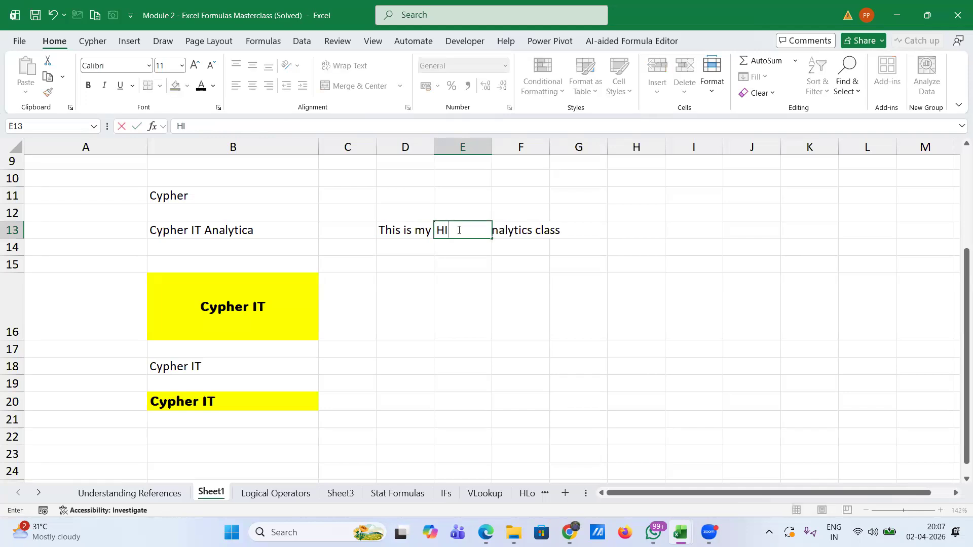
pyautogui.press('Return')
pyautogui.click(400, 229)
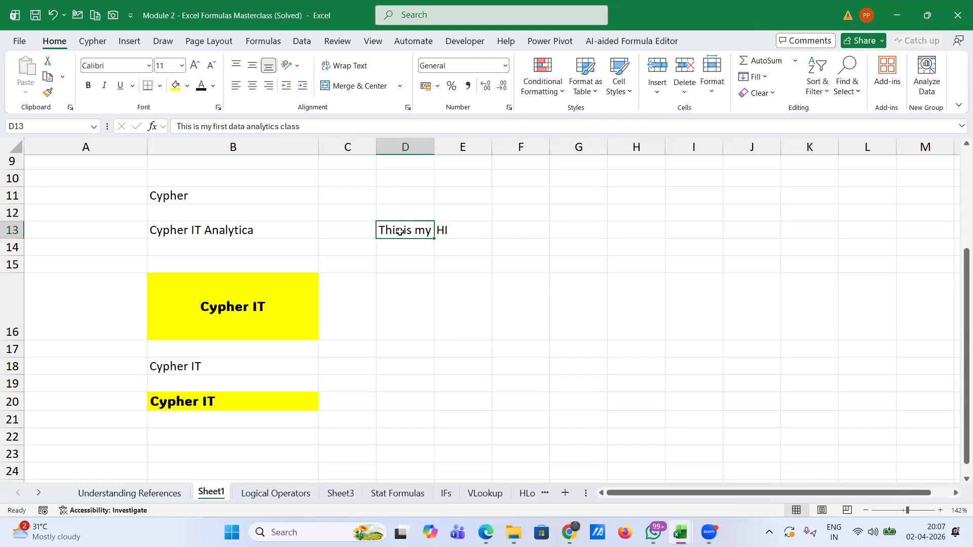
pyautogui.click(358, 72)
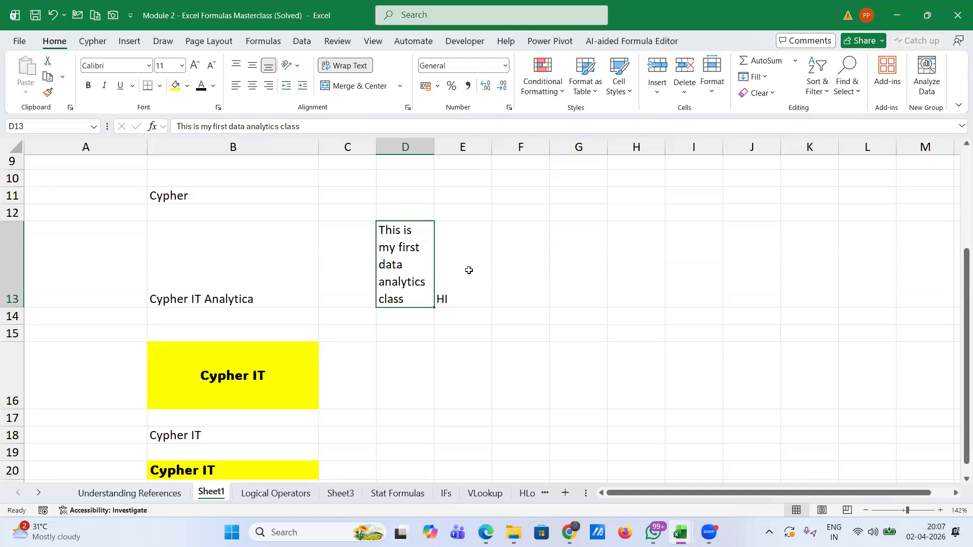
# Move the highlighted Analytica cell from D3 to C3, beside Cypher IT.
pyautogui.scroll(3, 469, 270)
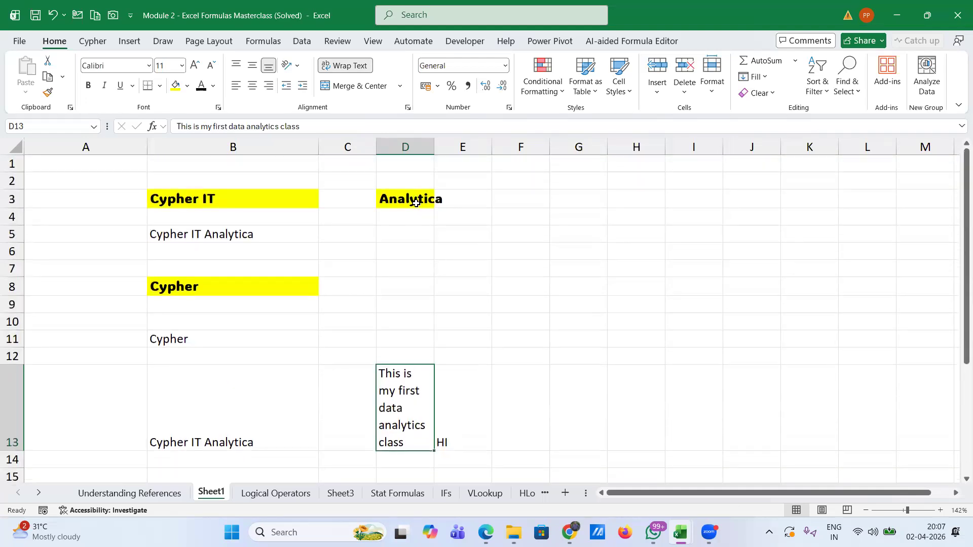
pyautogui.click(416, 203)
pyautogui.moveTo(416, 203); pyautogui.dragTo(350, 199)
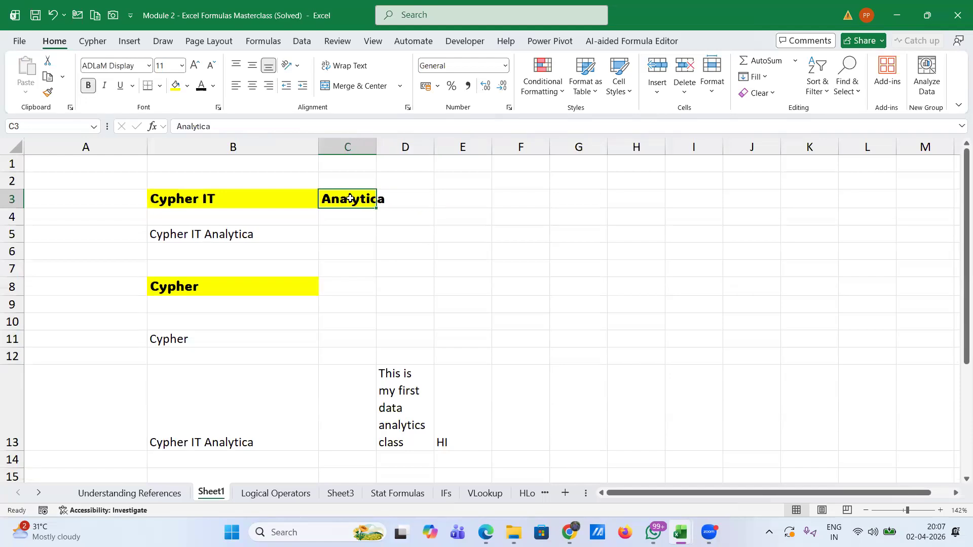
# Merge and center cells B3:C3, accepting that only the upper-left value is kept.
pyautogui.moveTo(261, 196); pyautogui.dragTo(343, 202)
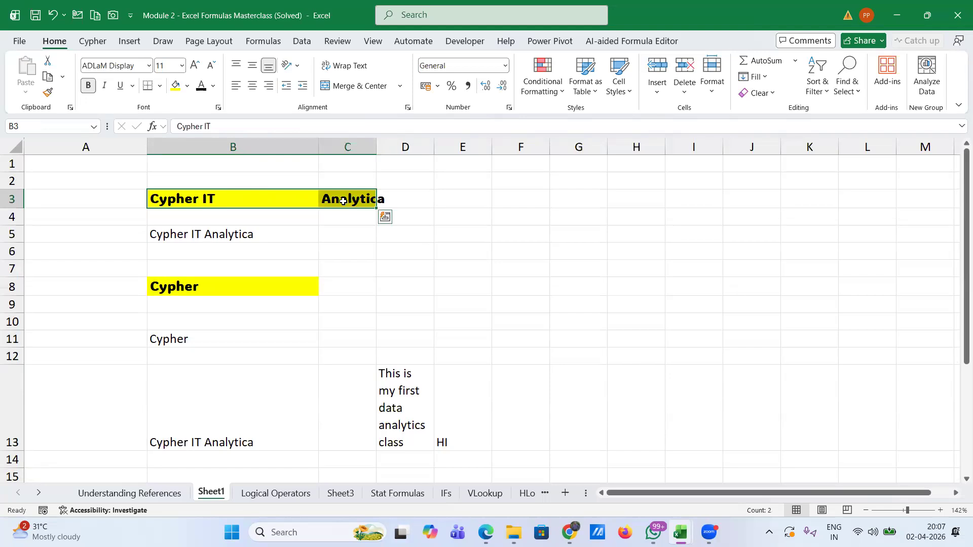
pyautogui.click(343, 87)
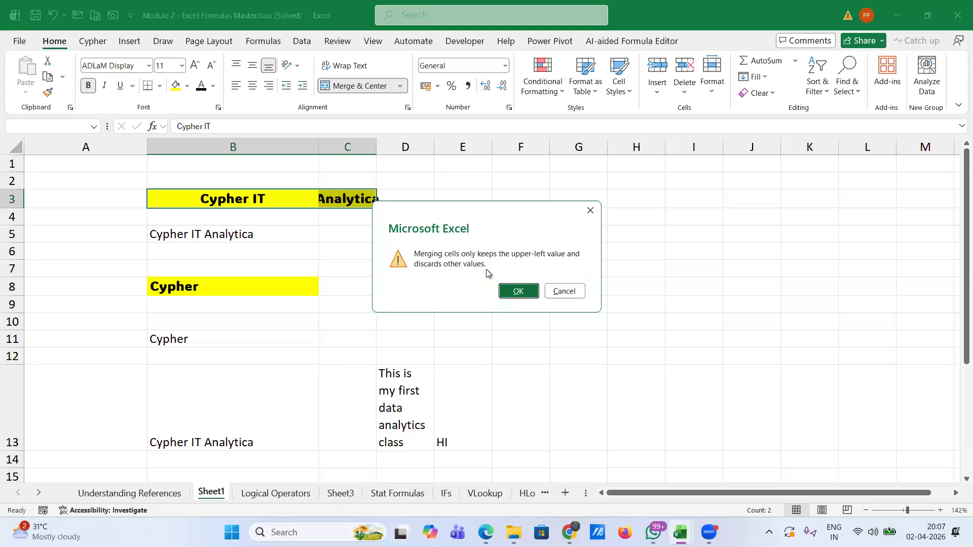
pyautogui.click(520, 291)
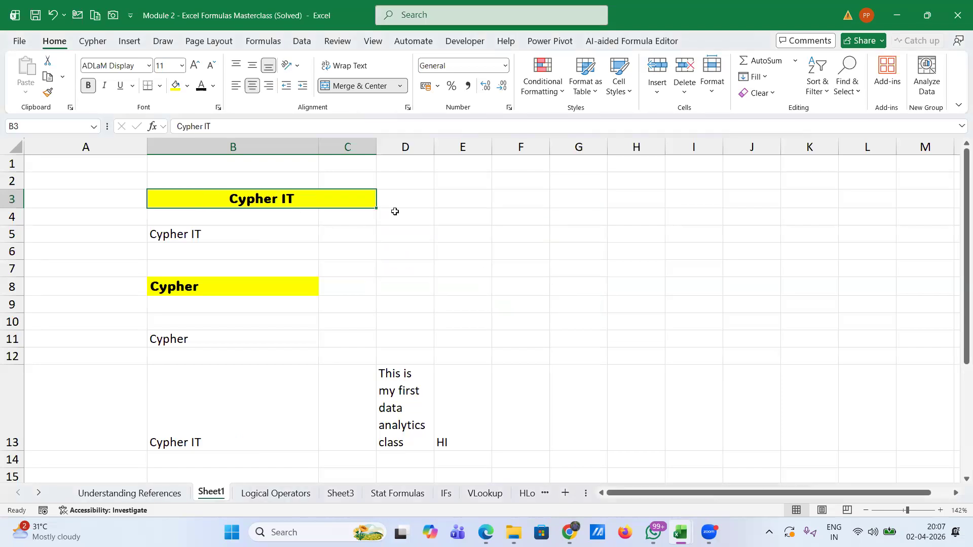
pyautogui.click(255, 252)
pyautogui.click(338, 254)
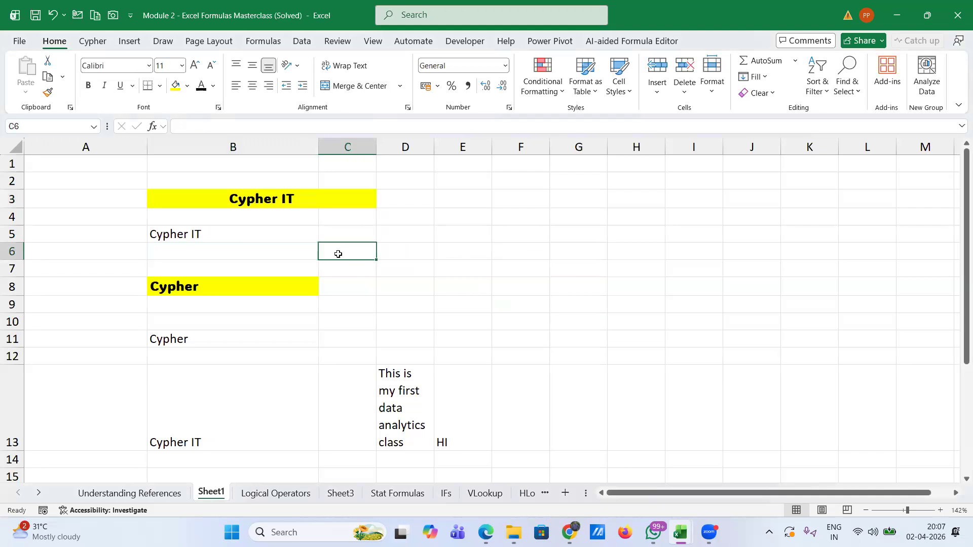
# Examine the number formats available for the merged cell B3 without applying any.
pyautogui.click(217, 196)
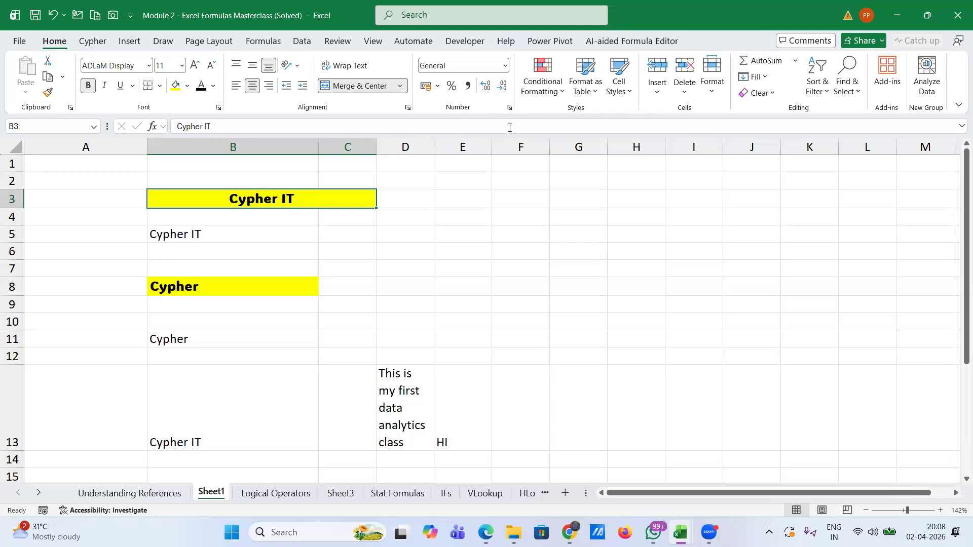
pyautogui.click(504, 66)
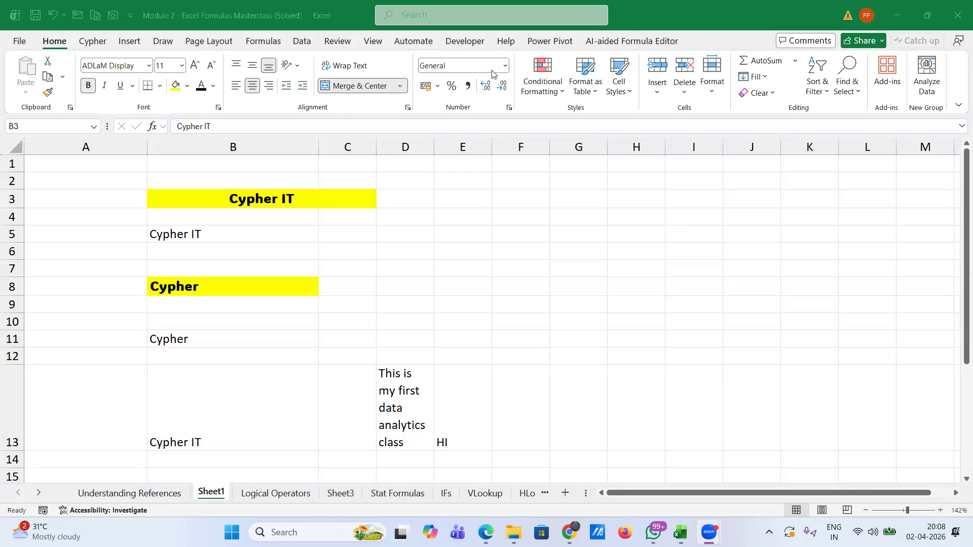
pyautogui.click(506, 64)
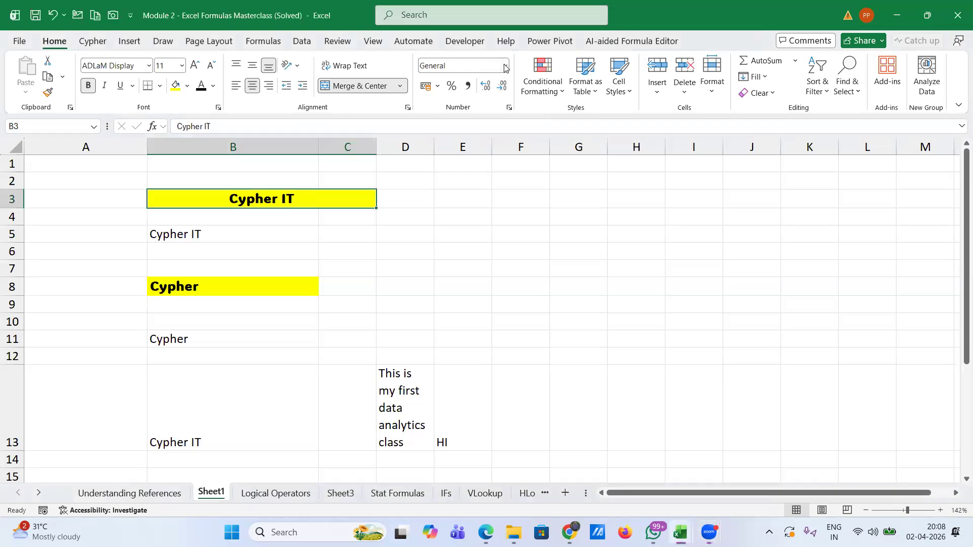
pyautogui.click(505, 66)
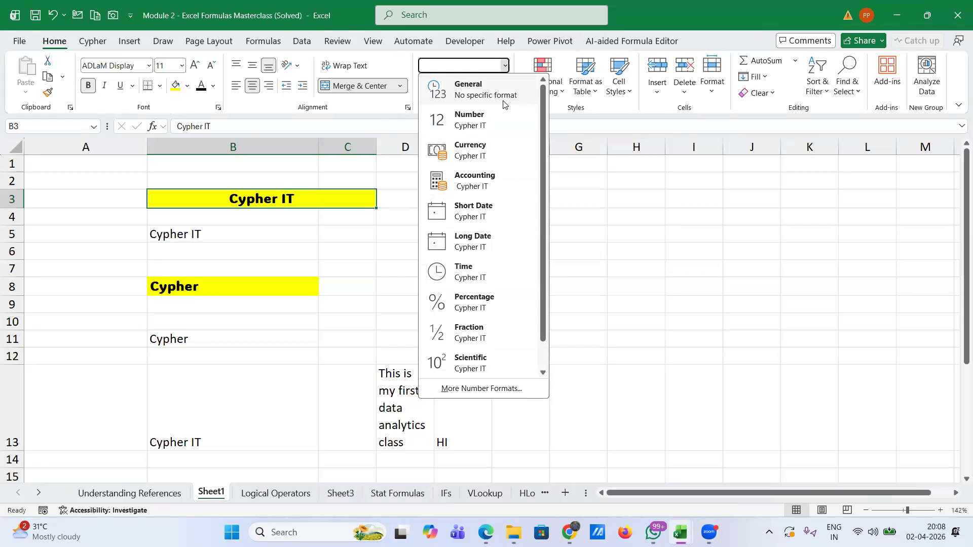
pyautogui.click(587, 197)
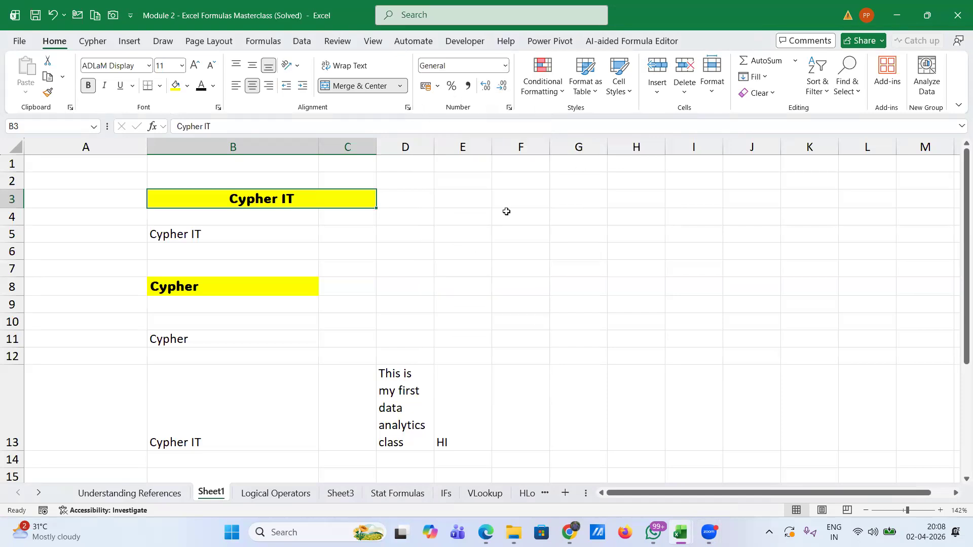
# Enter the date 2-04-2026 in cell E3 and check the number format assigned to it.
pyautogui.click(461, 197)
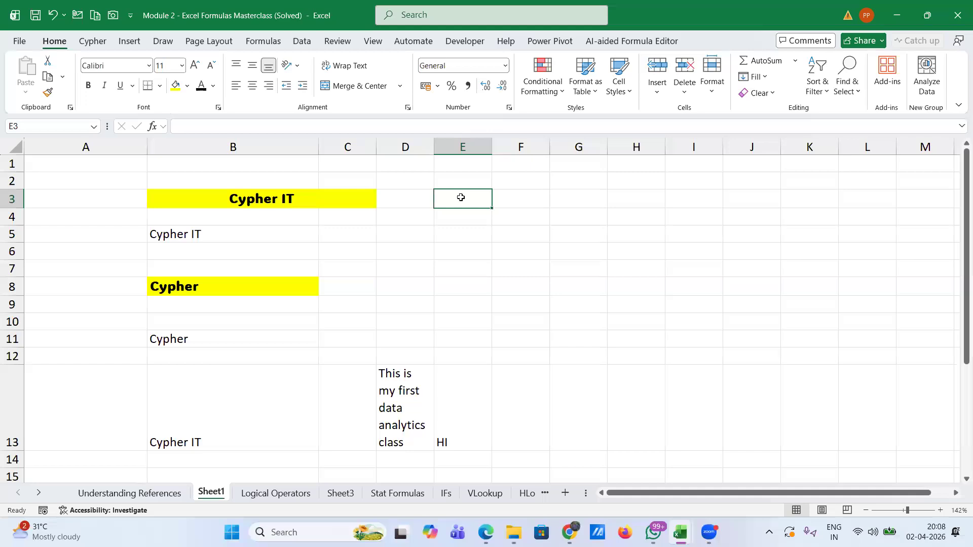
pyautogui.write('2-')
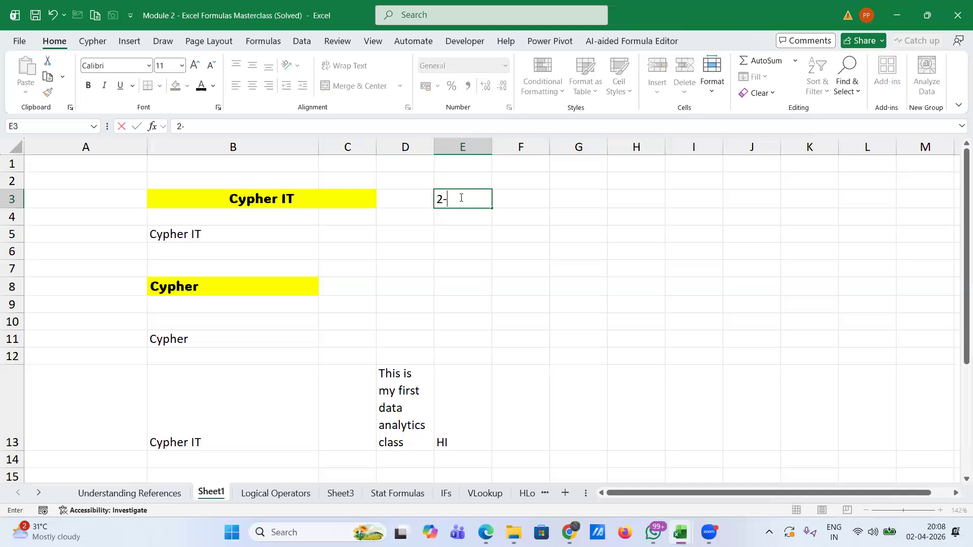
pyautogui.write('04-2026')
pyautogui.press('Return')
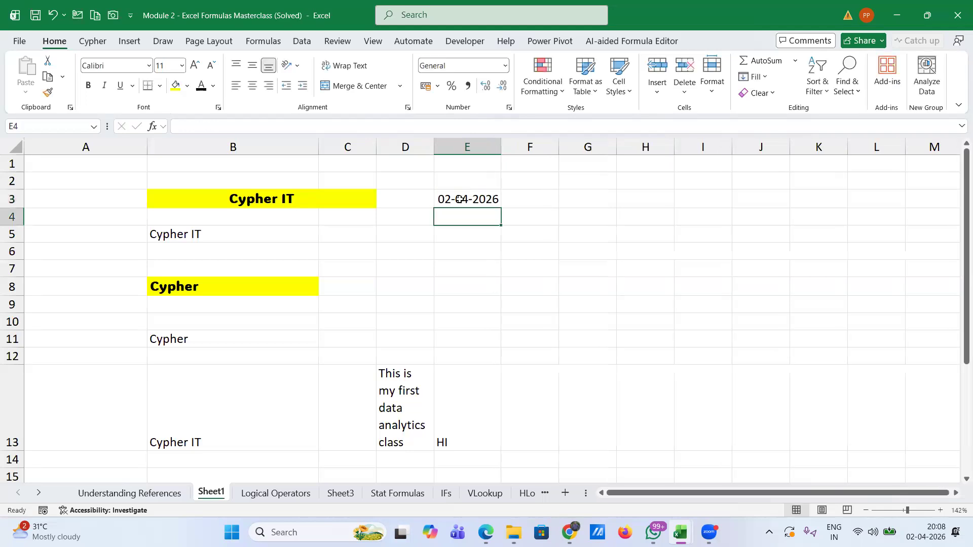
pyautogui.click(460, 199)
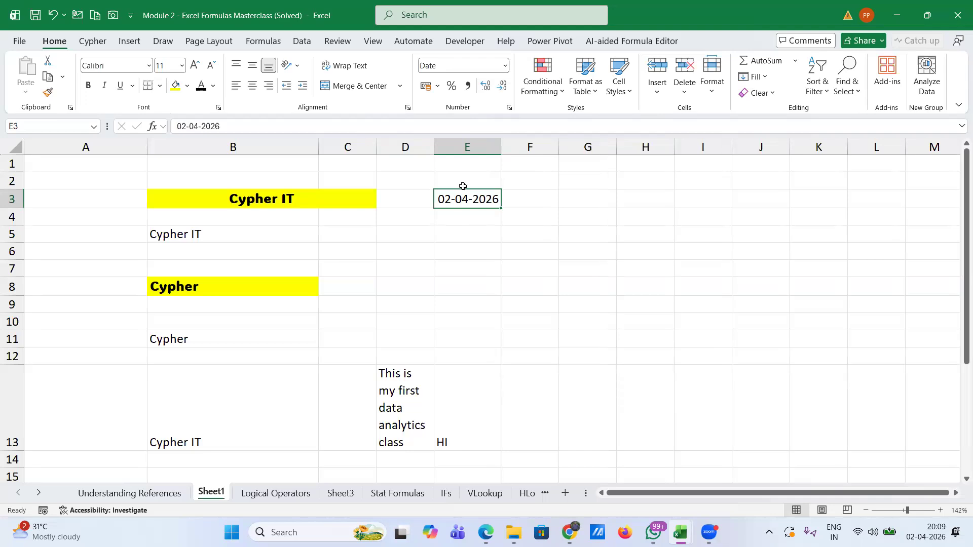
pyautogui.click(462, 186)
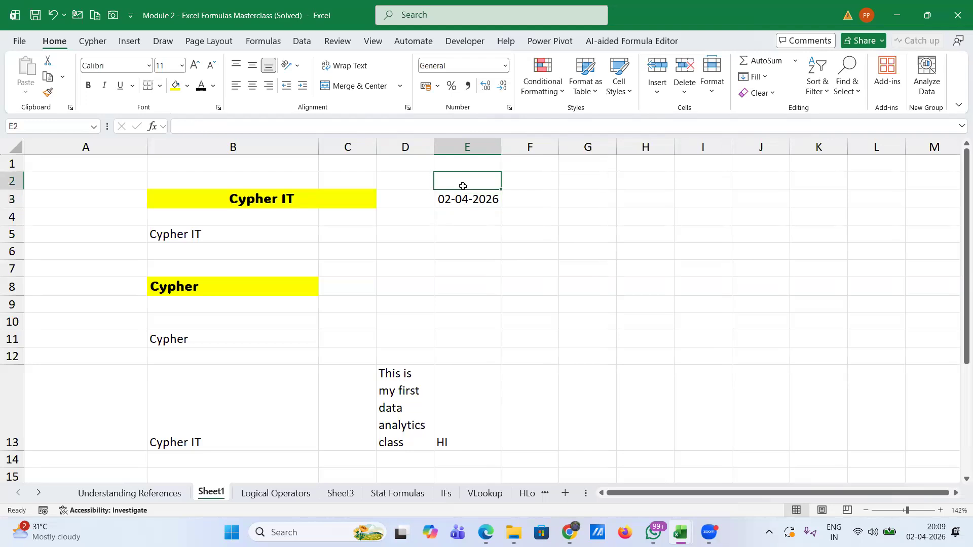
# Enter a sample first name in cell E4 and the number 89765 in cell E5.
pyautogui.click(451, 218)
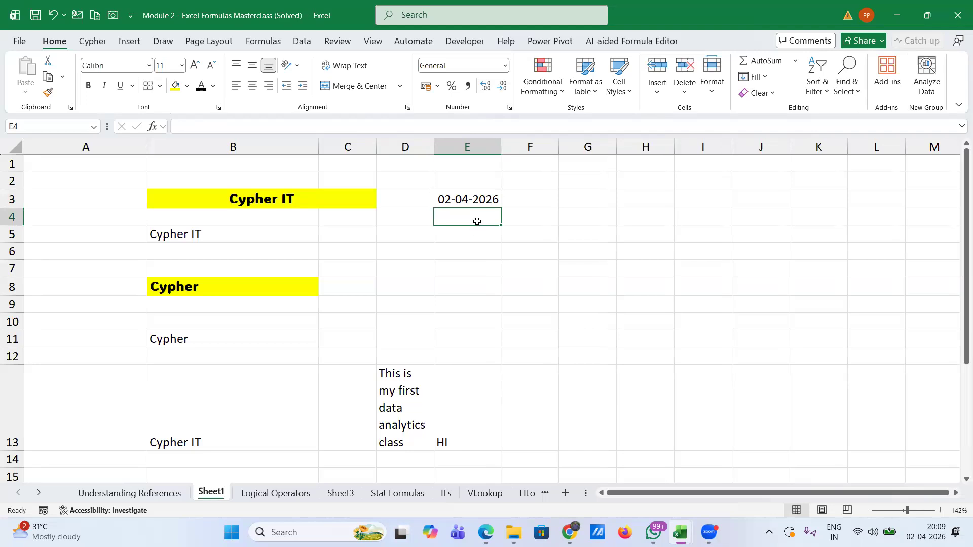
pyautogui.write('Amit')
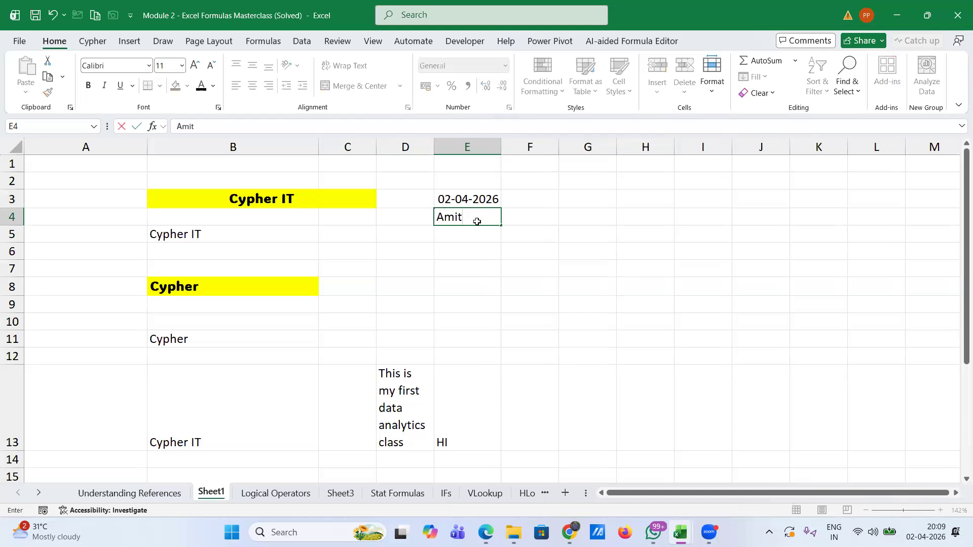
pyautogui.press('Return')
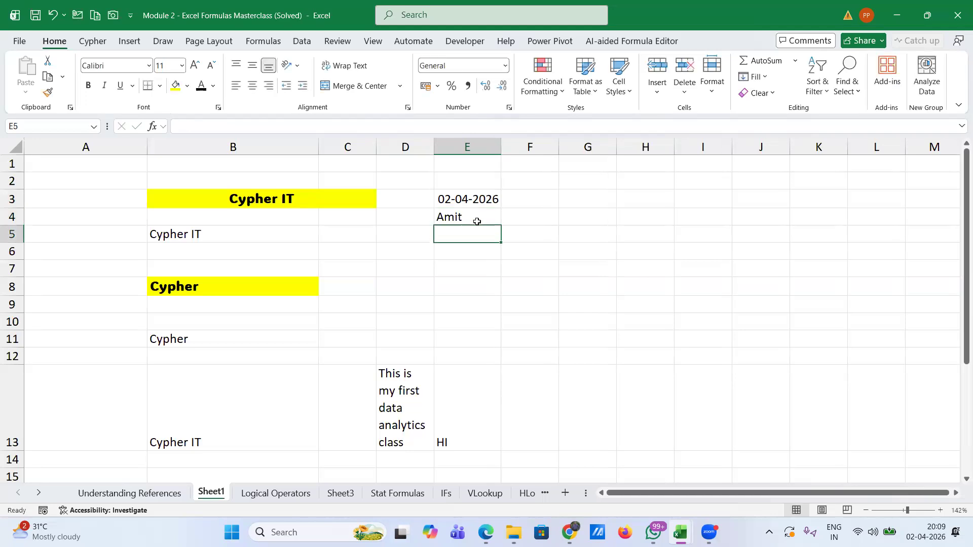
pyautogui.click(471, 219)
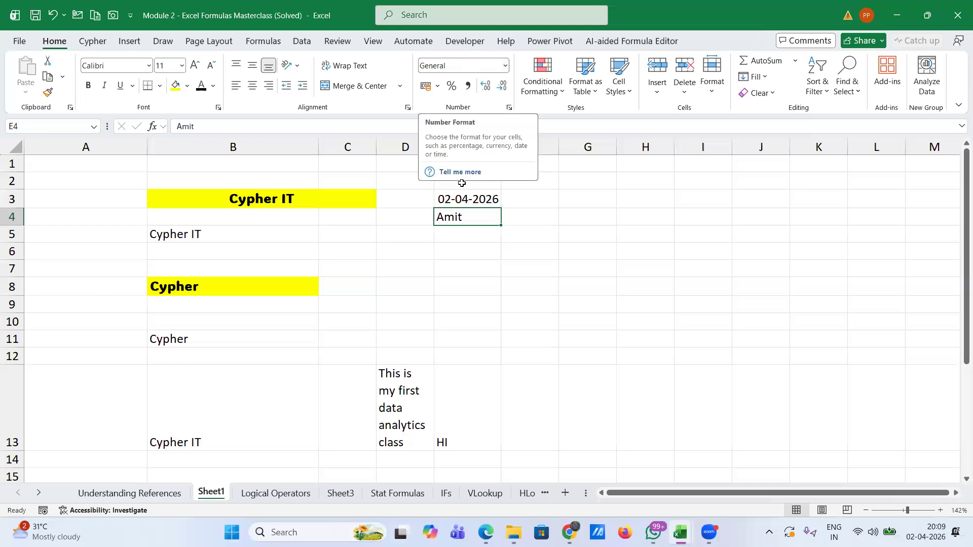
pyautogui.click(454, 230)
pyautogui.write('89765')
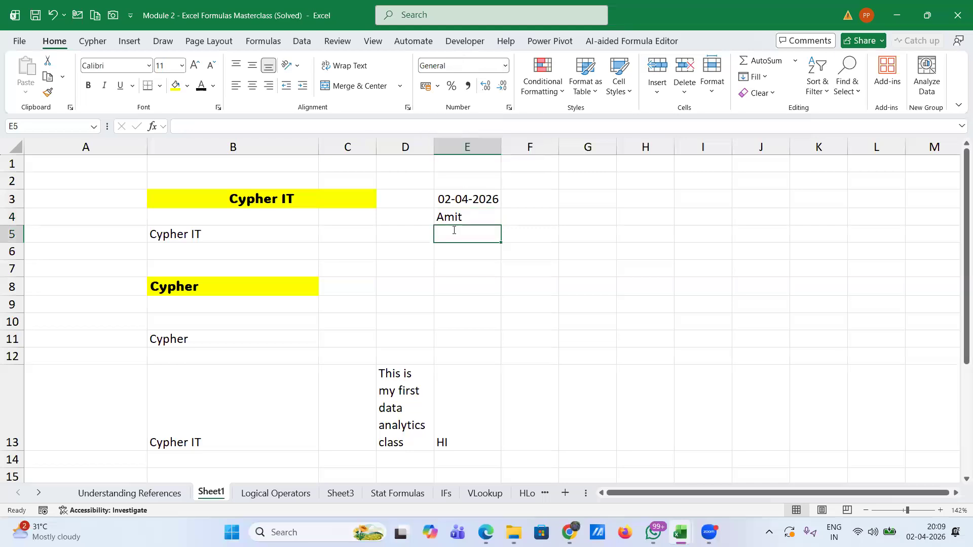
pyautogui.press('Return')
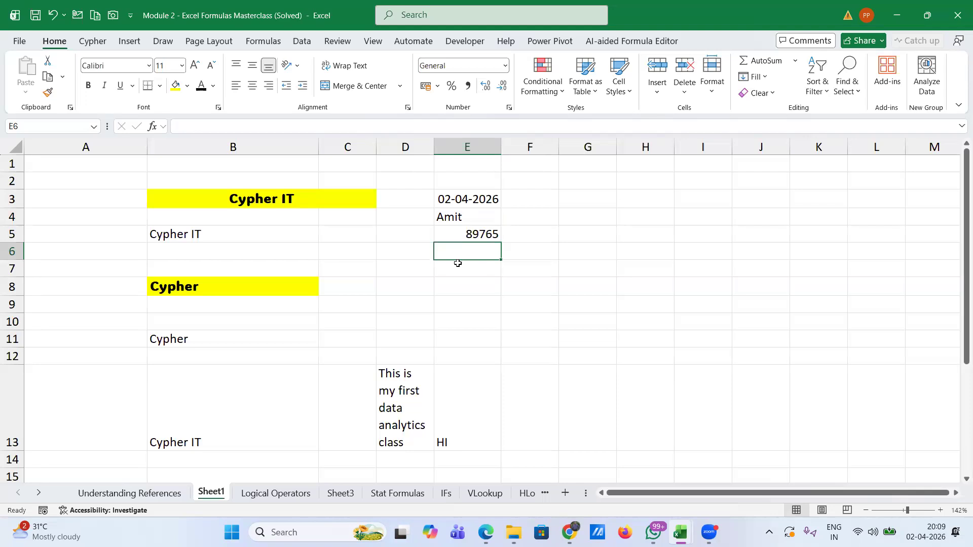
# Change the number format of the date in cell E3 to General.
pyautogui.click(467, 198)
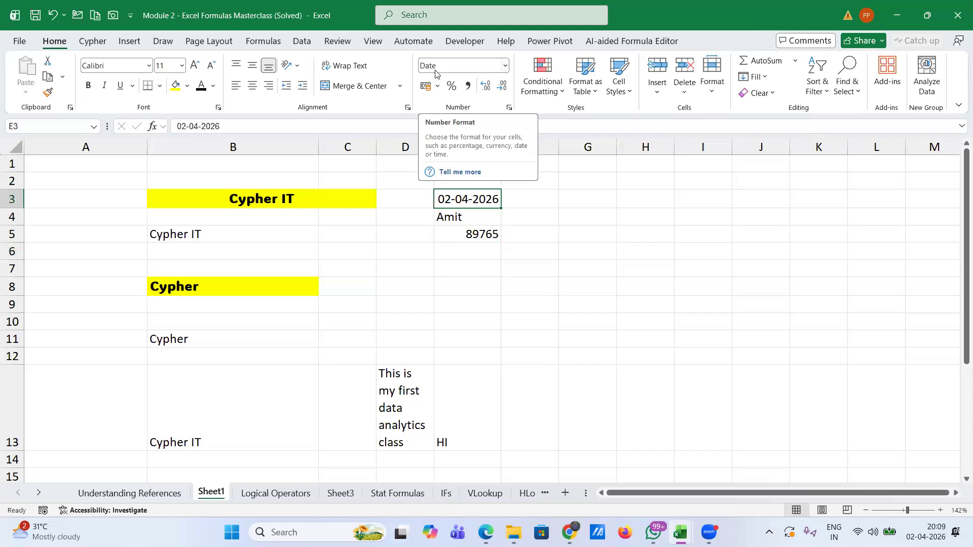
pyautogui.click(506, 67)
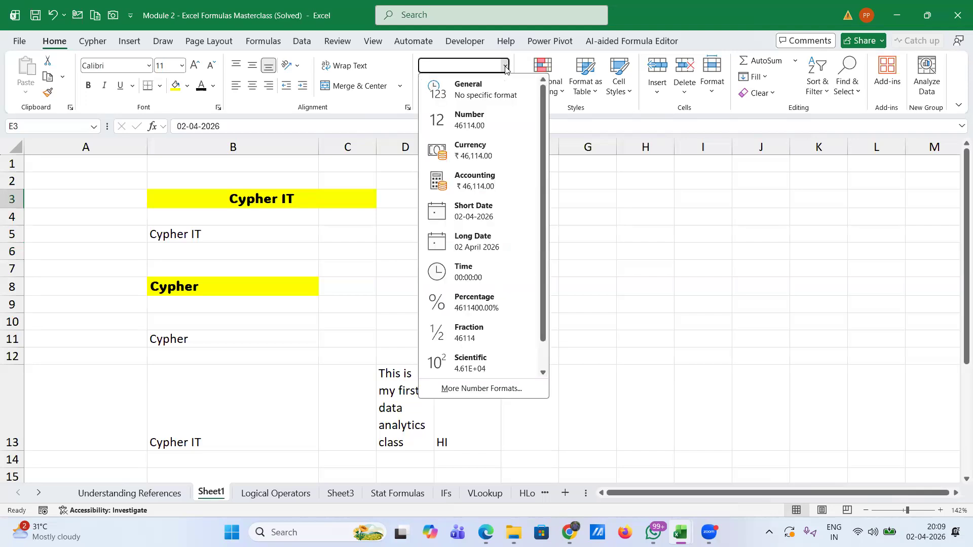
pyautogui.click(483, 93)
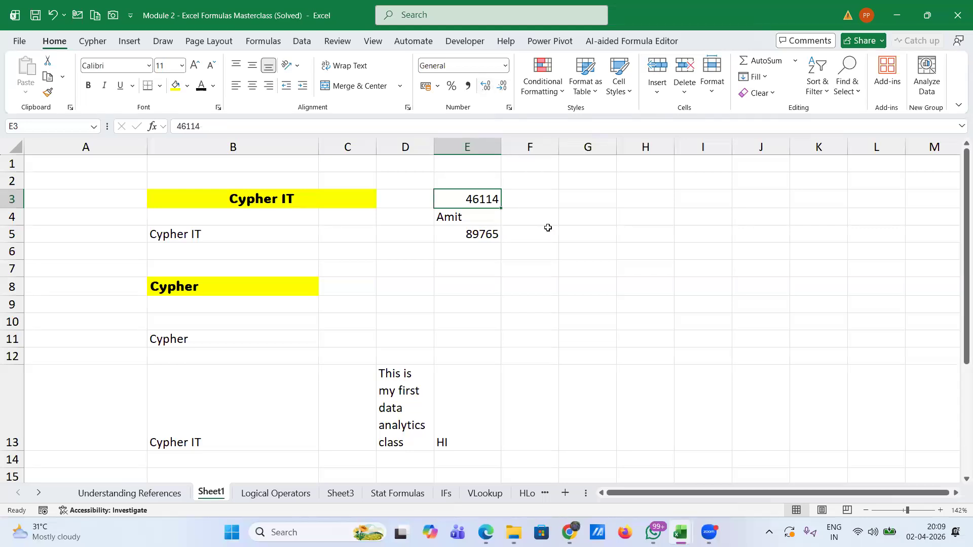
# Apply the Short Date format to cell E3 and enter the date 1-1-1900 in cell F3.
pyautogui.click(504, 66)
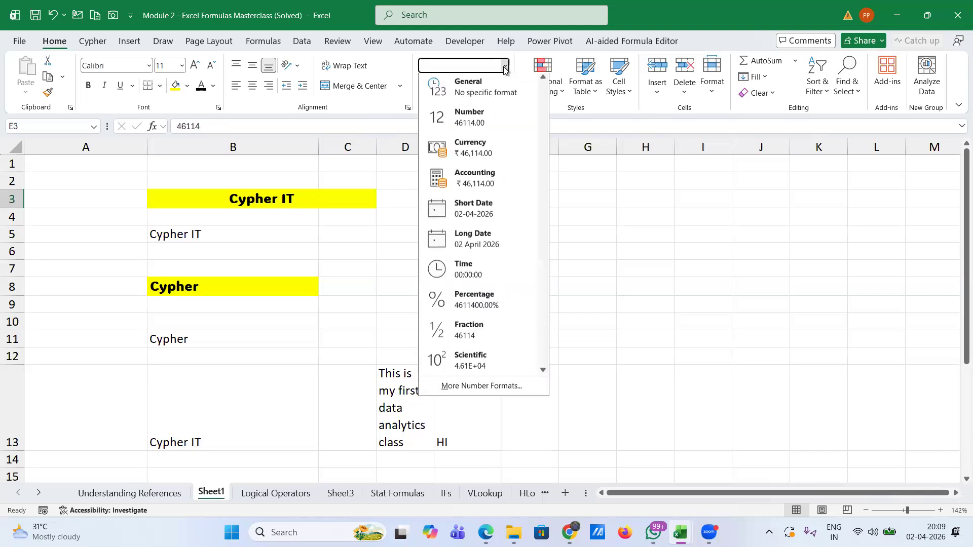
pyautogui.click(477, 210)
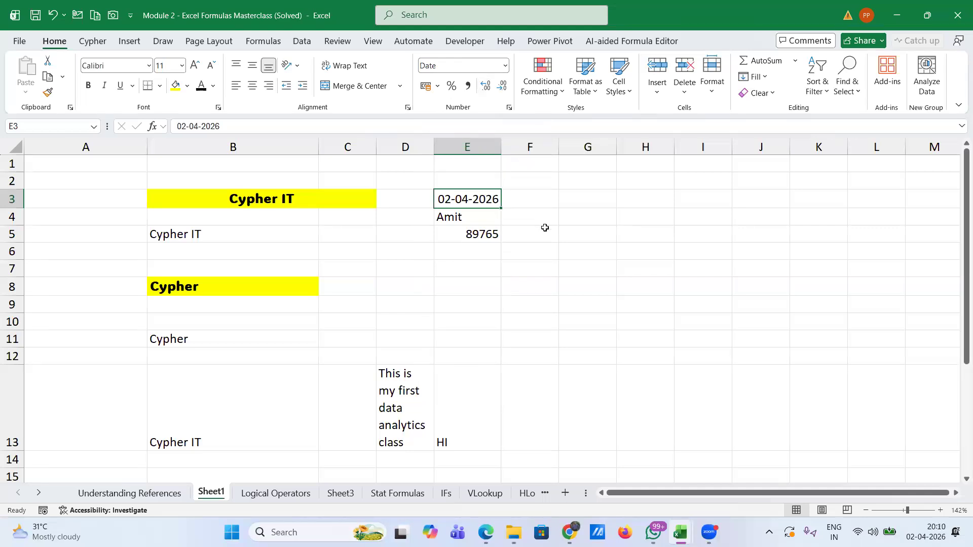
pyautogui.click(538, 200)
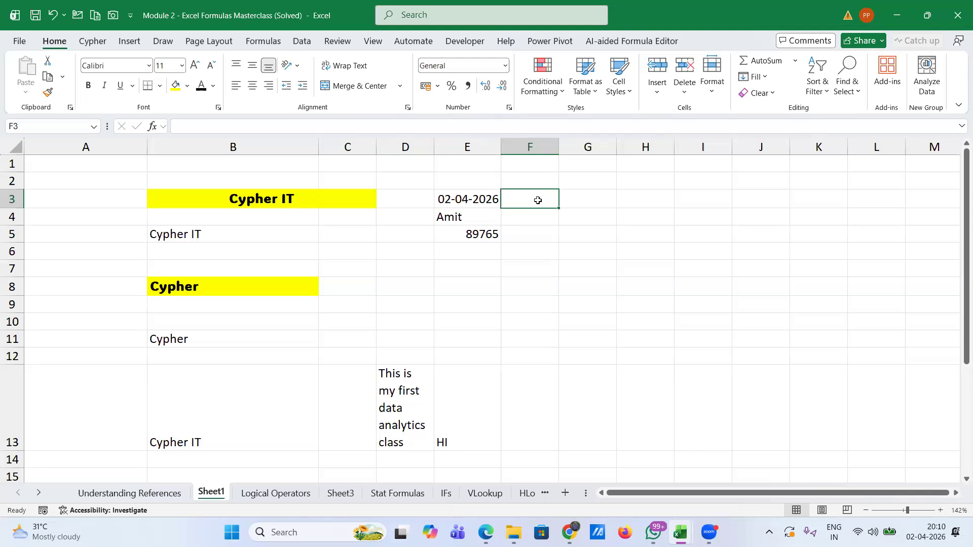
pyautogui.write('1-')
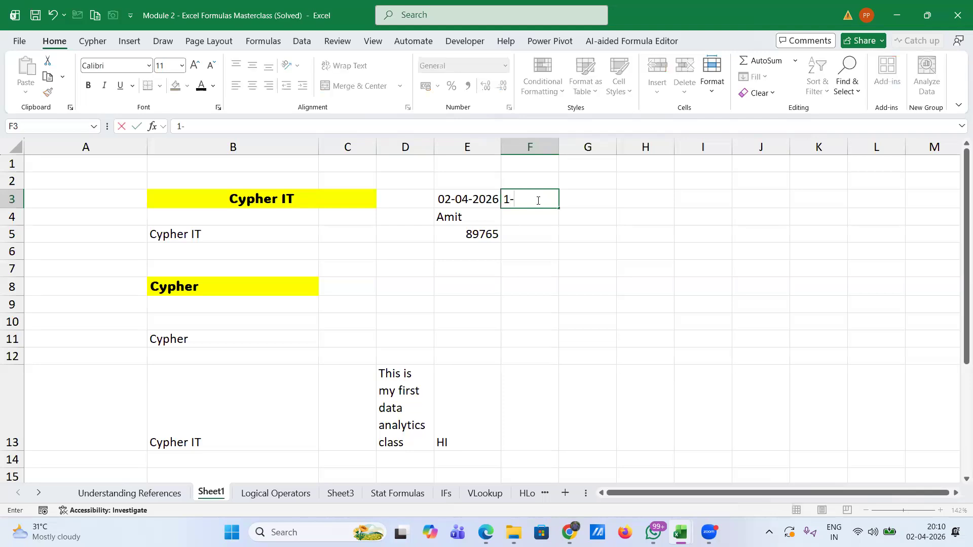
pyautogui.write('1-1900')
pyautogui.press('Return')
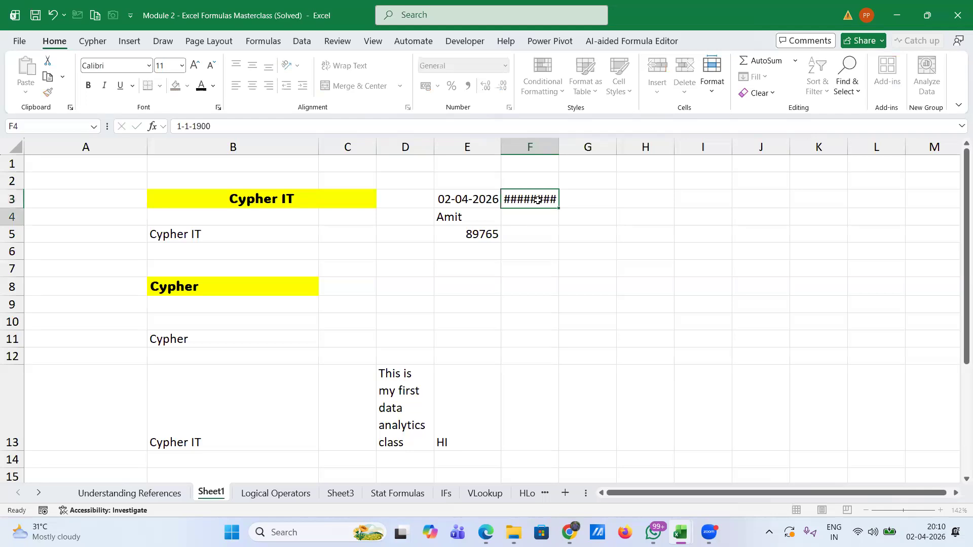
# Change the number format of the dates in cells F3 and E3 to General.
pyautogui.press('Up')
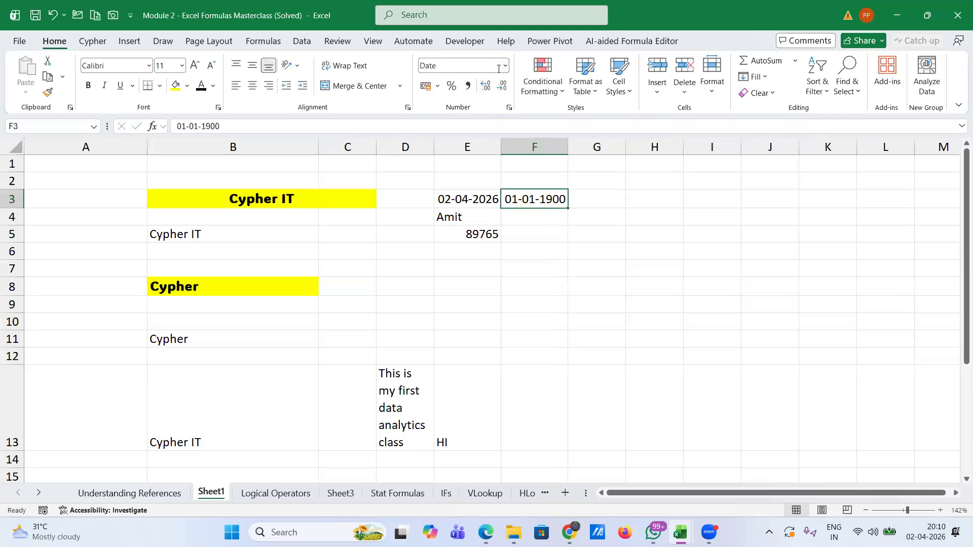
pyautogui.click(505, 66)
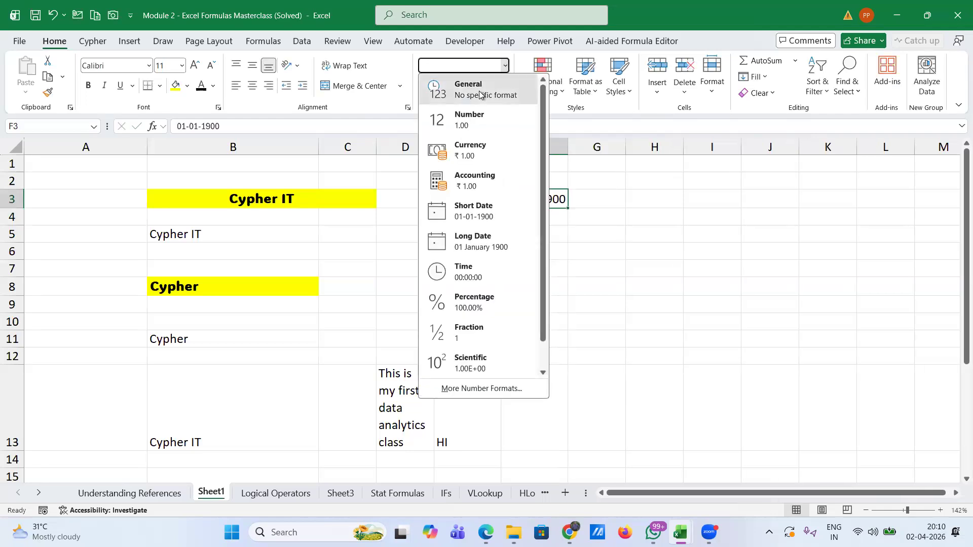
pyautogui.click(480, 95)
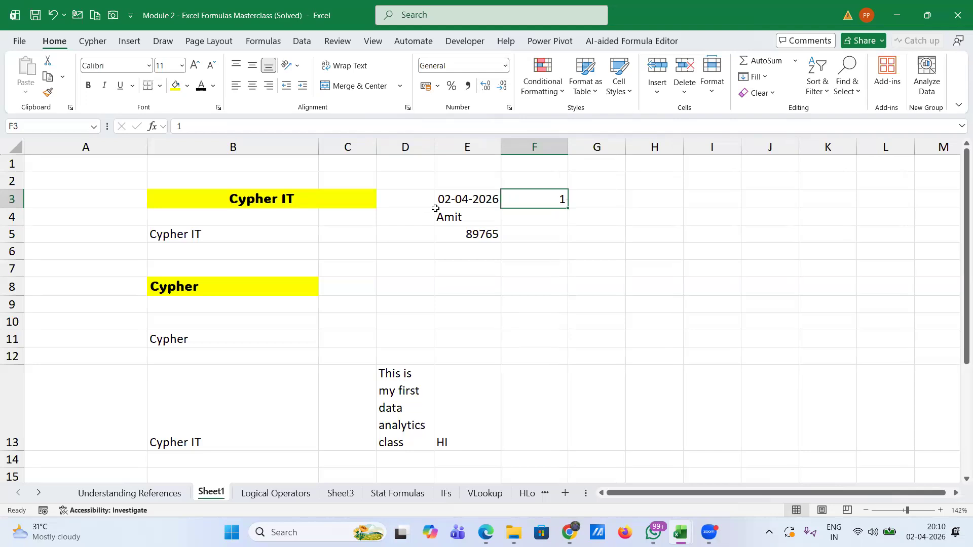
pyautogui.click(467, 198)
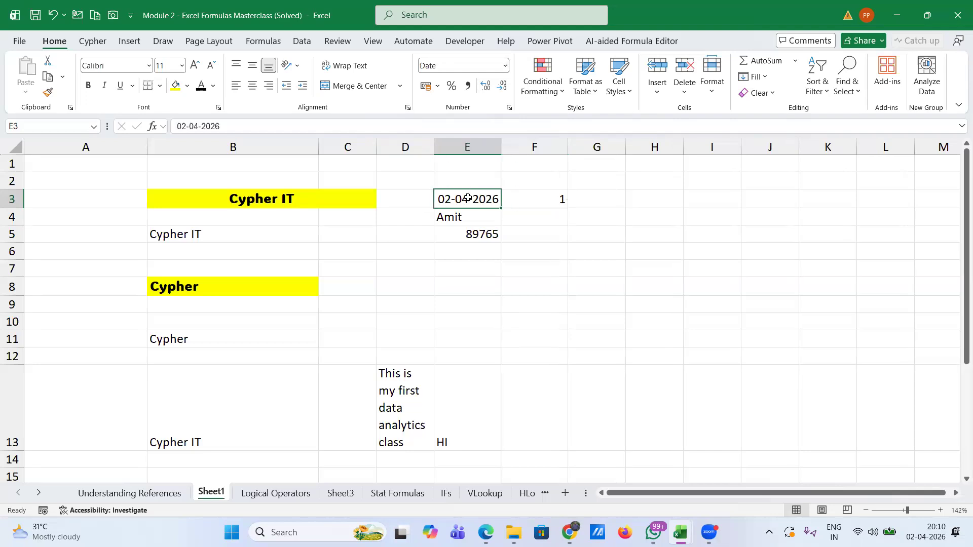
pyautogui.click(506, 66)
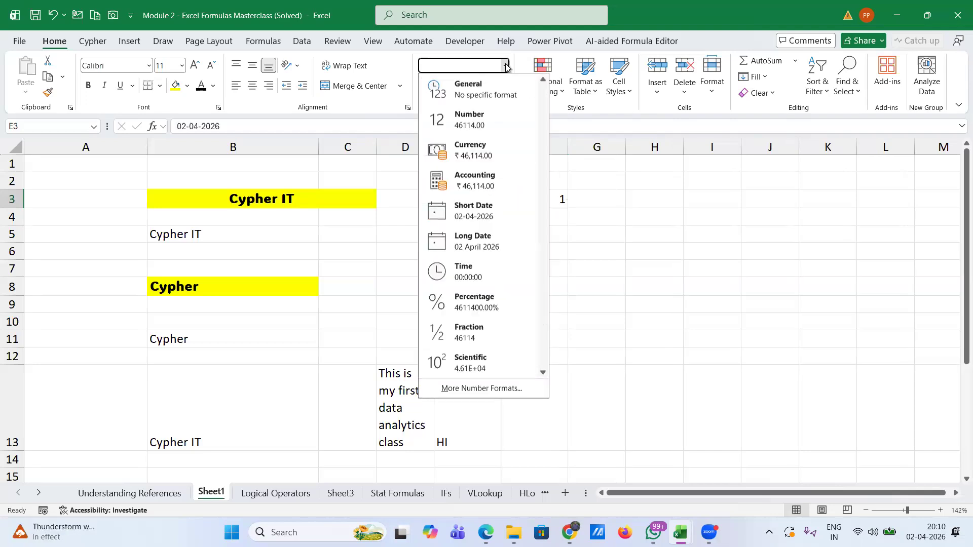
pyautogui.click(484, 96)
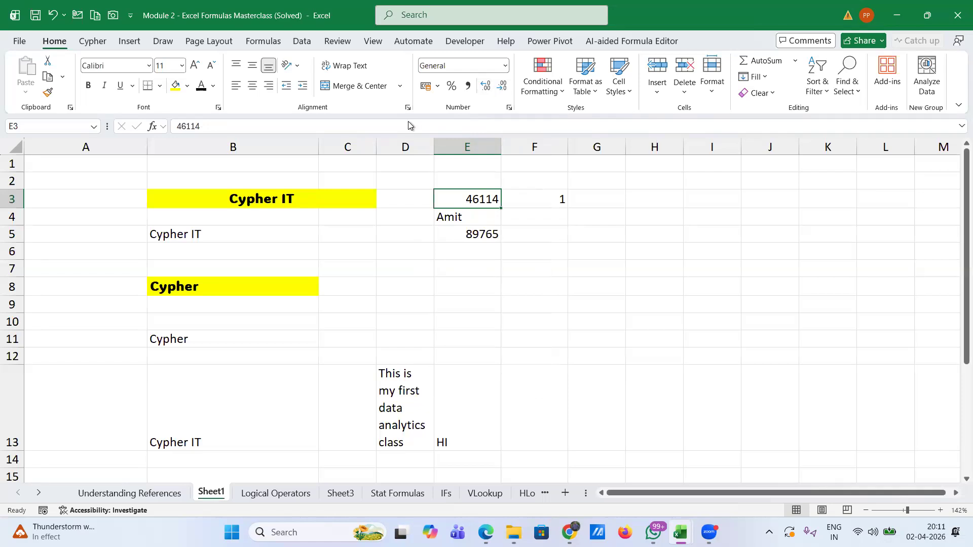
# Enter 76500 in cell G6 and apply the Number format to it.
pyautogui.click(505, 65)
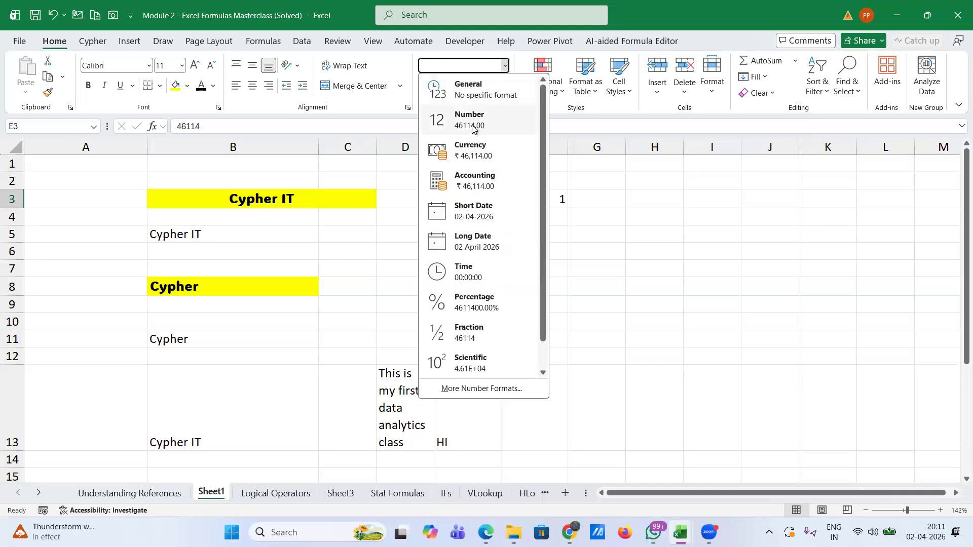
pyautogui.click(590, 256)
pyautogui.click(590, 256)
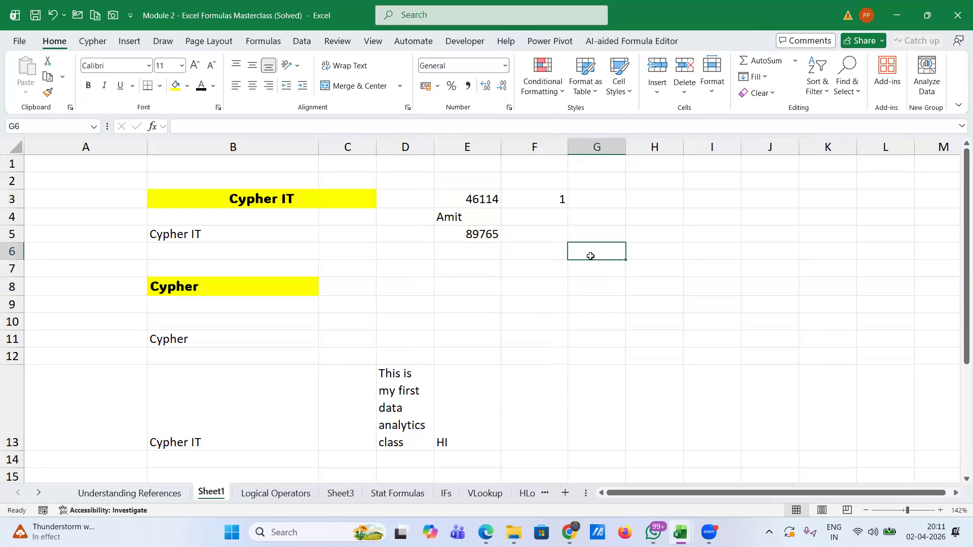
pyautogui.write('76')
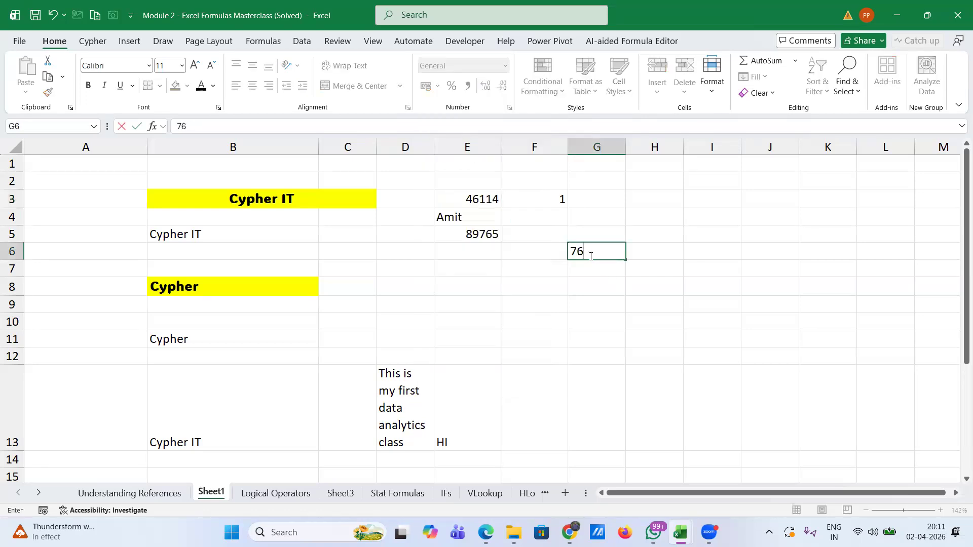
pyautogui.write('500')
pyautogui.press('Return')
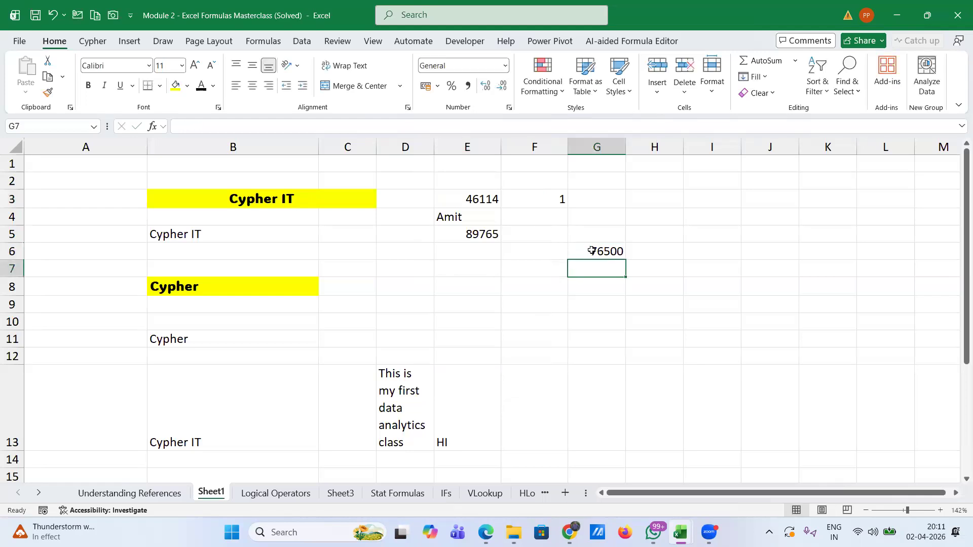
pyautogui.click(590, 252)
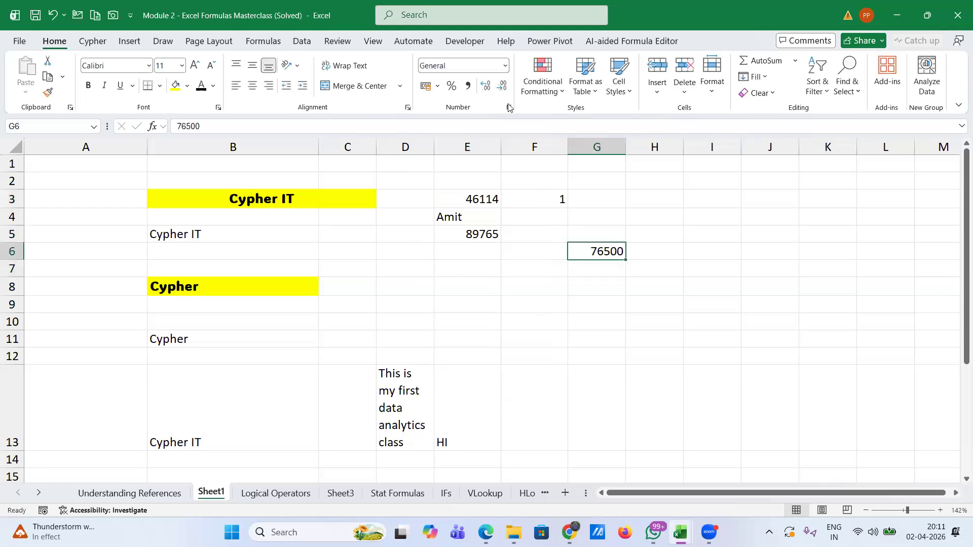
pyautogui.click(505, 66)
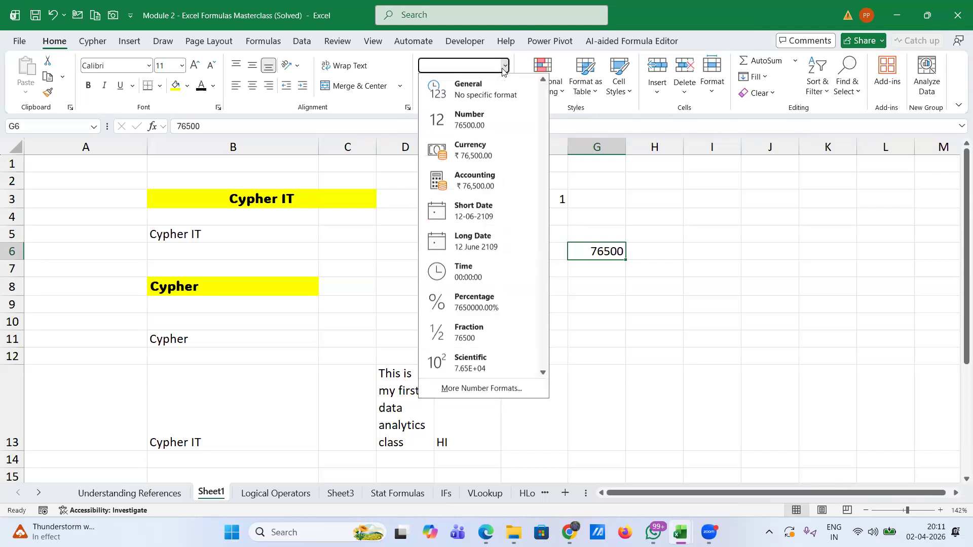
pyautogui.click(481, 117)
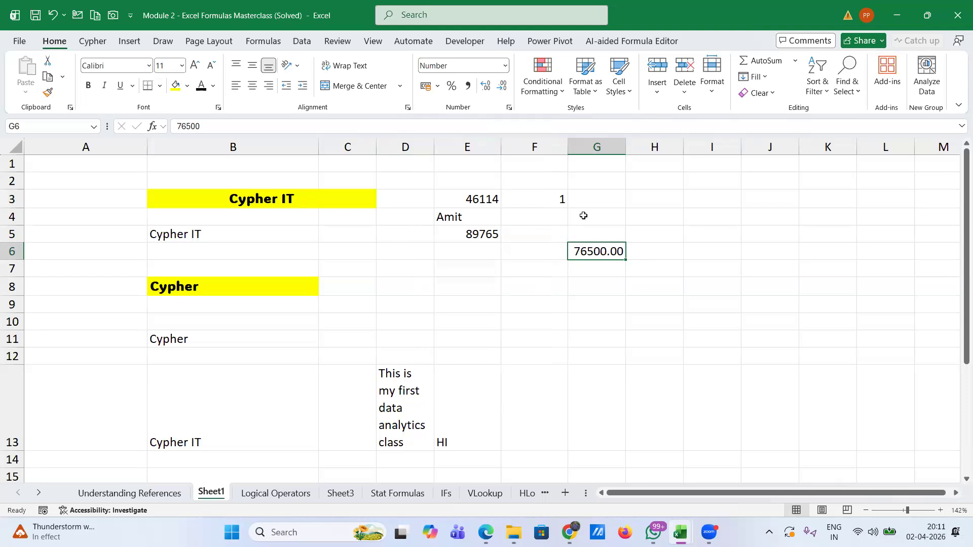
# Decrease and increase the decimal places of the number in G6, finishing with two decimals.
pyautogui.click(503, 90)
pyautogui.click(502, 89)
pyautogui.click(488, 89)
pyautogui.click(488, 89)
pyautogui.click(488, 89)
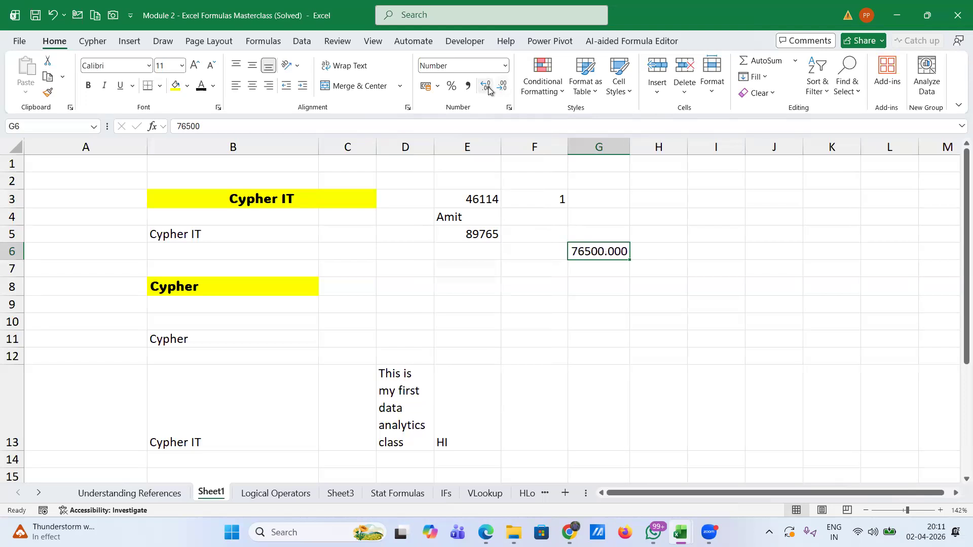
pyautogui.click(503, 89)
pyautogui.click(504, 89)
pyautogui.click(487, 87)
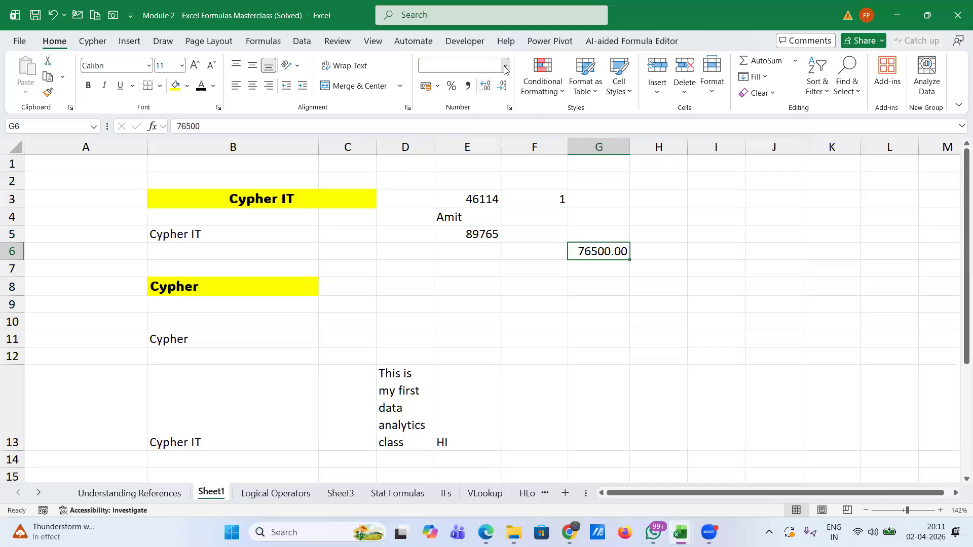
# Apply the Currency format to cell G6 and switch it to the $ English (United States) accounting format.
pyautogui.click(507, 66)
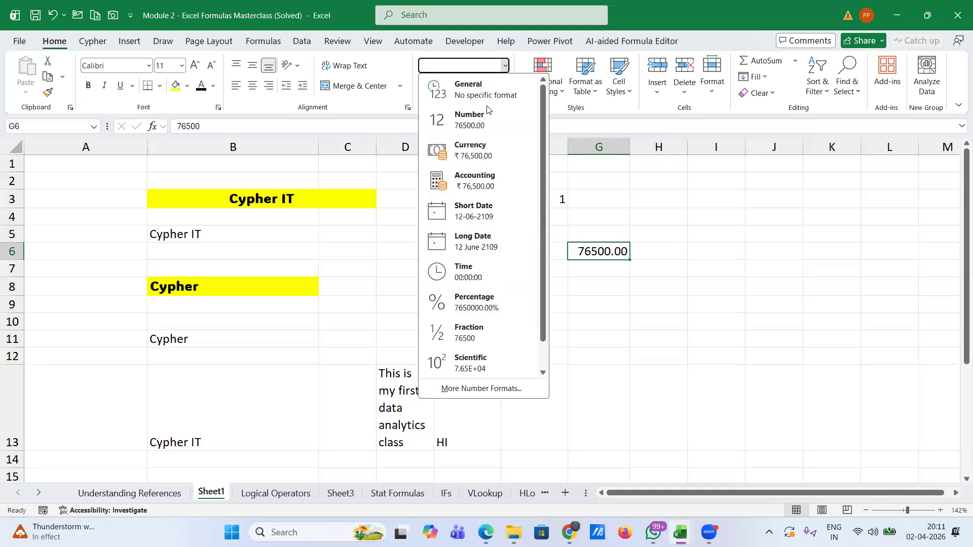
pyautogui.click(479, 150)
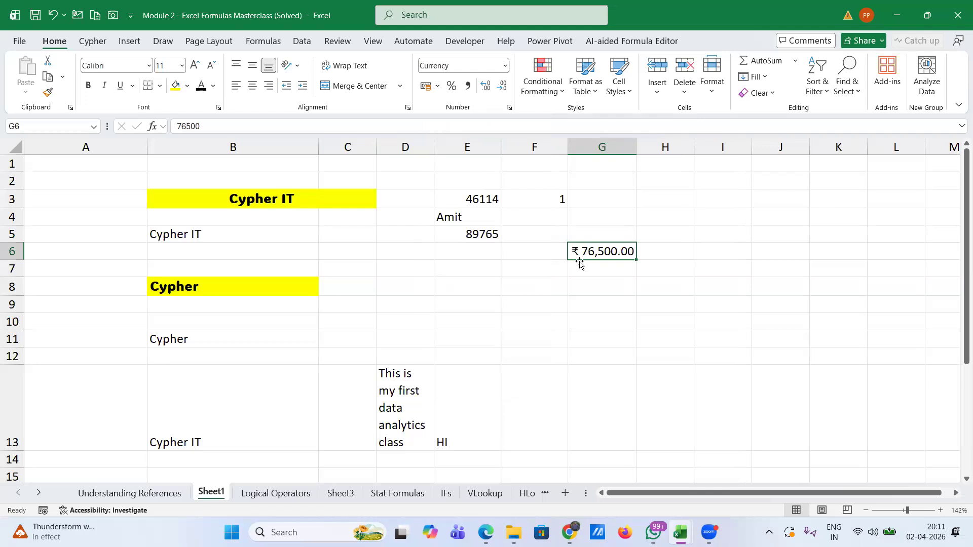
pyautogui.click(438, 87)
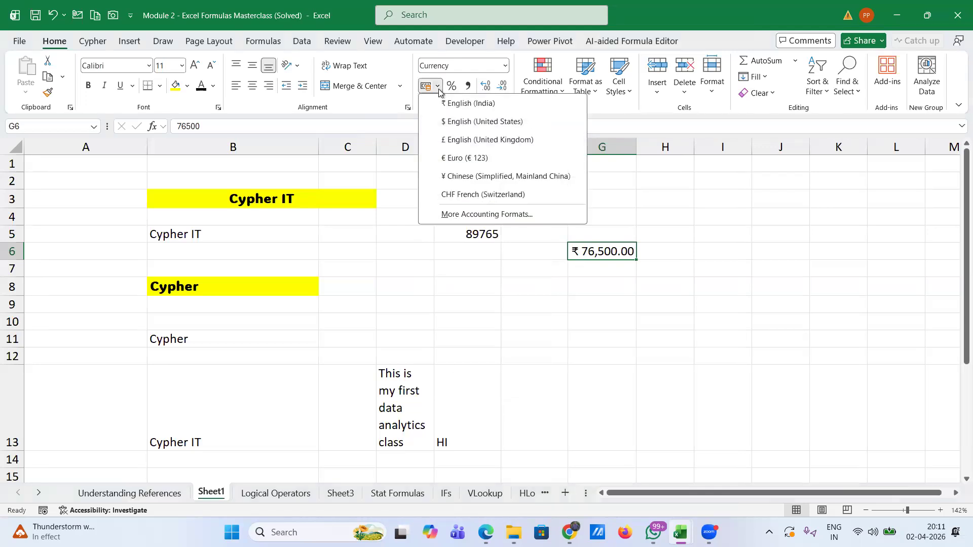
pyautogui.click(457, 122)
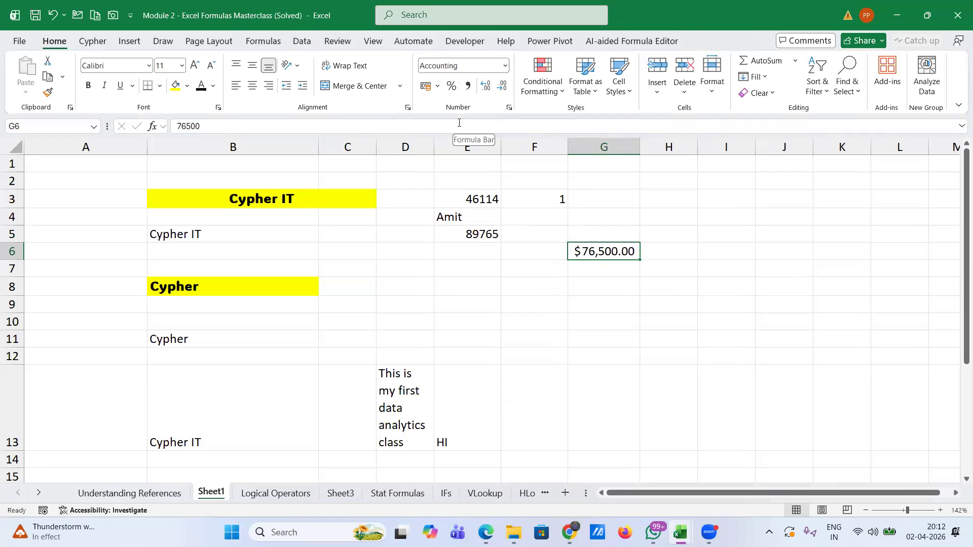
# Apply the Percentage format to cell G6 and to the value 0.5 entered in cell G8.
pyautogui.click(504, 65)
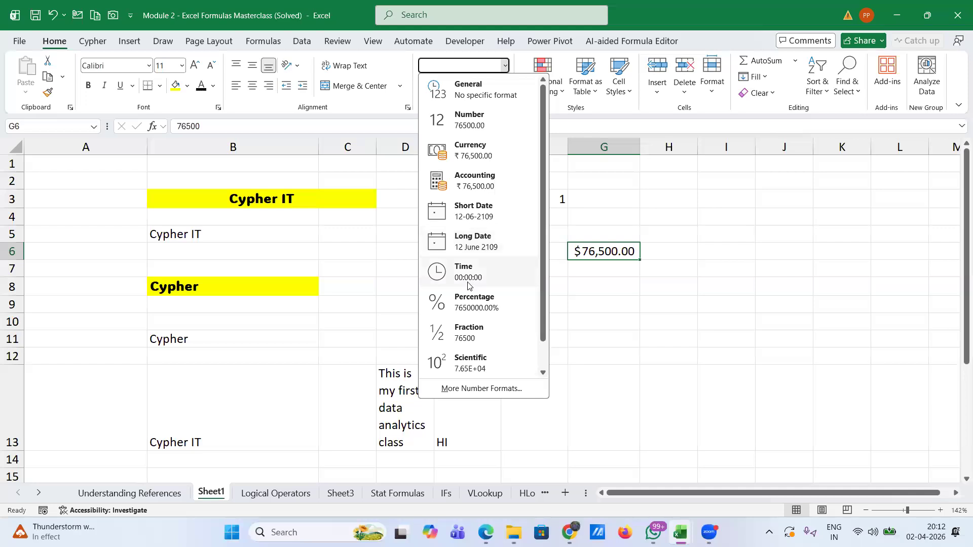
pyautogui.click(467, 303)
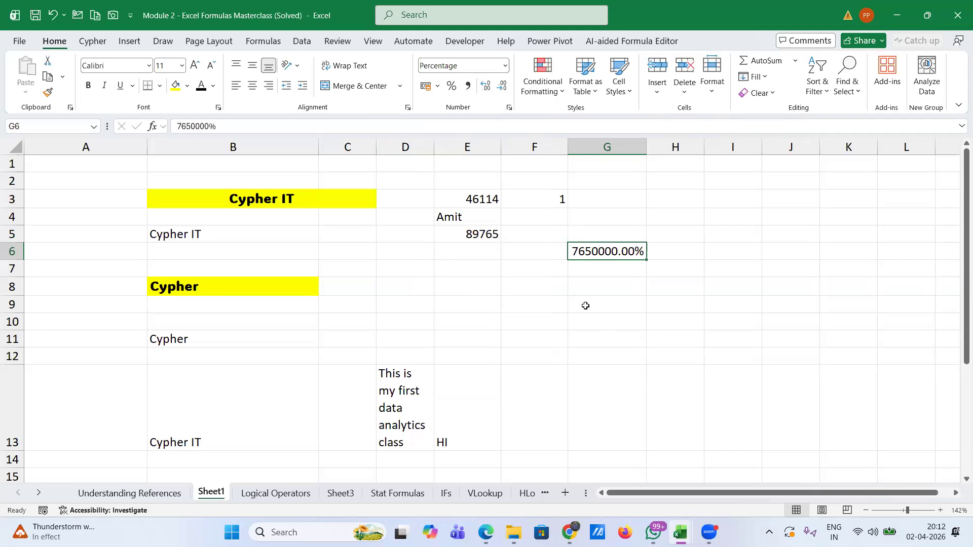
pyautogui.click(592, 290)
pyautogui.write('0.5')
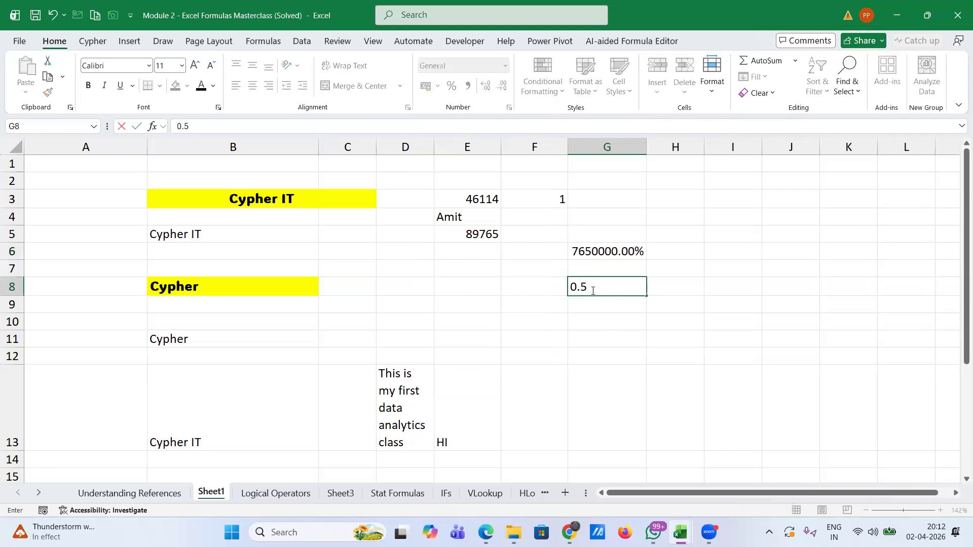
pyautogui.press('Return')
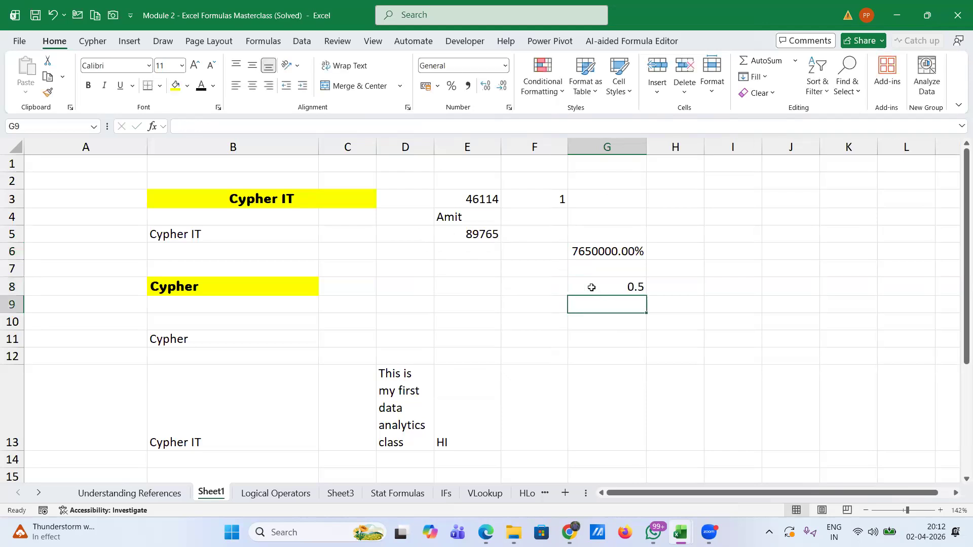
pyautogui.click(590, 285)
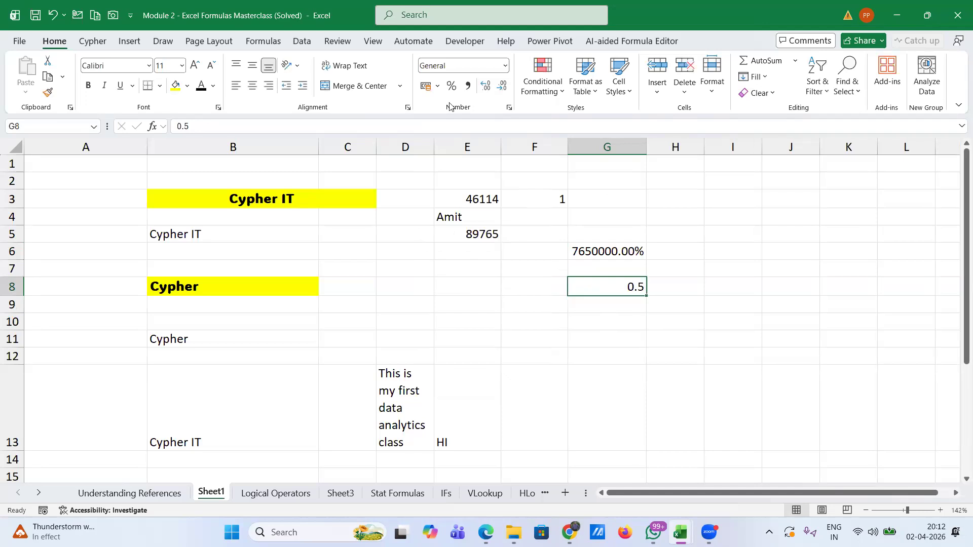
pyautogui.click(506, 65)
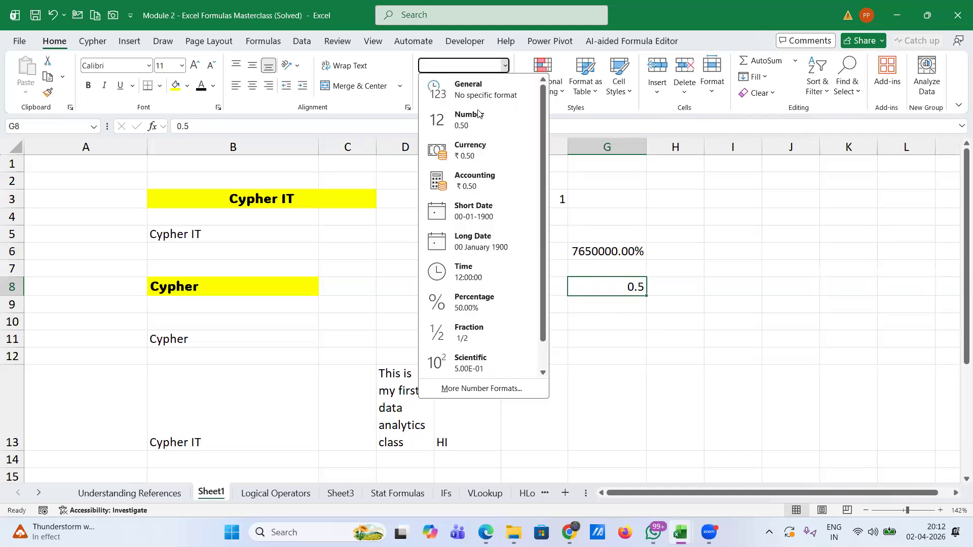
pyautogui.click(459, 304)
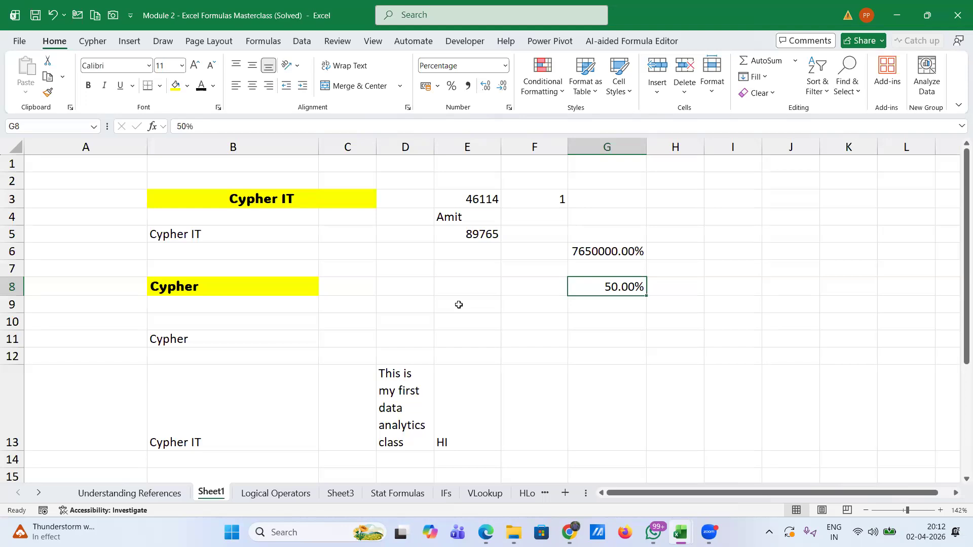
# Enter the time 12:30 in cell D7 and select that cell again.
pyautogui.click(390, 268)
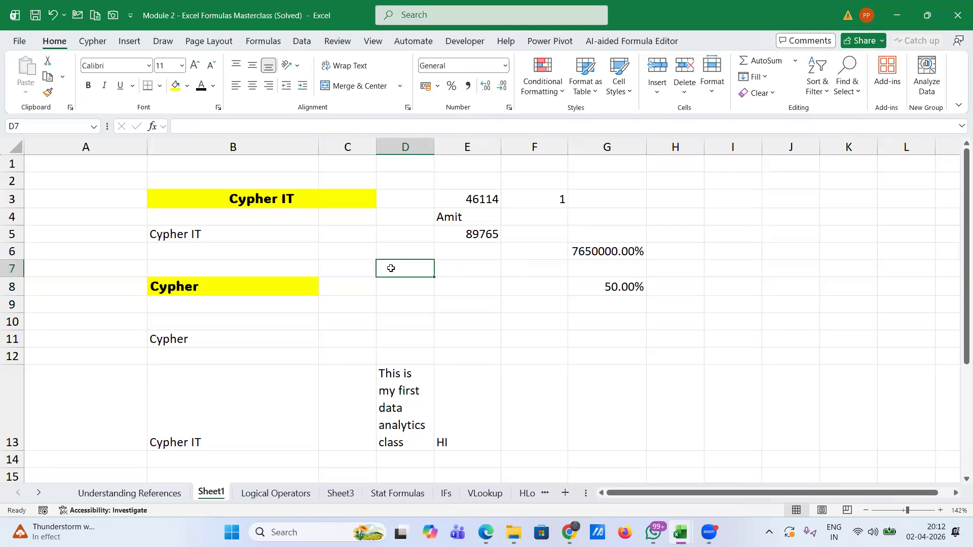
pyautogui.write('12')
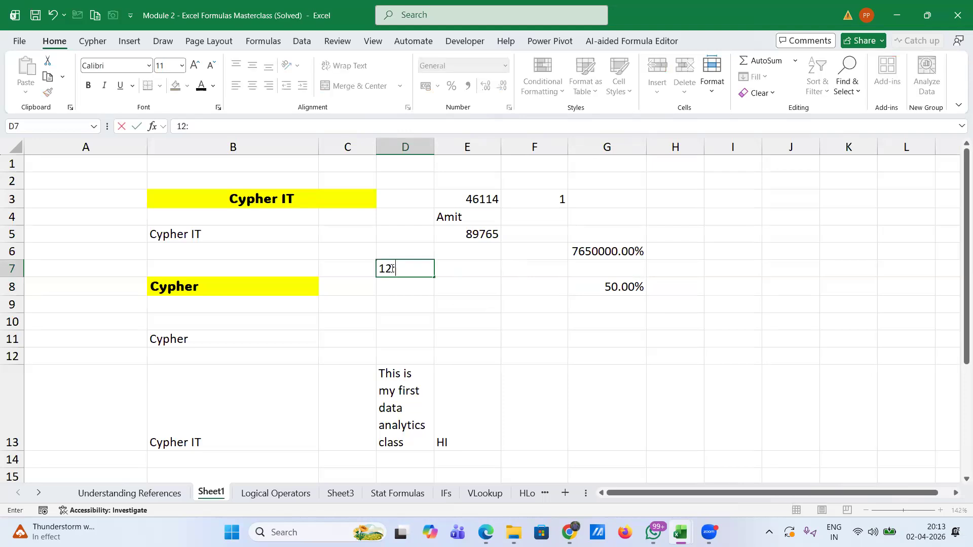
pyautogui.write(':30')
pyautogui.press('Return')
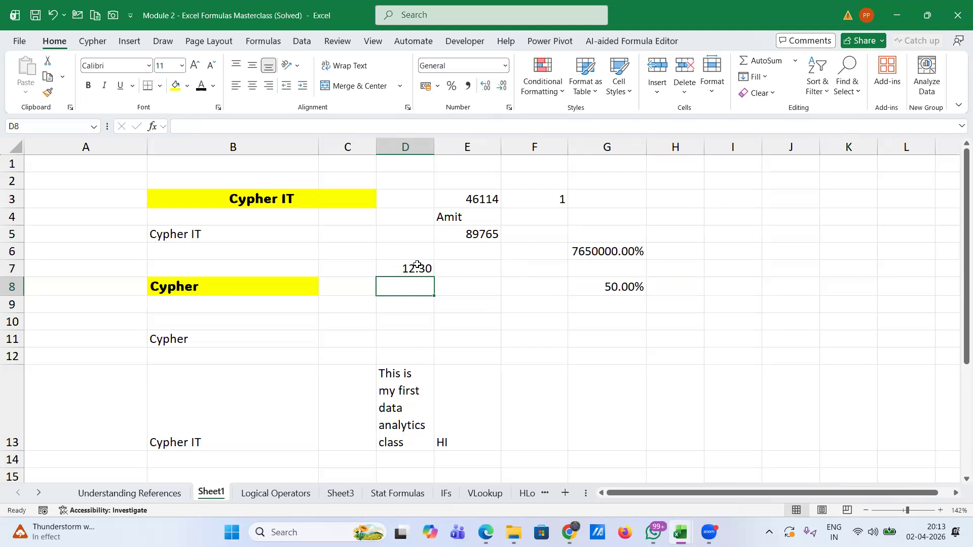
pyautogui.click(414, 268)
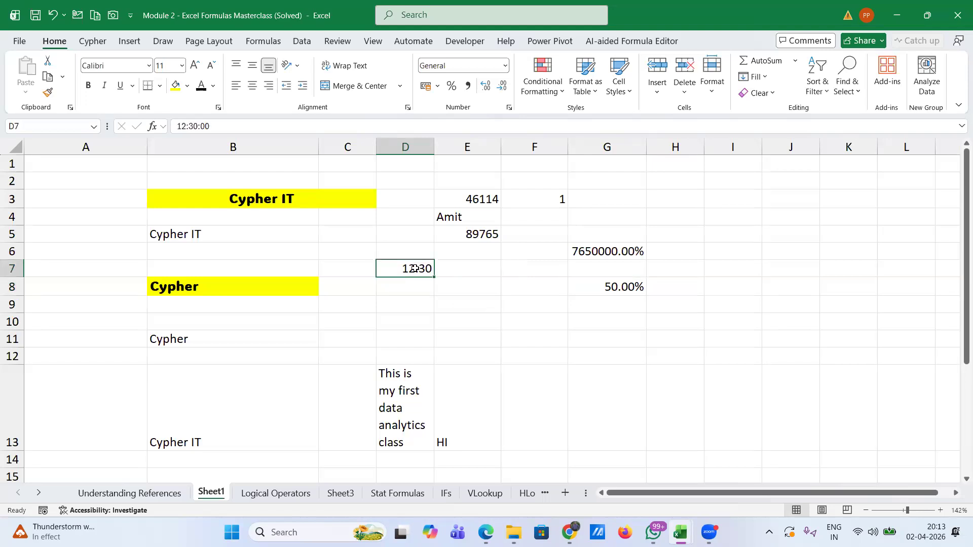
# Enter the start time 10:30 in cell C7, beside the existing time in D7.
pyautogui.click(467, 270)
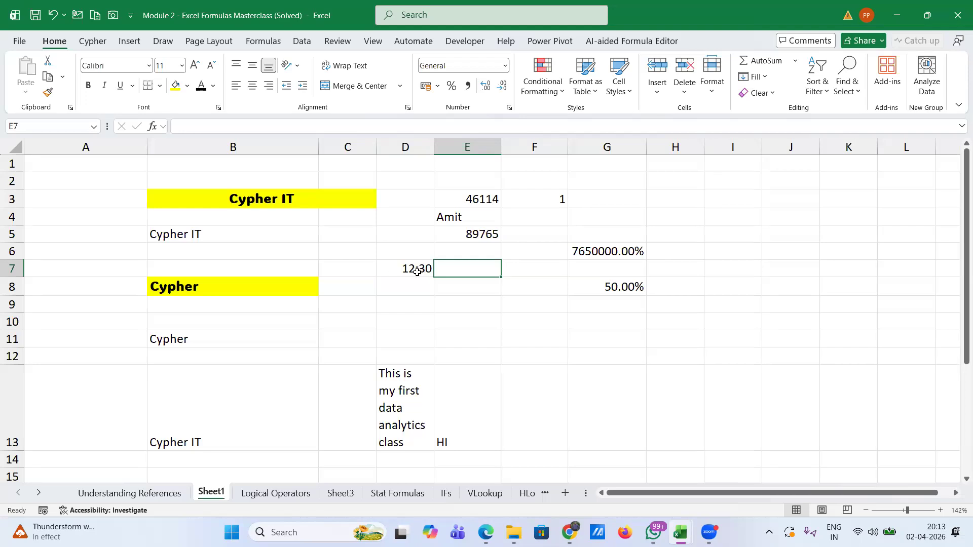
pyautogui.click(345, 268)
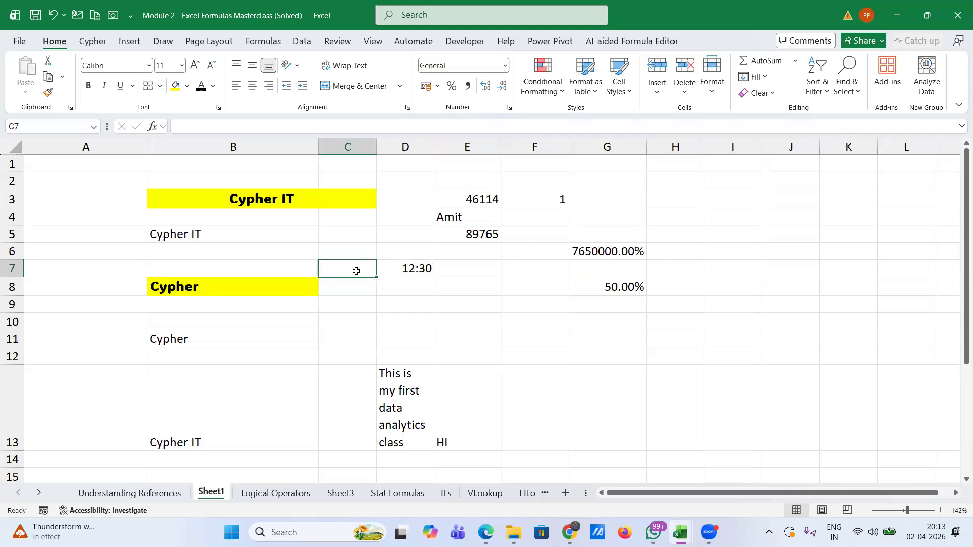
pyautogui.write('10:30')
pyautogui.press('Return')
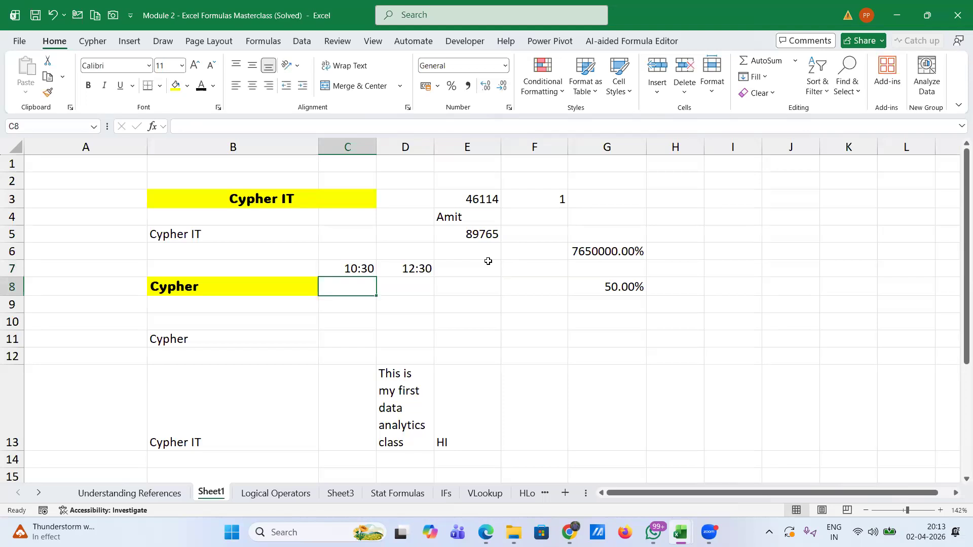
# Calculate the time difference in cell E7 with the formula =D7-C7 and select the result.
pyautogui.click(467, 270)
pyautogui.write('=')
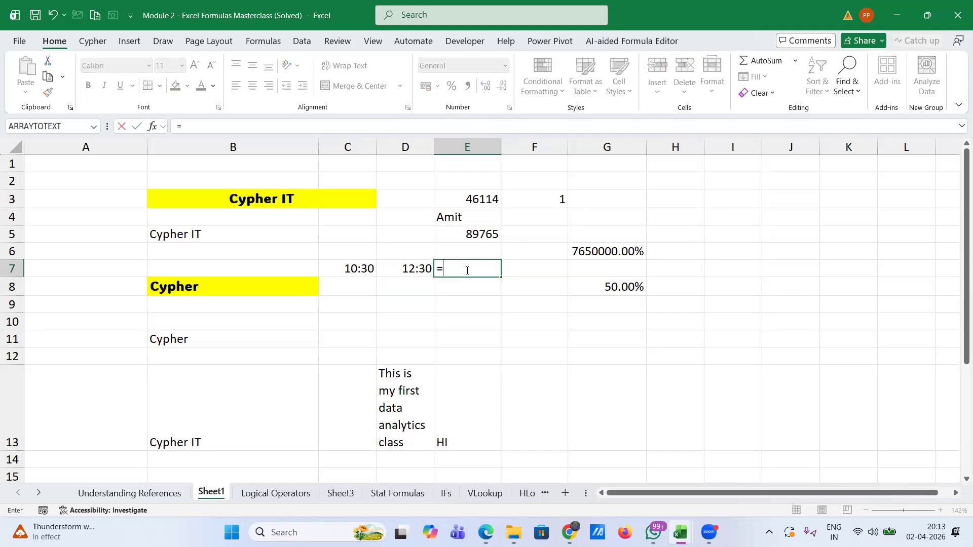
pyautogui.click(407, 267)
pyautogui.write('-')
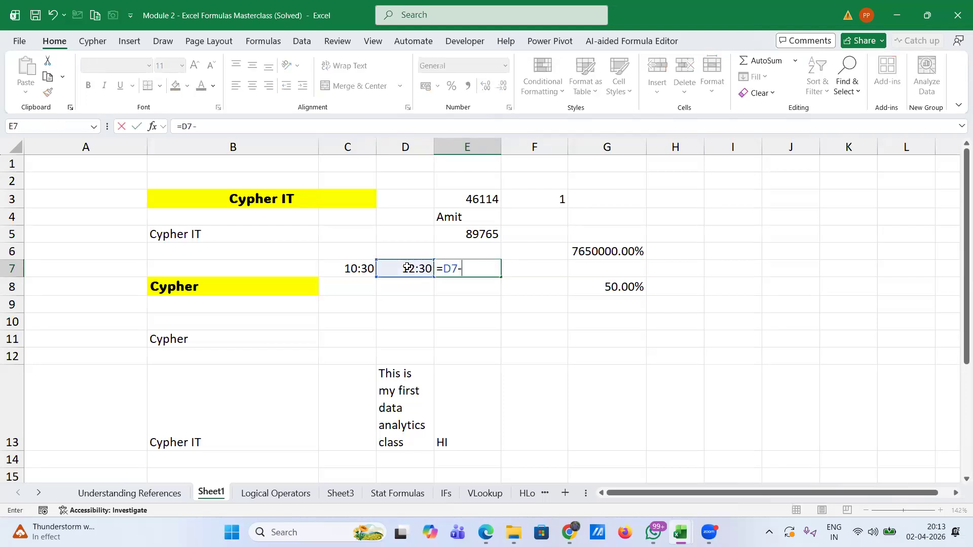
pyautogui.click(350, 268)
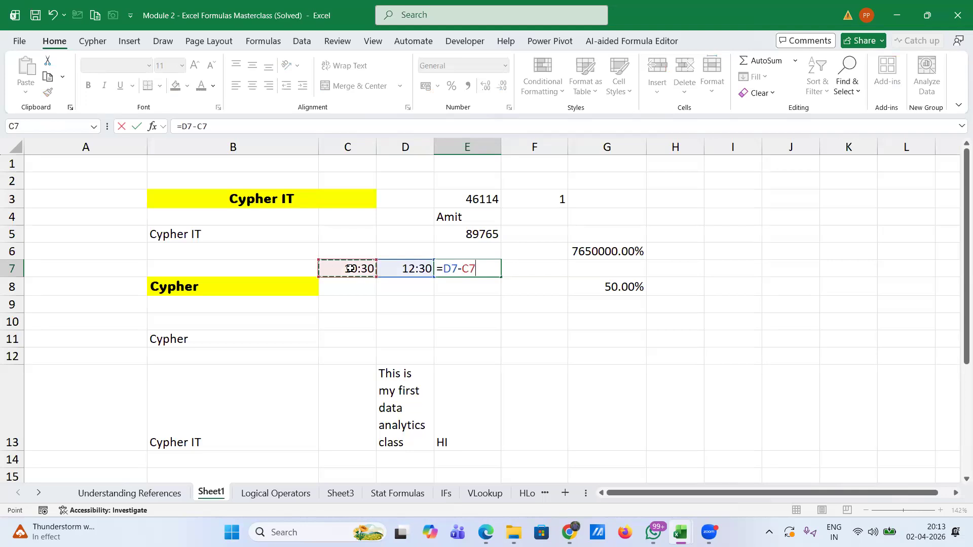
pyautogui.press('Return')
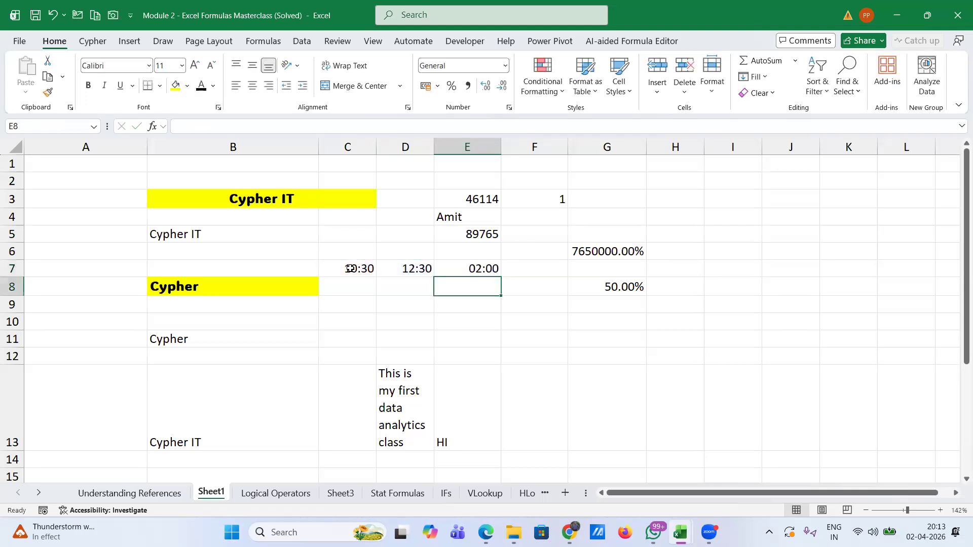
pyautogui.click(475, 268)
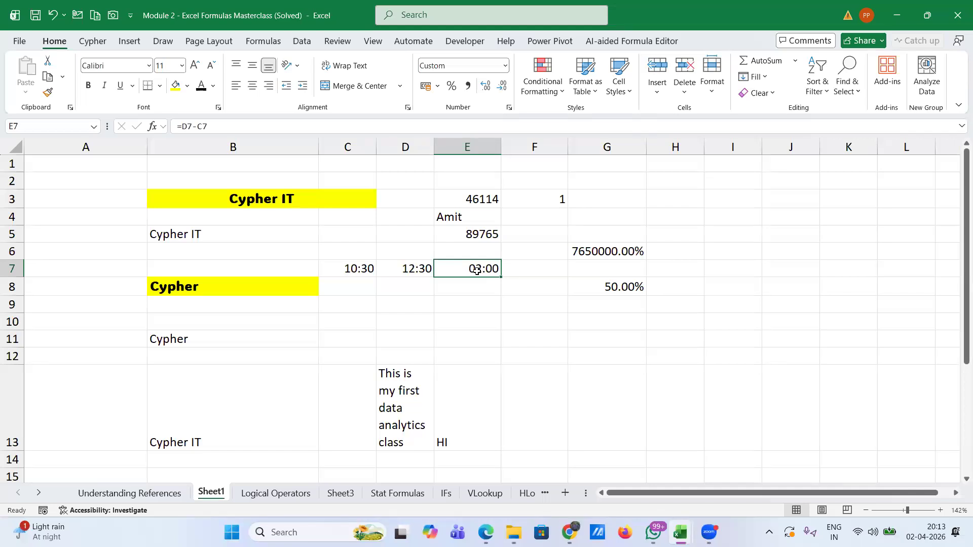
# Change the end time in cell D7 to 12:15.
pyautogui.doubleClick(414, 269)
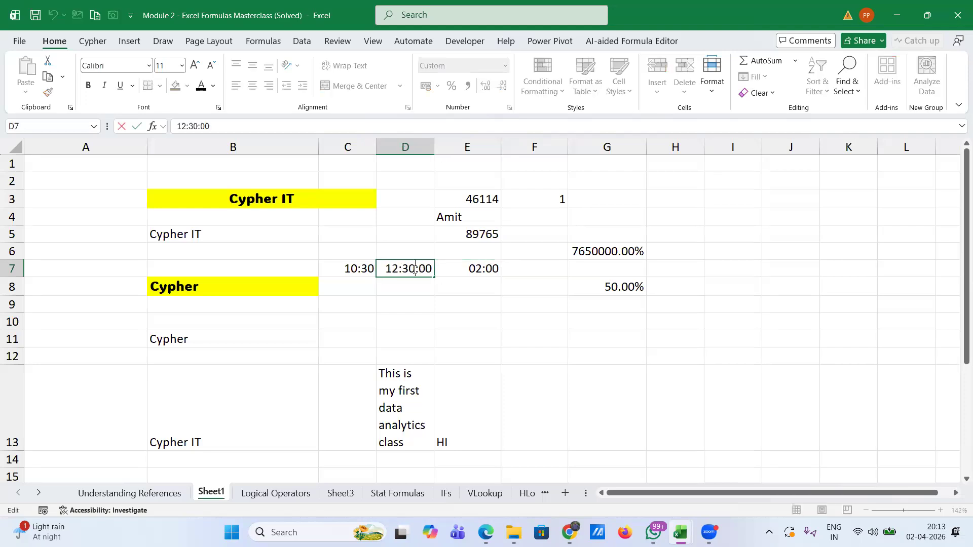
pyautogui.press('BackSpace')
pyautogui.press('BackSpace')
pyautogui.write('15')
pyautogui.press('Return')
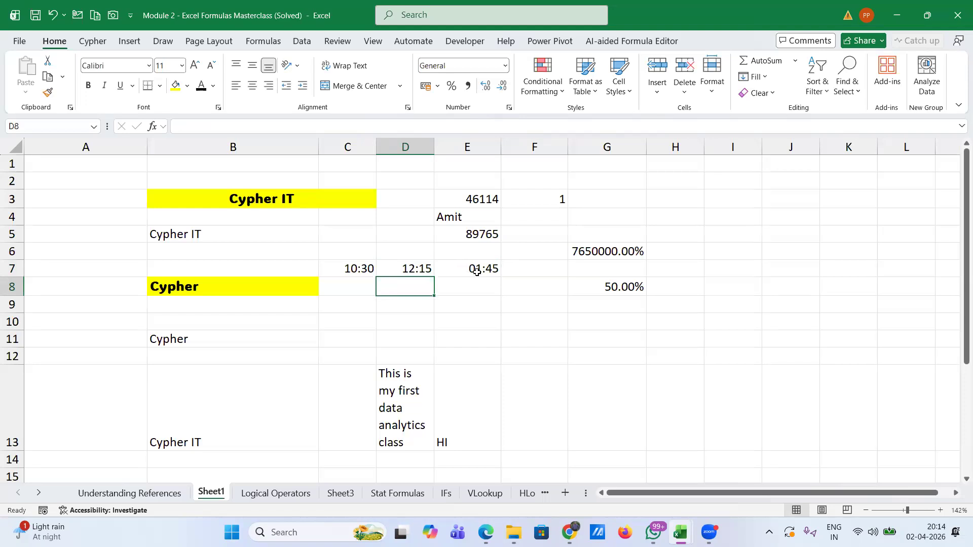
# Enter 200 in cell F7 and apply the Accounting number format to it.
pyautogui.click(529, 269)
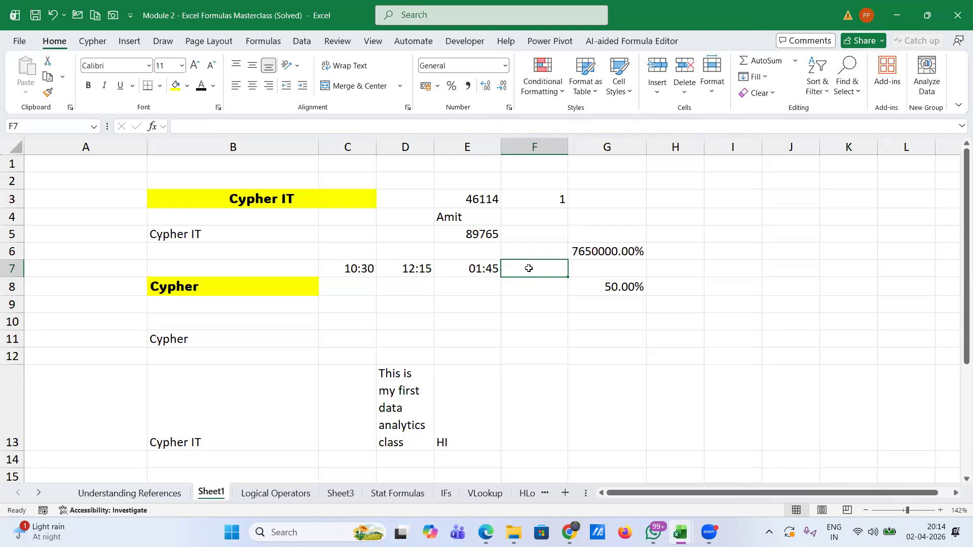
pyautogui.write('200')
pyautogui.press('Return')
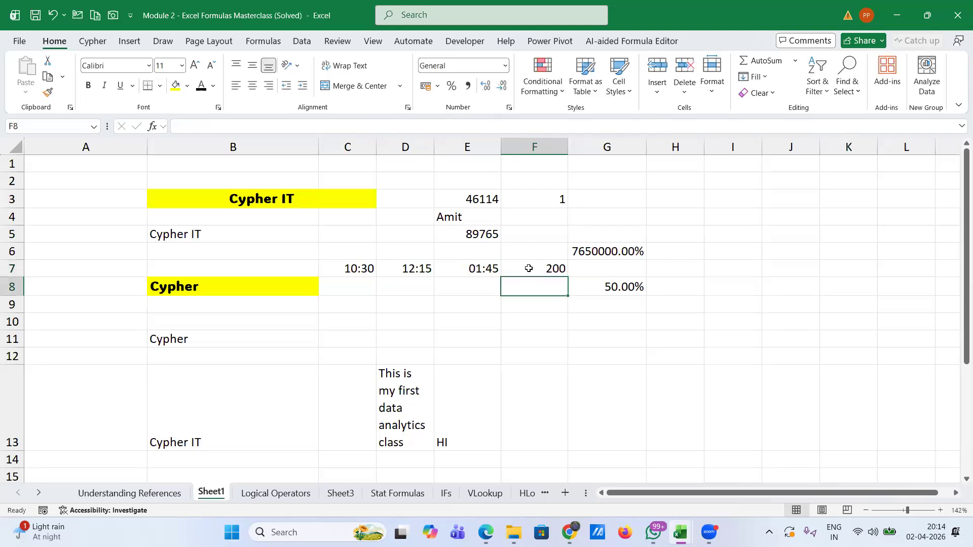
pyautogui.click(527, 268)
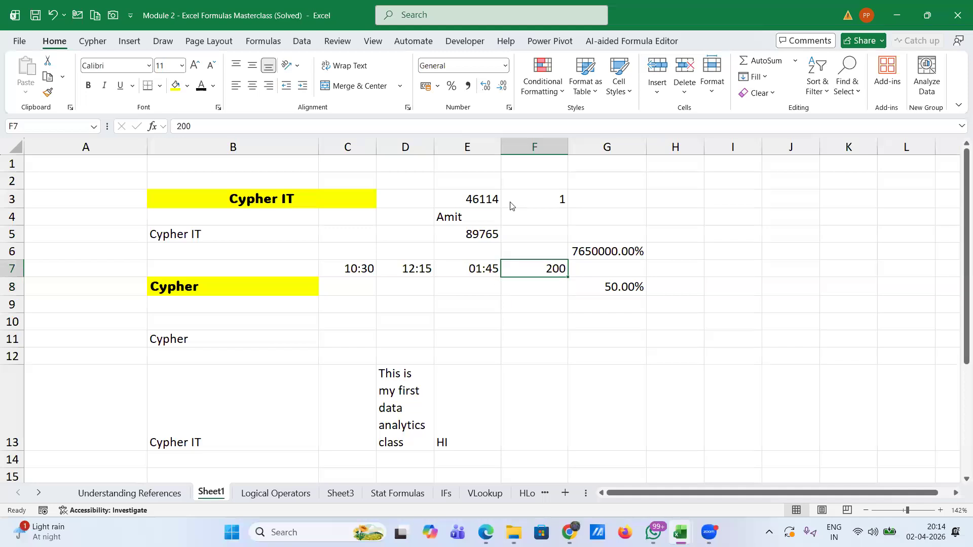
pyautogui.click(505, 67)
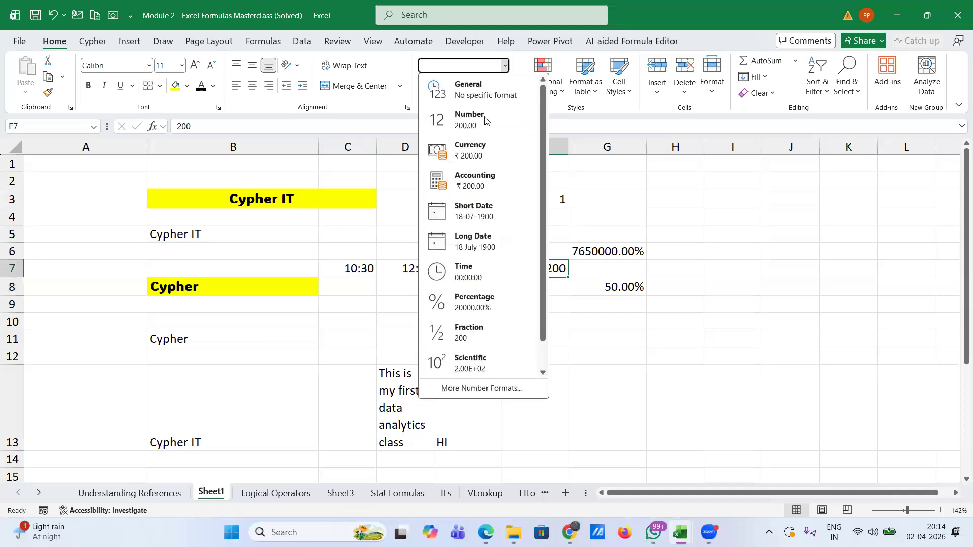
pyautogui.click(477, 183)
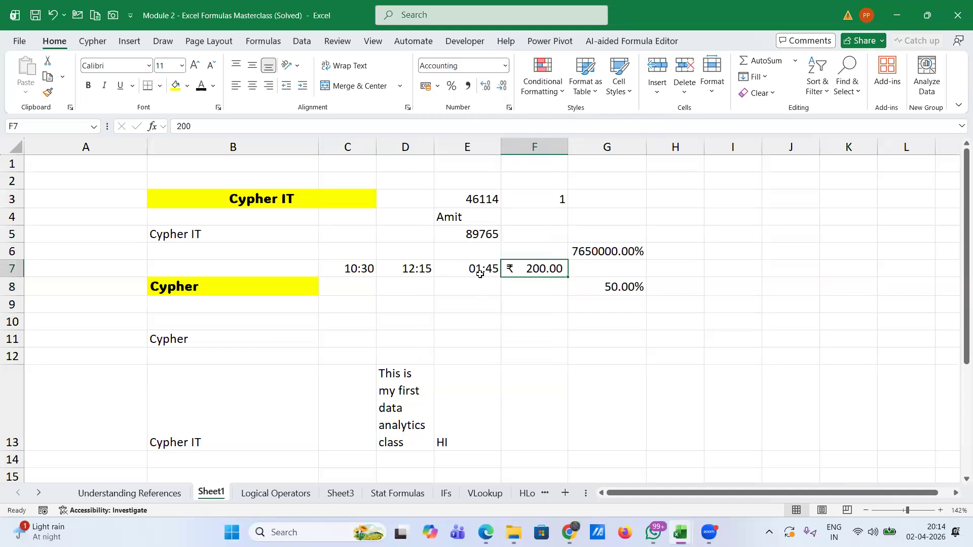
# Label the time columns in row 6 with Start in C6, End in D6 and Duration in E6.
pyautogui.click(469, 255)
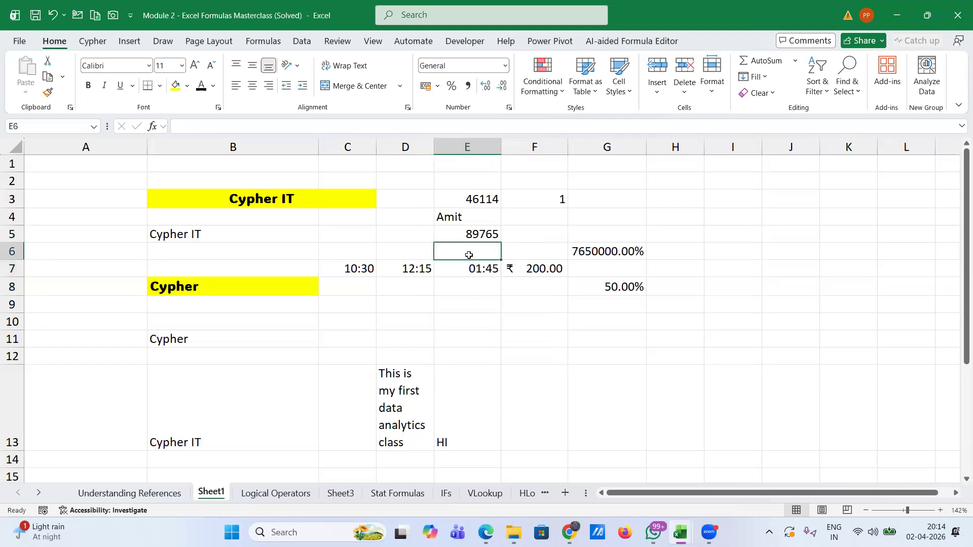
pyautogui.write('Du')
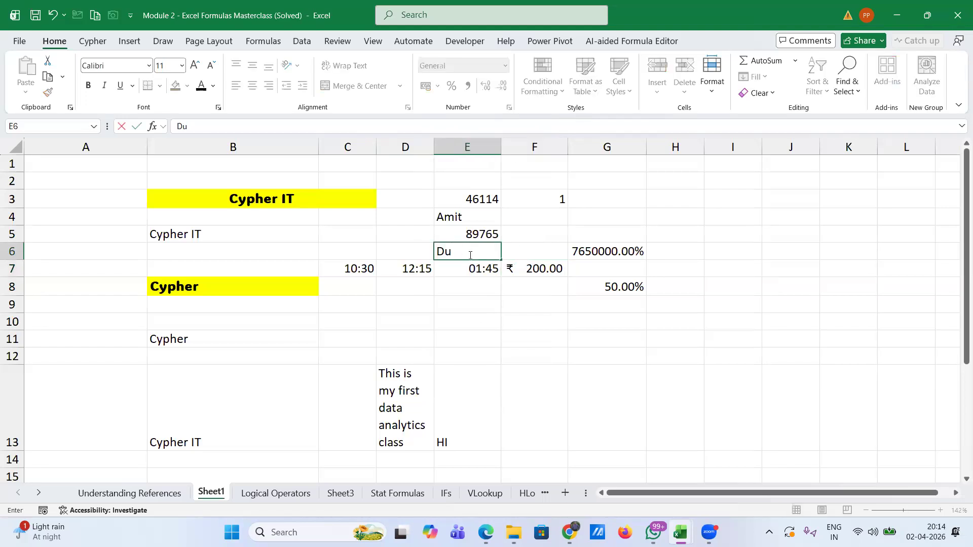
pyautogui.write('ration')
pyautogui.press('Return')
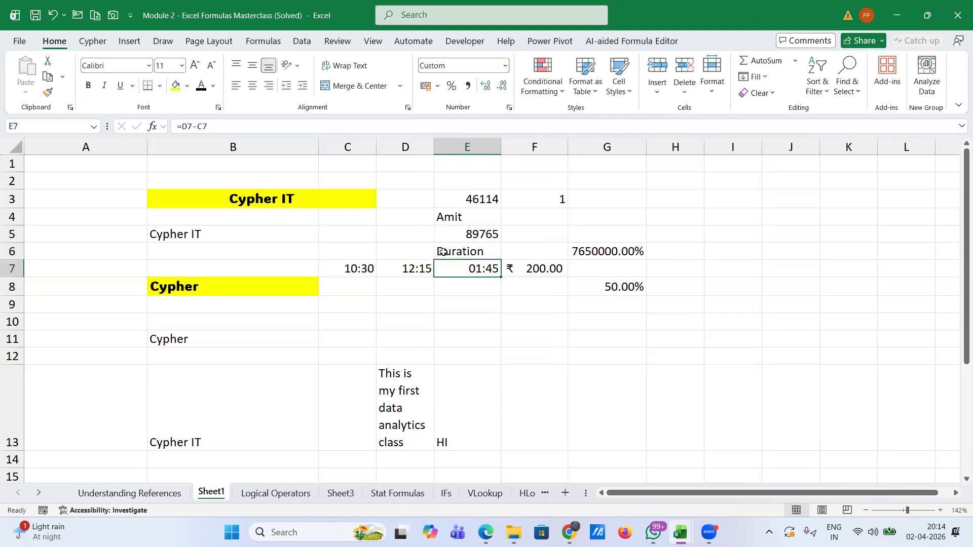
pyautogui.click(343, 250)
pyautogui.write('S')
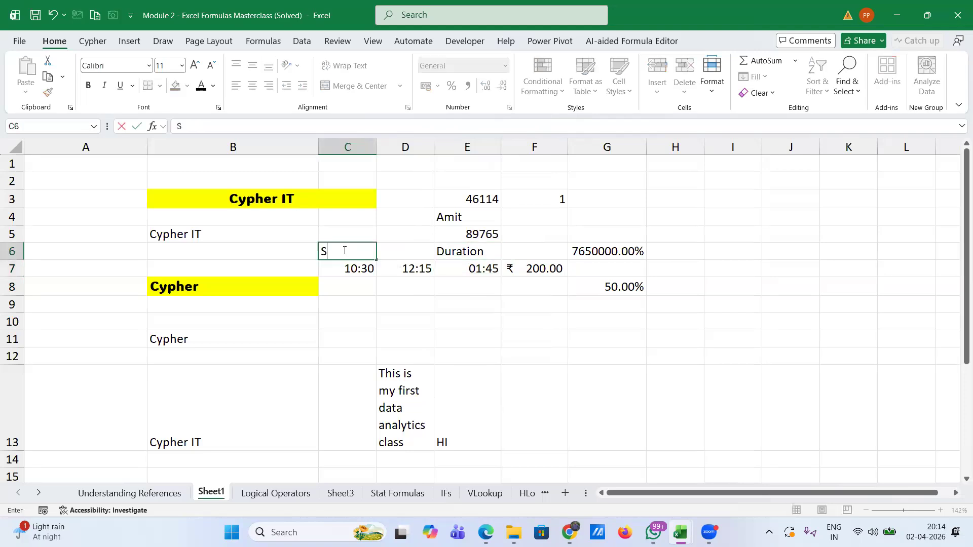
pyautogui.write('t')
pyautogui.write('t')
pyautogui.press('Tab')
pyautogui.write('End')
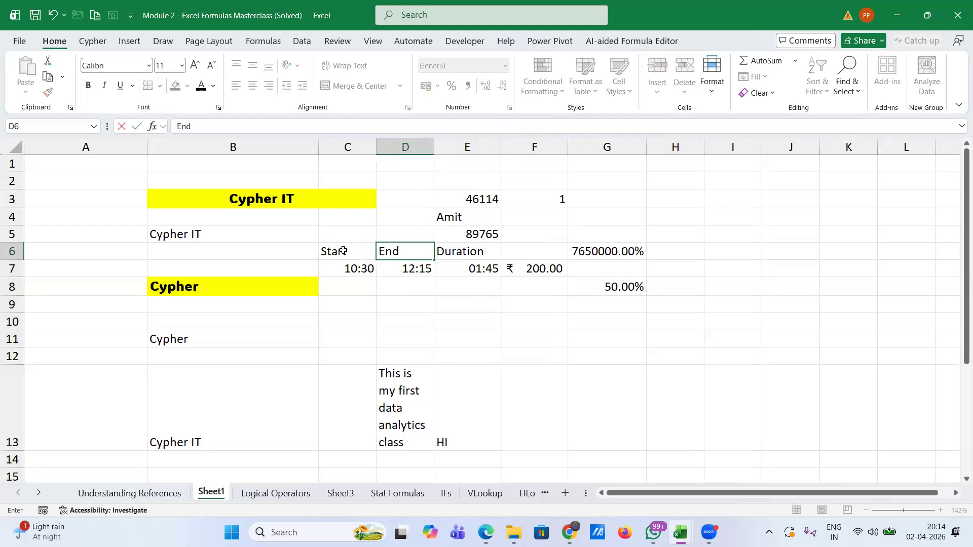
pyautogui.press('Tab')
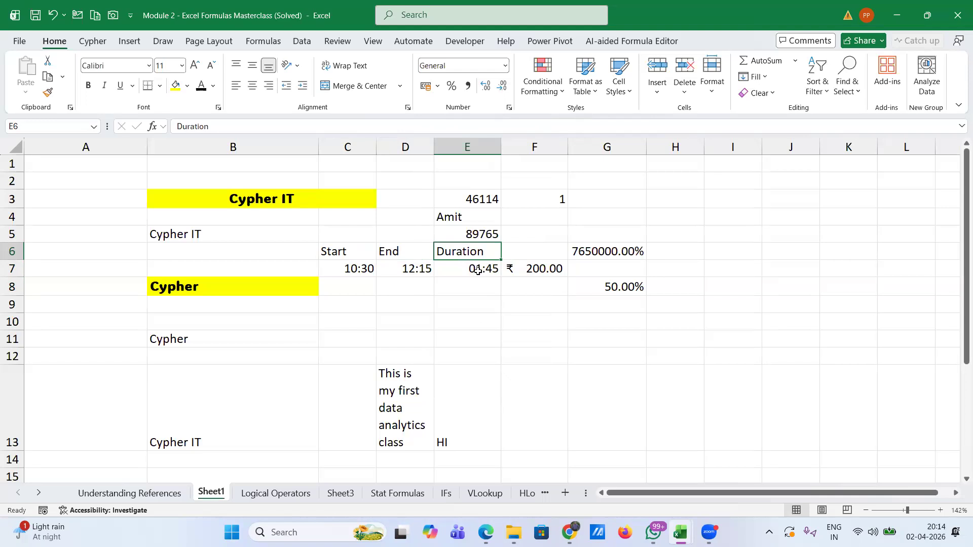
# Try to calculate the amount in cell G7 with =E7*F7, and review the formula and the duration it uses.
pyautogui.click(597, 269)
pyautogui.write('=')
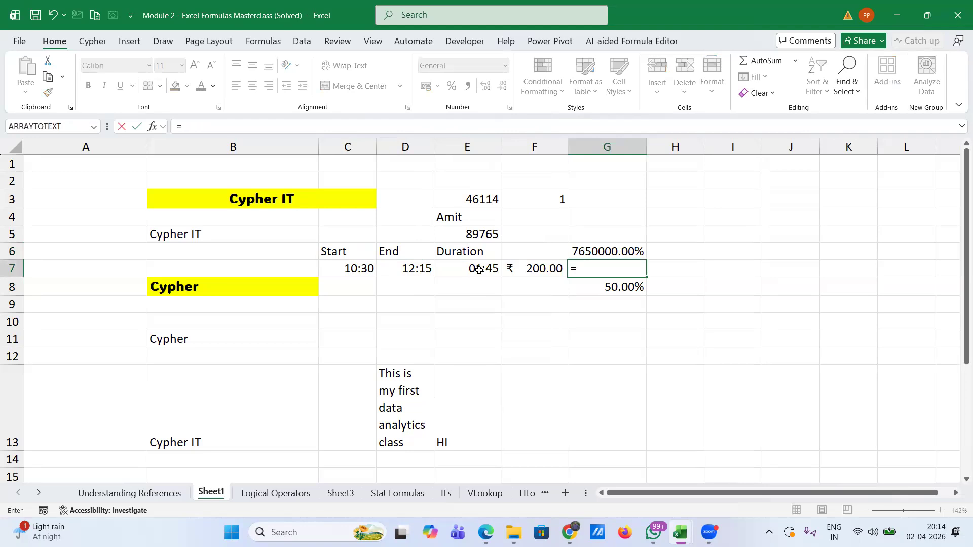
pyautogui.click(474, 270)
pyautogui.write('*')
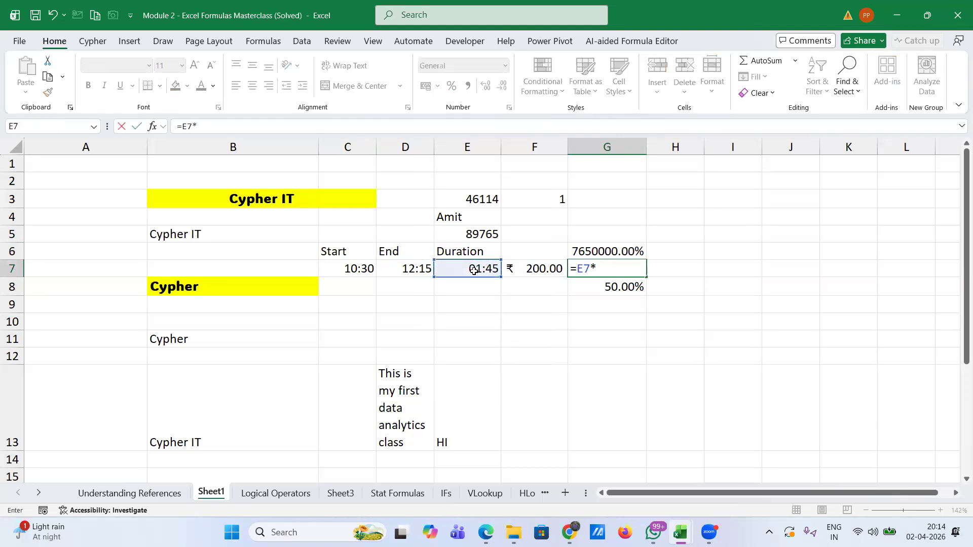
pyautogui.click(527, 269)
pyautogui.press('Return')
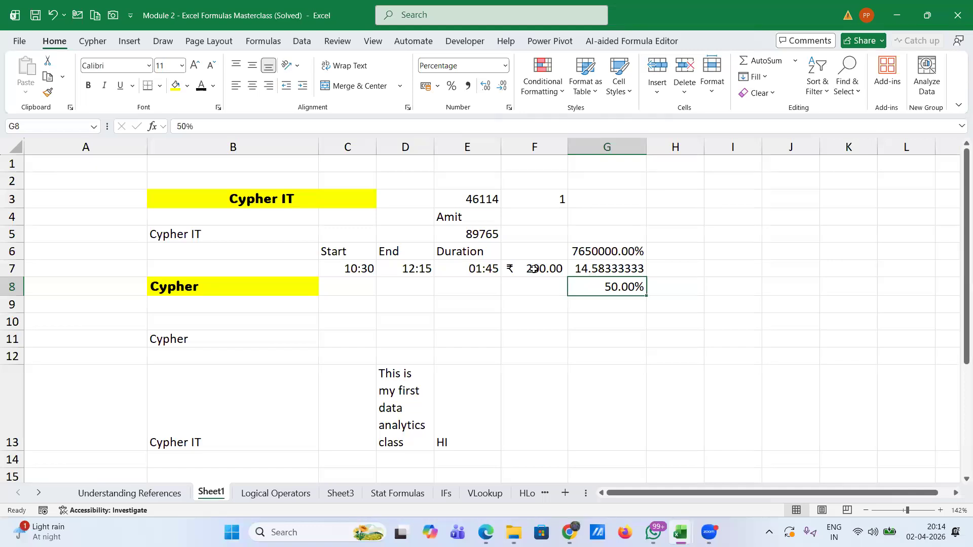
pyautogui.click(586, 268)
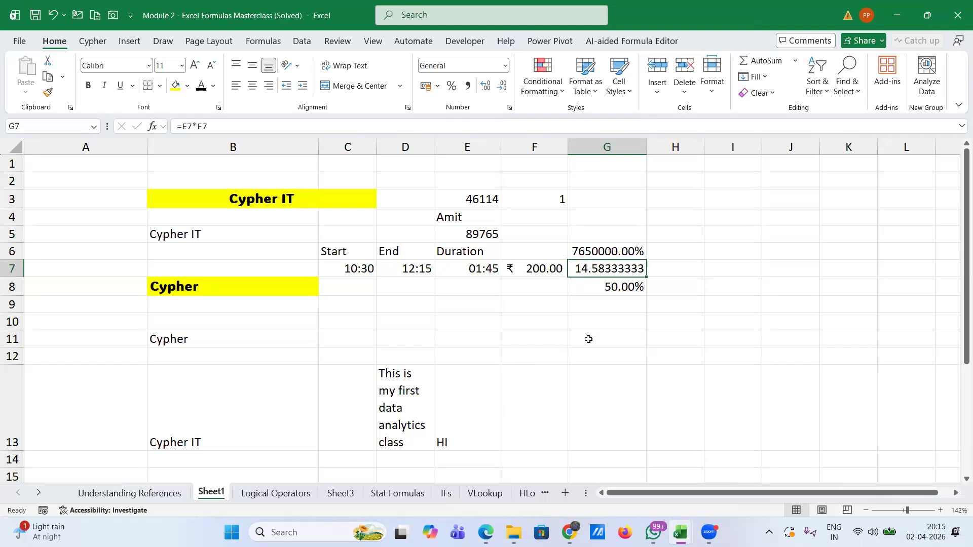
pyautogui.doubleClick(599, 267)
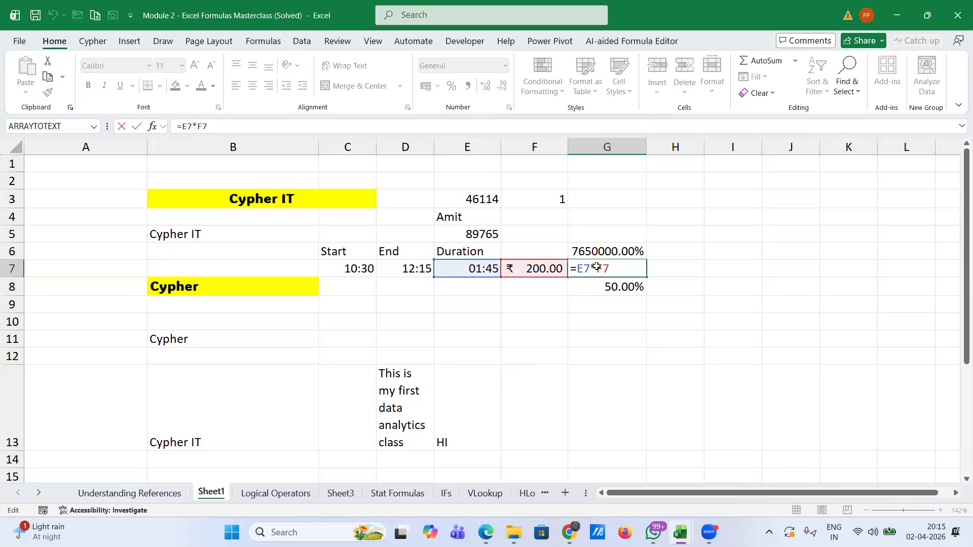
pyautogui.press('Return')
pyautogui.click(478, 269)
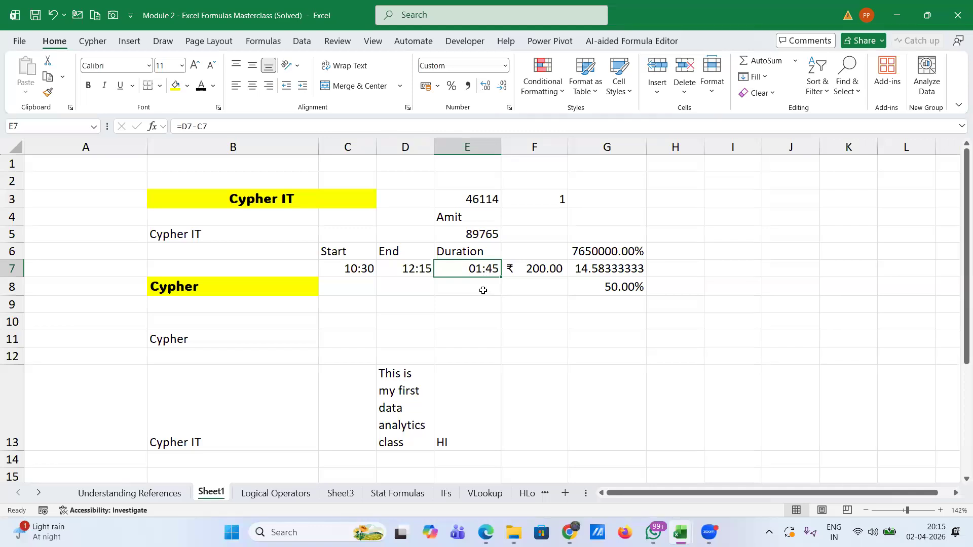
# Insert a blank column before column F, between the duration and the rate.
pyautogui.click(530, 144)
pyautogui.rightClick(530, 144)
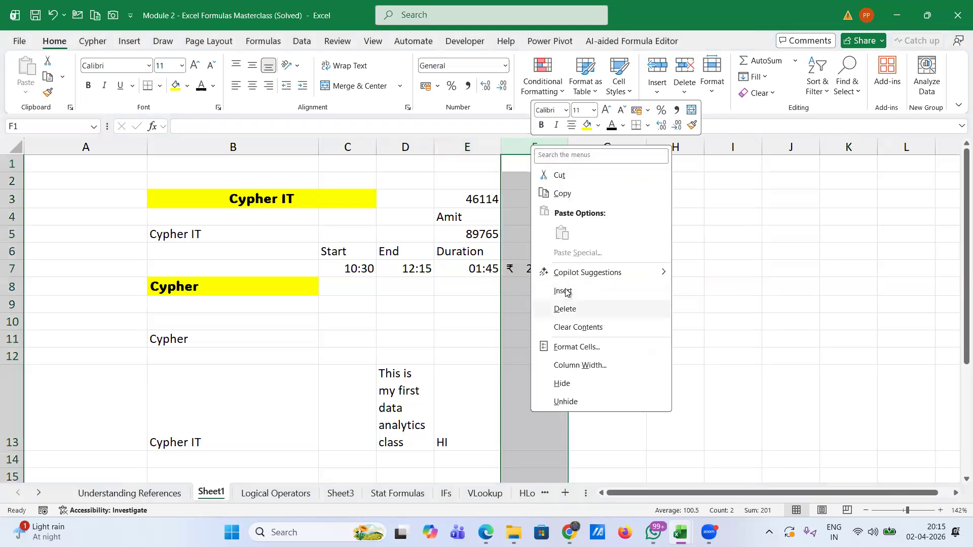
pyautogui.click(566, 292)
# Convert the duration to decimal hours in cell F7 with the formula =E7*24.
pyautogui.click(522, 267)
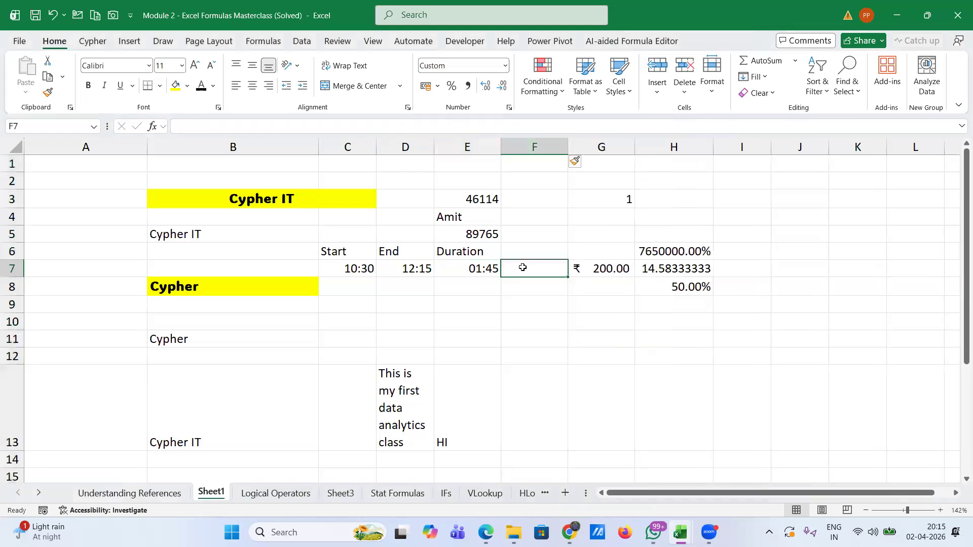
pyautogui.write('=')
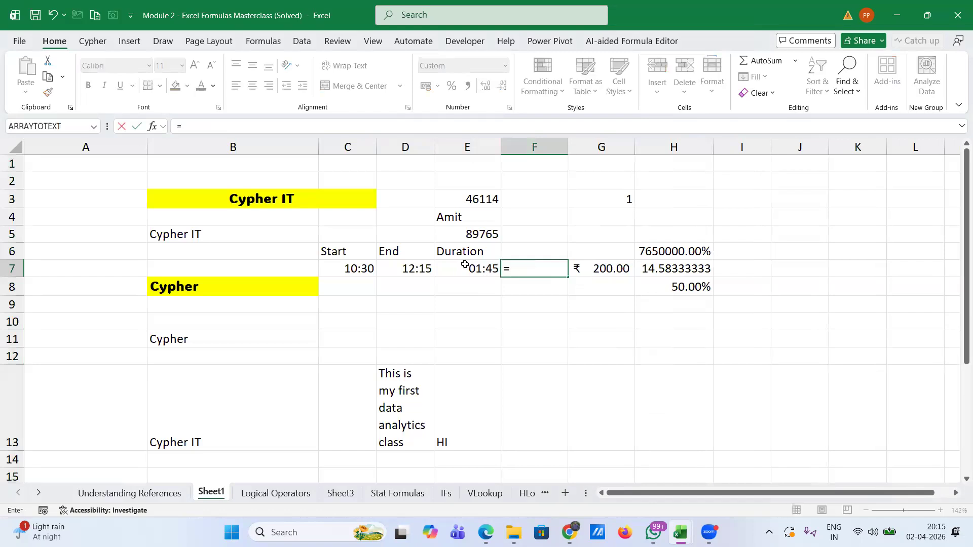
pyautogui.click(463, 267)
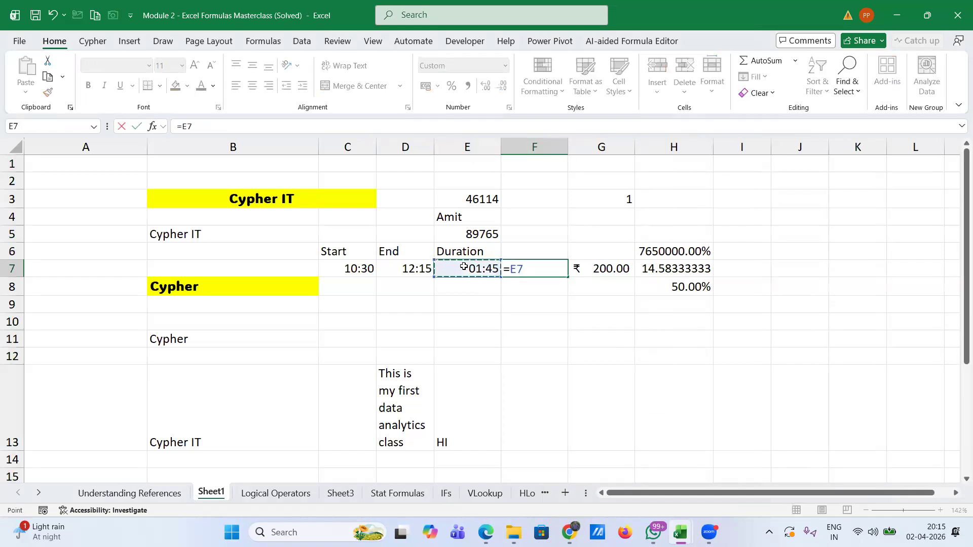
pyautogui.write('*24')
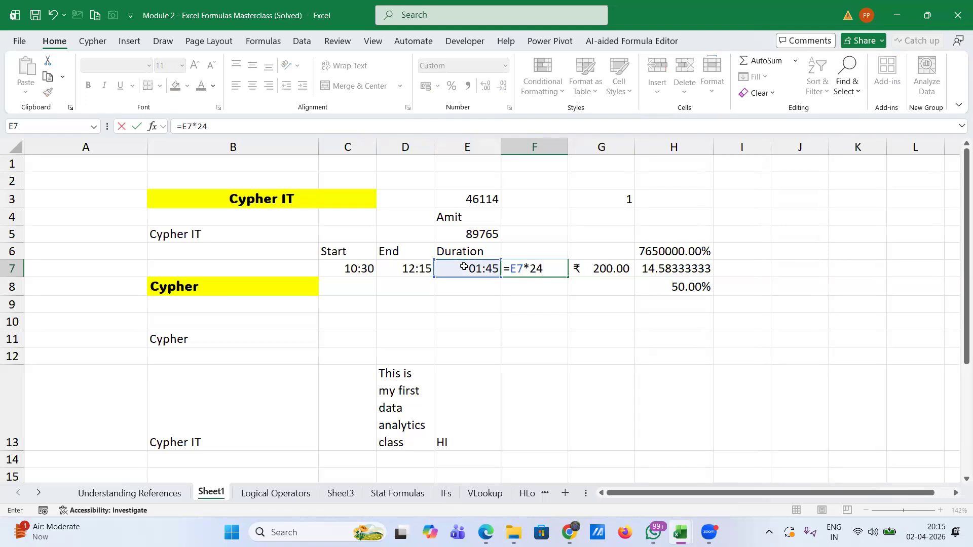
pyautogui.press('Return')
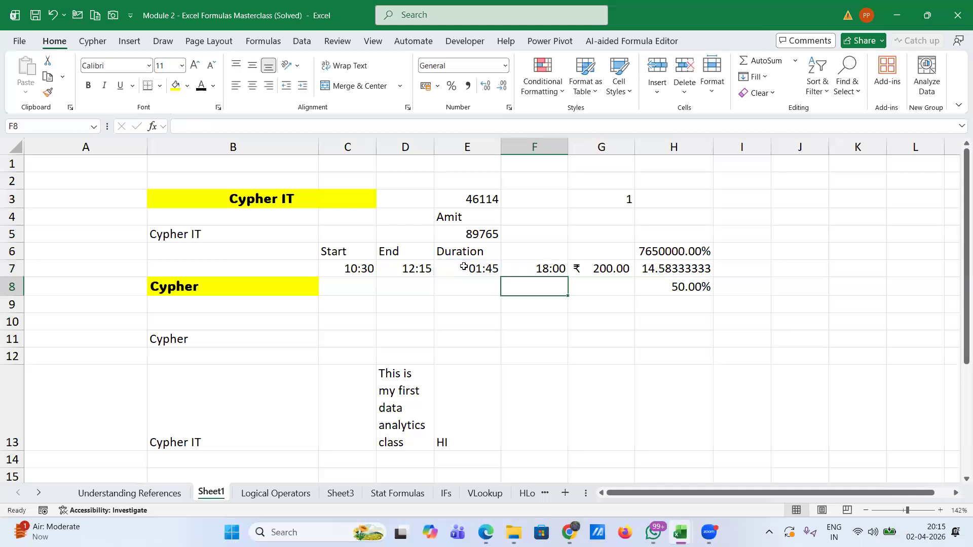
# Set the number format of cell F7 to General.
pyautogui.click(527, 268)
pyautogui.rightClick(512, 267)
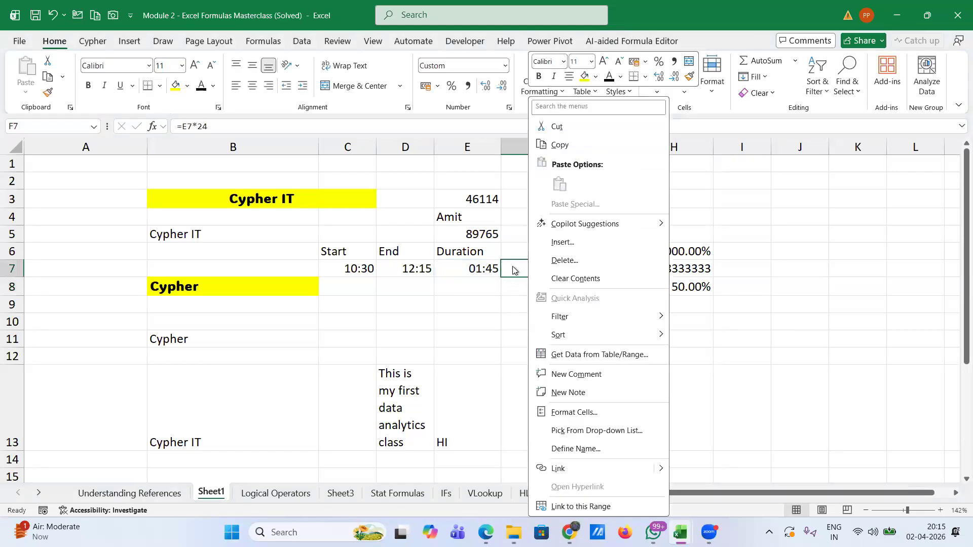
pyautogui.press('Escape')
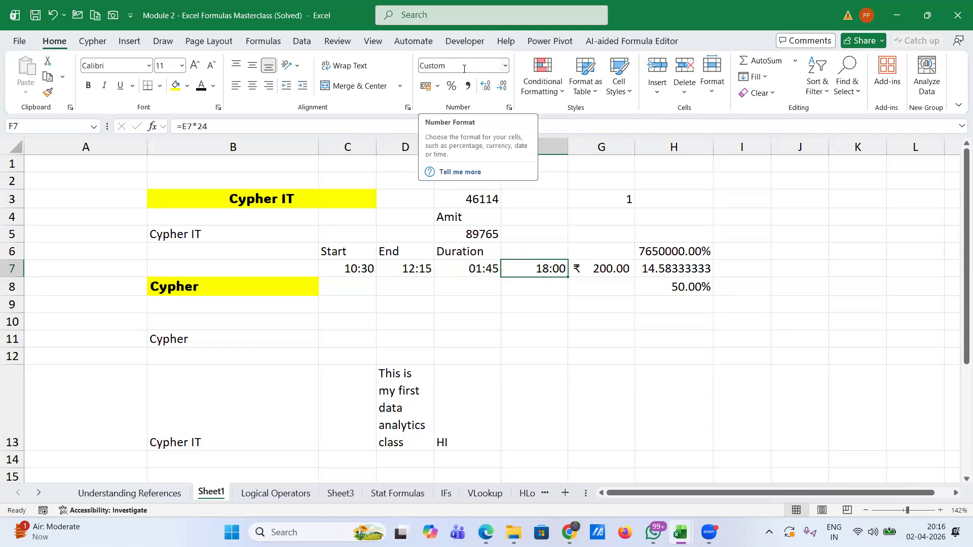
pyautogui.click(505, 66)
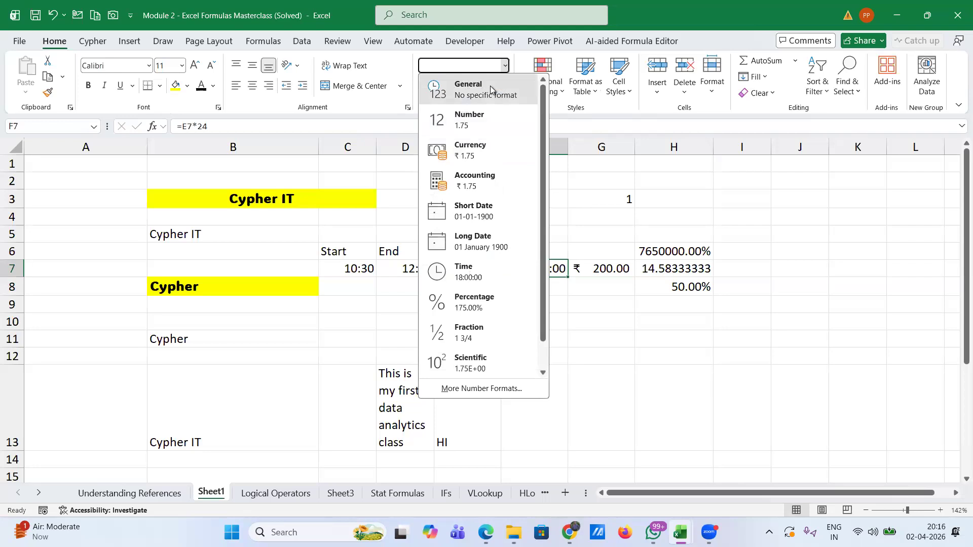
pyautogui.click(490, 89)
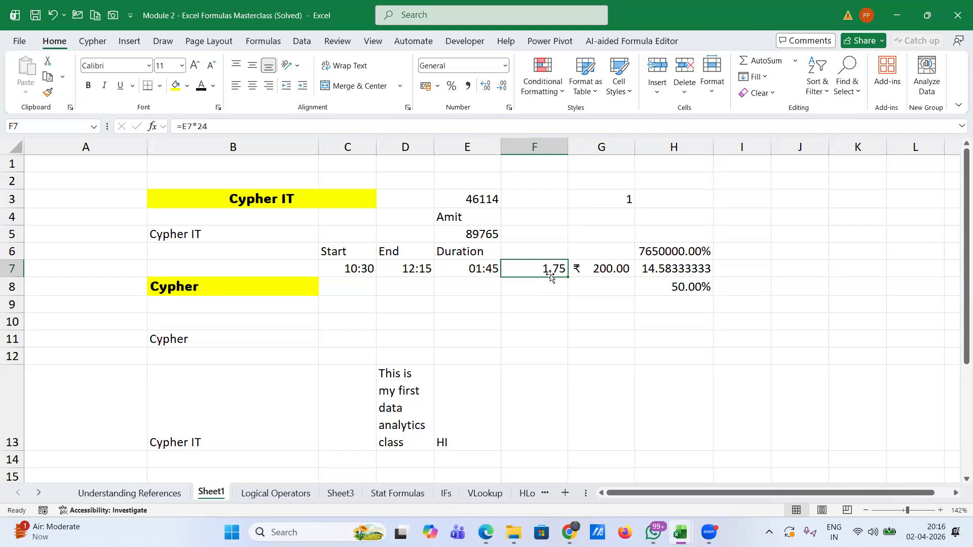
# Clear the existing amount formula from cell H7 and start a new formula there.
pyautogui.click(664, 268)
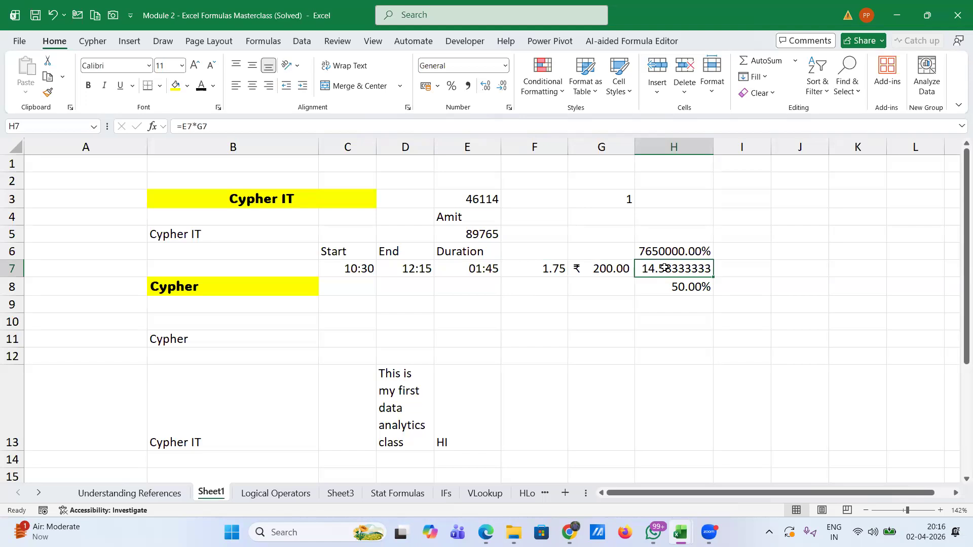
pyautogui.press('Delete')
pyautogui.press('super+shift+s')
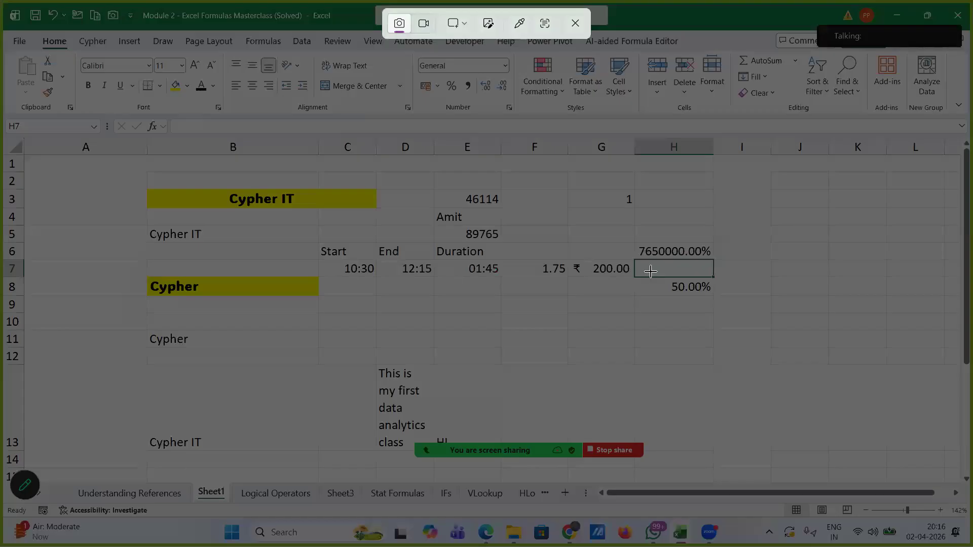
pyautogui.click(575, 24)
pyautogui.write('=')
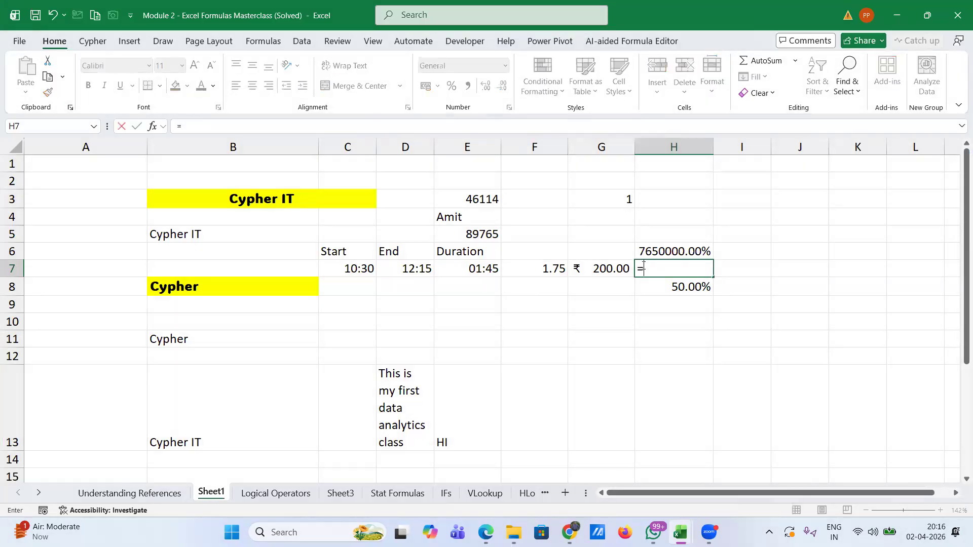
# Complete the formula =F7*G7 in cell H7 to multiply the hours by the rupee rate.
pyautogui.click(541, 268)
pyautogui.write('*')
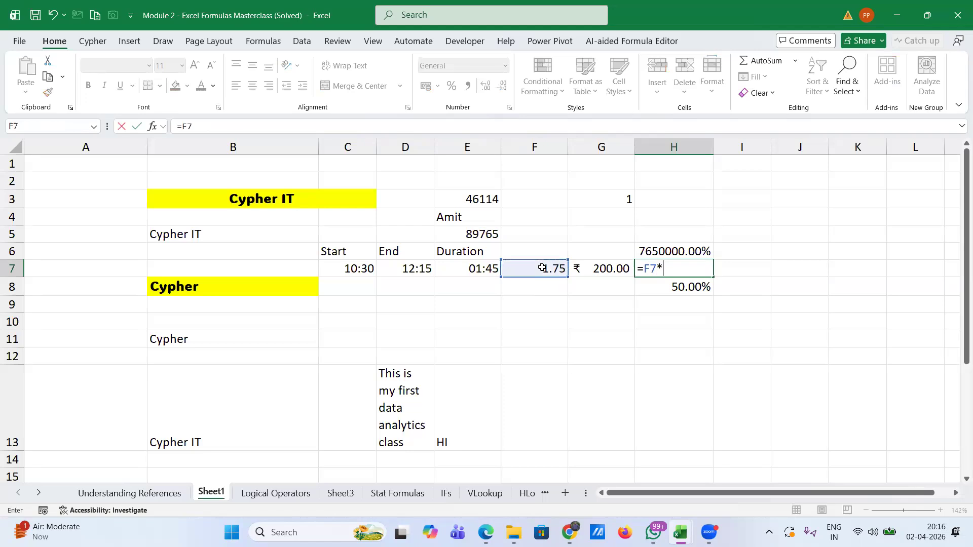
pyautogui.click(601, 267)
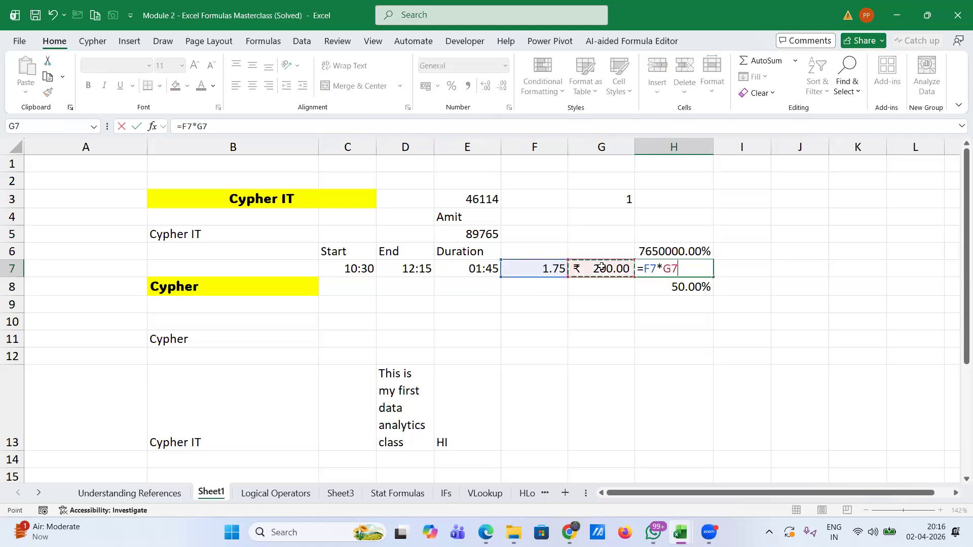
pyautogui.press('Return')
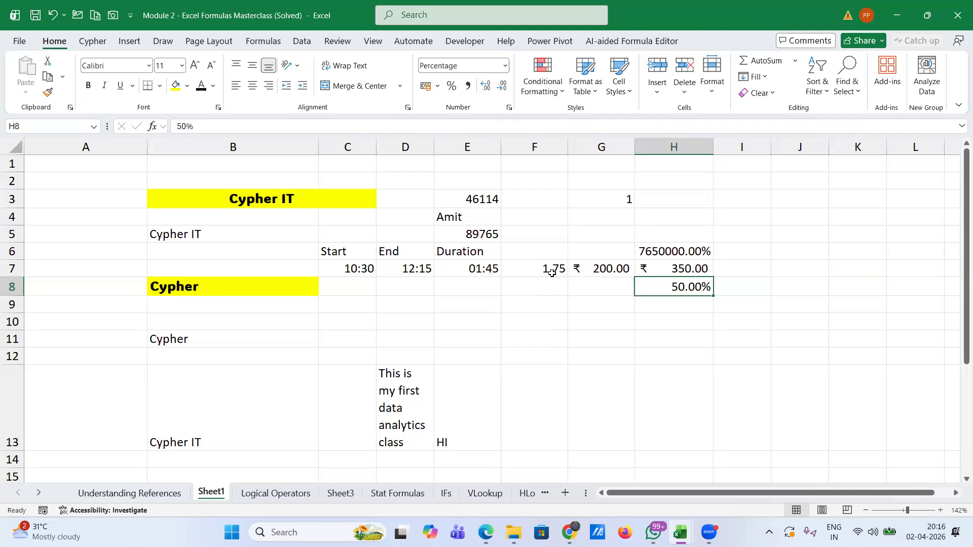
# Examine the formulas behind the duration in E7 and the hours in F7, and the number formats offered for F7.
pyautogui.click(461, 267)
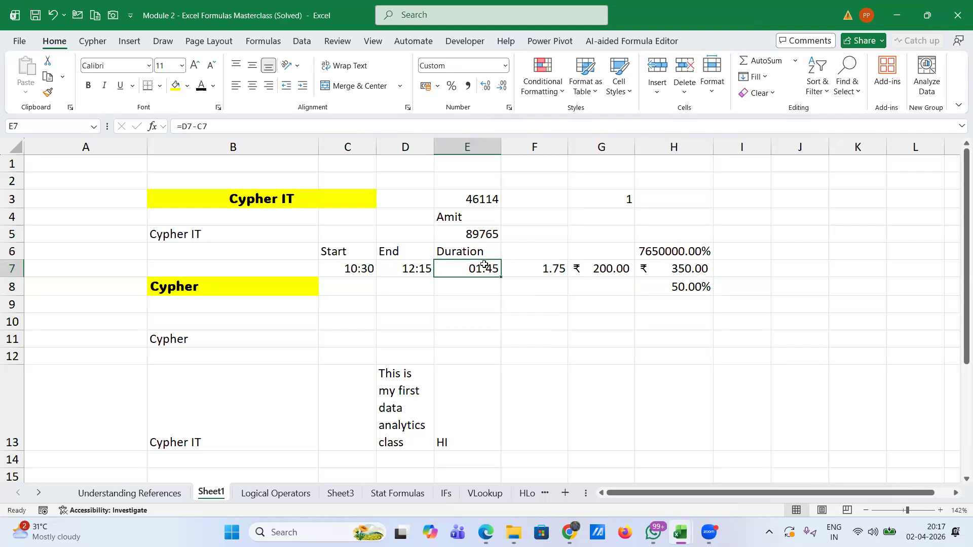
pyautogui.click(532, 265)
pyautogui.doubleClick(532, 264)
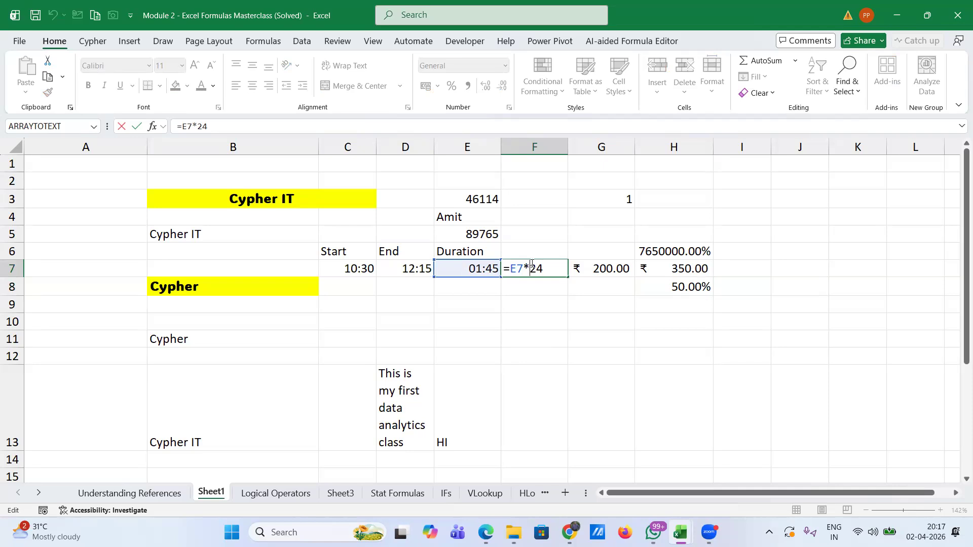
pyautogui.press('Tab')
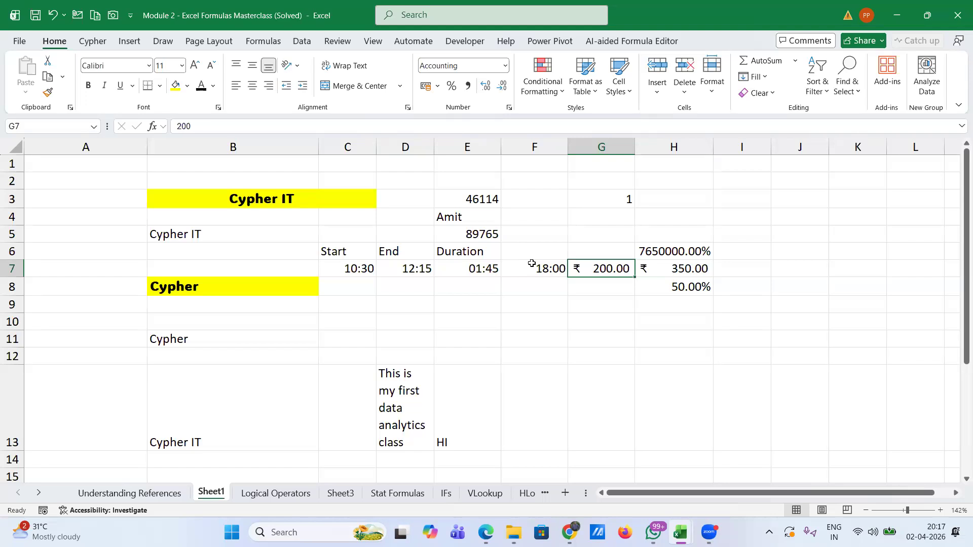
pyautogui.click(455, 266)
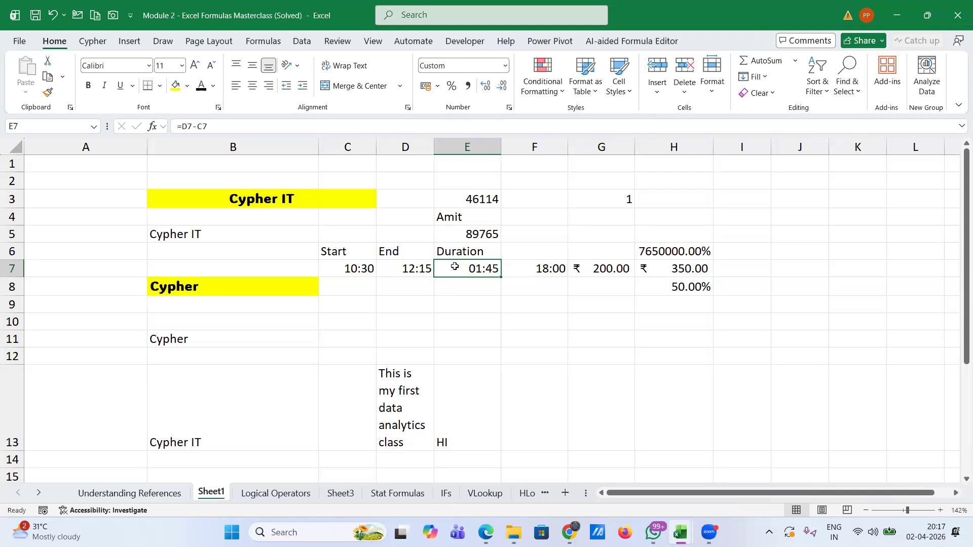
pyautogui.click(530, 272)
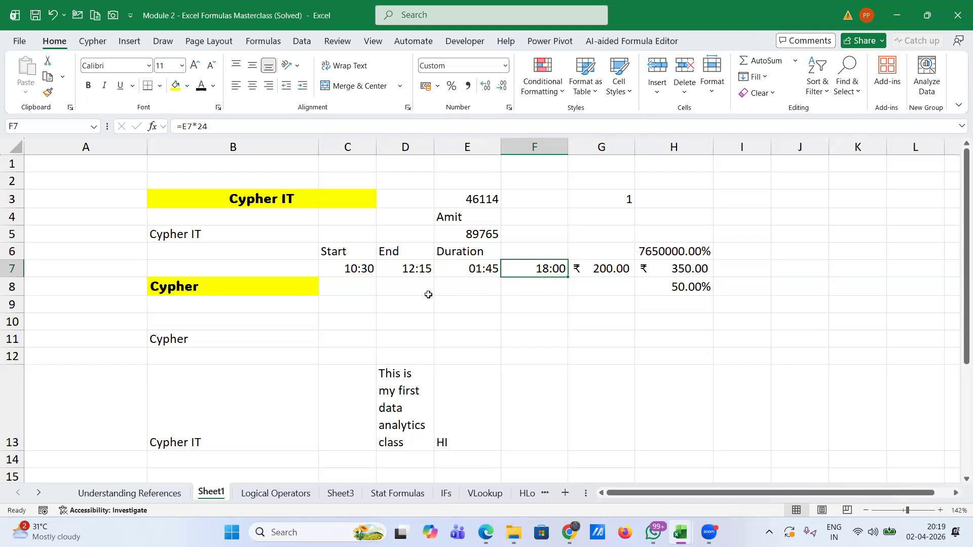
pyautogui.click(504, 67)
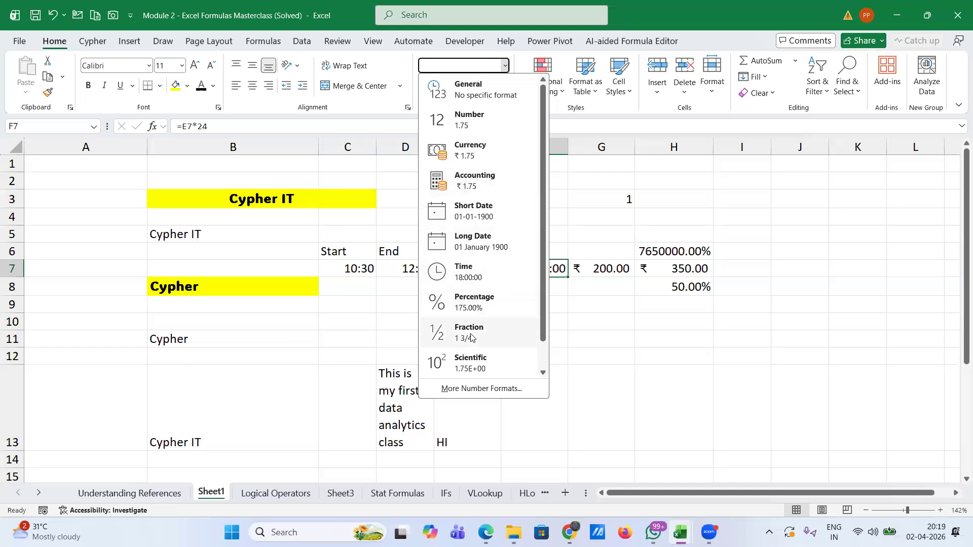
pyautogui.click(589, 326)
pyautogui.click(588, 324)
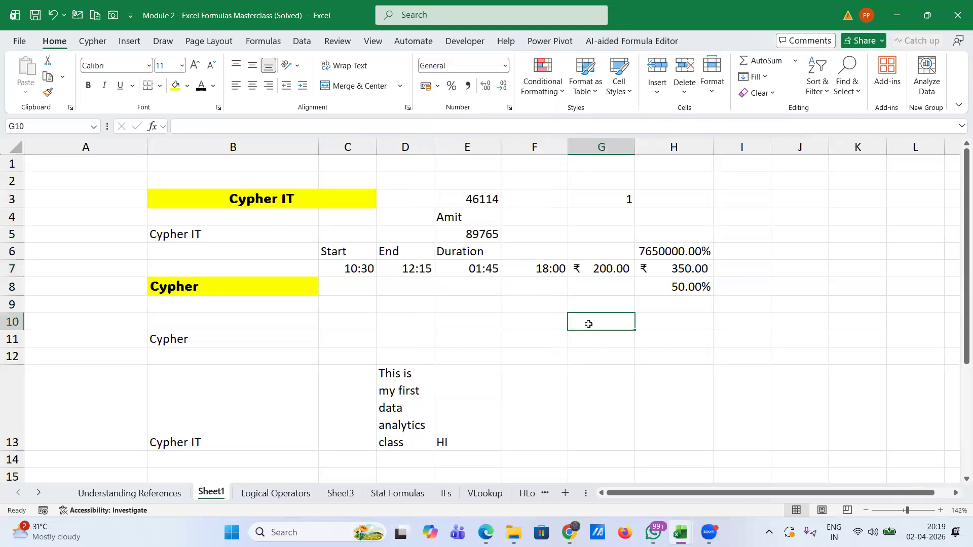
# Apply the General number format to the hours value in F7.
pyautogui.click(477, 269)
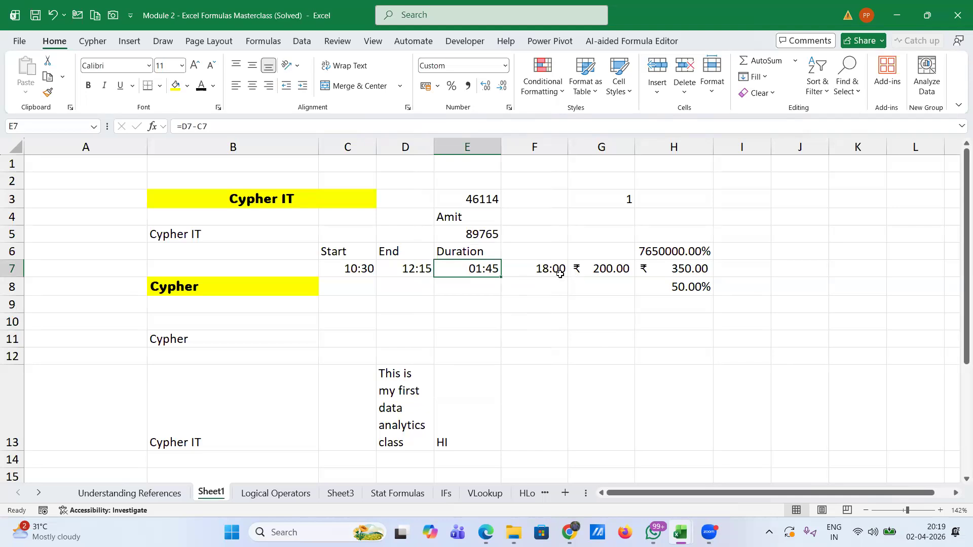
pyautogui.click(539, 269)
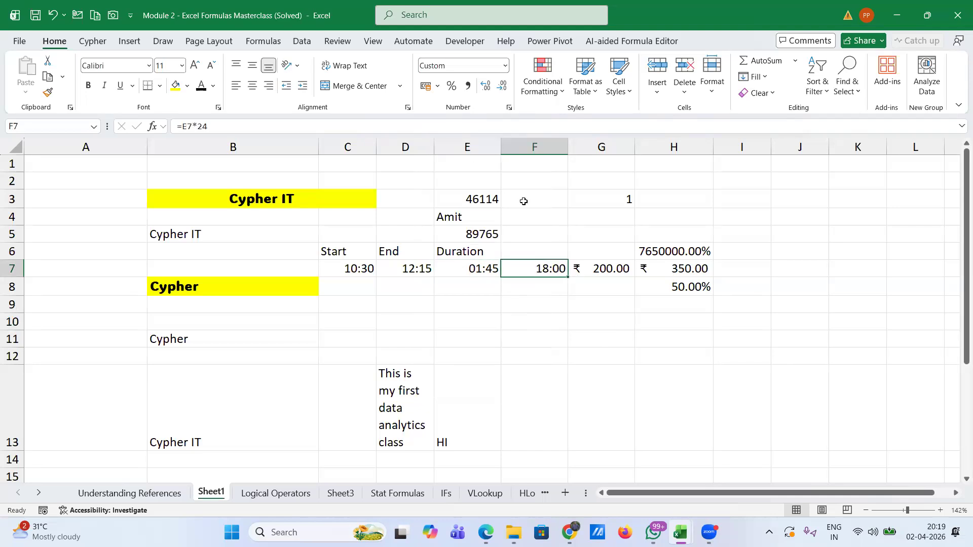
pyautogui.click(504, 66)
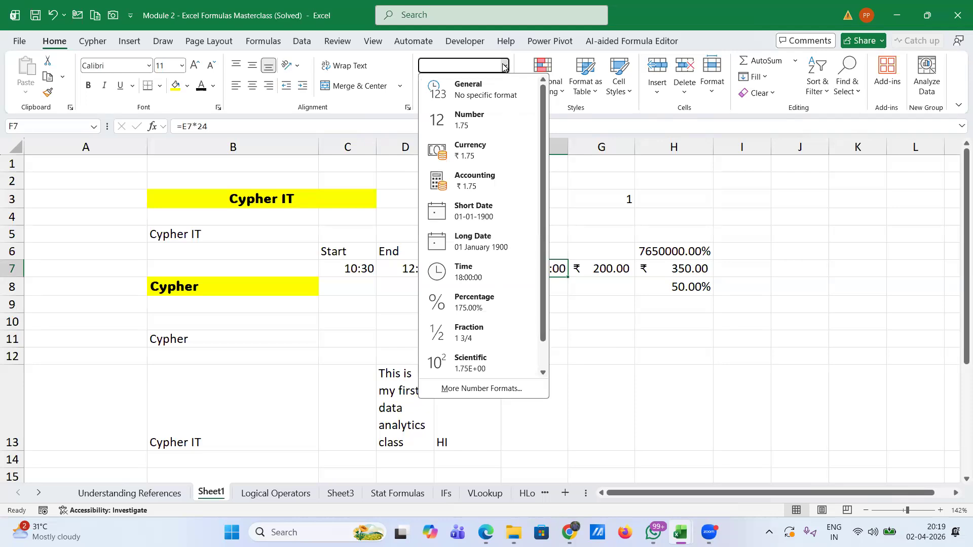
pyautogui.click(486, 94)
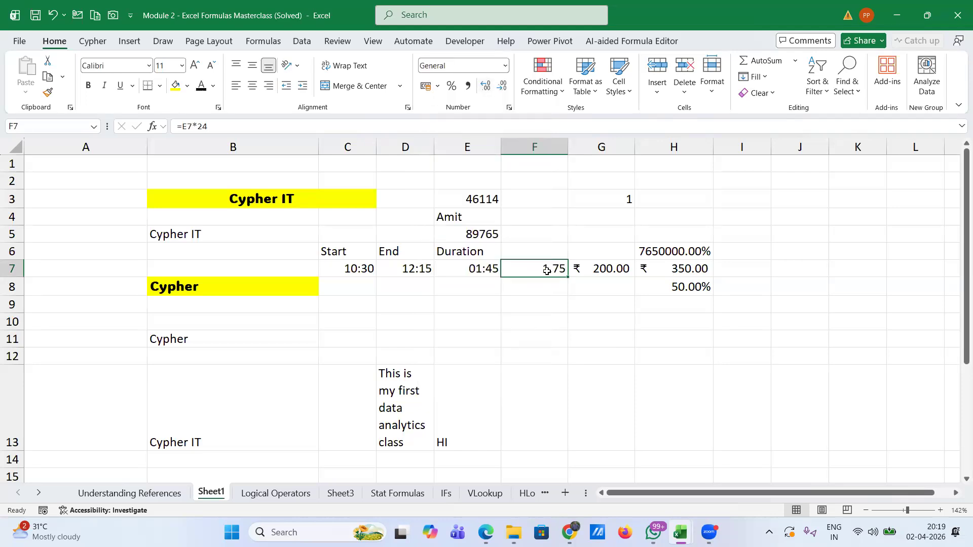
# Apply the Fraction format to the hours value in F7, and replace it with the Scientific format.
pyautogui.click(505, 66)
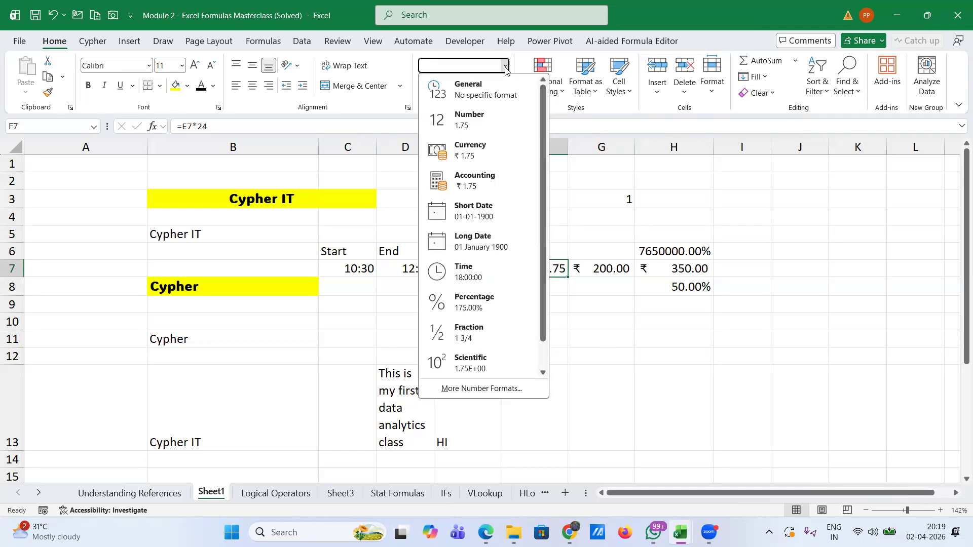
pyautogui.click(478, 338)
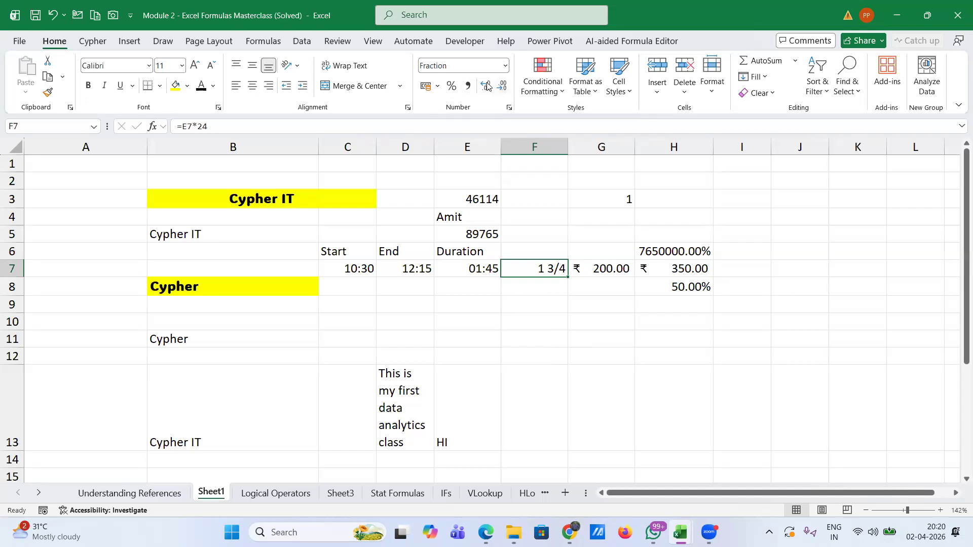
pyautogui.click(505, 67)
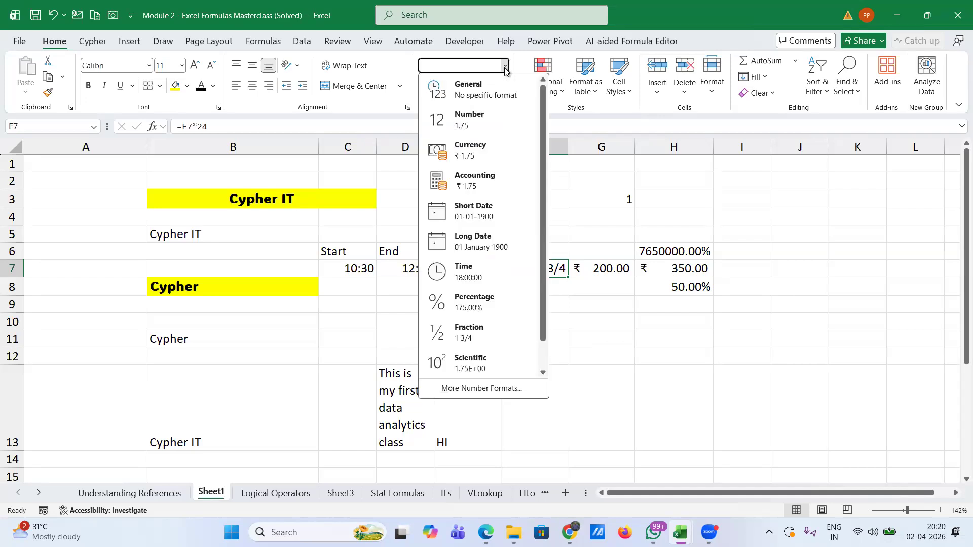
pyautogui.click(471, 364)
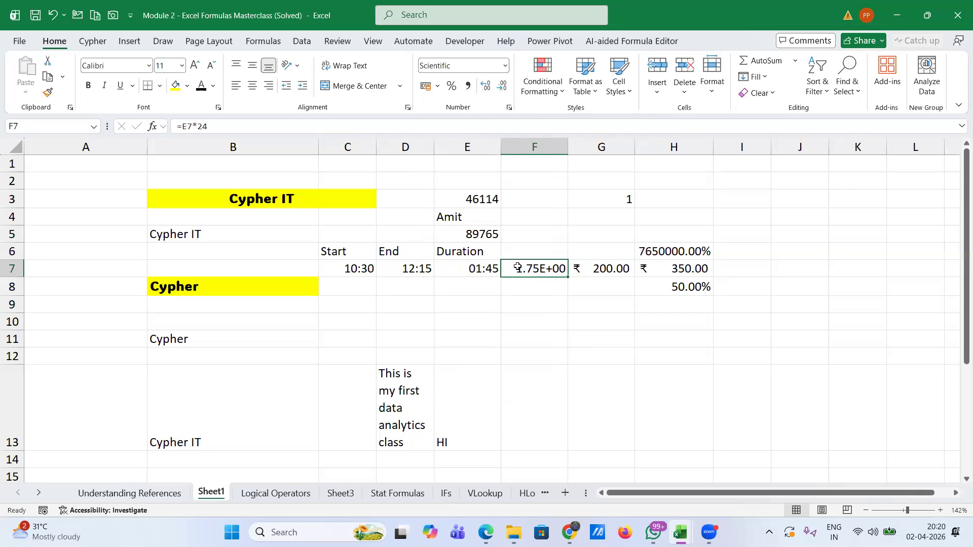
pyautogui.click(516, 320)
pyautogui.write('4')
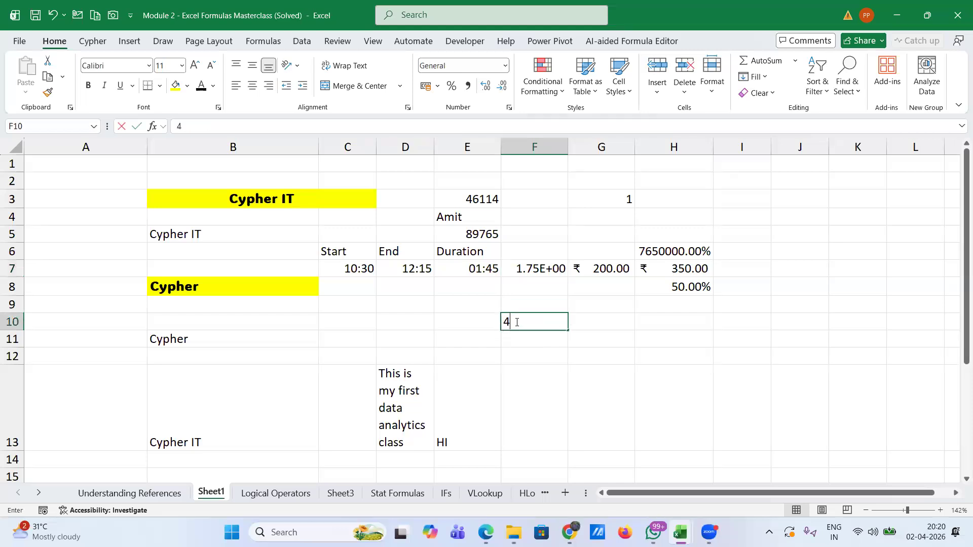
pyautogui.write('53234445555555')
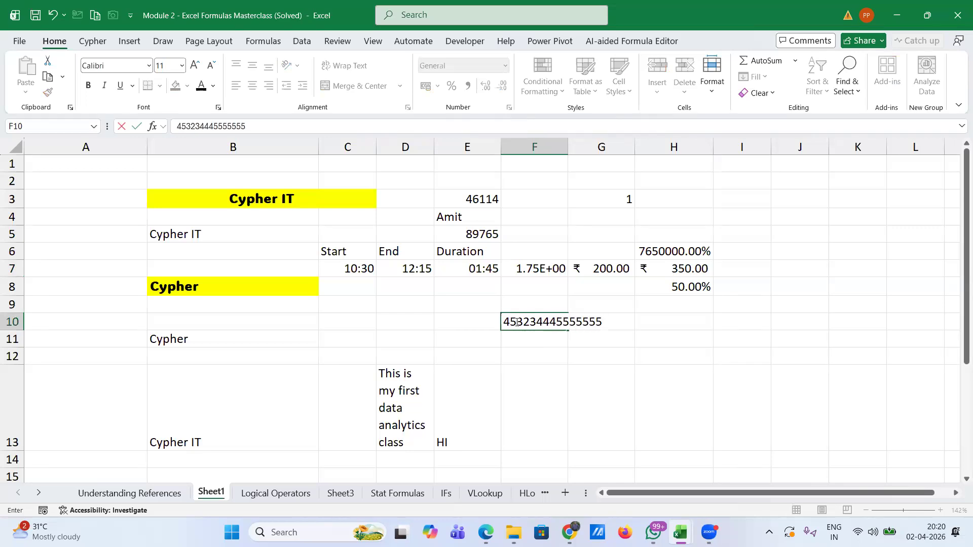
pyautogui.press('Return')
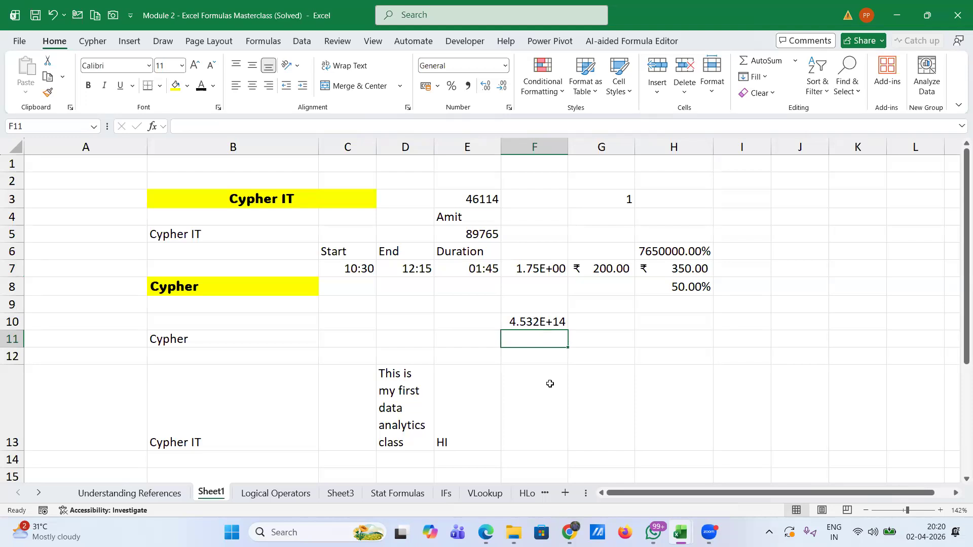
# Look at the Text and Fraction categories in the Format Cells dialog for F10, and leave it without applying anything.
pyautogui.click(515, 321)
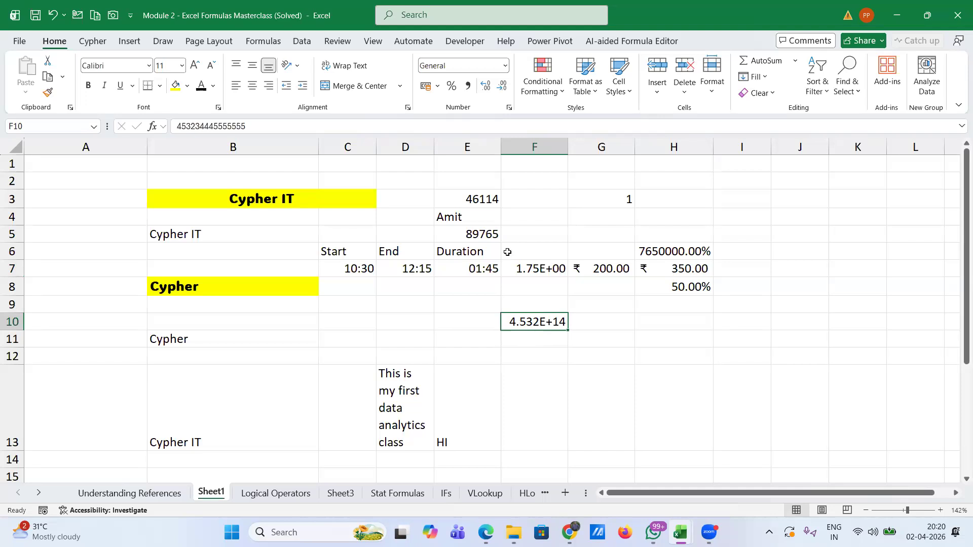
pyautogui.click(506, 66)
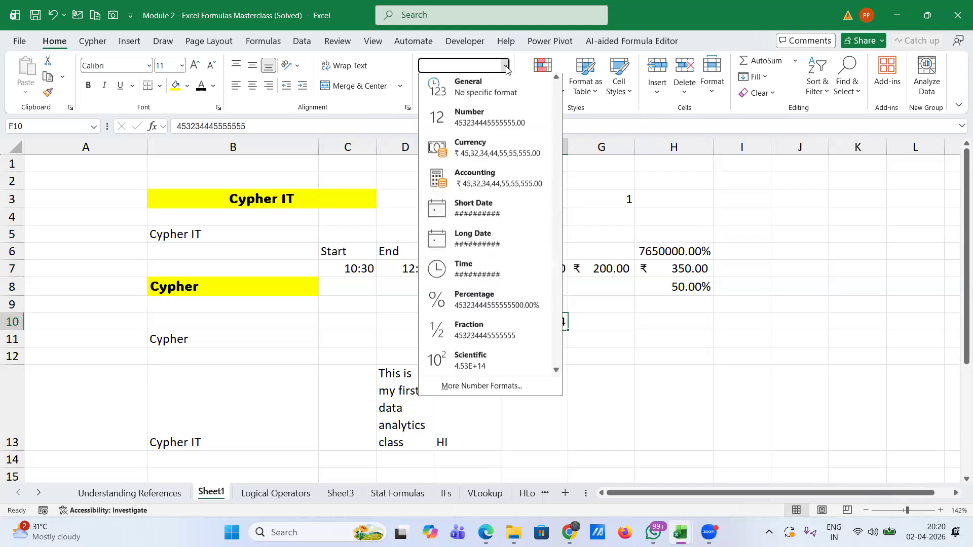
pyautogui.click(471, 389)
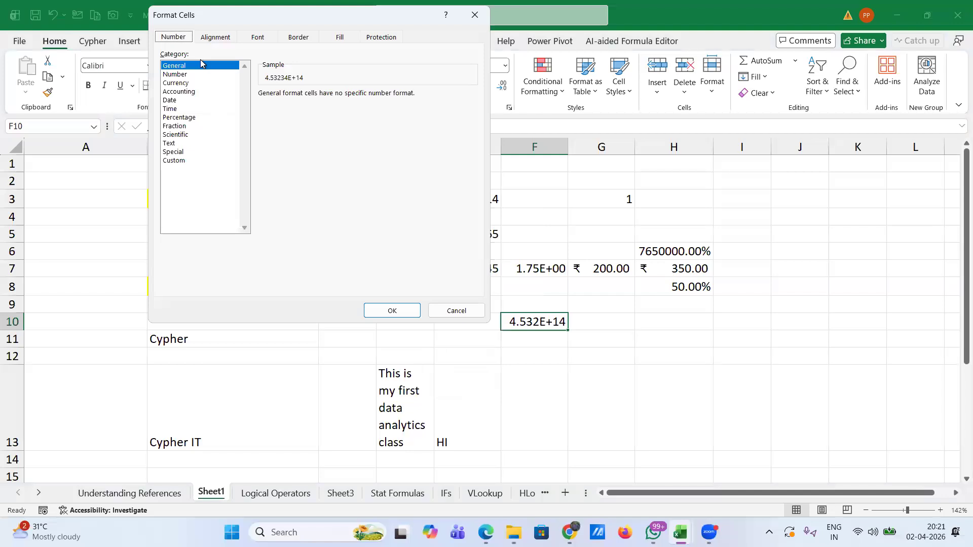
pyautogui.click(171, 144)
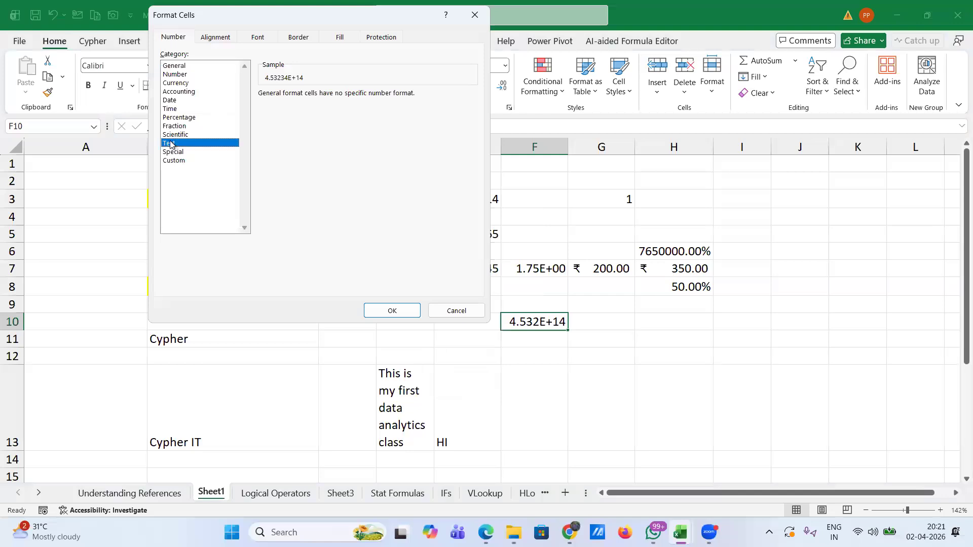
pyautogui.click(173, 129)
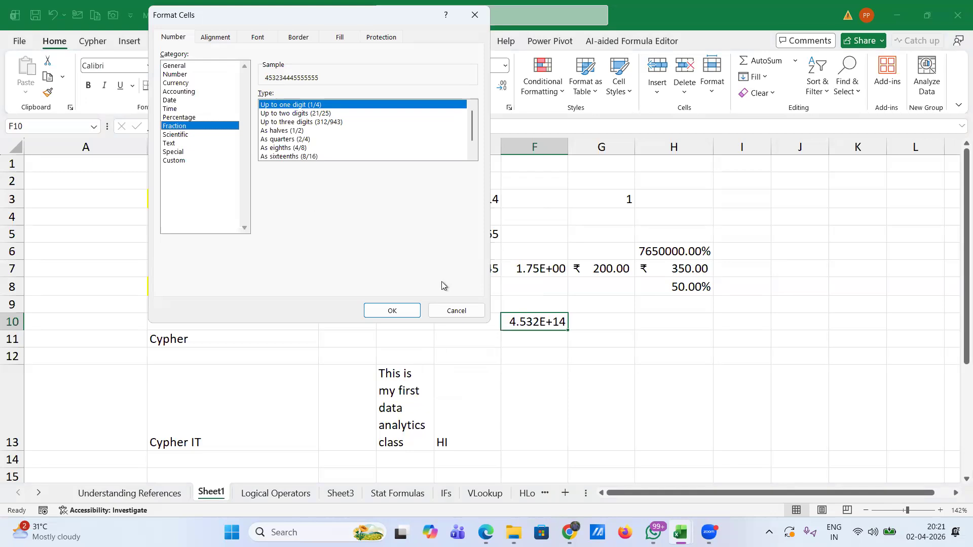
pyautogui.click(451, 311)
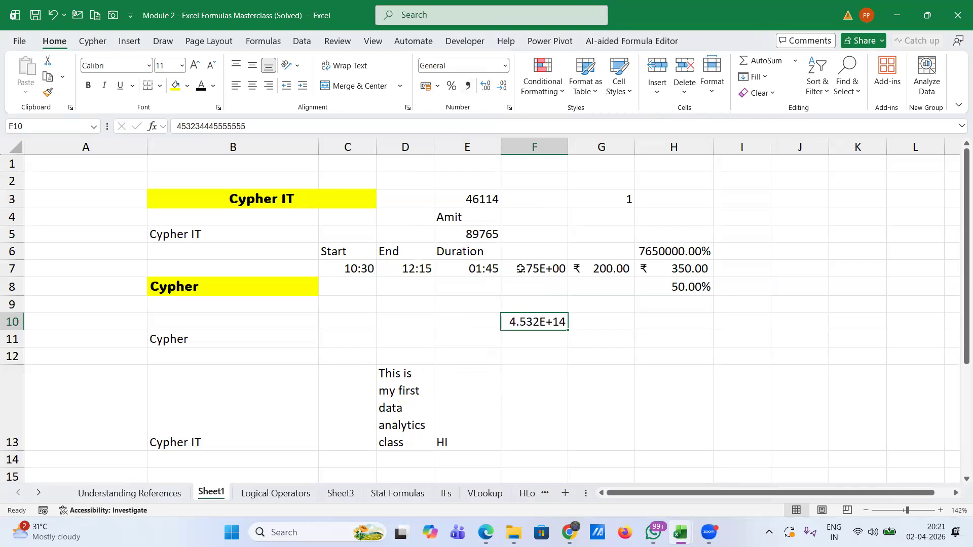
# Reset the percentage in H6 to the General format and apply the Comma Style to it.
pyautogui.click(667, 253)
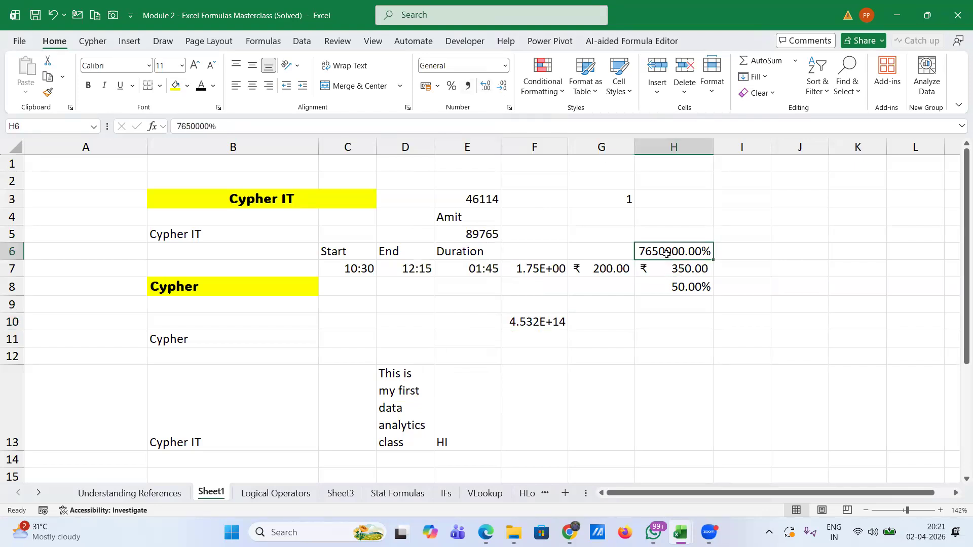
pyautogui.click(504, 67)
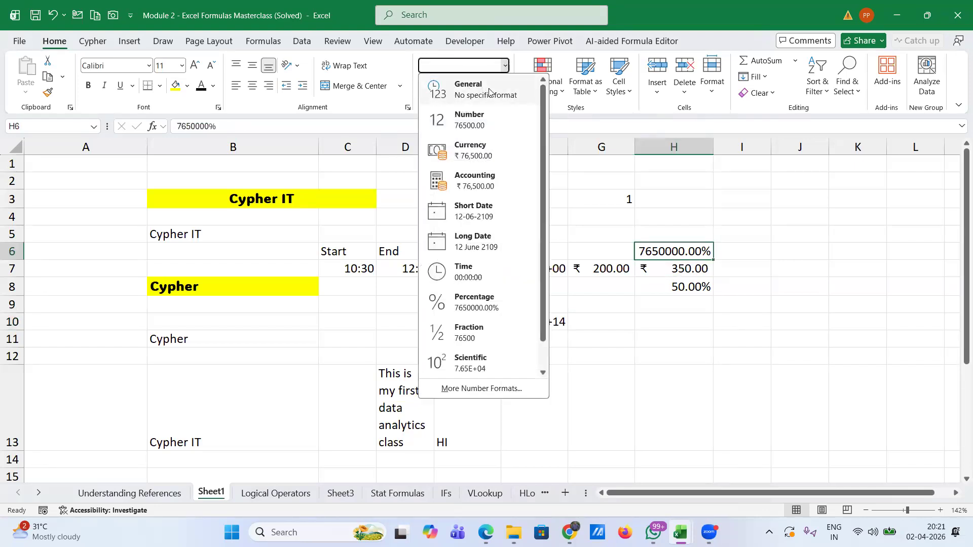
pyautogui.click(471, 90)
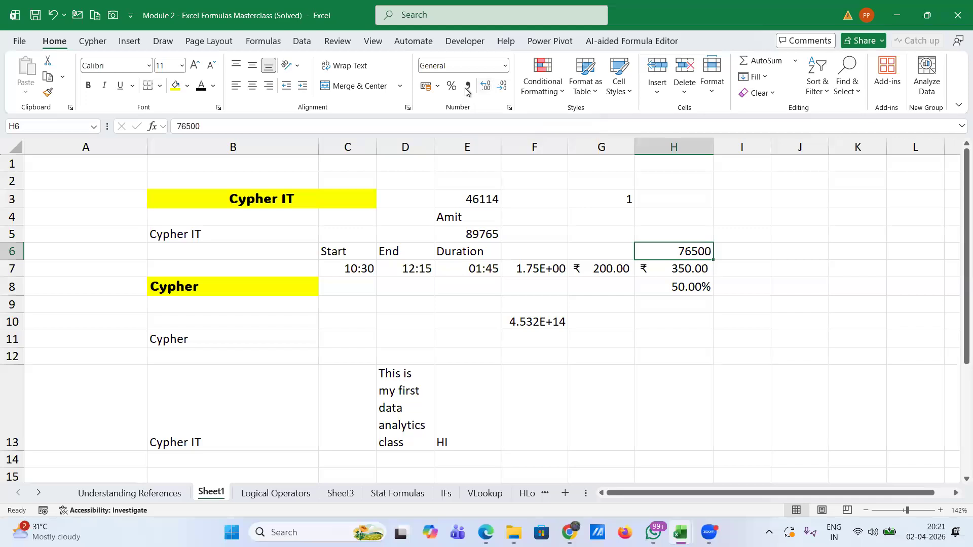
pyautogui.click(467, 90)
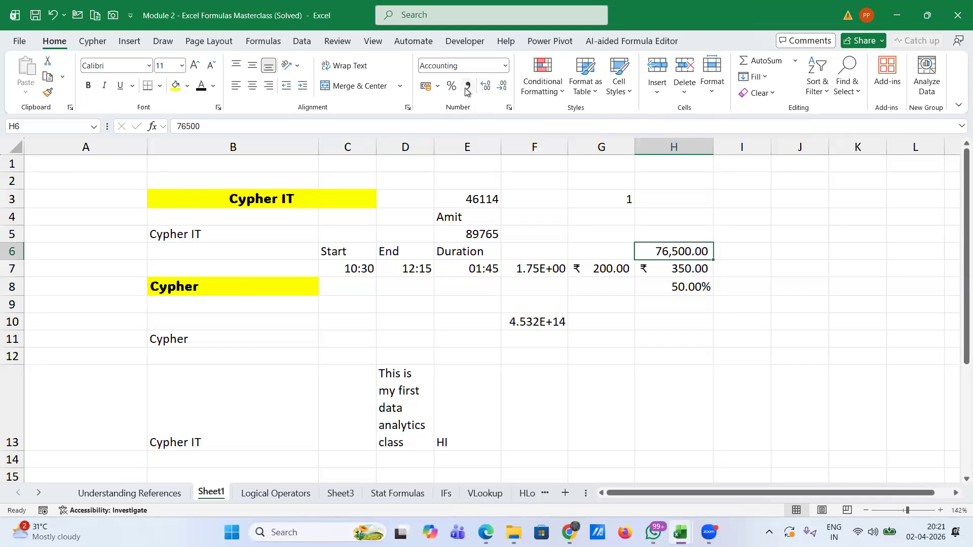
# Change the value in H6 to 1276500.
pyautogui.doubleClick(655, 253)
pyautogui.write('12')
pyautogui.press('Return')
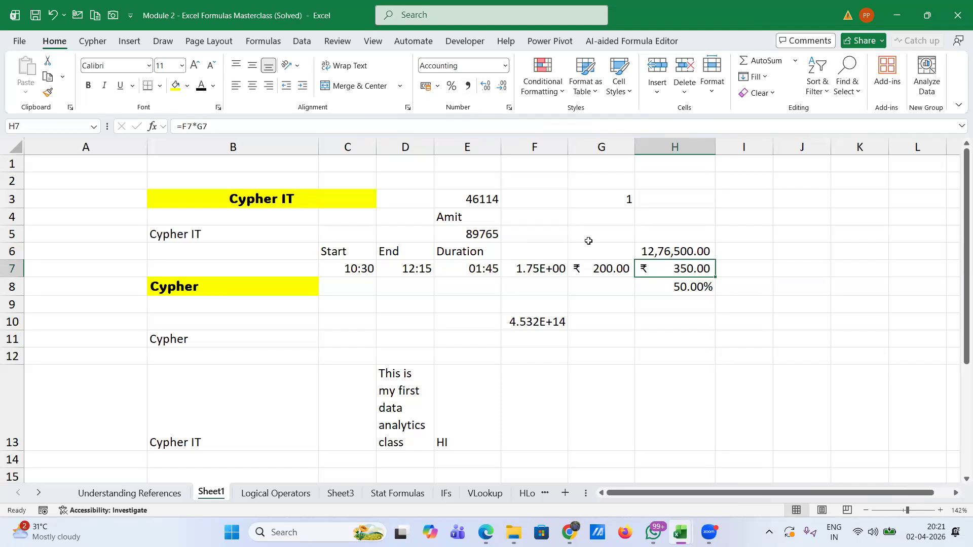
# Apply the Accounting format with the rupee symbol to the value in H6.
pyautogui.click(656, 250)
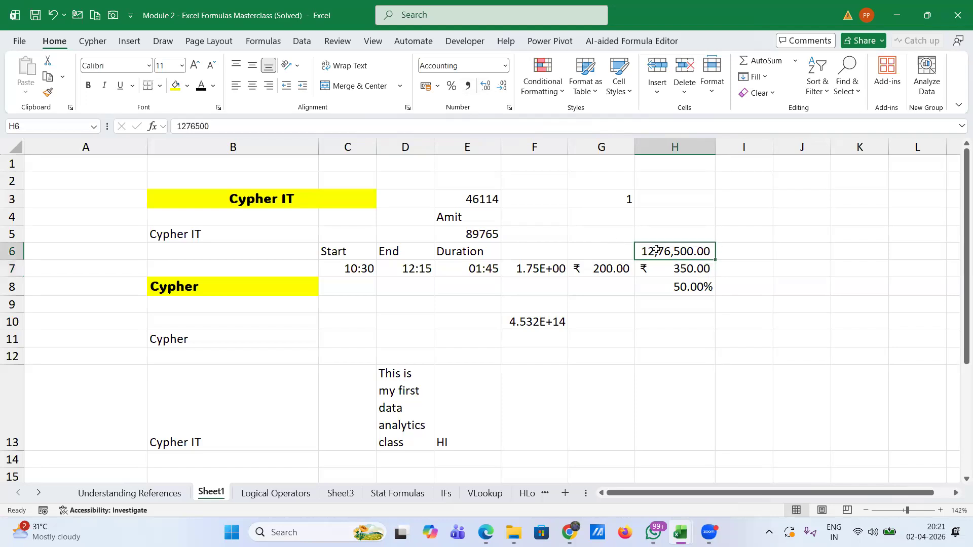
pyautogui.click(505, 66)
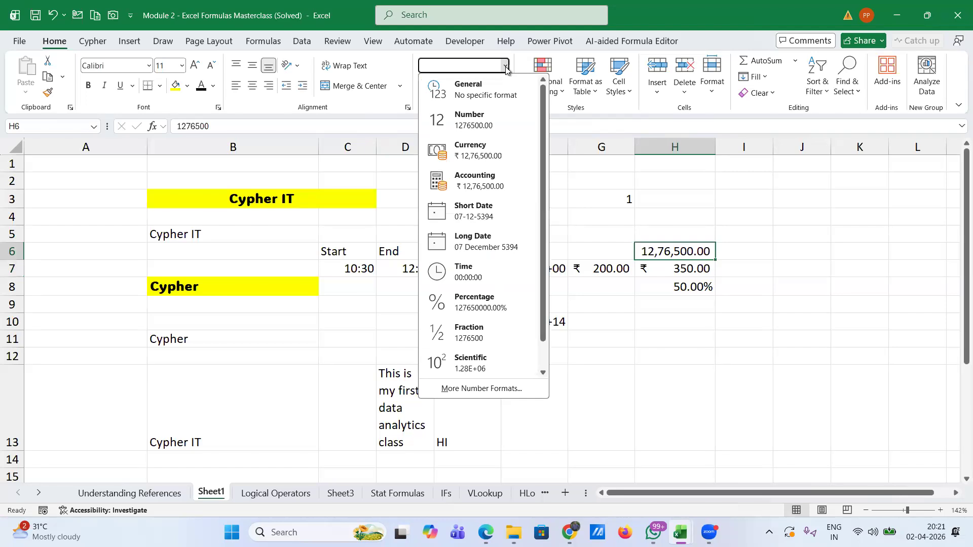
pyautogui.click(488, 182)
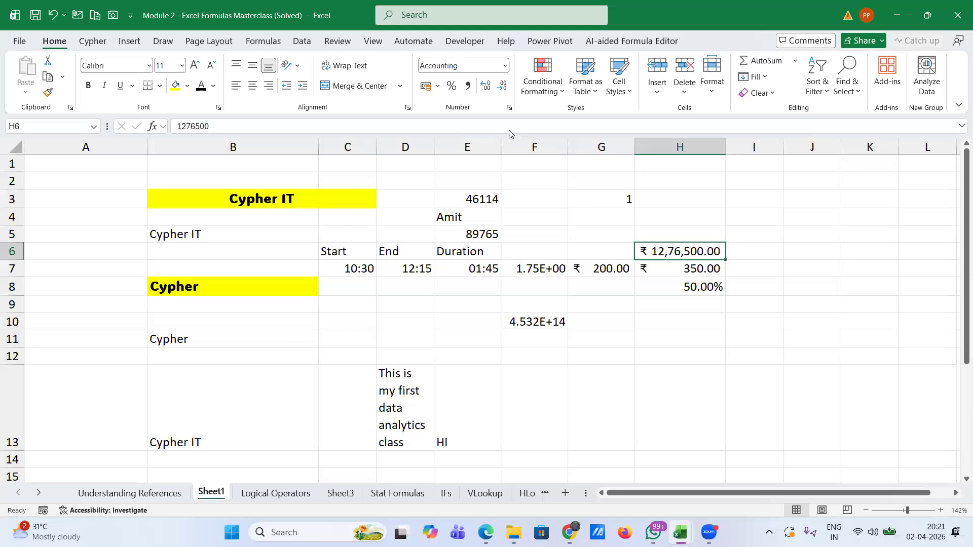
# Switch the accounting currency of the value in H6 to US dollars and return it to the rupee Accounting format.
pyautogui.click(505, 68)
pyautogui.click(505, 67)
pyautogui.click(438, 87)
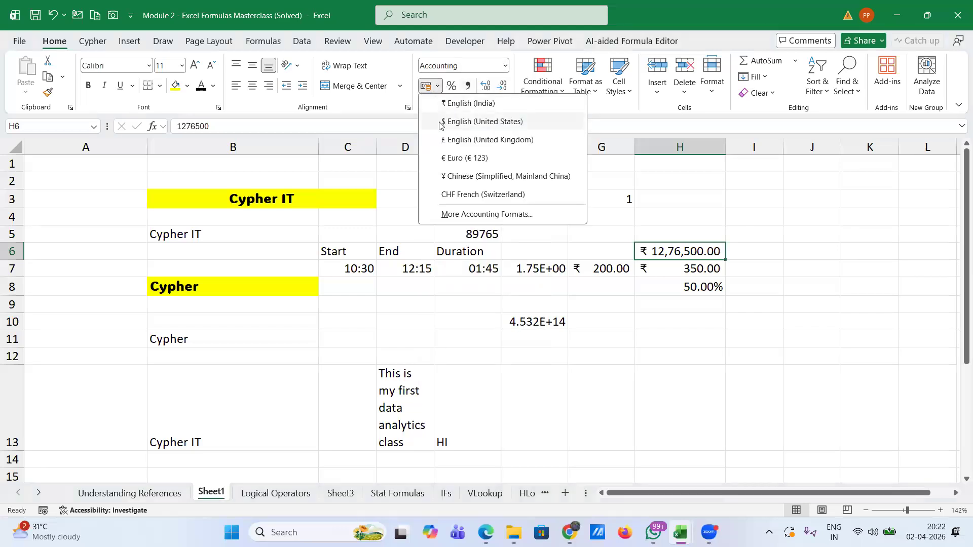
pyautogui.click(440, 123)
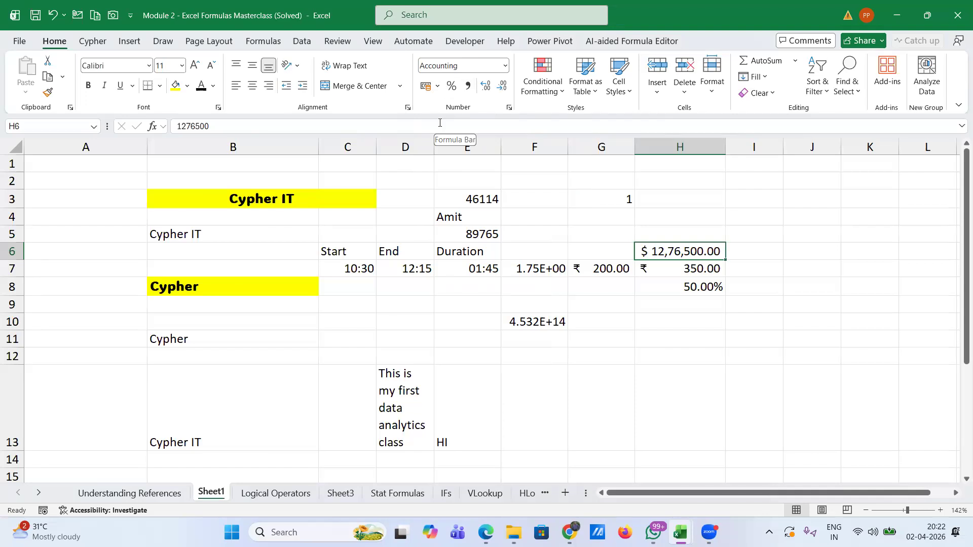
pyautogui.click(505, 66)
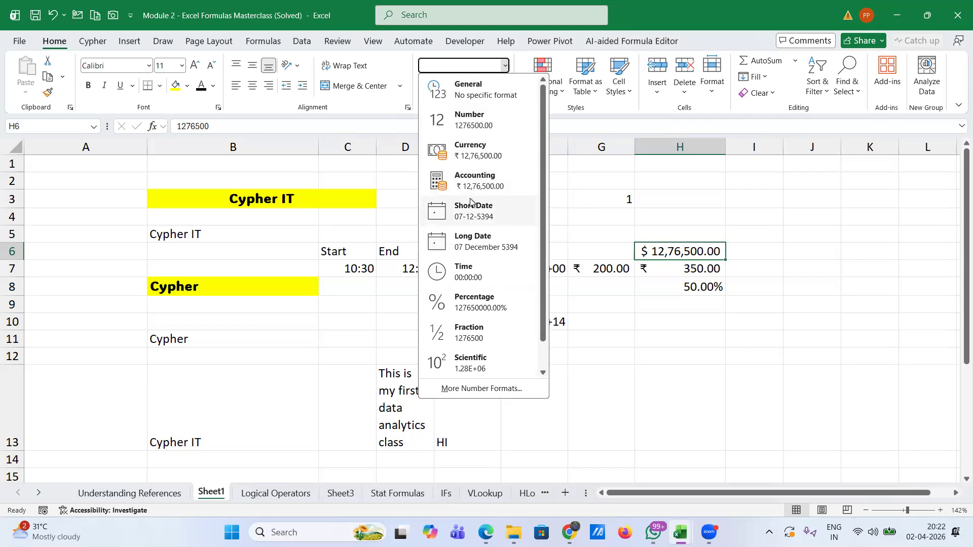
pyautogui.click(473, 182)
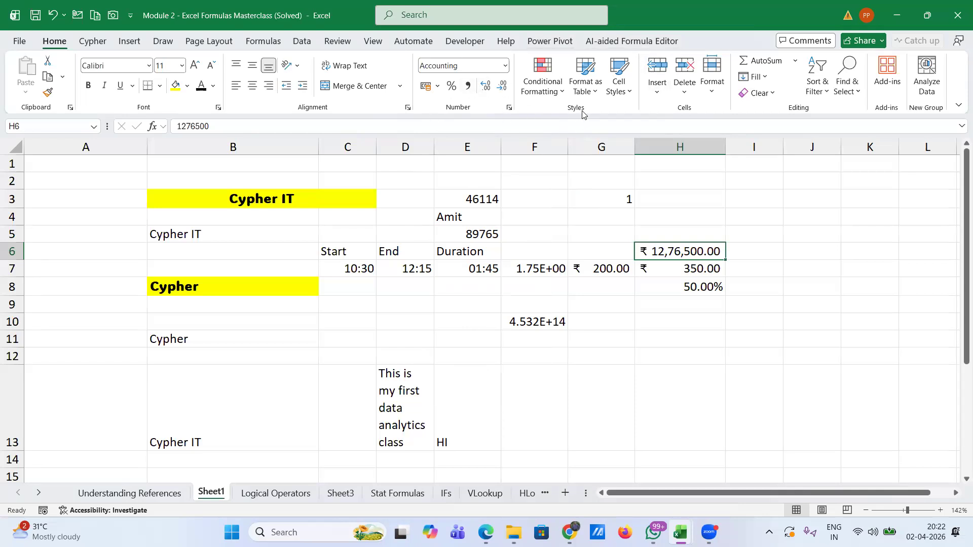
# Look through the Conditional Formatting, Format as Table and Cell Styles options without applying any to H6.
pyautogui.click(563, 93)
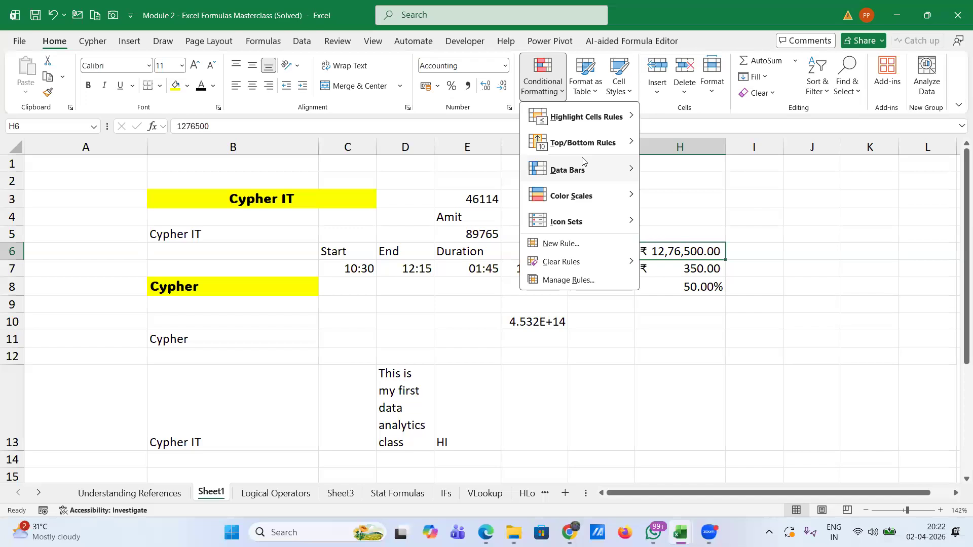
pyautogui.moveTo(582, 161)
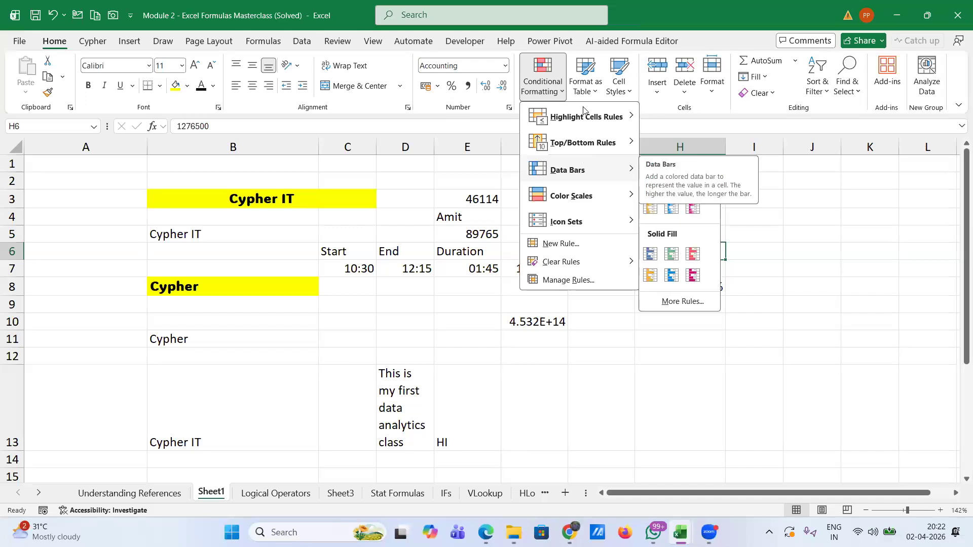
pyautogui.click(593, 93)
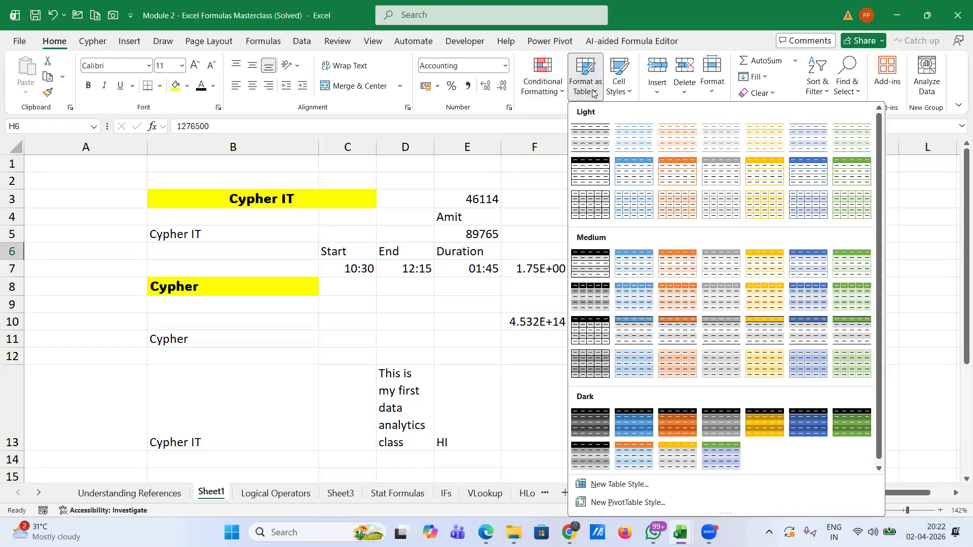
pyautogui.click(593, 93)
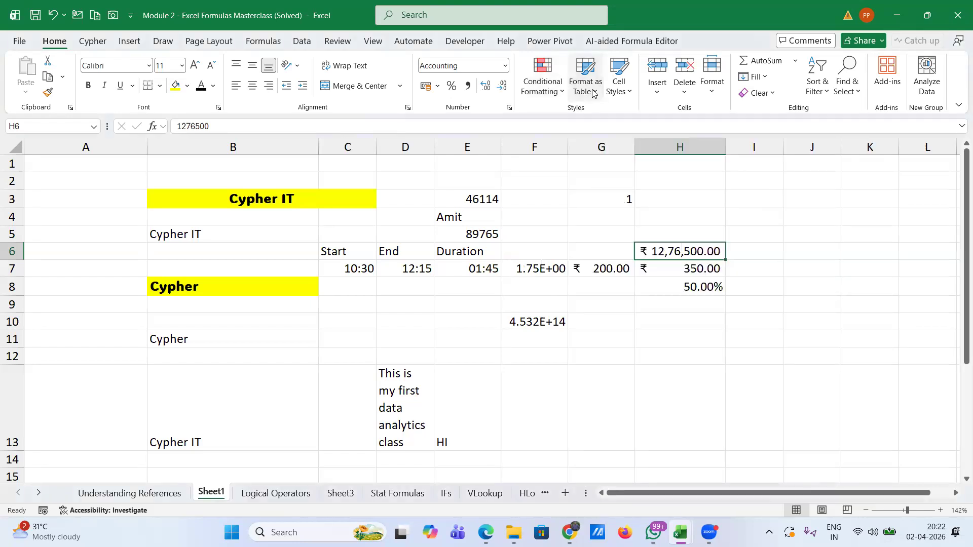
pyautogui.click(626, 95)
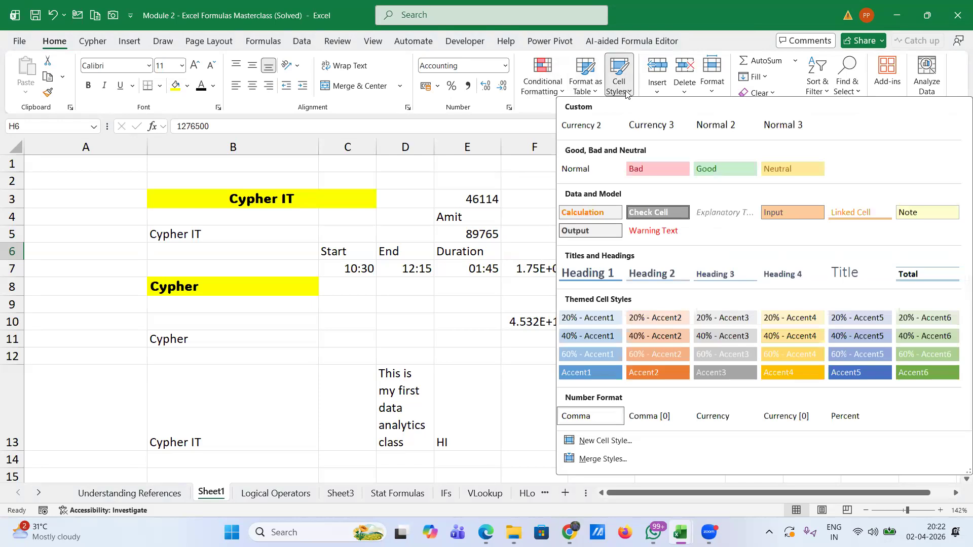
pyautogui.click(626, 94)
# Examine the available cell insertion, AutoSum, Fill, Sort & Filter and Find & Select commands without running any.
pyautogui.click(657, 91)
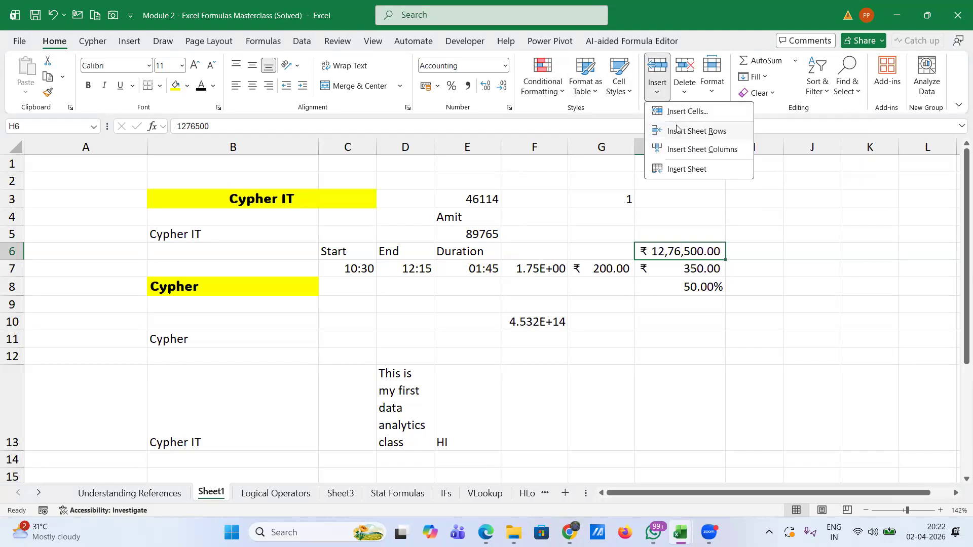
pyautogui.click(685, 94)
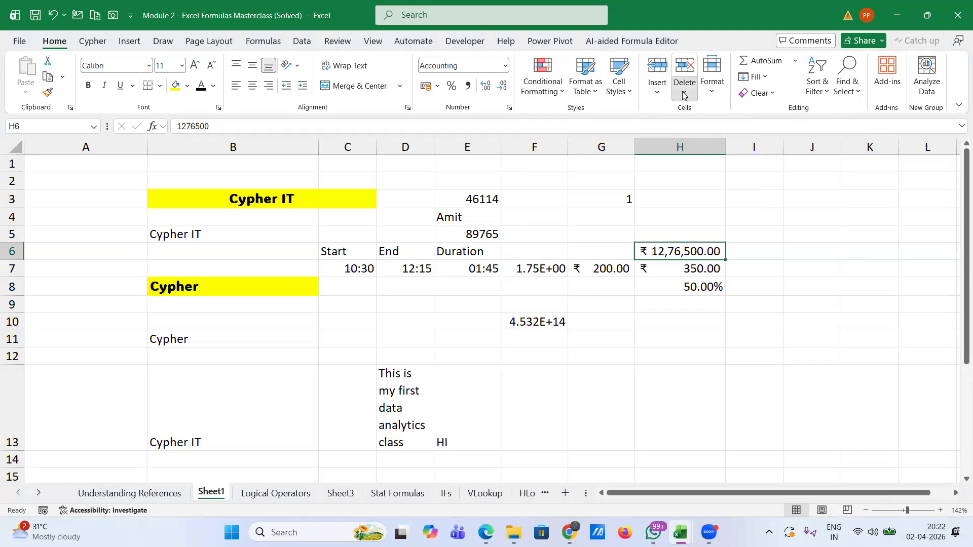
pyautogui.click(713, 91)
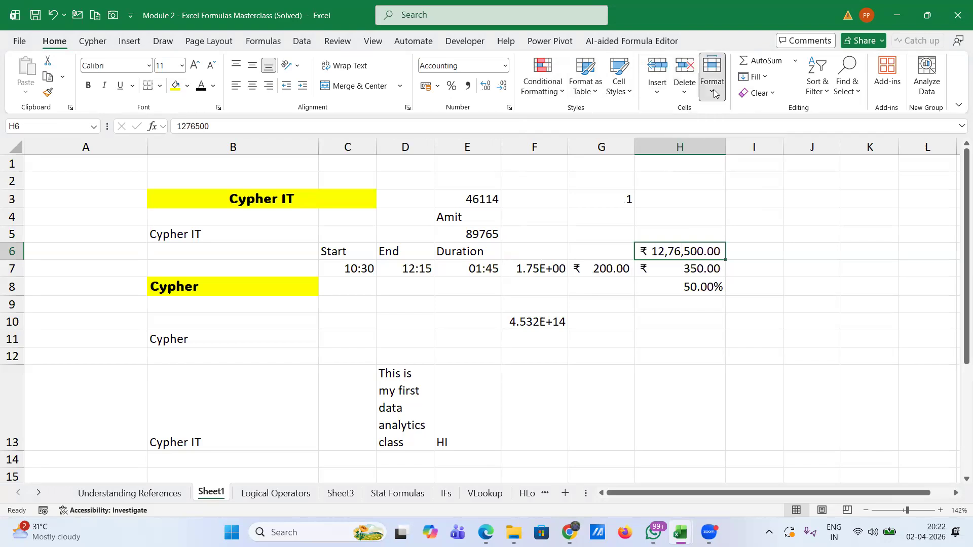
pyautogui.click(795, 62)
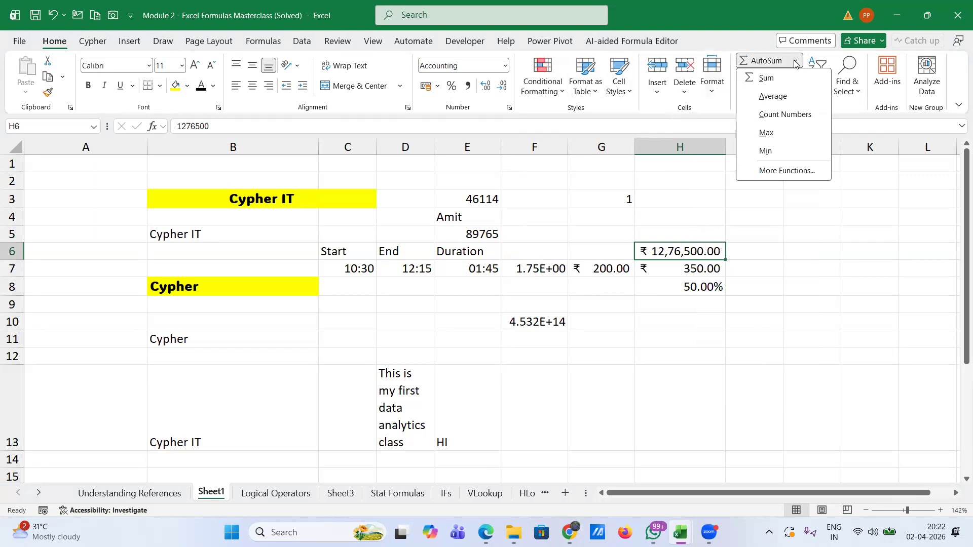
pyautogui.click(795, 62)
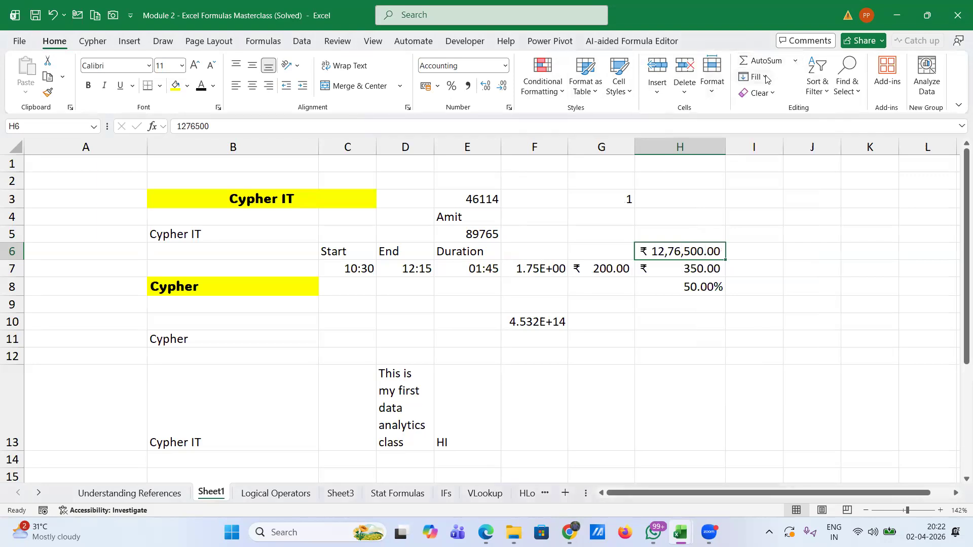
pyautogui.click(765, 78)
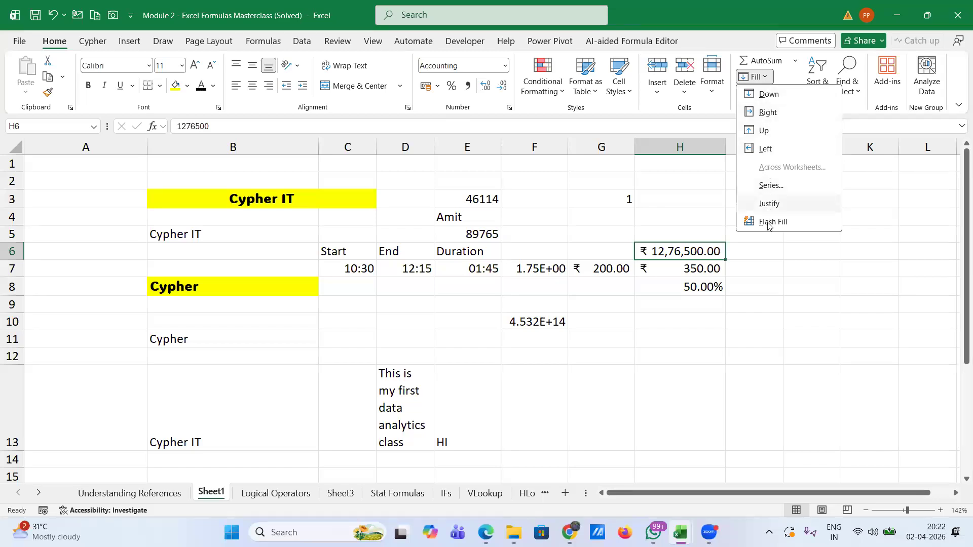
pyautogui.click(752, 34)
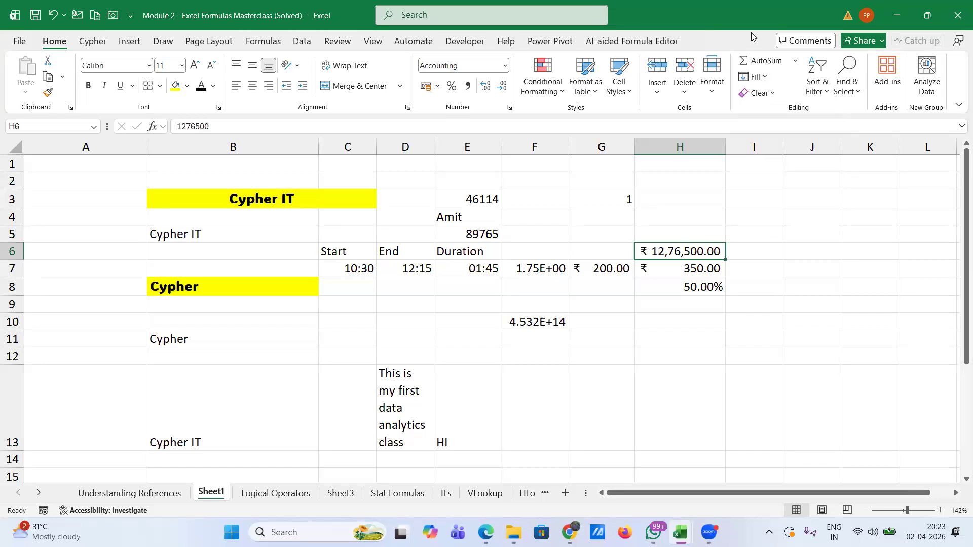
pyautogui.click(824, 95)
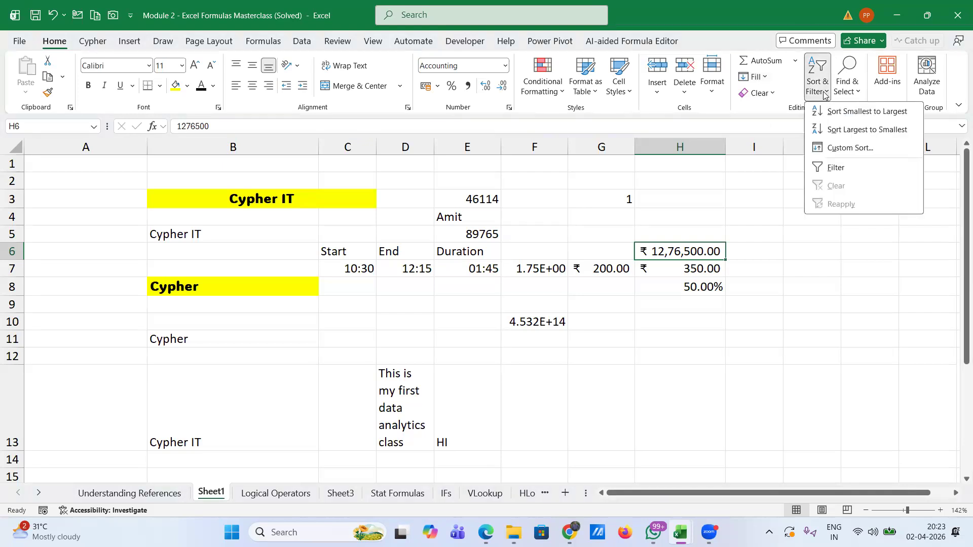
pyautogui.click(855, 91)
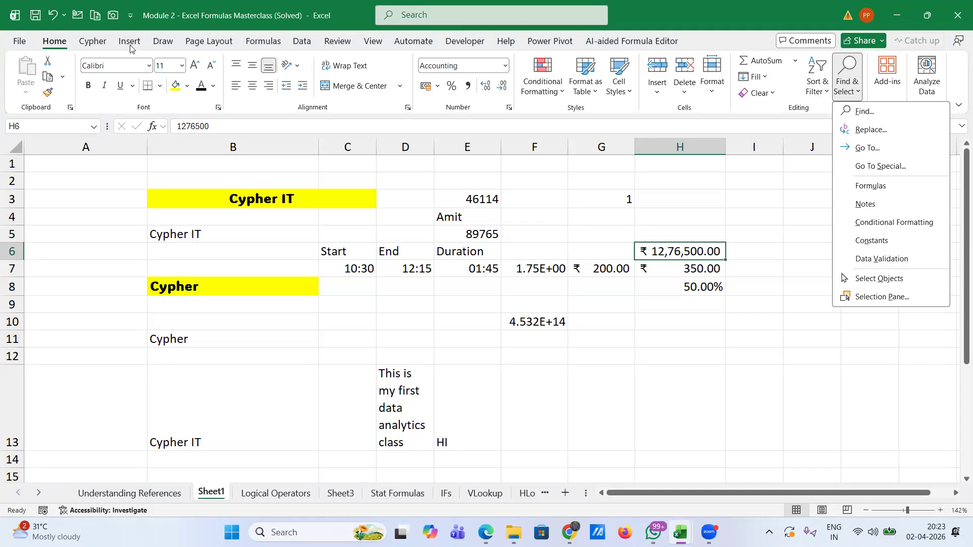
# Add a new custom tab after the Cypher tab in the ribbon customization options.
pyautogui.click(92, 42)
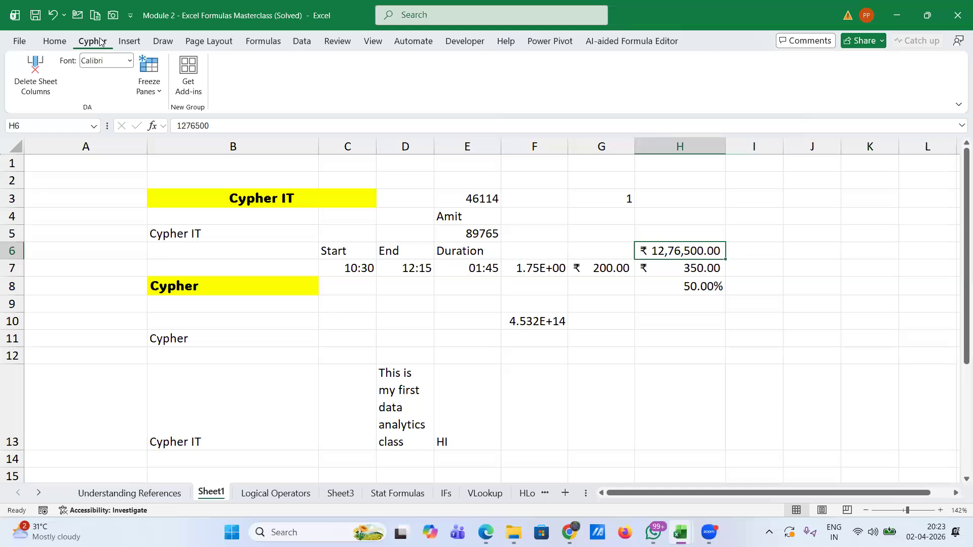
pyautogui.click(16, 41)
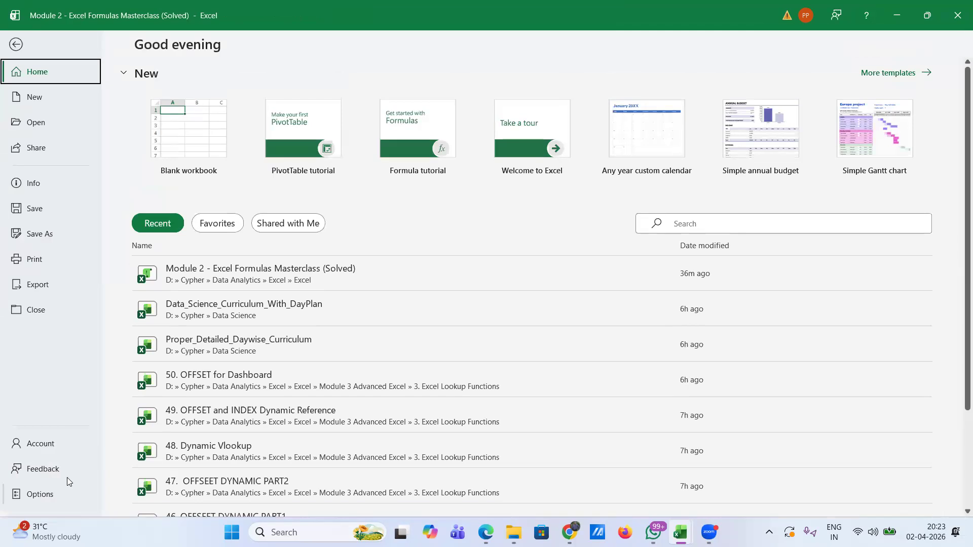
pyautogui.click(56, 492)
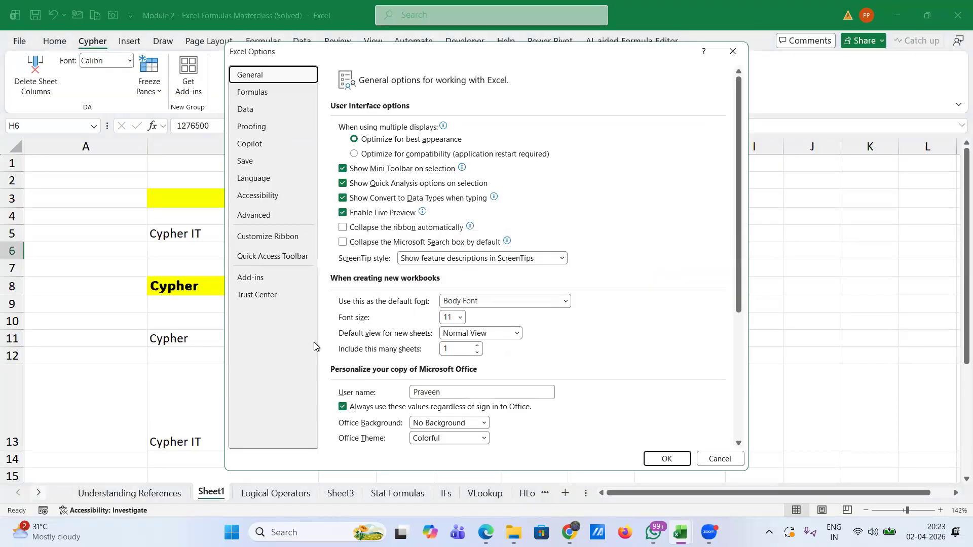
pyautogui.click(273, 238)
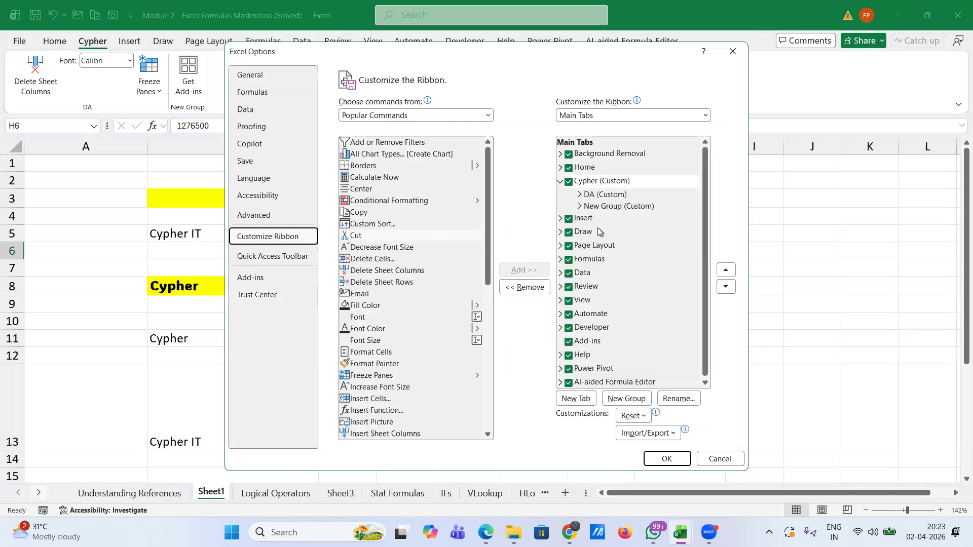
pyautogui.click(586, 401)
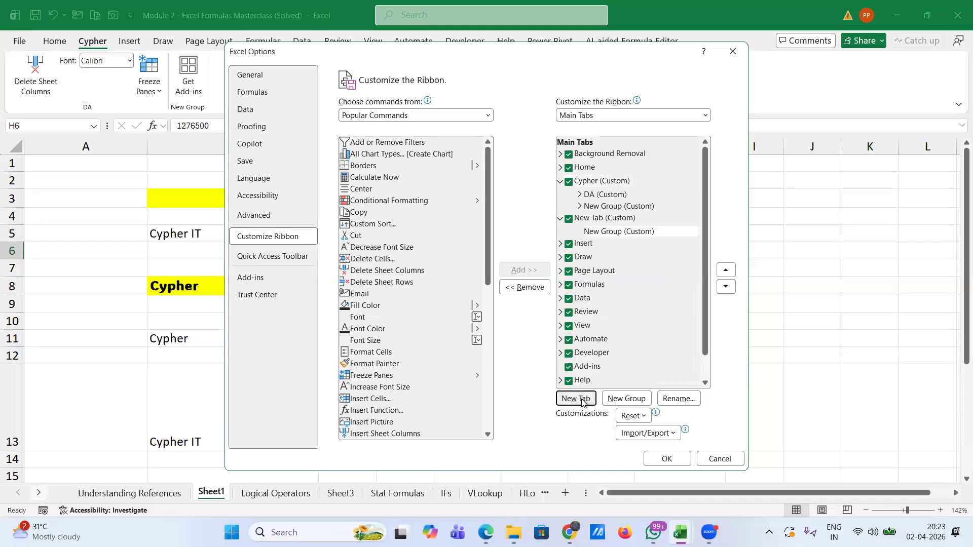
# Add the Cut, Delete Cells and Fill Color commands to the new custom tab's group.
pyautogui.click(604, 233)
pyautogui.click(356, 239)
pyautogui.click(524, 270)
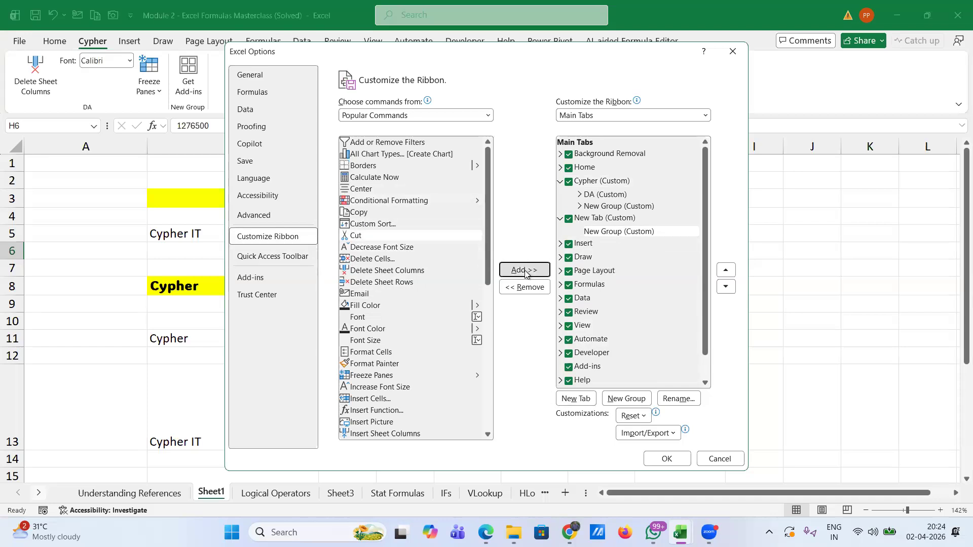
pyautogui.click(381, 261)
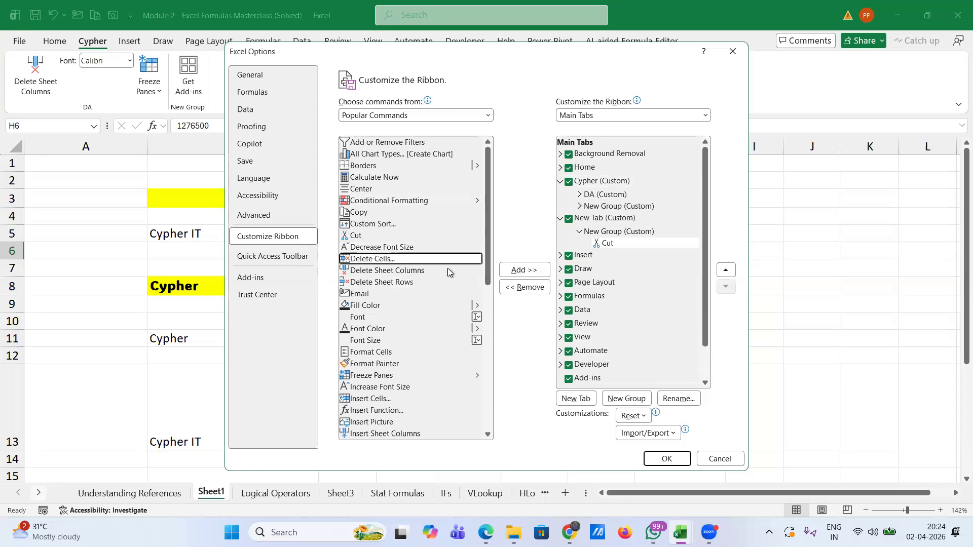
pyautogui.click(528, 273)
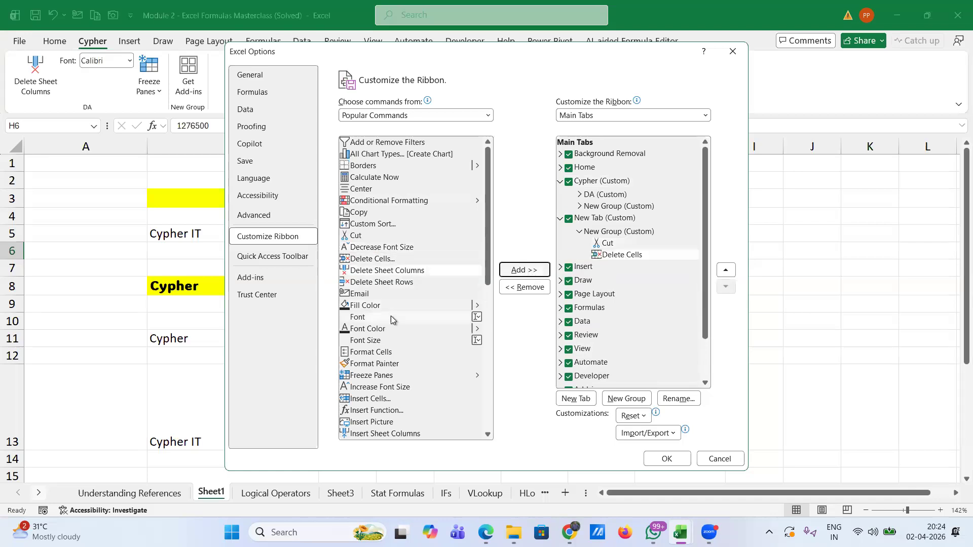
pyautogui.click(371, 306)
pyautogui.click(525, 271)
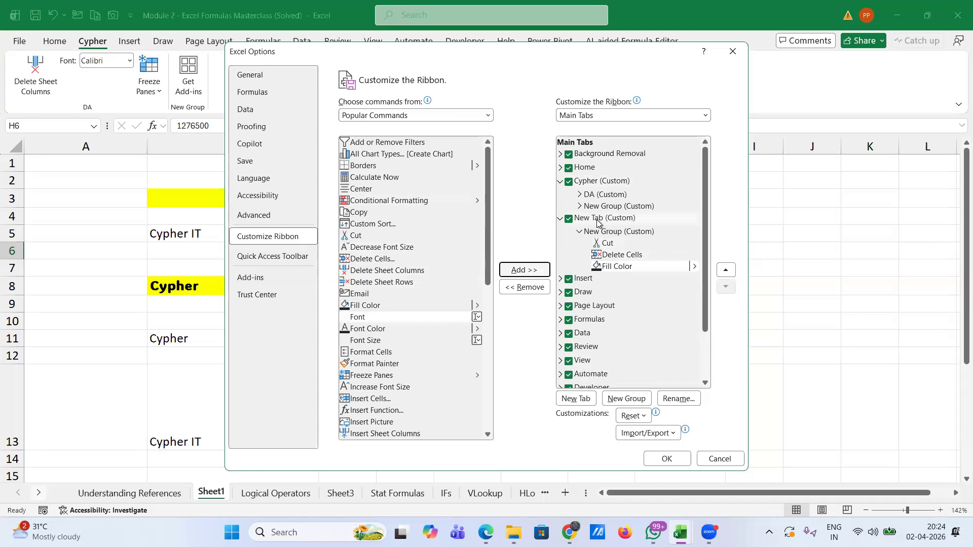
# Rename the new custom tab to Analytica, apply the ribbon customization and display the tab's commands.
pyautogui.click(672, 398)
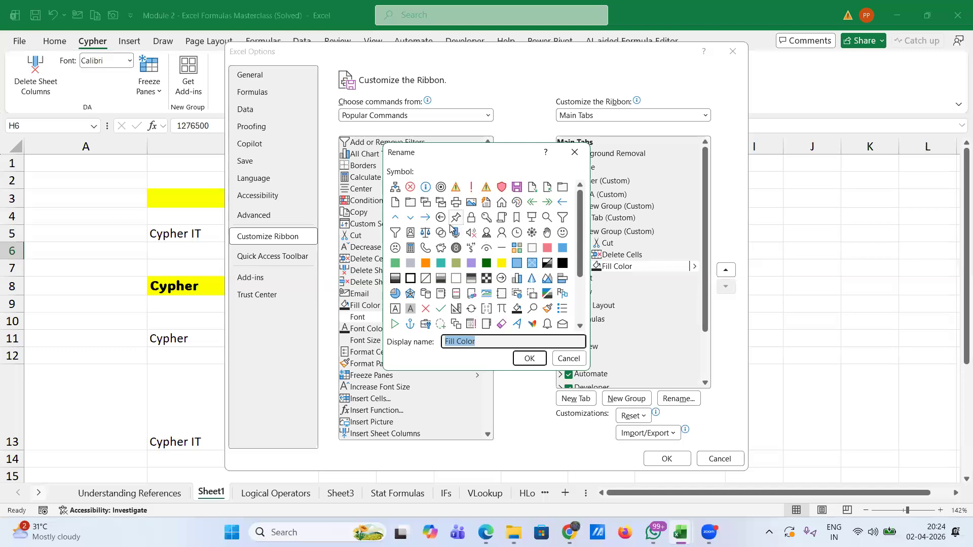
pyautogui.click(568, 359)
pyautogui.click(607, 232)
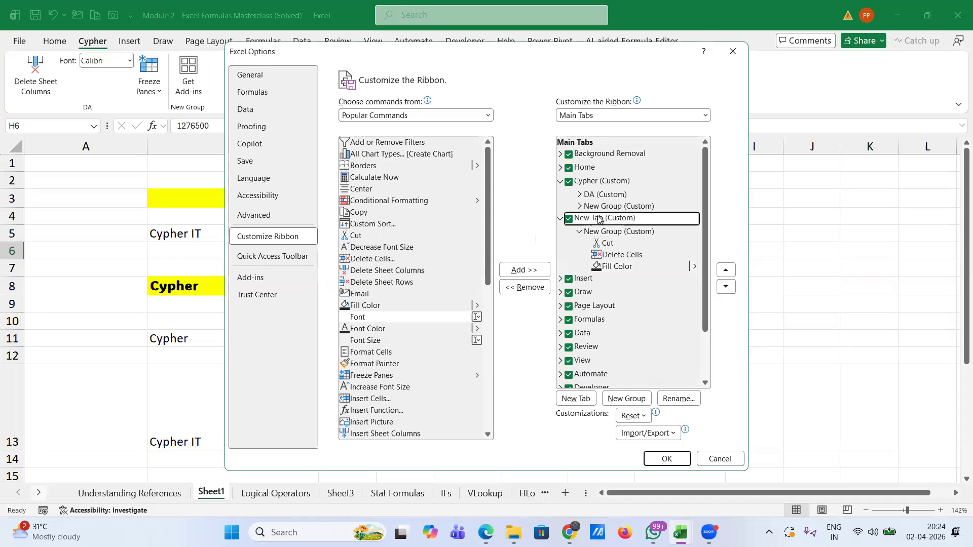
pyautogui.click(689, 400)
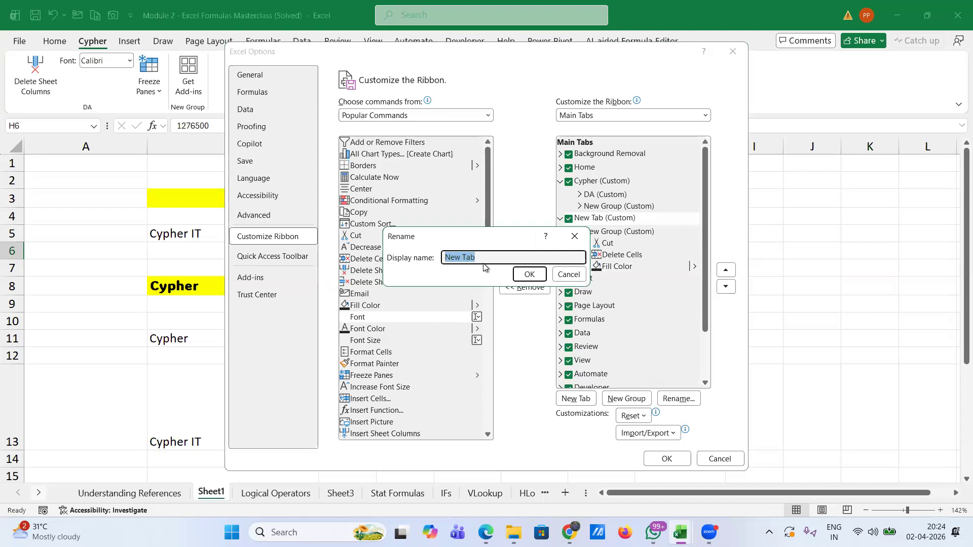
pyautogui.write('Analytica')
pyautogui.click(527, 275)
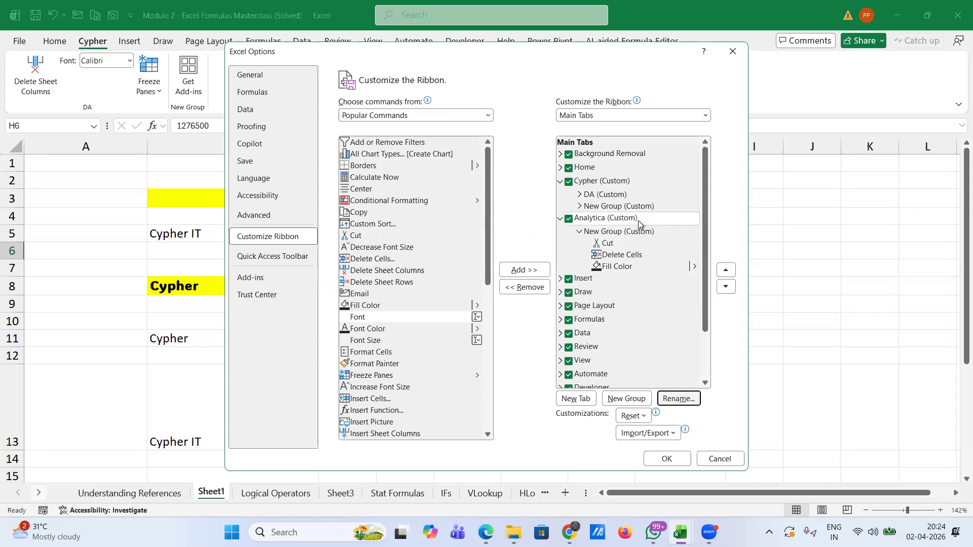
pyautogui.click(668, 459)
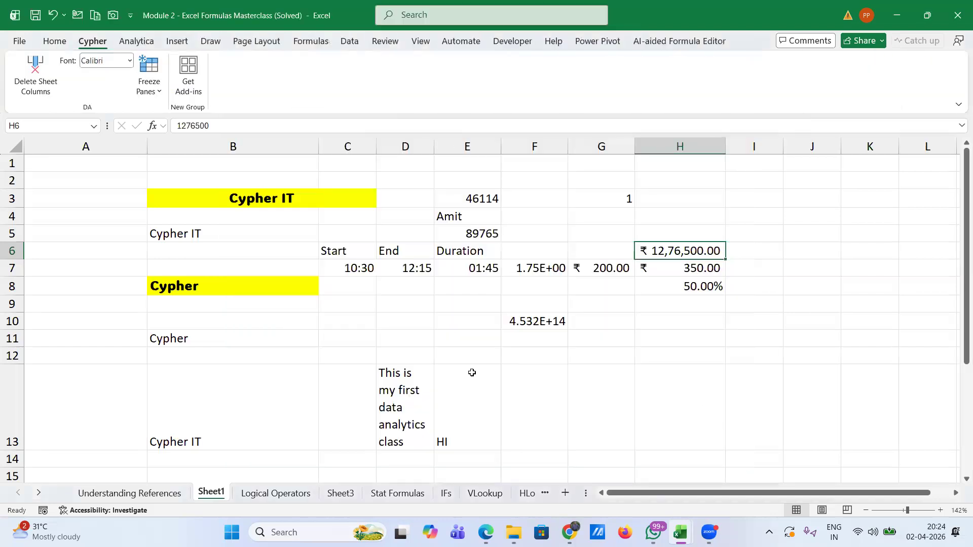
pyautogui.click(144, 43)
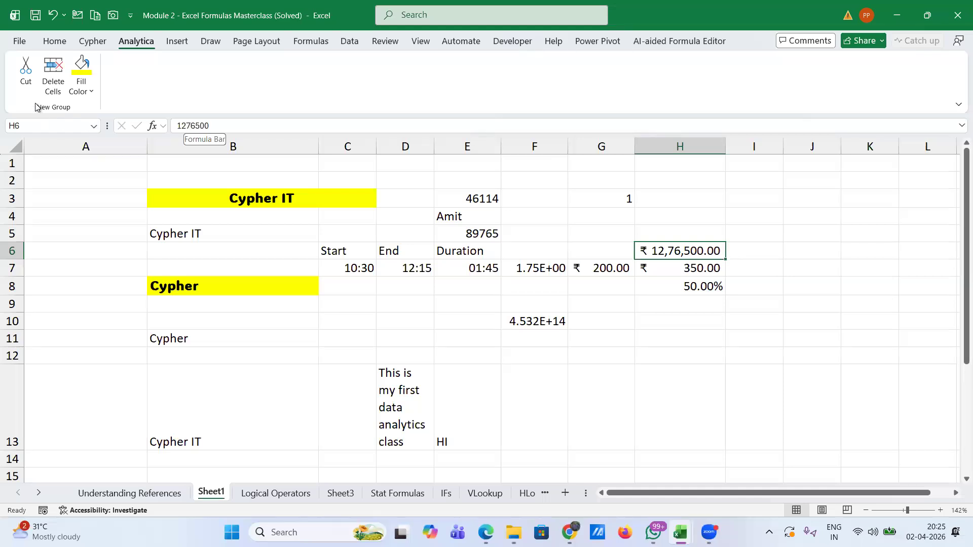
# Remove the Analytica custom tab in the ribbon customization options and apply the change.
pyautogui.click(20, 44)
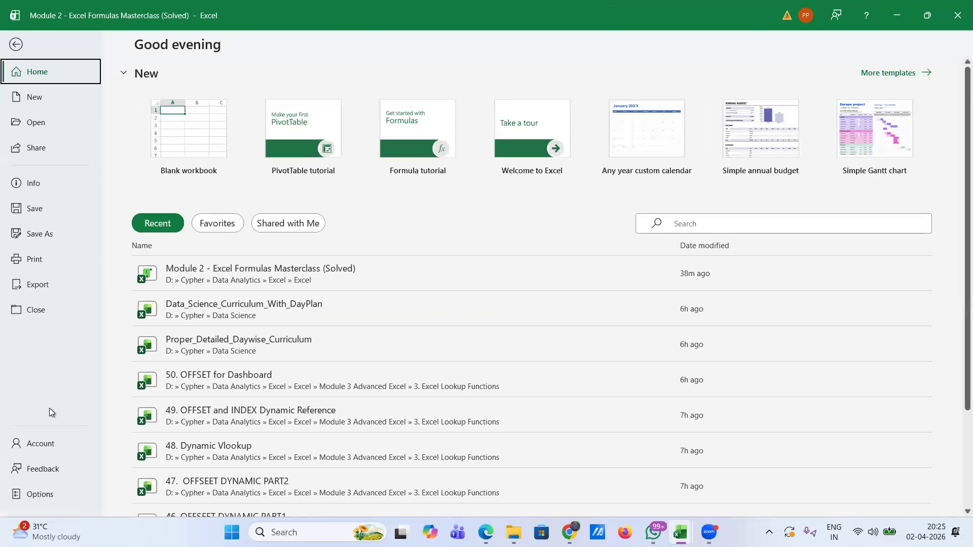
pyautogui.press('Up')
pyautogui.press('Return')
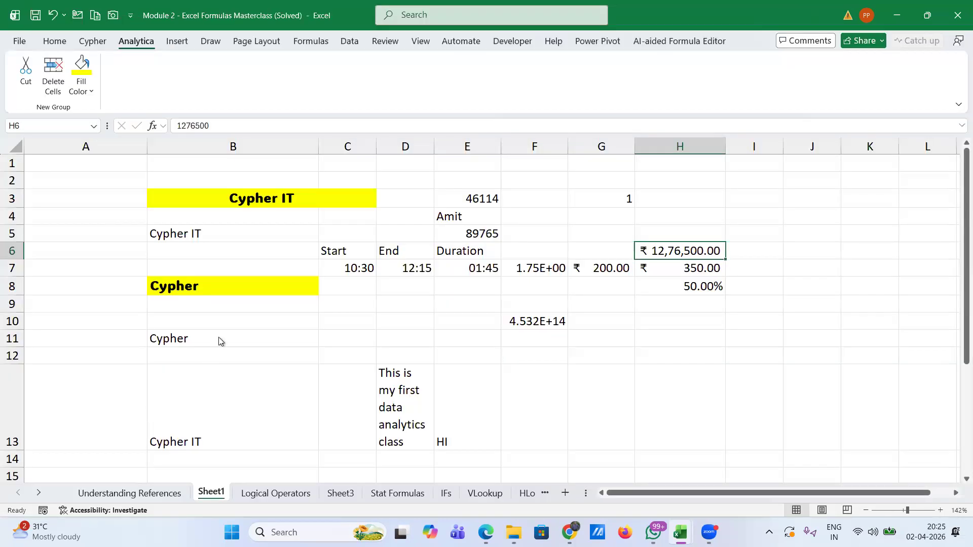
pyautogui.click(287, 240)
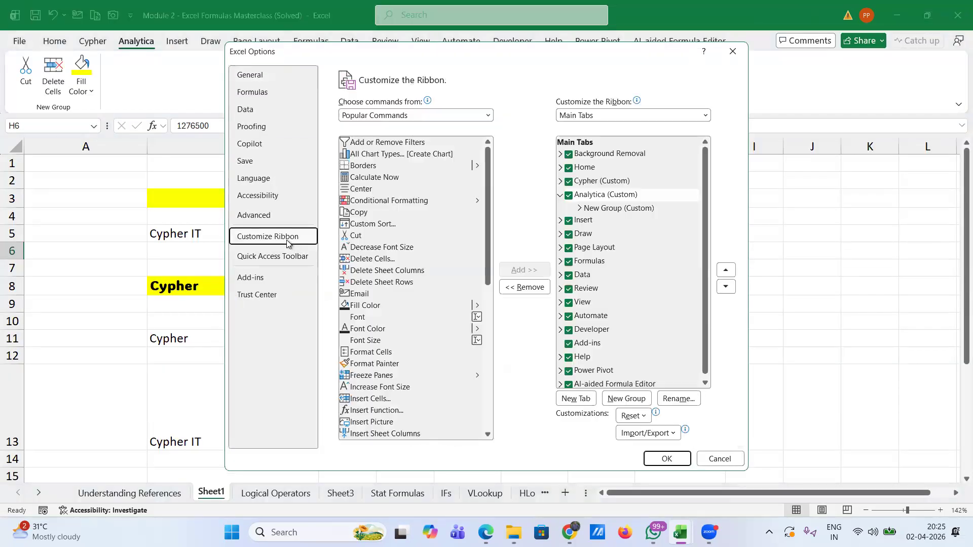
pyautogui.click(601, 197)
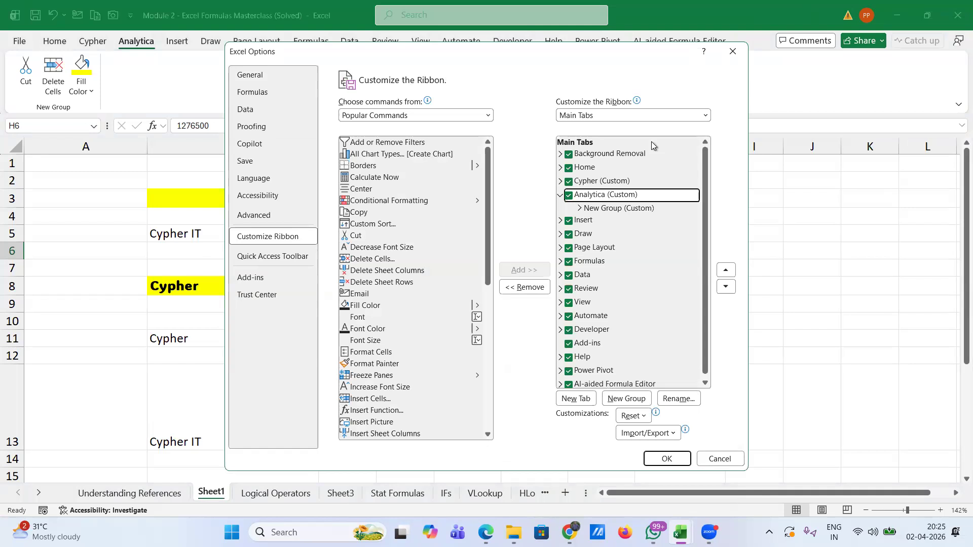
pyautogui.rightClick(608, 196)
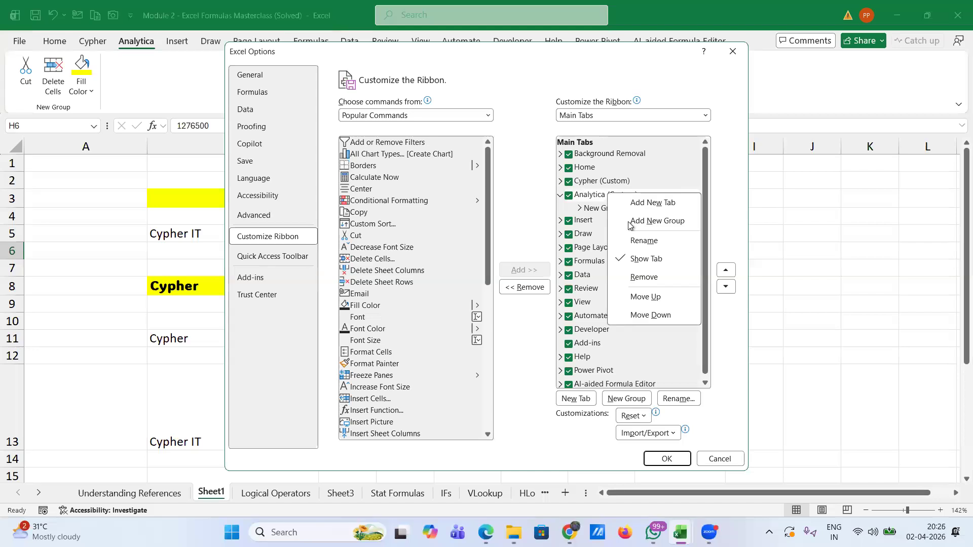
pyautogui.click(650, 279)
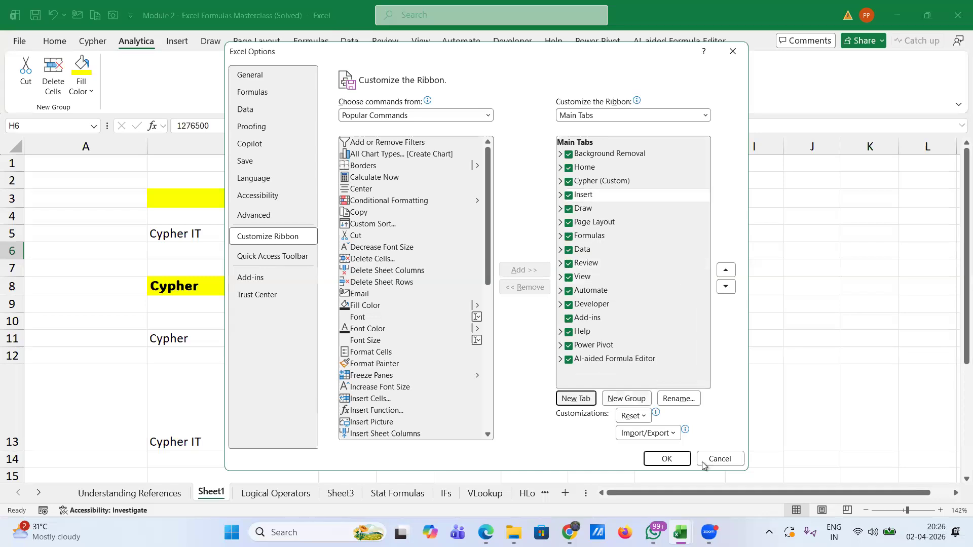
pyautogui.click(671, 462)
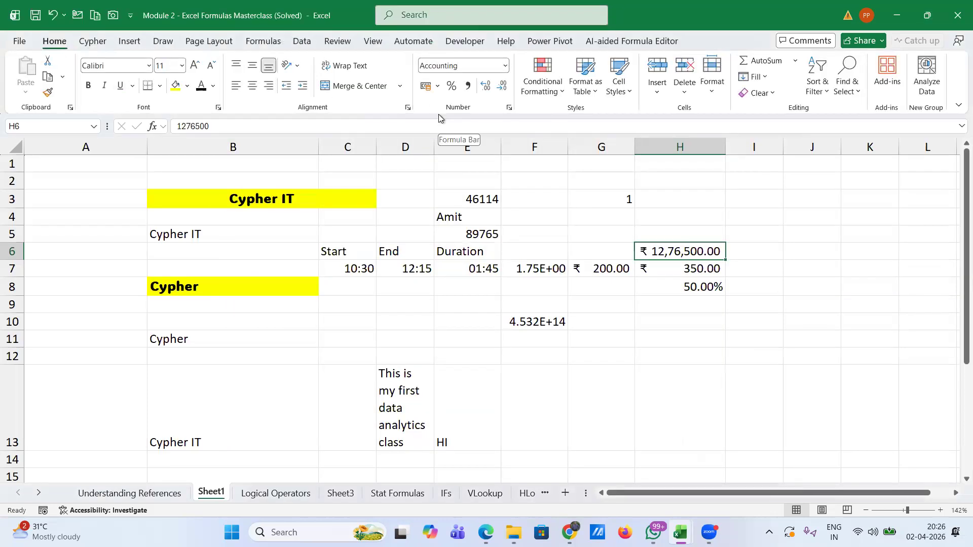
# Draw a freehand black pen stroke and a thicker red pen stroke across the data on Sheet1.
pyautogui.click(133, 40)
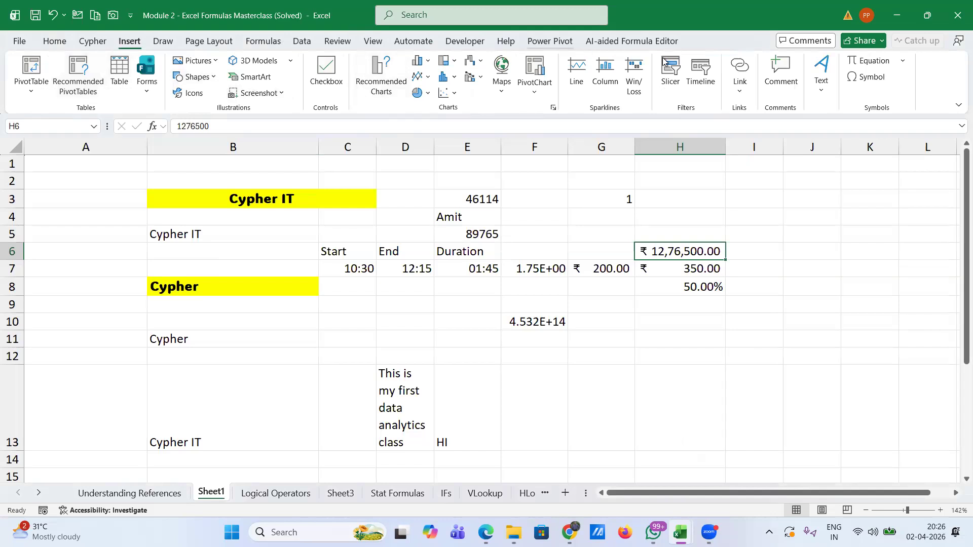
pyautogui.click(163, 42)
pyautogui.click(175, 77)
pyautogui.moveTo(116, 237)
pyautogui.mouseDown()
pyautogui.moveTo(224, 282)
pyautogui.moveTo(456, 301)
pyautogui.moveTo(476, 272)
pyautogui.mouseUp()
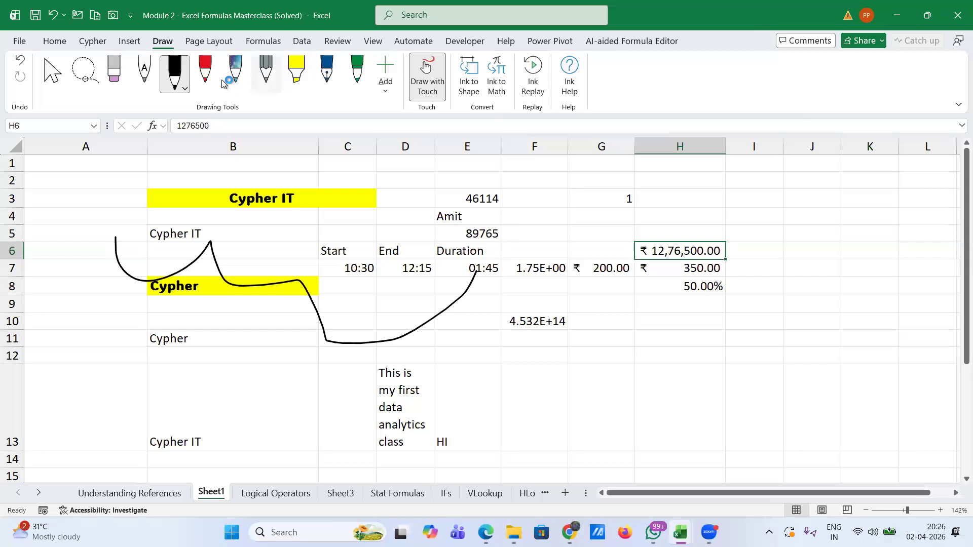
pyautogui.click(206, 75)
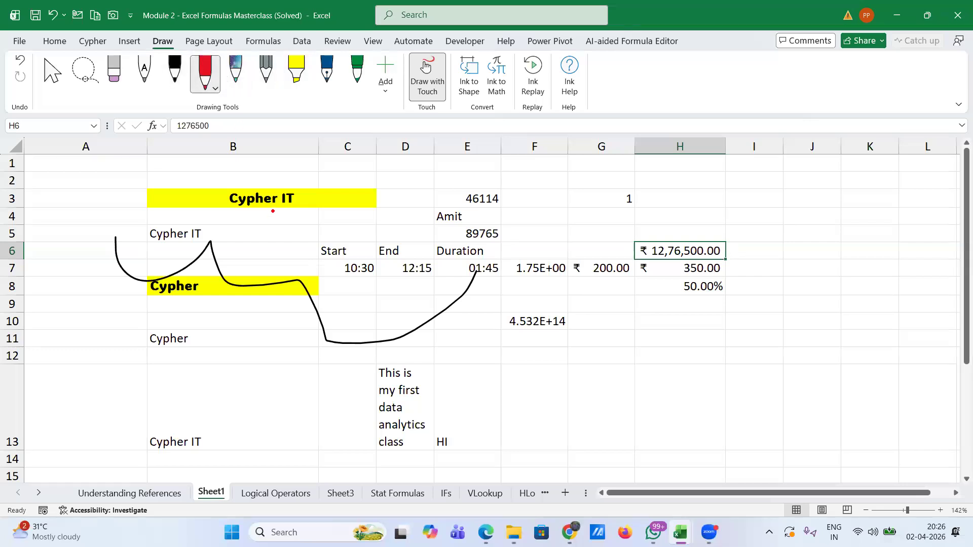
pyautogui.moveTo(272, 210)
pyautogui.mouseDown()
pyautogui.moveTo(435, 218)
pyautogui.moveTo(555, 338)
pyautogui.moveTo(437, 188)
pyautogui.moveTo(464, 166)
pyautogui.mouseUp()
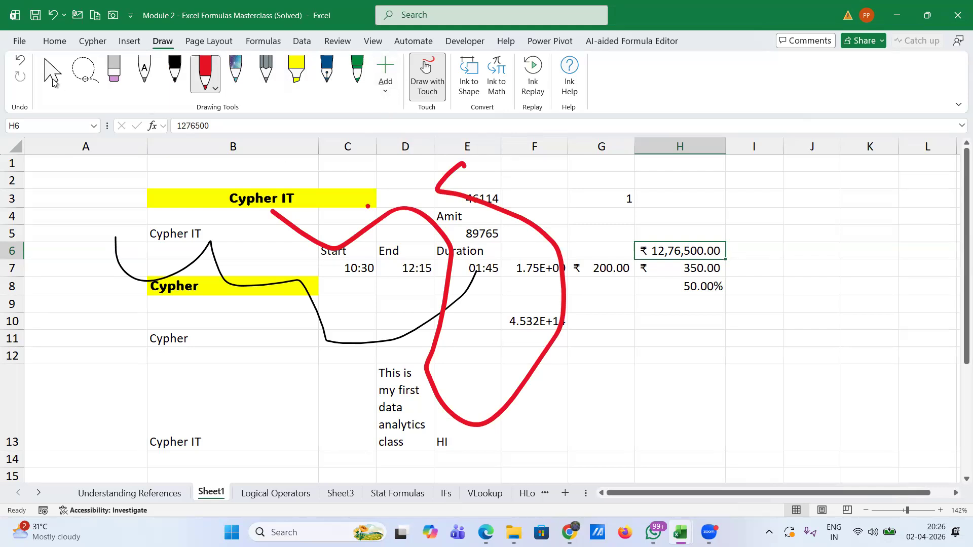
# Delete the red ink stroke, the black ink stroke and the small red ink dot from the sheet.
pyautogui.click(53, 74)
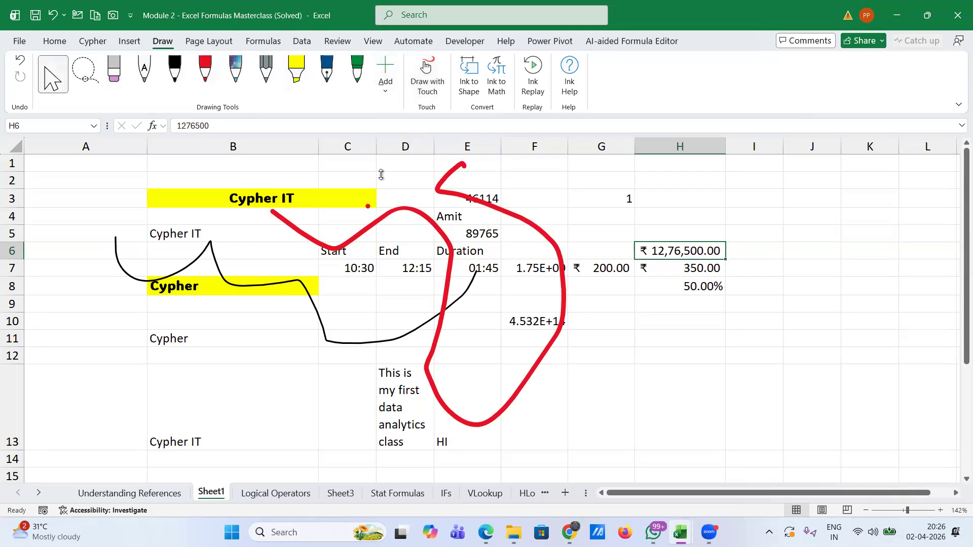
pyautogui.click(388, 218)
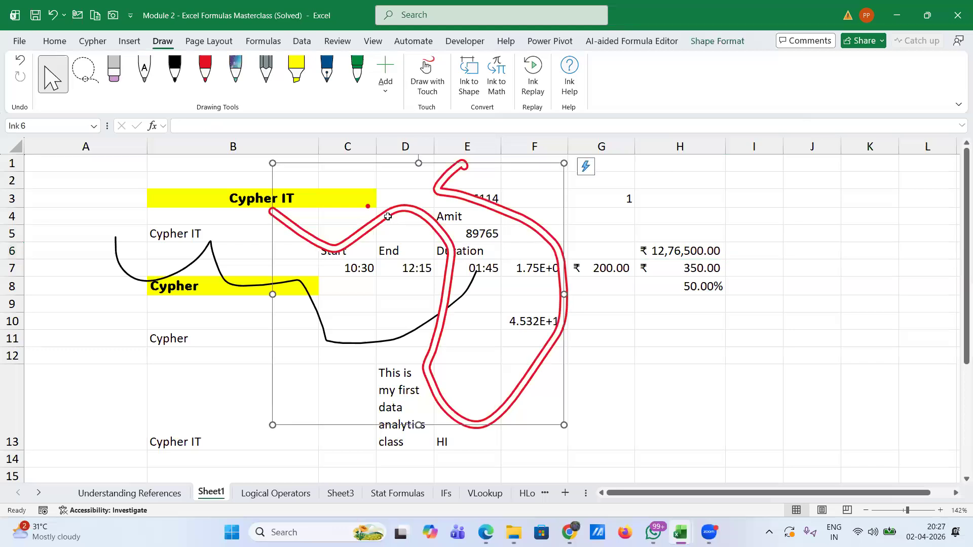
pyautogui.press('Delete')
pyautogui.click(304, 288)
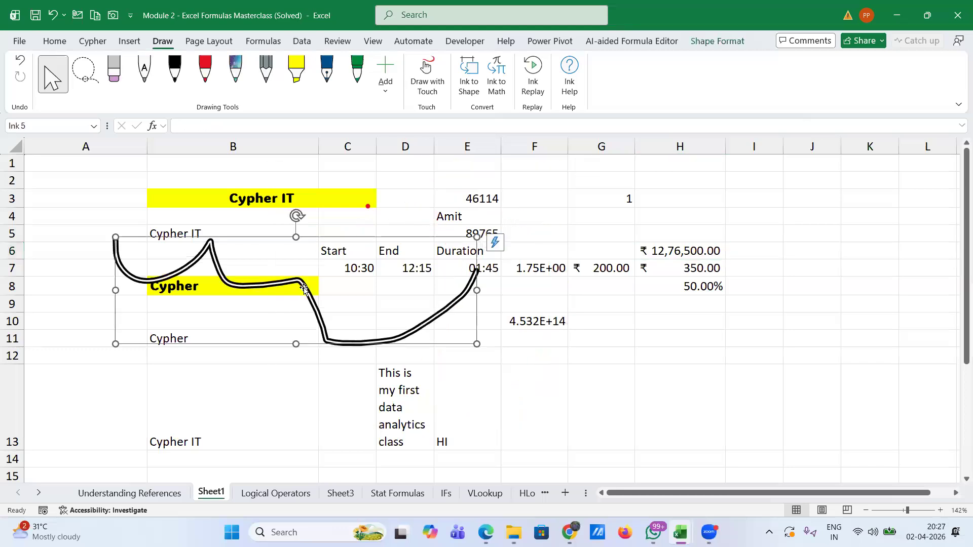
pyautogui.press('Delete')
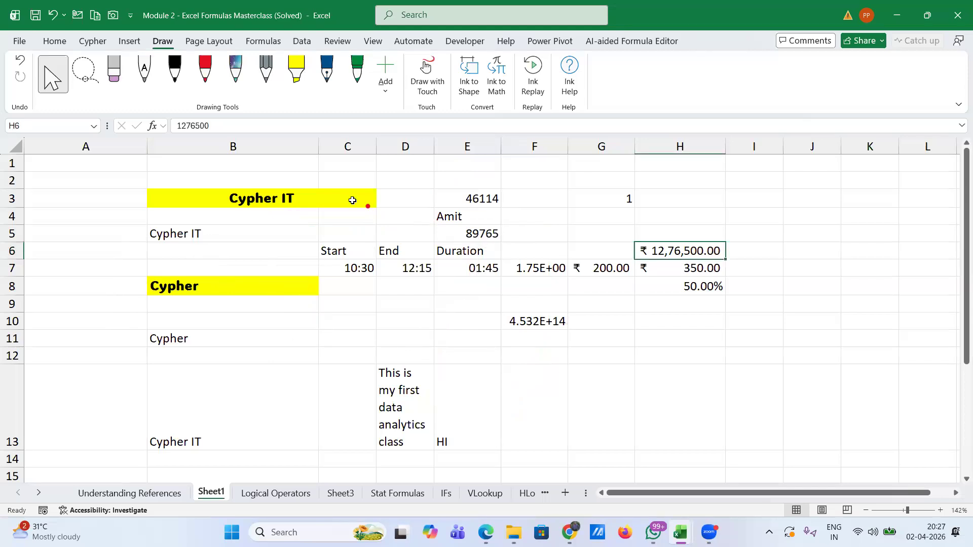
pyautogui.click(367, 206)
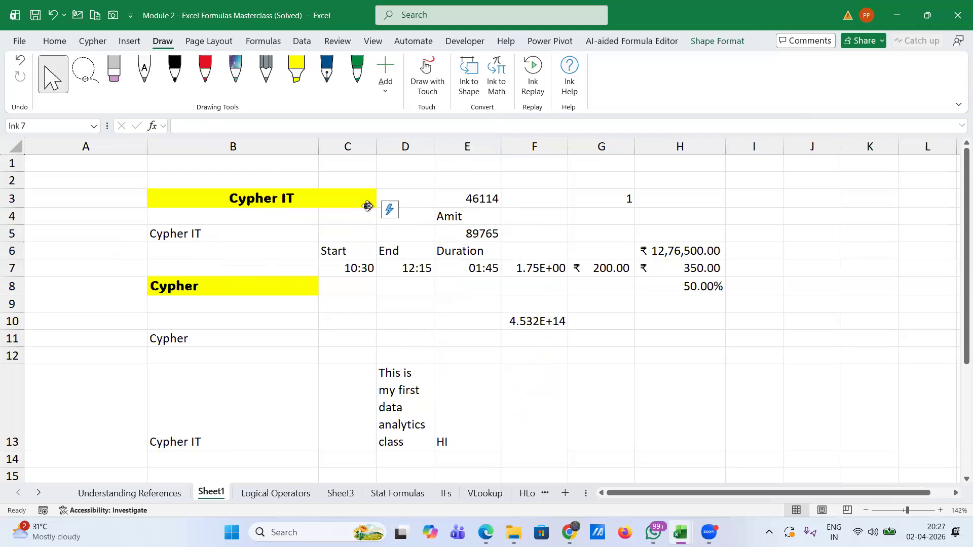
pyautogui.press('Delete')
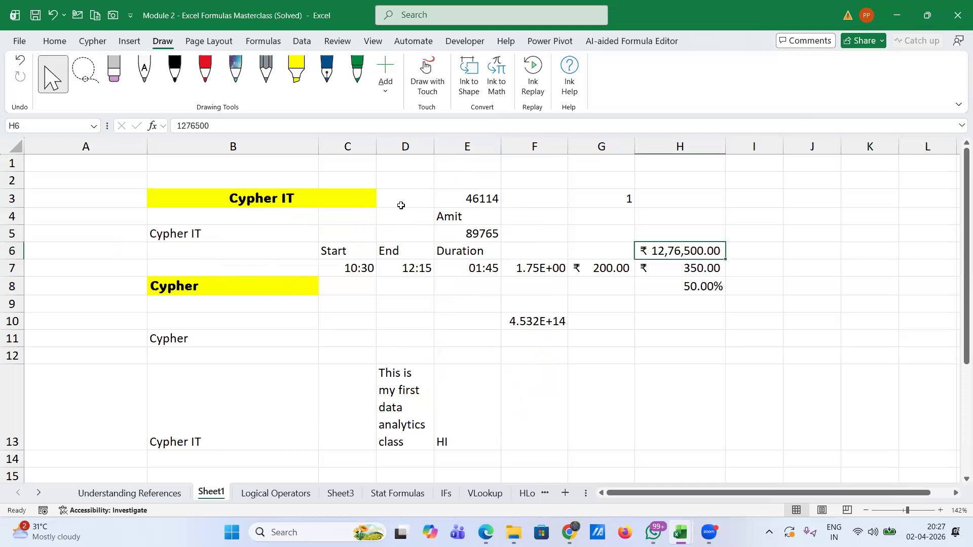
# Examine the AutoSum, recently used, Financial, Logical and Text function lists without inserting a function.
pyautogui.click(211, 41)
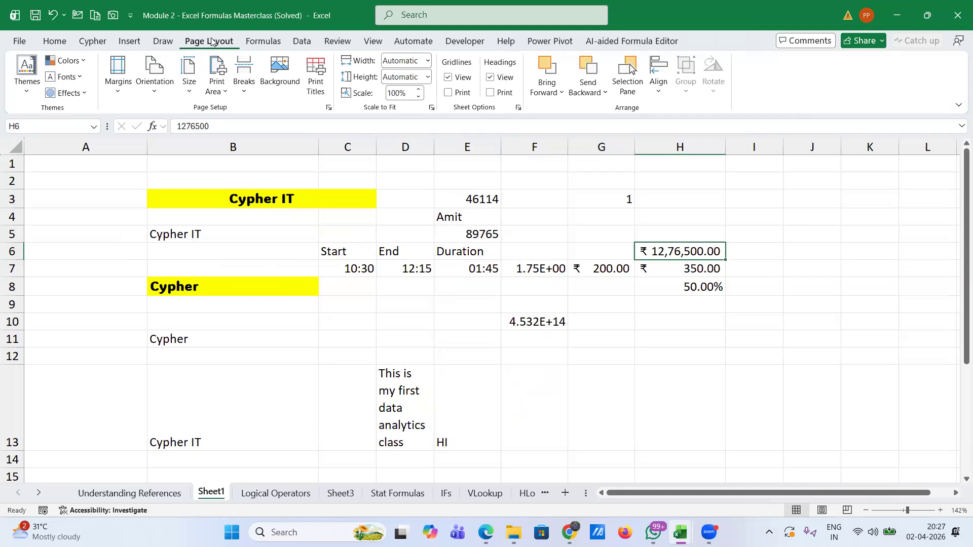
pyautogui.click(263, 43)
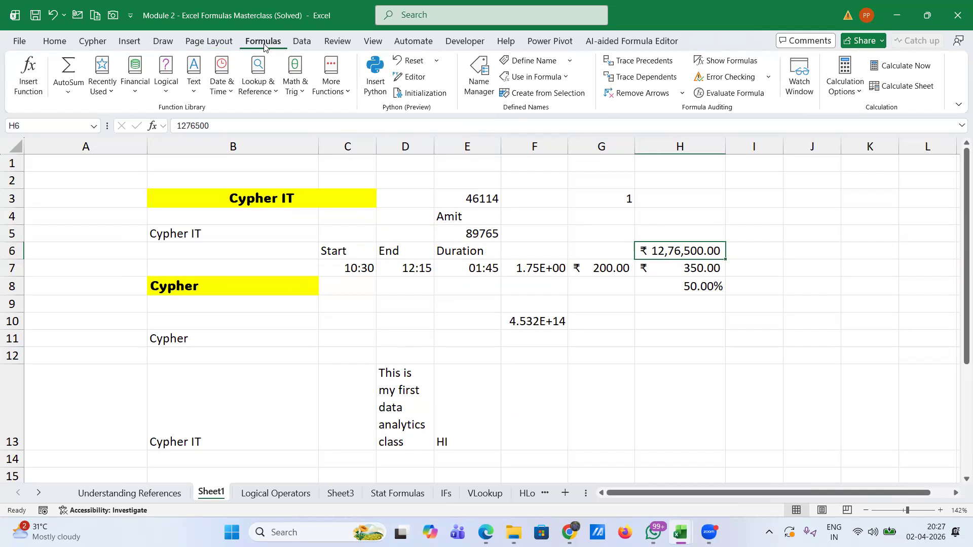
pyautogui.click(69, 94)
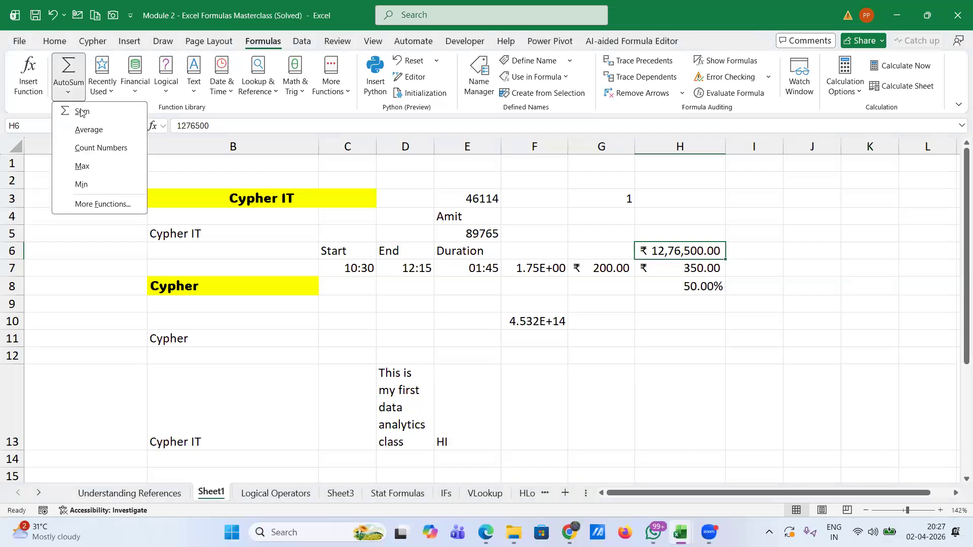
pyautogui.click(104, 90)
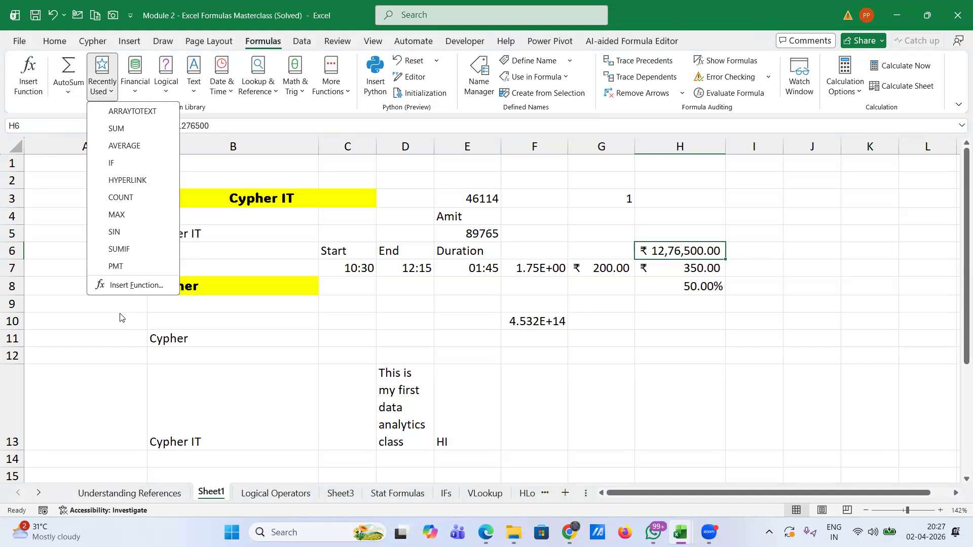
pyautogui.click(139, 96)
pyautogui.click(139, 96)
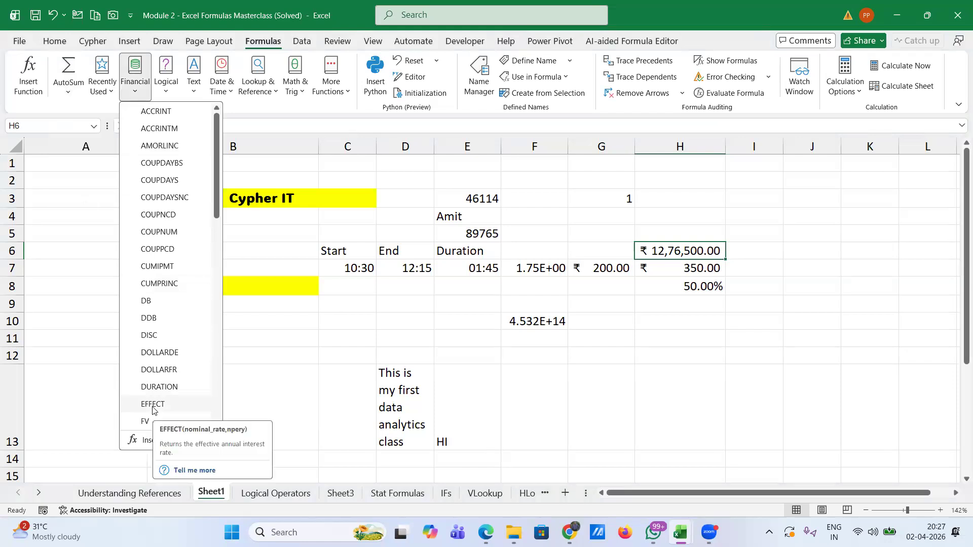
pyautogui.click(163, 90)
pyautogui.click(164, 91)
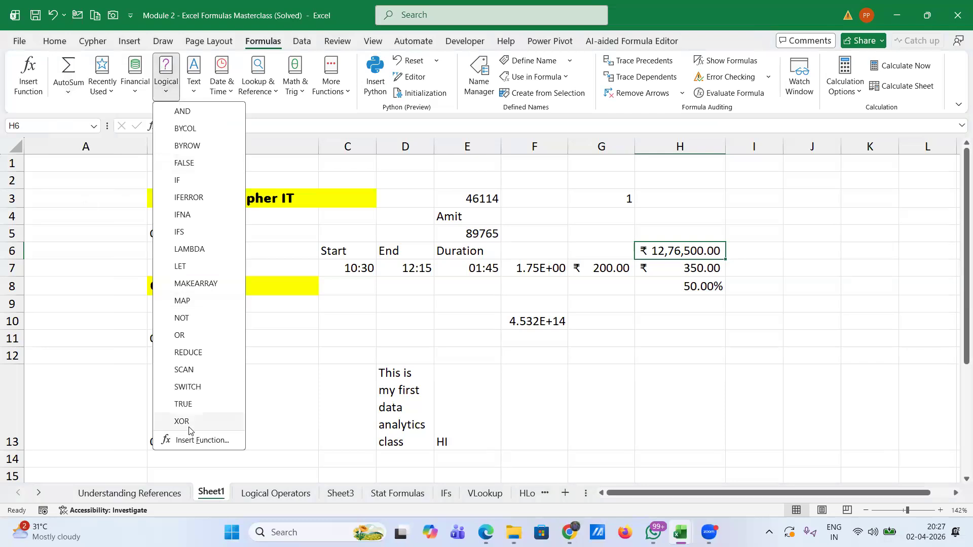
pyautogui.click(196, 92)
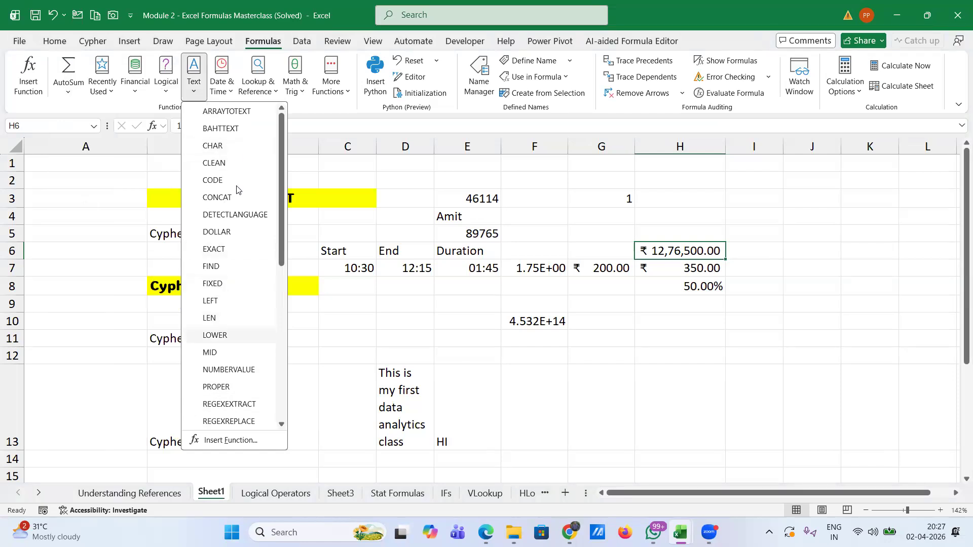
# Examine the Date & Time, Lookup & Reference, Math & Trig and additional function categories from Statistical to Web without inserting any.
pyautogui.click(222, 90)
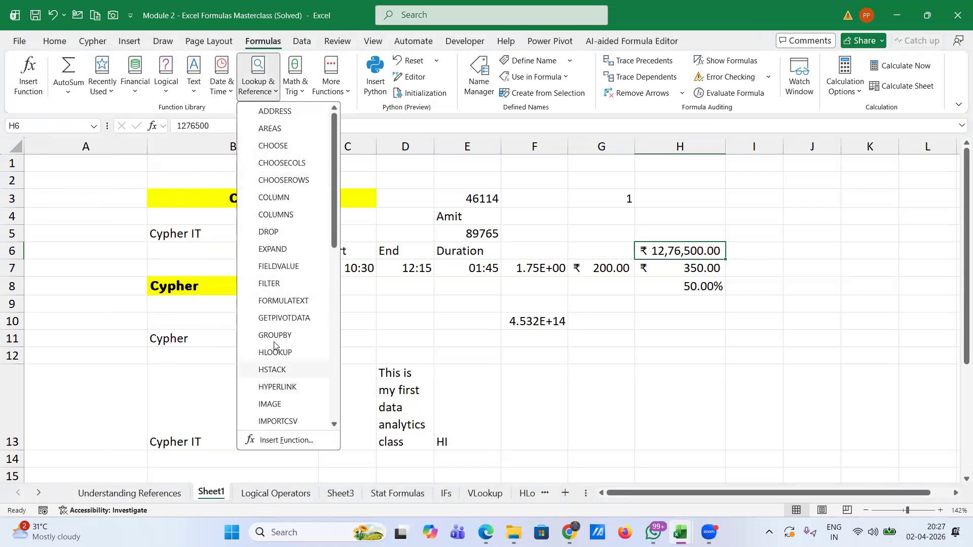
pyautogui.scroll(-5, 266, 344)
pyautogui.scroll(-3, 274, 345)
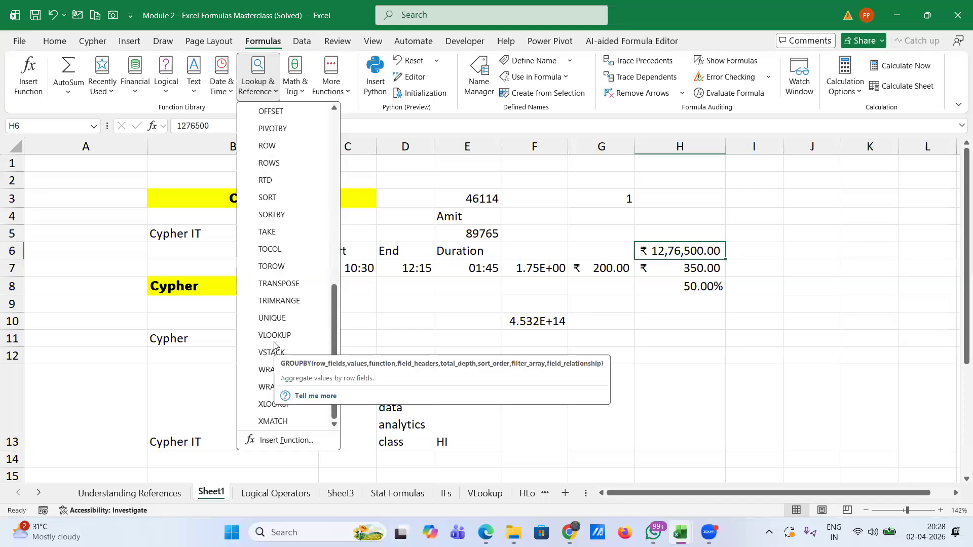
pyautogui.scroll(8, 274, 344)
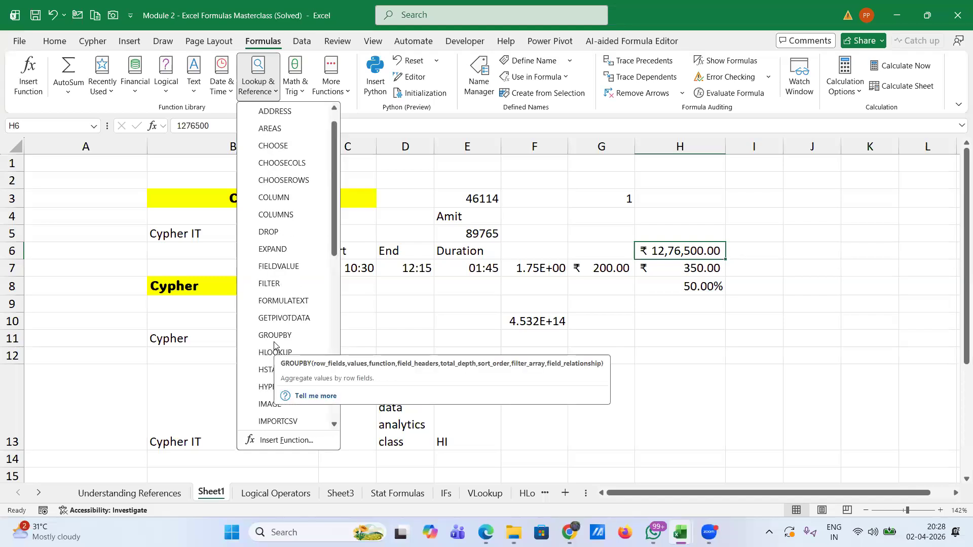
pyautogui.click(300, 90)
pyautogui.click(300, 90)
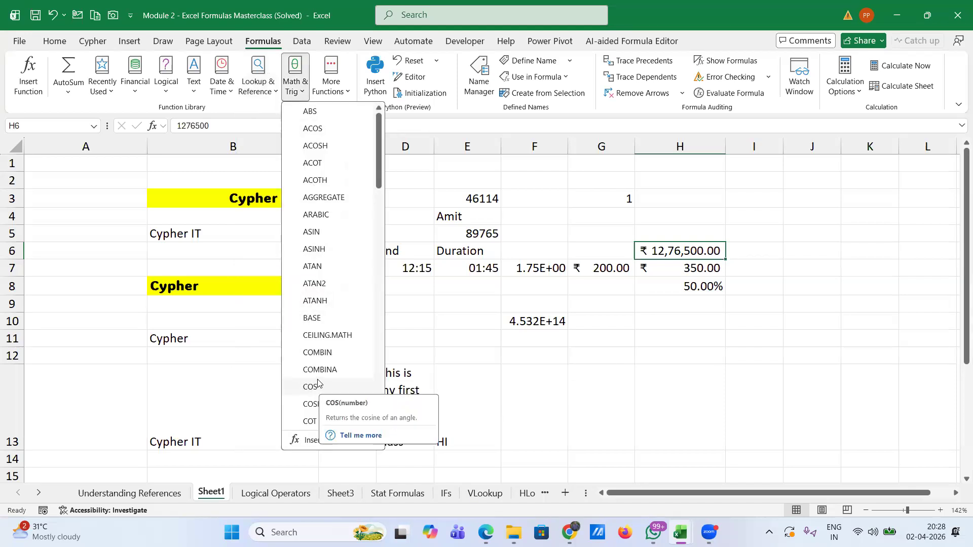
pyautogui.click(333, 91)
pyautogui.moveTo(351, 116)
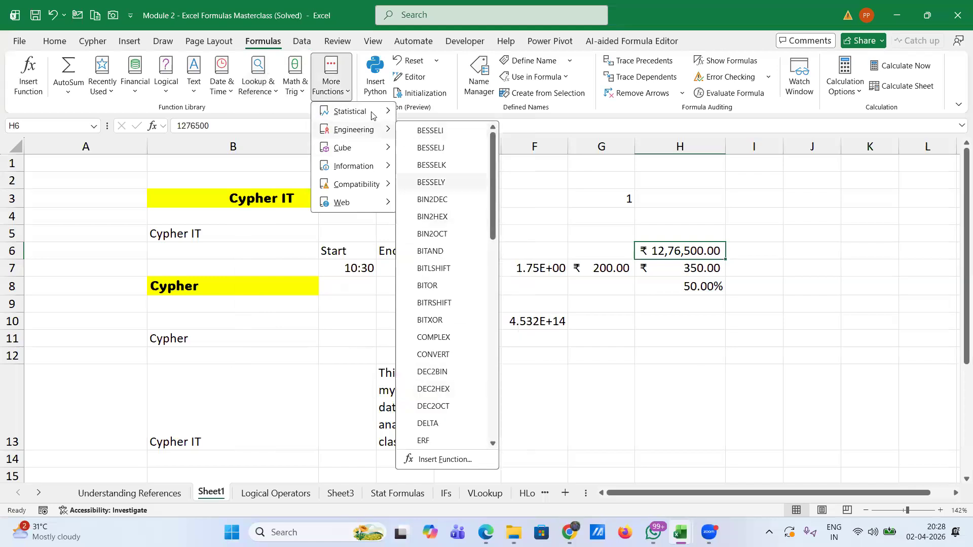
pyautogui.moveTo(375, 148)
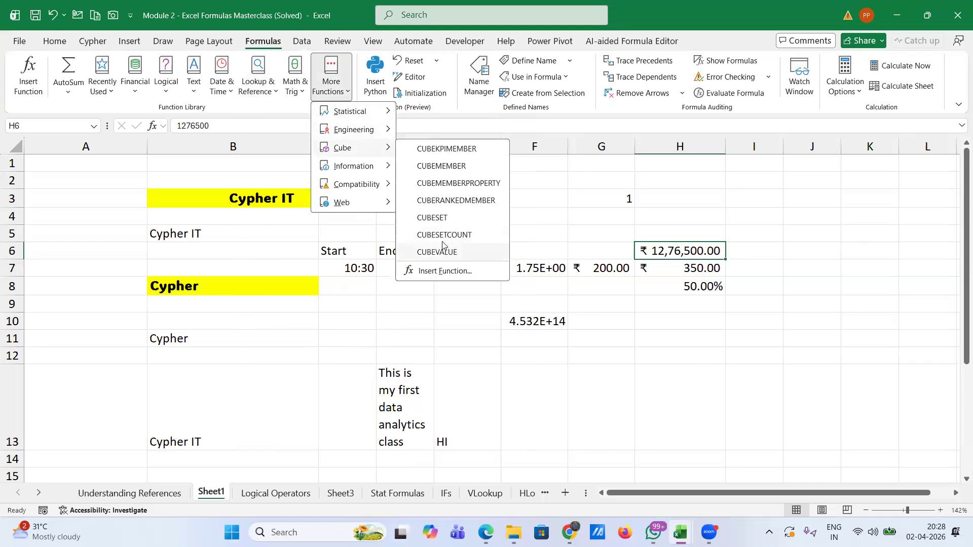
pyautogui.moveTo(355, 166)
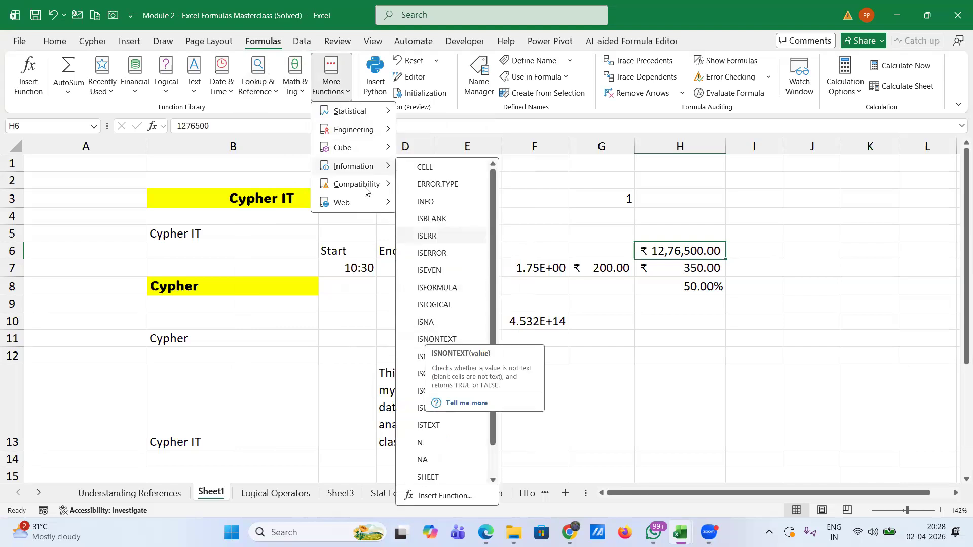
pyautogui.moveTo(366, 186)
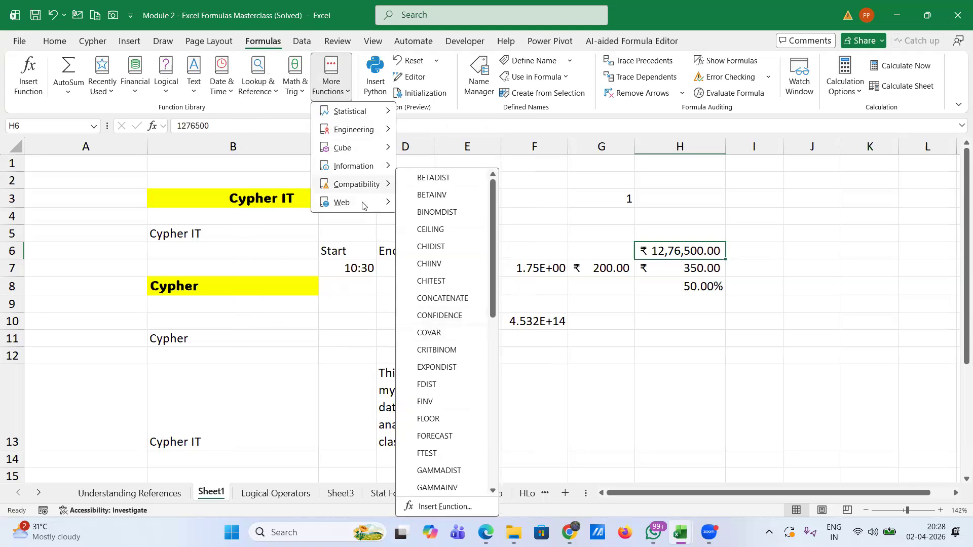
pyautogui.moveTo(367, 204)
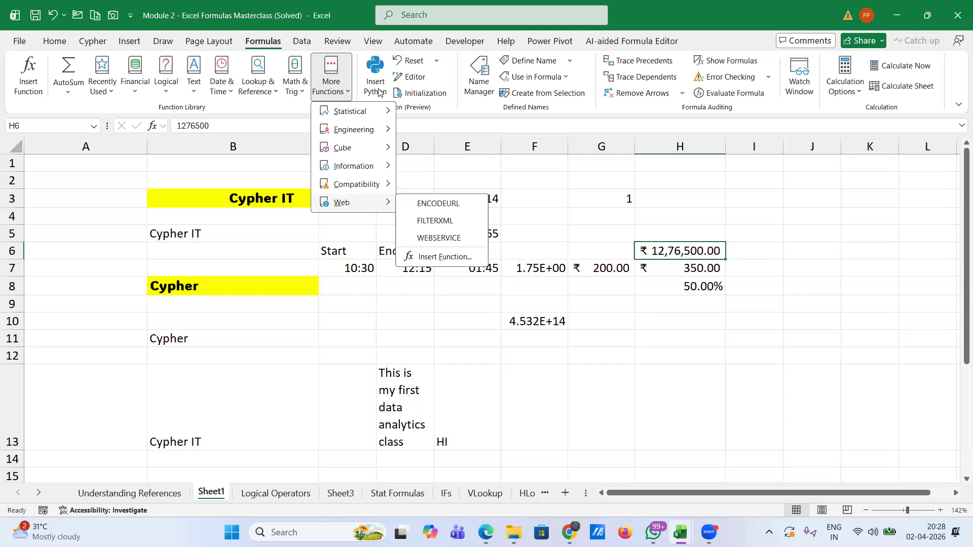
pyautogui.click(446, 165)
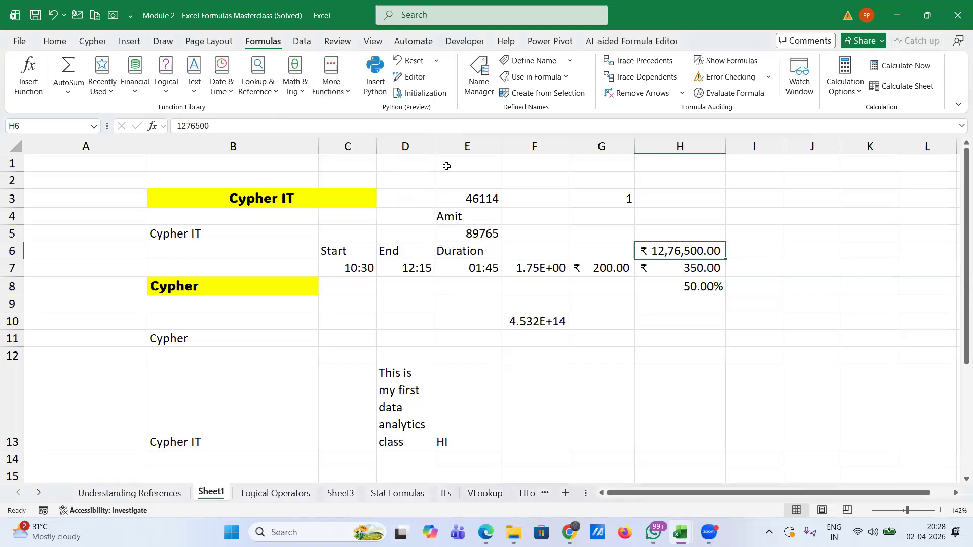
# Insert a Python formula in cell H6 containing print("Helo World") and commit it, overwriting the existing contents.
pyautogui.click(374, 73)
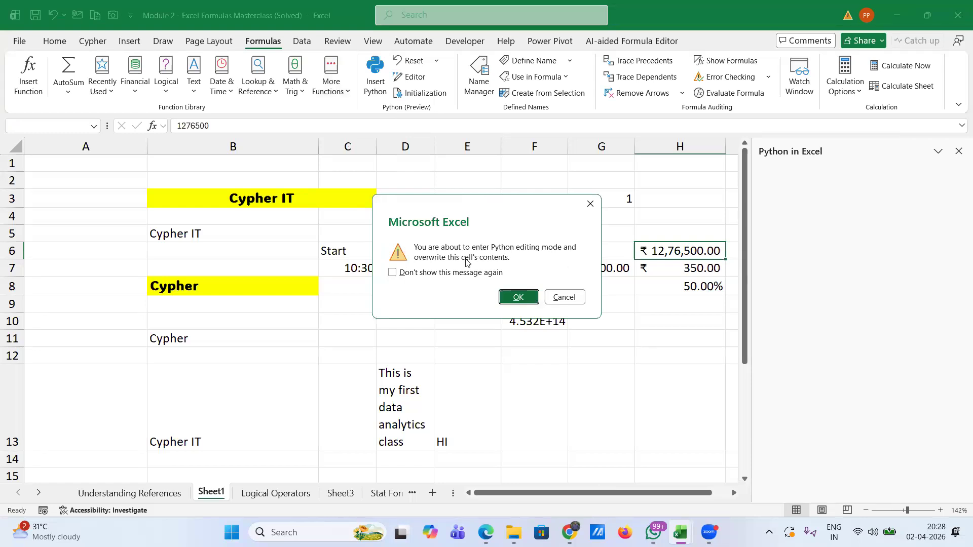
pyautogui.click(519, 297)
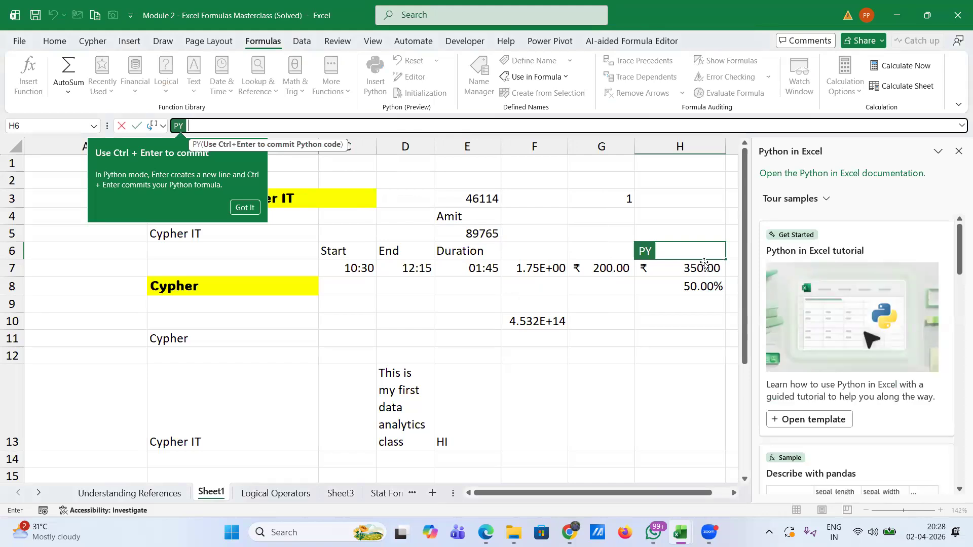
pyautogui.click(685, 257)
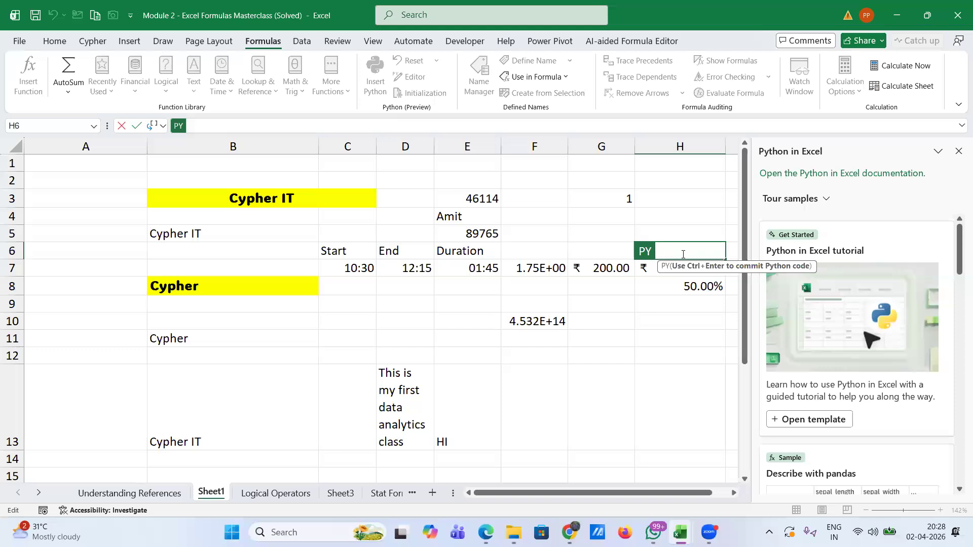
pyautogui.write('p')
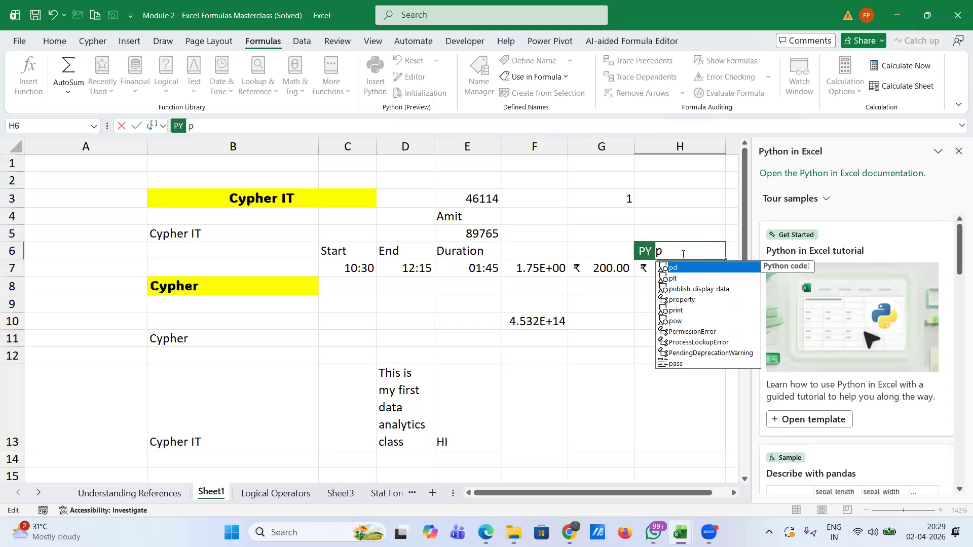
pyautogui.write('ri')
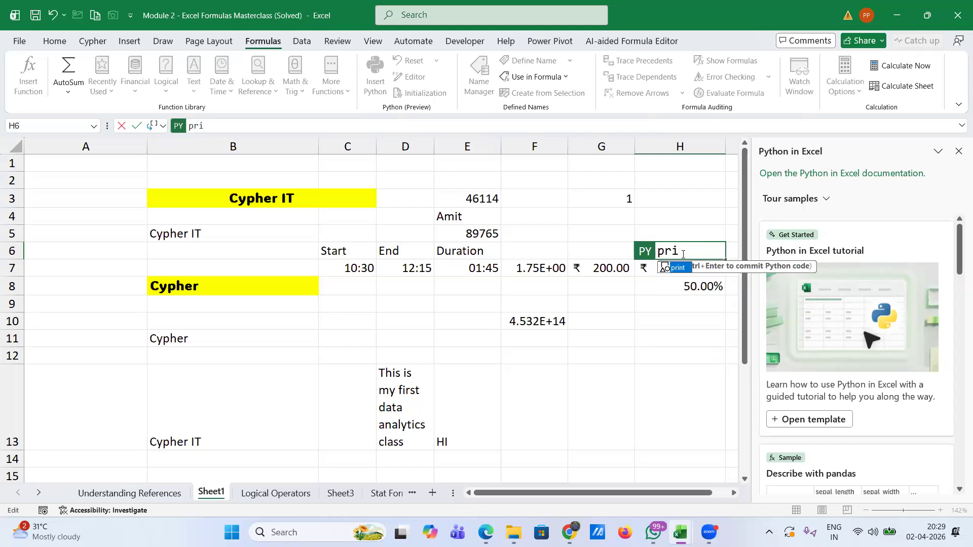
pyautogui.press('Tab')
pyautogui.write('(')
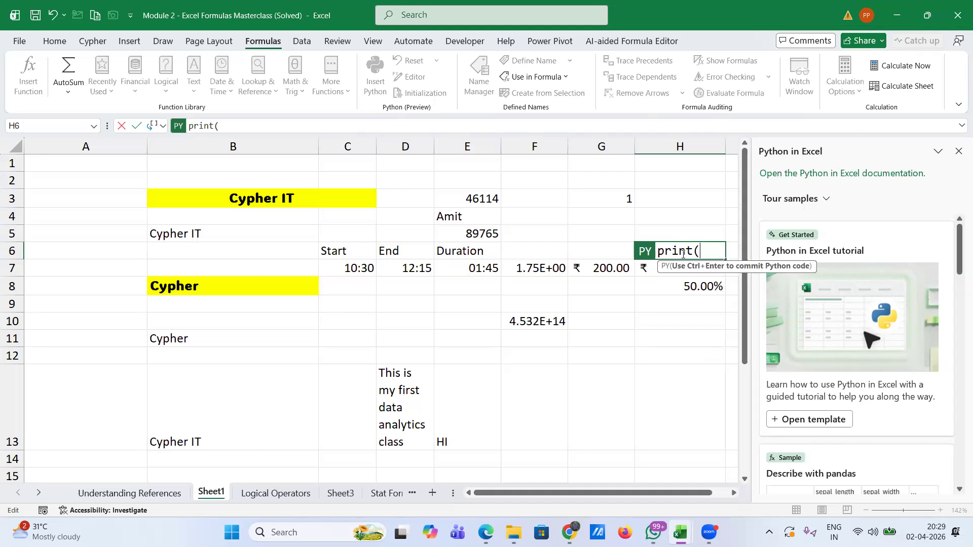
pyautogui.write('"Helo')
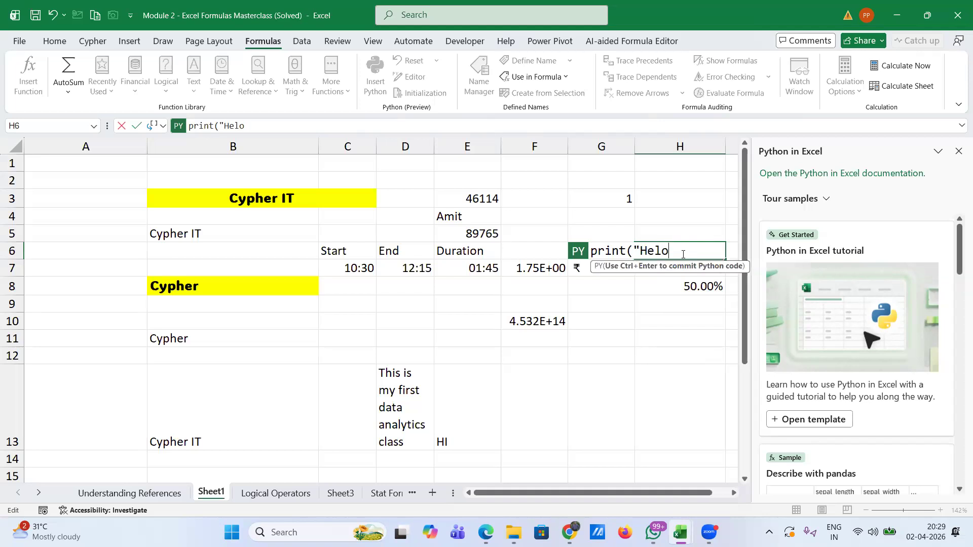
pyautogui.write(' World")')
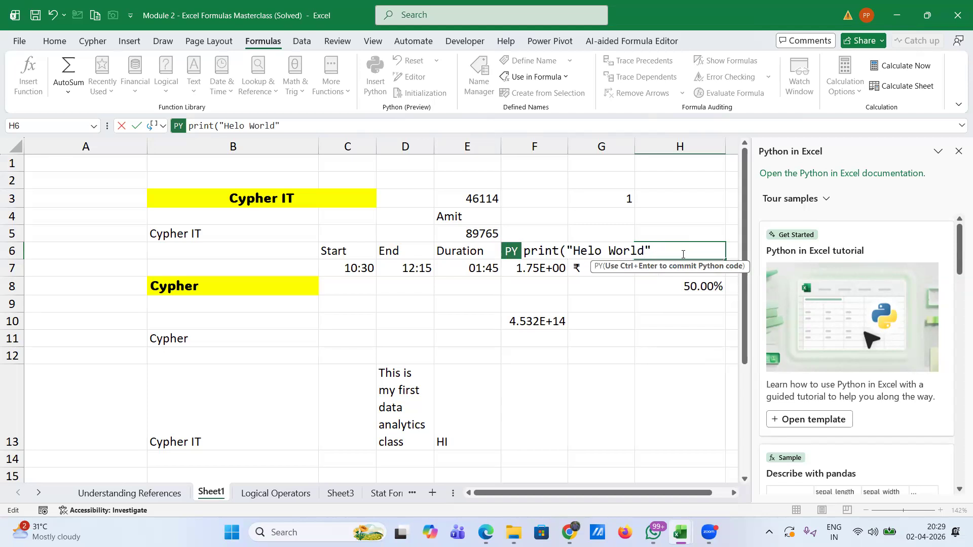
pyautogui.hotkey('ctrl', 'Return')
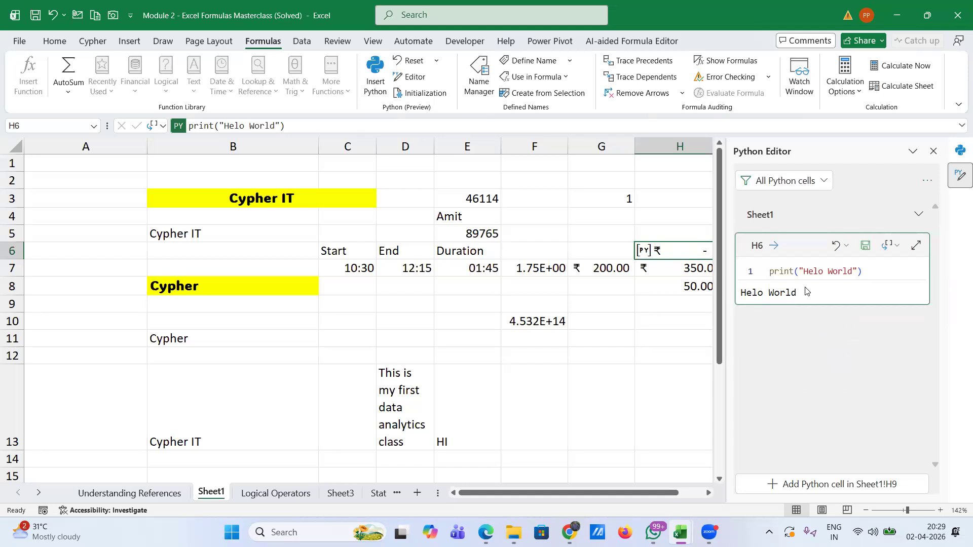
# Close both Python panes and delete the Python formula from cell H6.
pyautogui.click(933, 151)
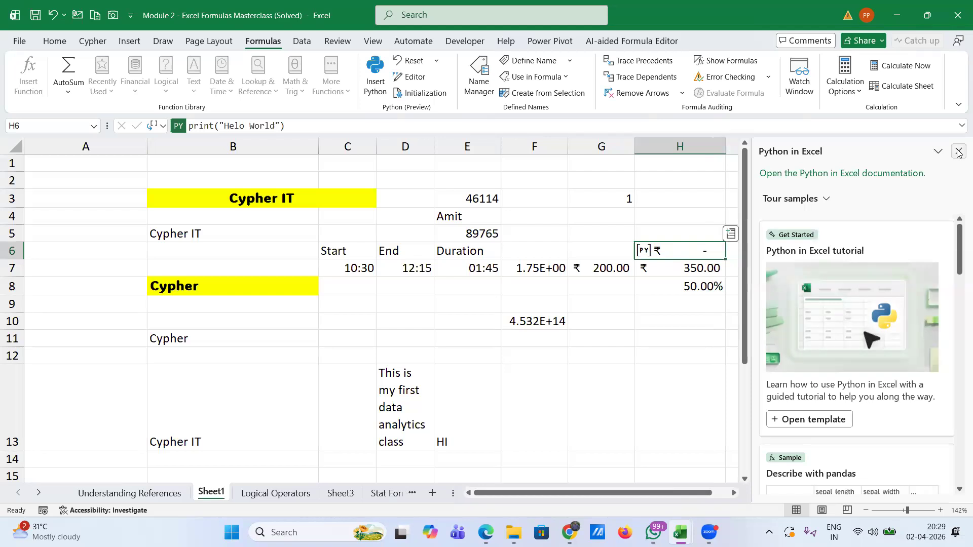
pyautogui.click(958, 152)
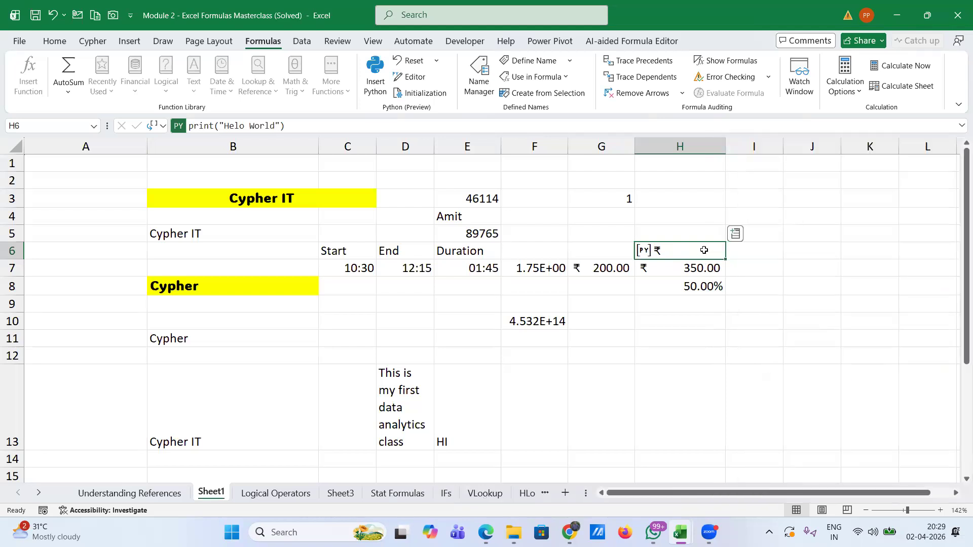
pyautogui.press('Delete')
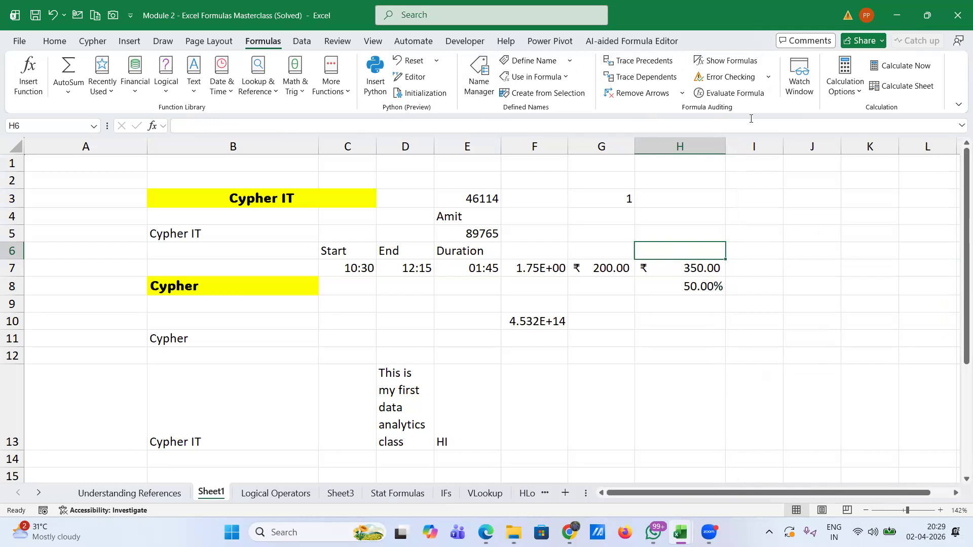
# Examine the available Data, Review, View, Automate and Developer commands without applying any.
pyautogui.click(300, 41)
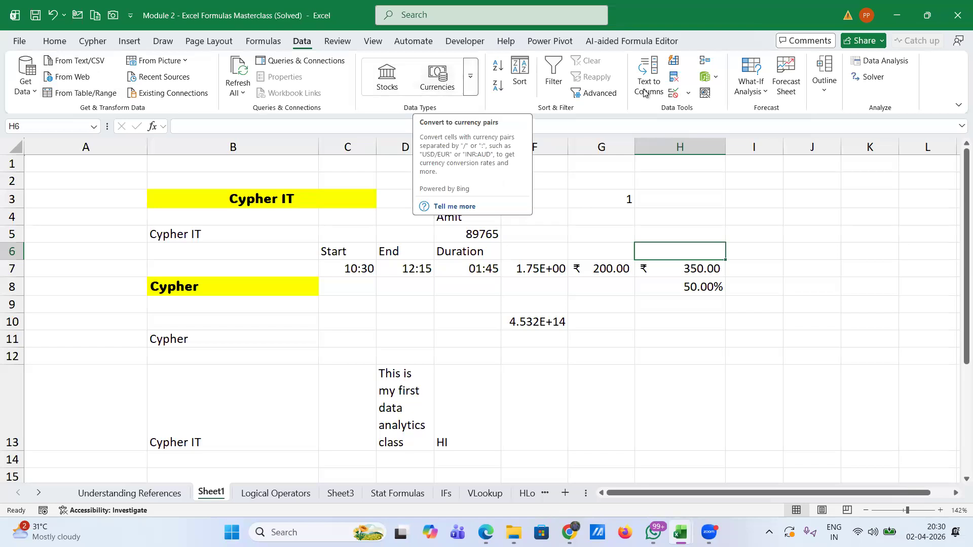
pyautogui.click(340, 44)
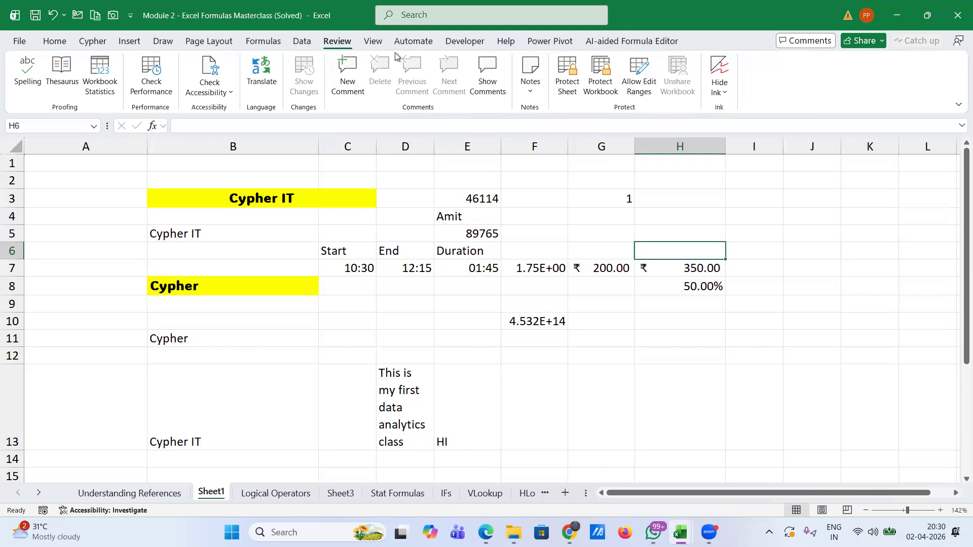
pyautogui.click(373, 42)
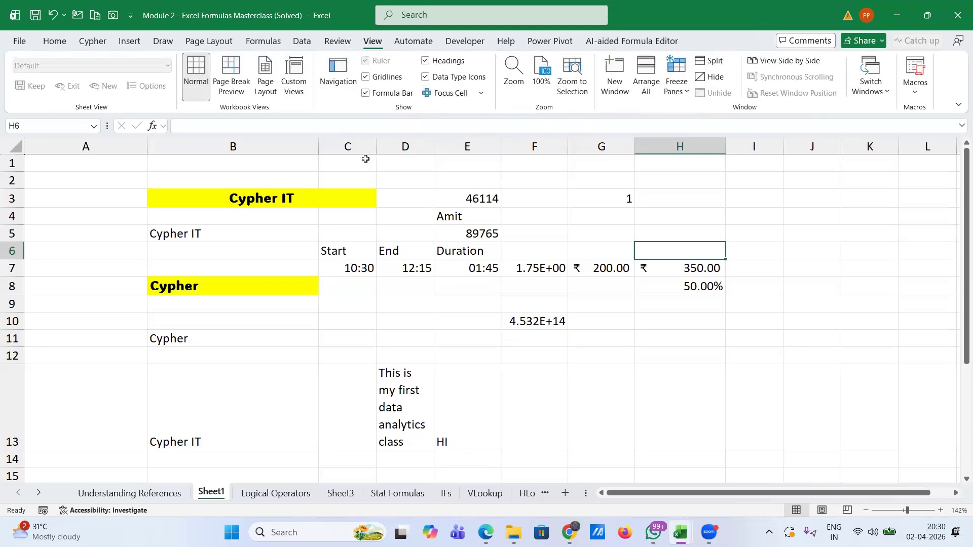
pyautogui.click(412, 41)
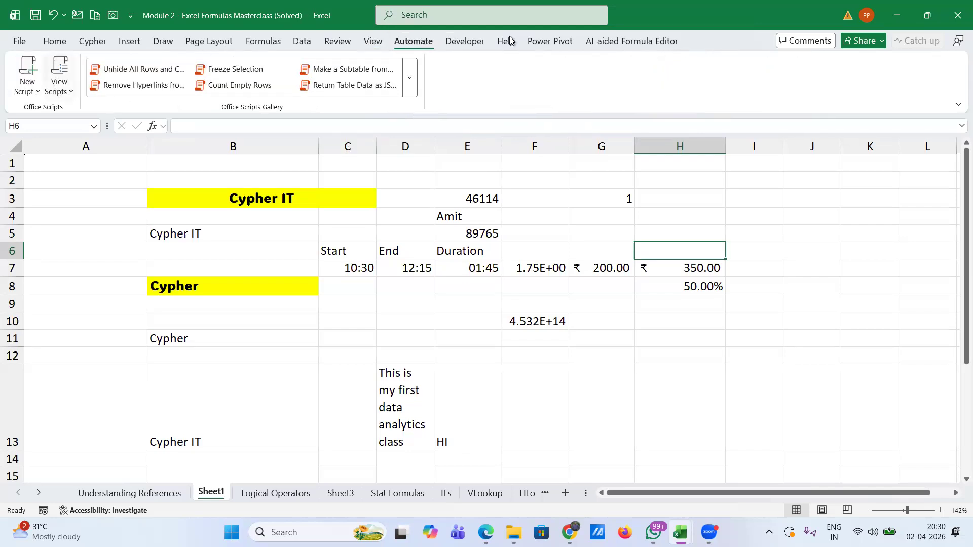
pyautogui.click(461, 44)
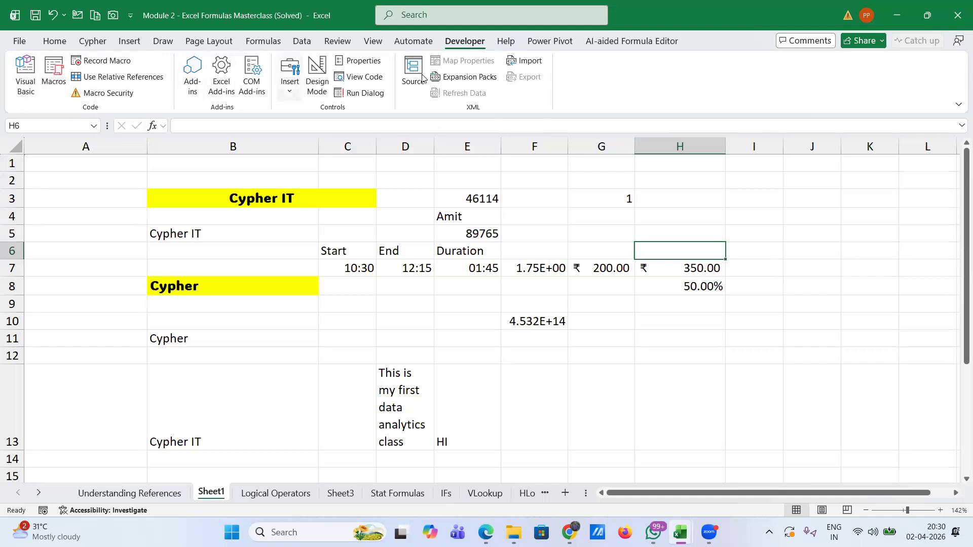
# Examine the name box and formula bar for the empty cells B2 and A5.
pyautogui.click(155, 178)
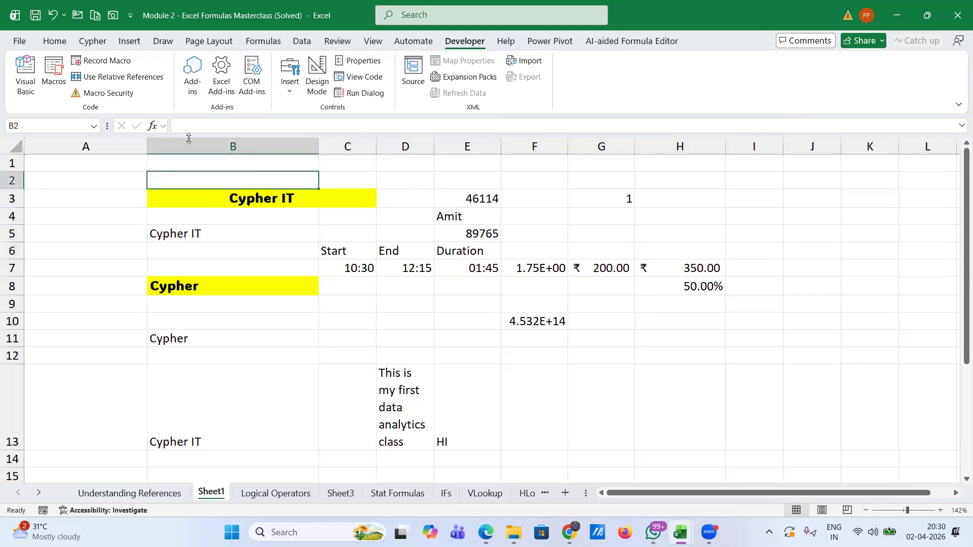
pyautogui.click(192, 124)
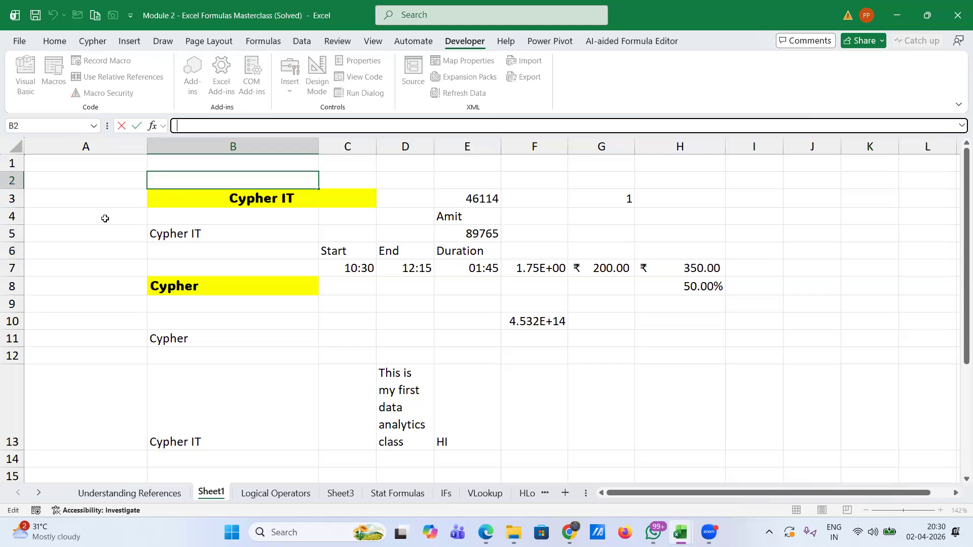
pyautogui.click(99, 233)
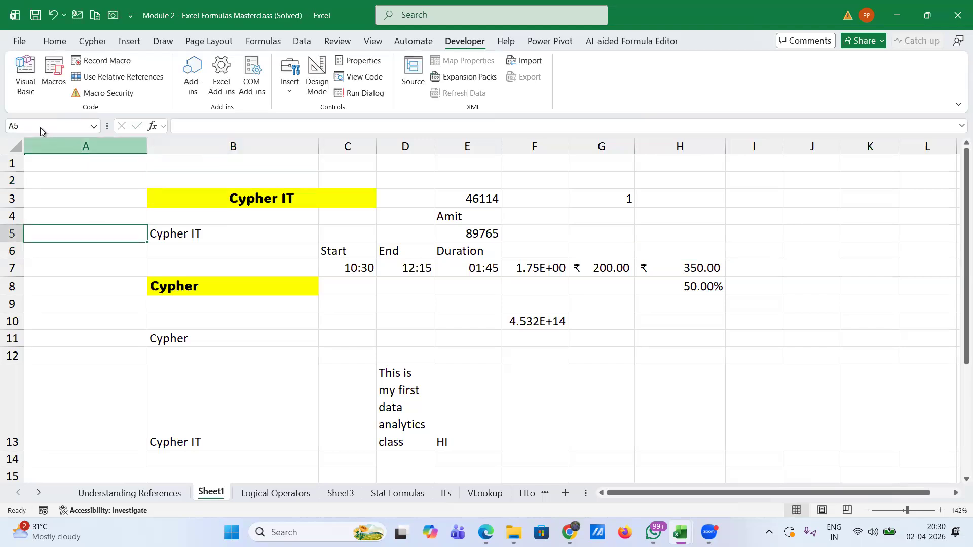
# Start inserting a function in cell B6 and list the Math & Trig functions.
pyautogui.click(230, 252)
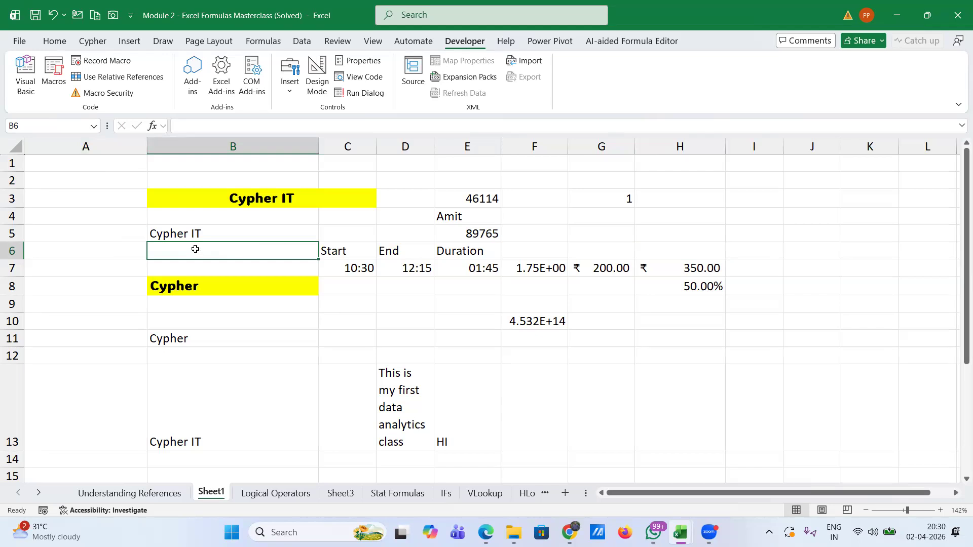
pyautogui.click(193, 126)
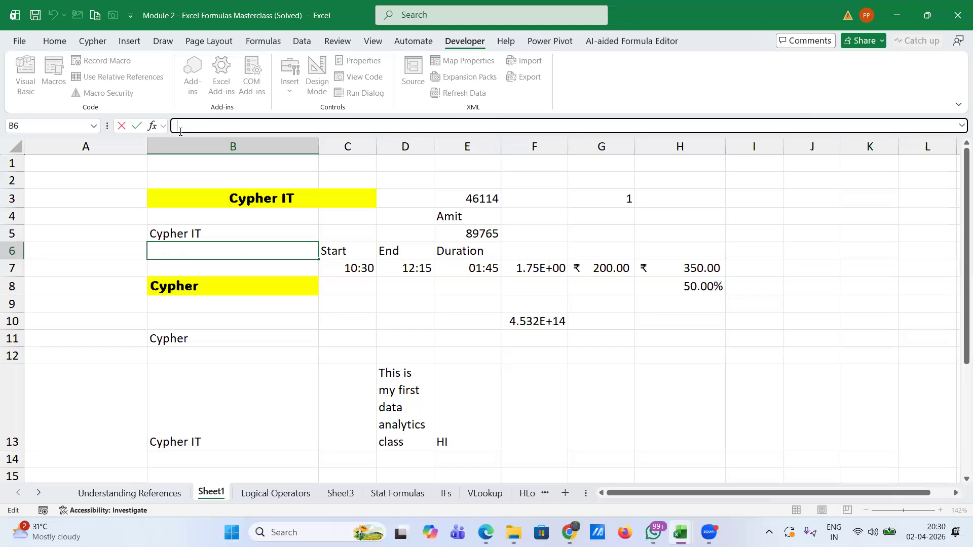
pyautogui.click(157, 127)
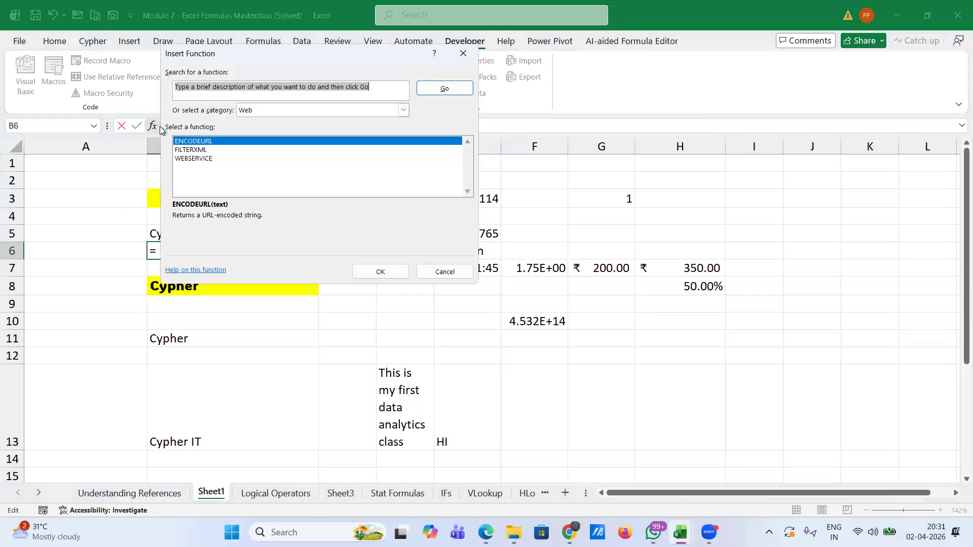
pyautogui.moveTo(257, 60); pyautogui.dragTo(188, 122)
pyautogui.click(334, 173)
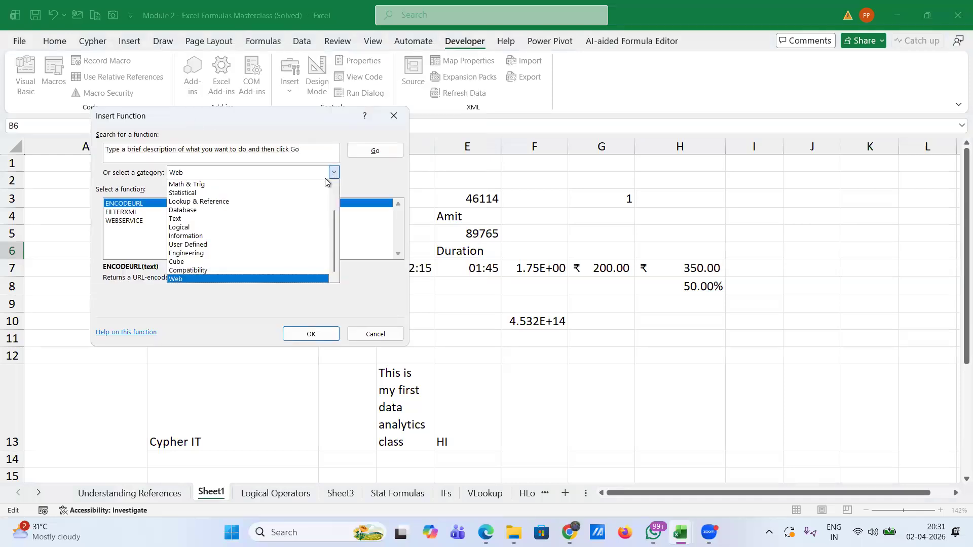
pyautogui.click(294, 186)
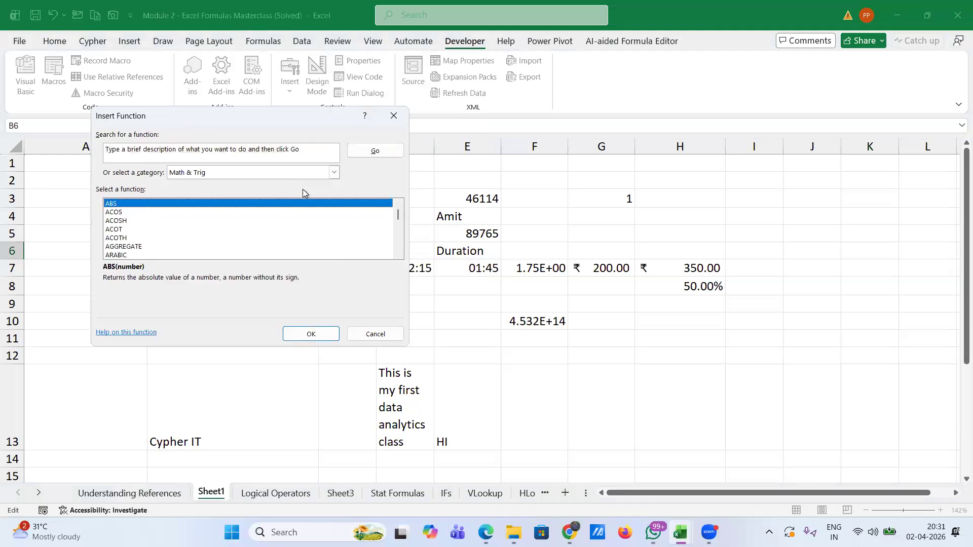
# List all functions in the Insert Function dialog, look through them from first to last, and close it without inserting any.
pyautogui.click(333, 173)
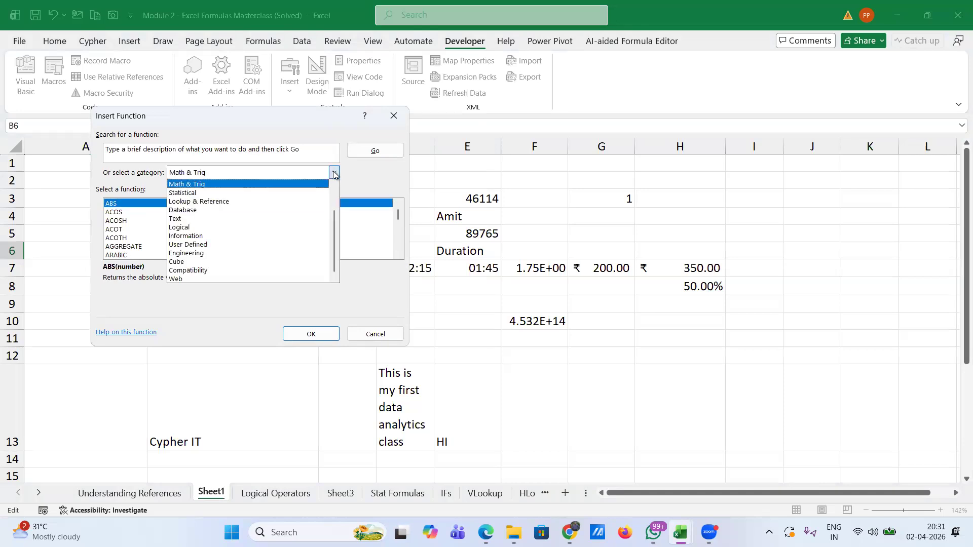
pyautogui.scroll(2, 337, 191)
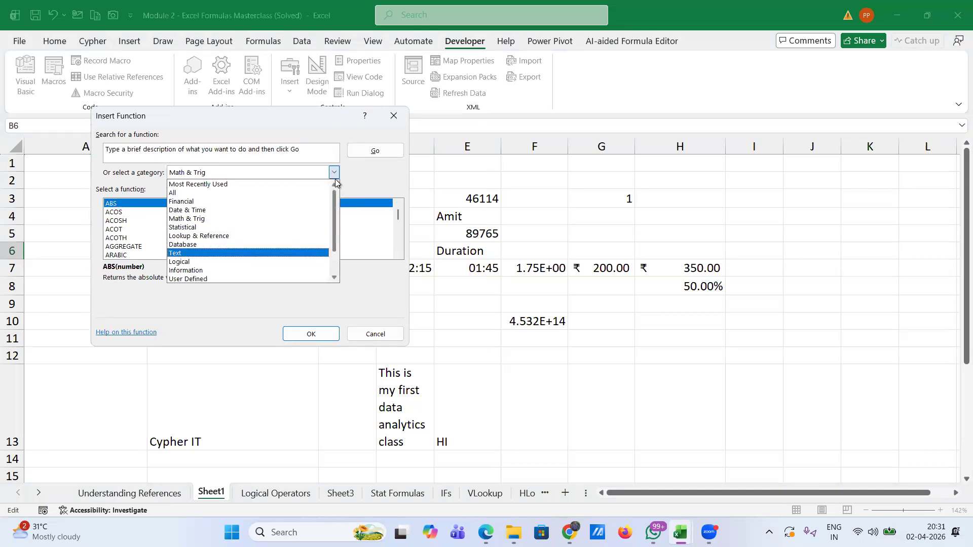
pyautogui.click(272, 193)
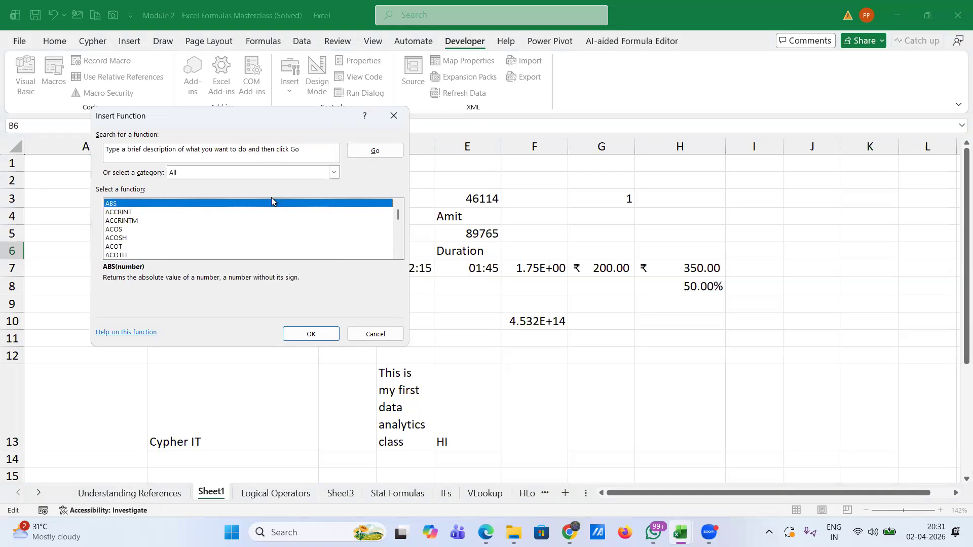
pyautogui.moveTo(398, 218); pyautogui.dragTo(396, 267)
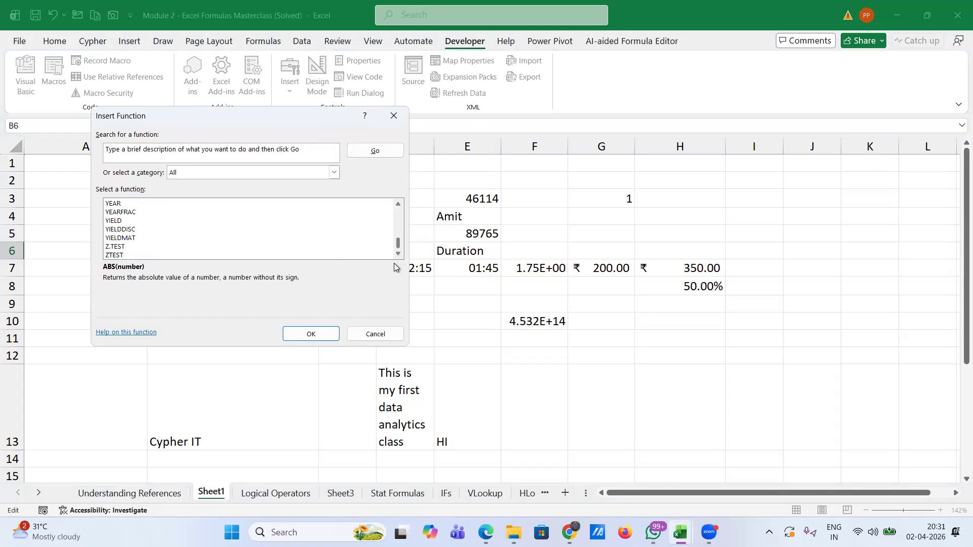
pyautogui.moveTo(399, 242); pyautogui.dragTo(391, 211)
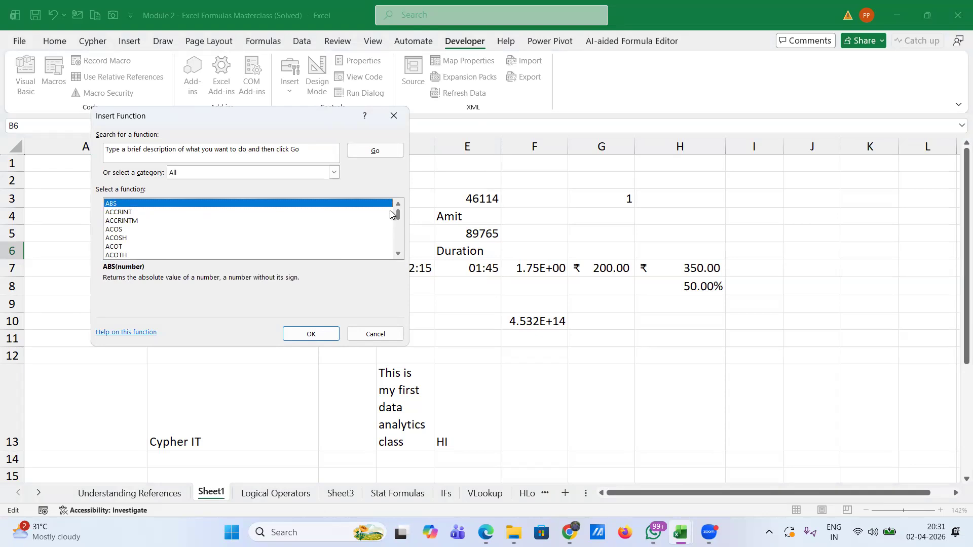
pyautogui.click(397, 121)
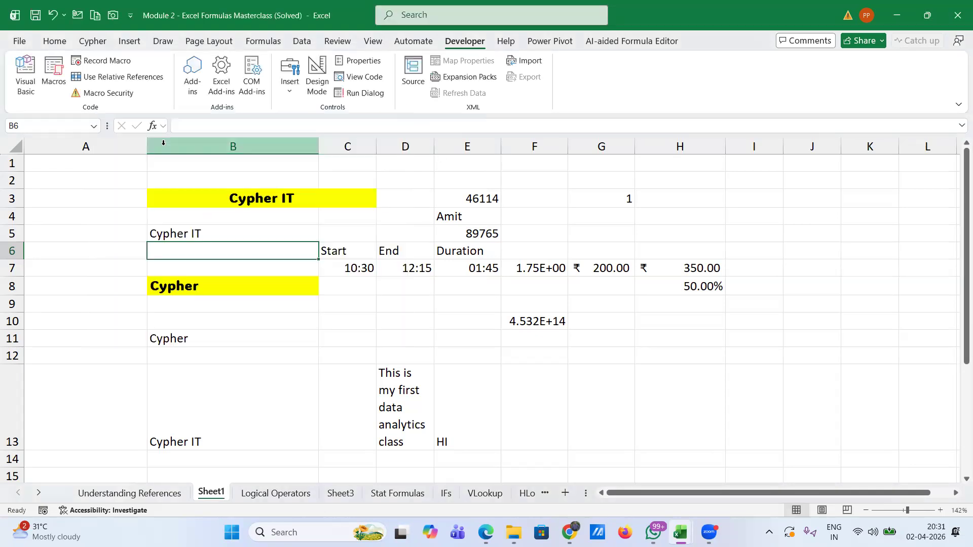
pyautogui.click(162, 130)
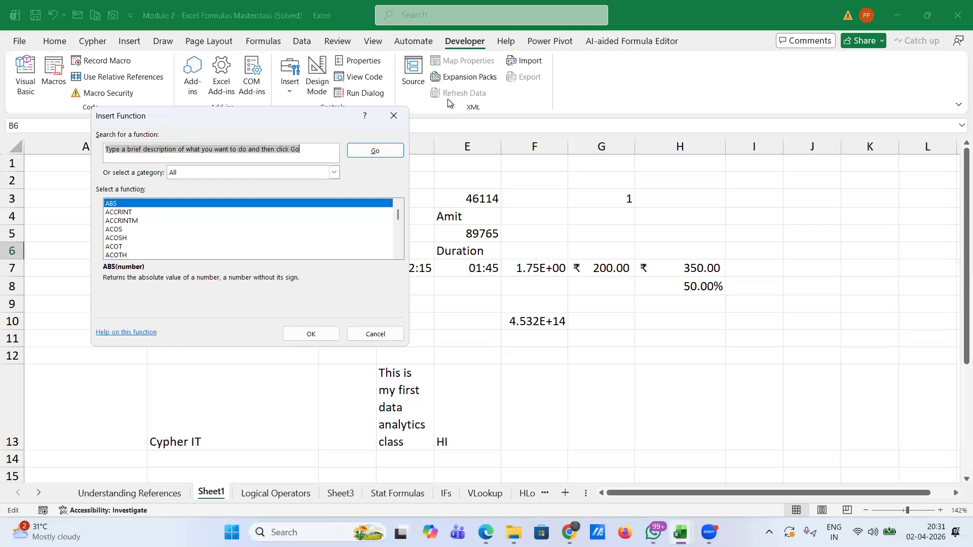
pyautogui.click(393, 118)
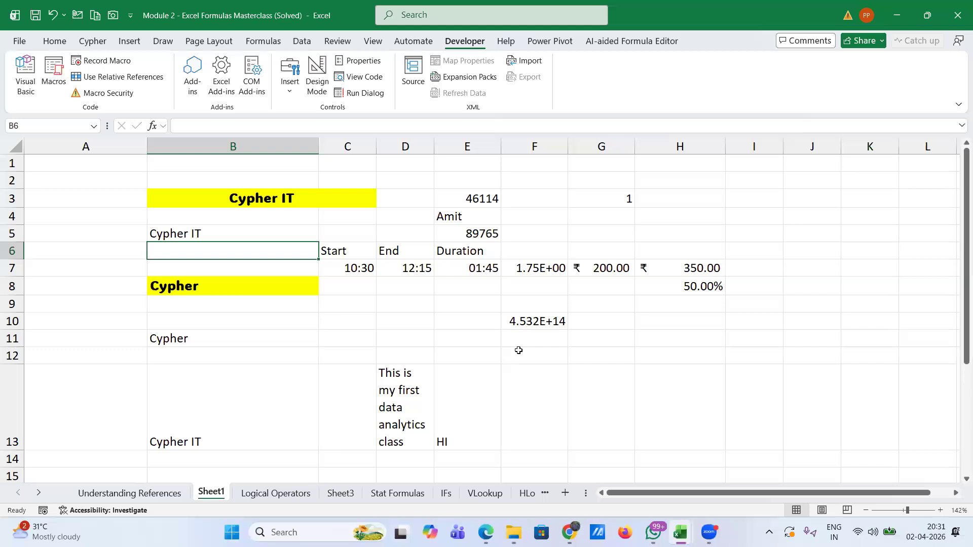
# Select the empty cell AV2, well beyond the existing data on Sheet1.
pyautogui.hscroll(15, 518, 351)
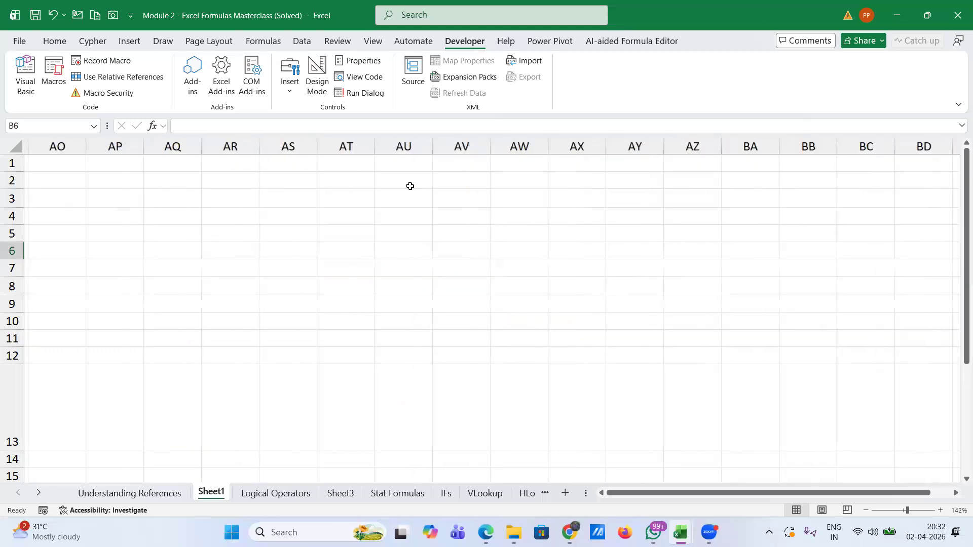
pyautogui.hscroll(1, 394, 183)
pyautogui.click(394, 182)
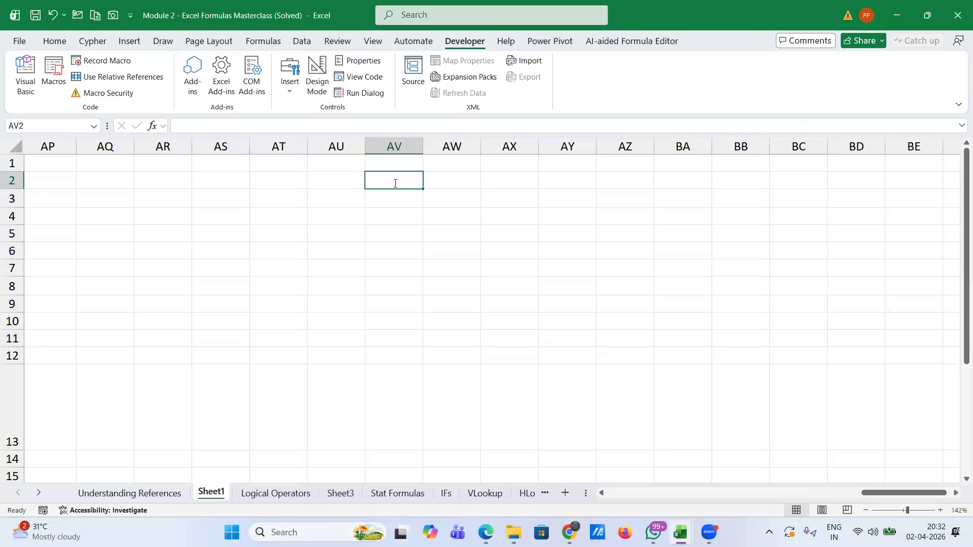
# Enter the formula =COLUMN() in cell AV2 to return its column number.
pyautogui.write('=c')
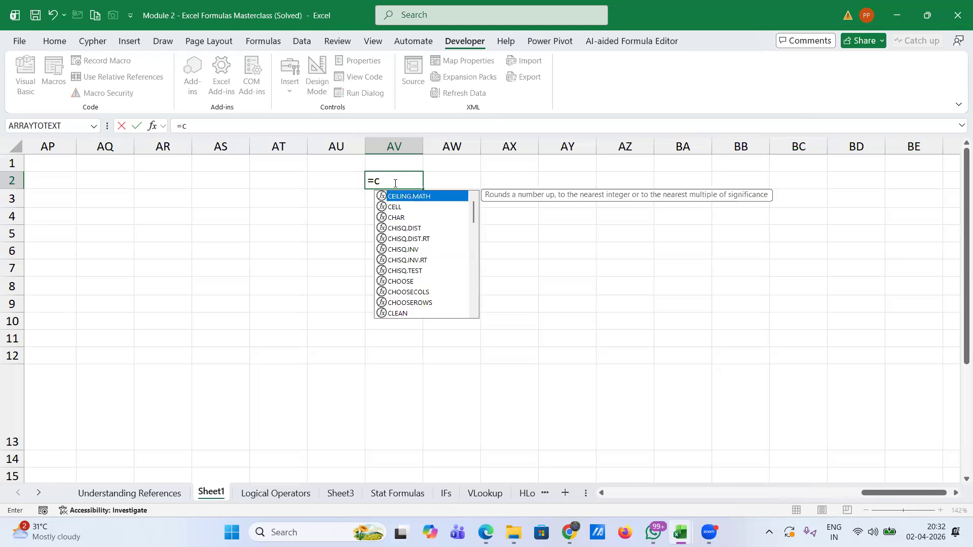
pyautogui.write('ol')
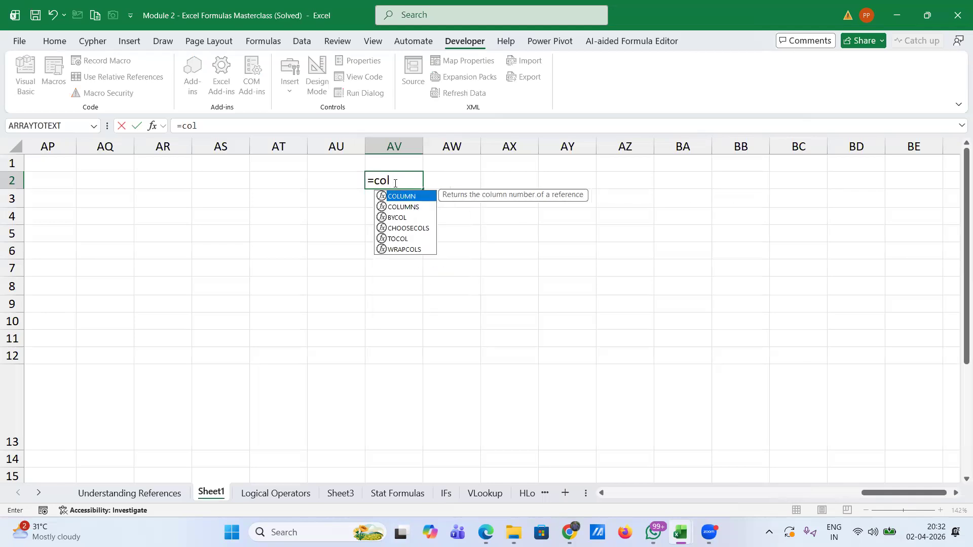
pyautogui.press('Tab')
pyautogui.write(')')
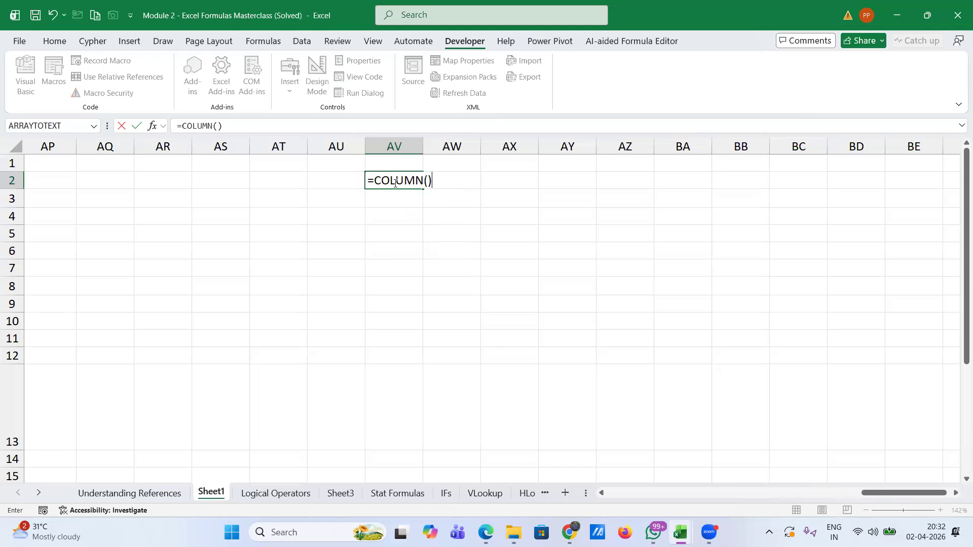
pyautogui.press('Return')
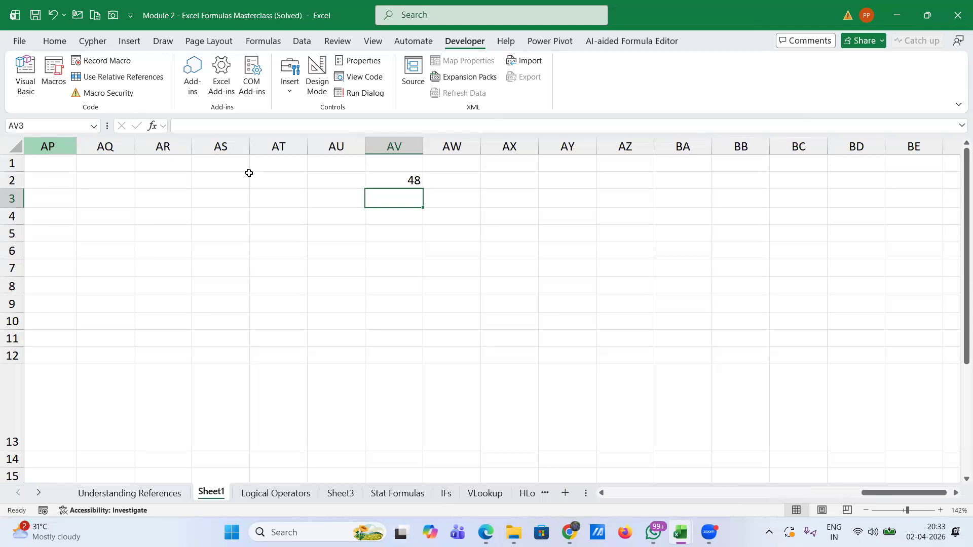
# Examine the lettered column headings well beyond column AV, out to about column WK and back towards the DC columns.
pyautogui.hscroll(20, 478, 237)
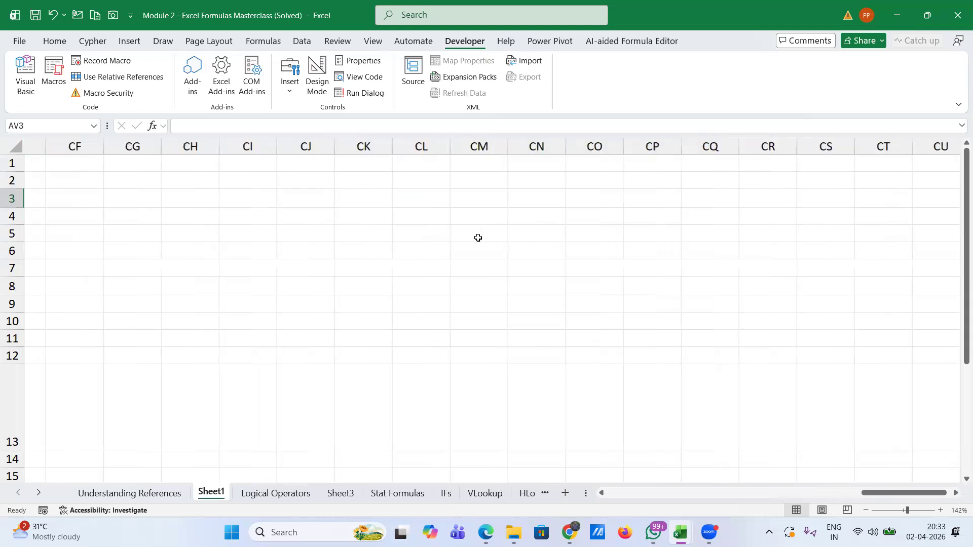
pyautogui.hscroll(17, 478, 237)
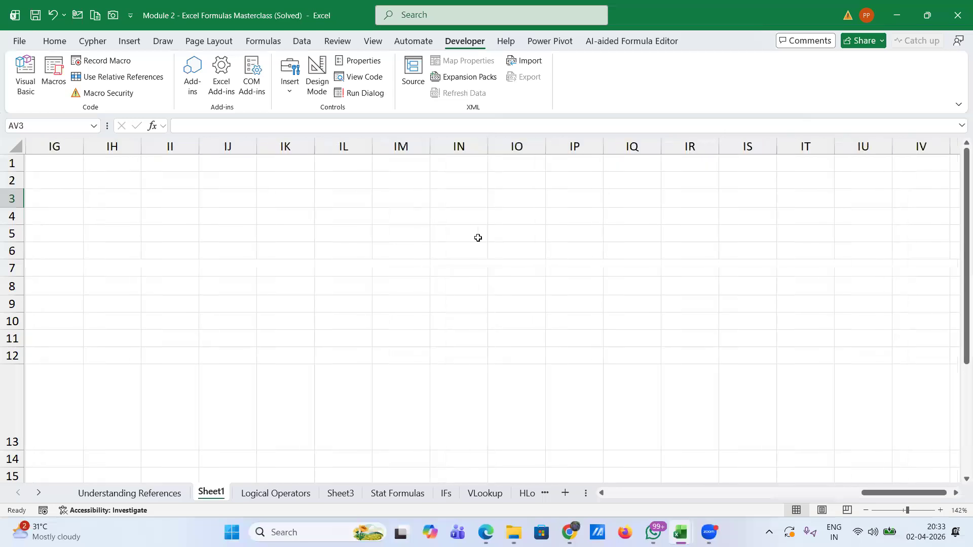
pyautogui.hscroll(17, 478, 238)
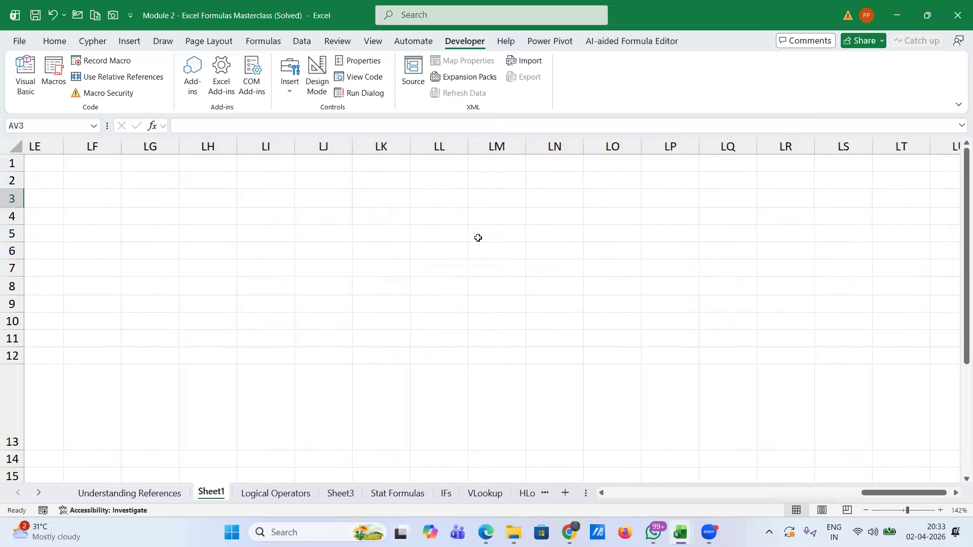
pyautogui.hscroll(20, 452, 243)
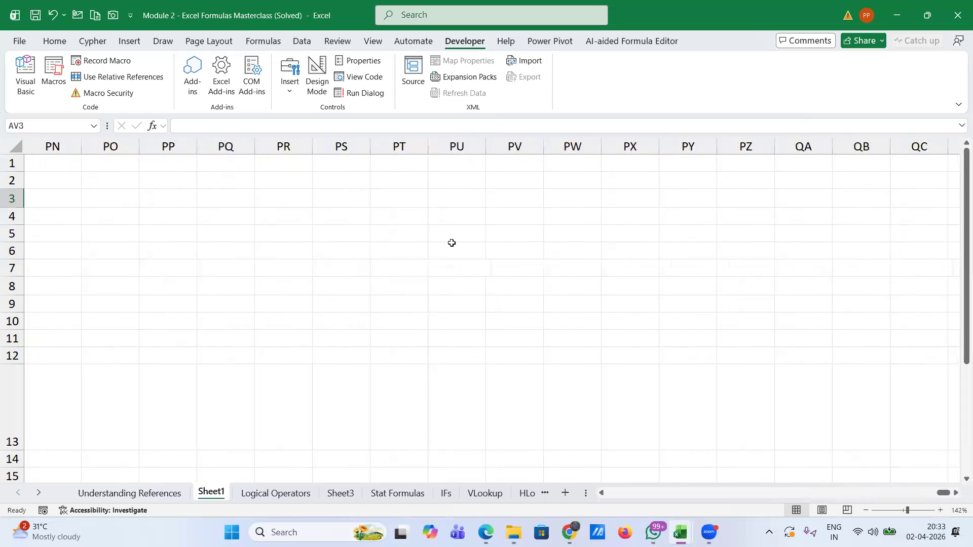
pyautogui.hscroll(17, 452, 243)
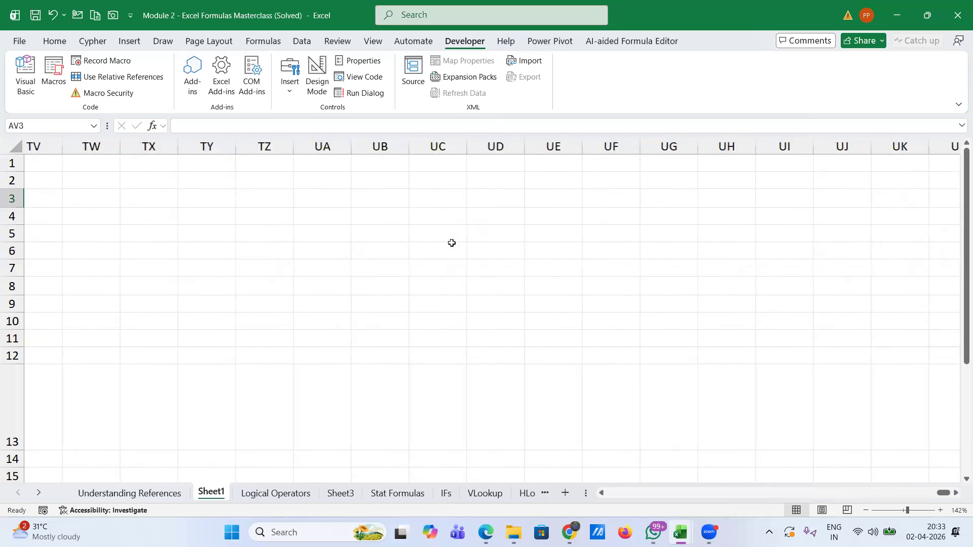
pyautogui.hscroll(1, 667, 247)
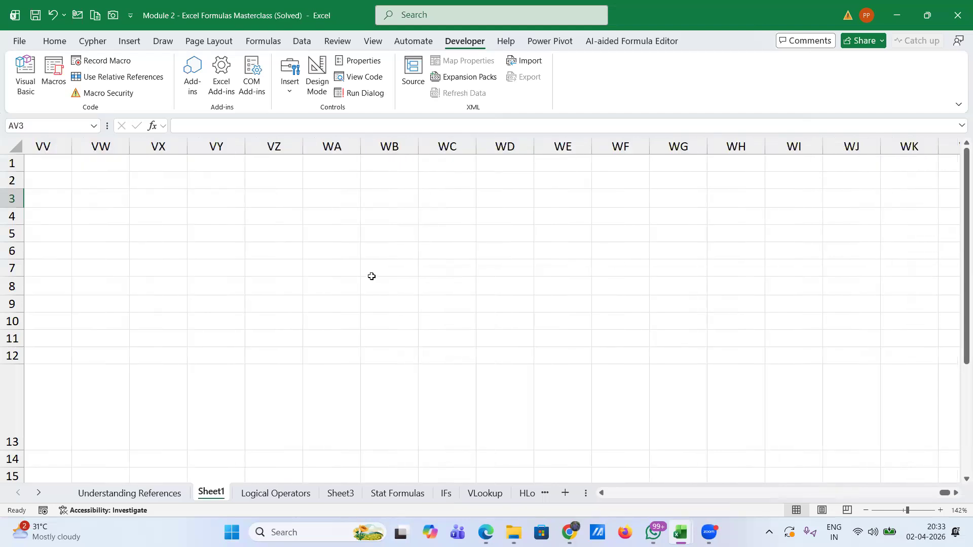
pyautogui.hscroll(-20, 372, 276)
pyautogui.hscroll(-20, 372, 276)
pyautogui.hscroll(-12, 371, 276)
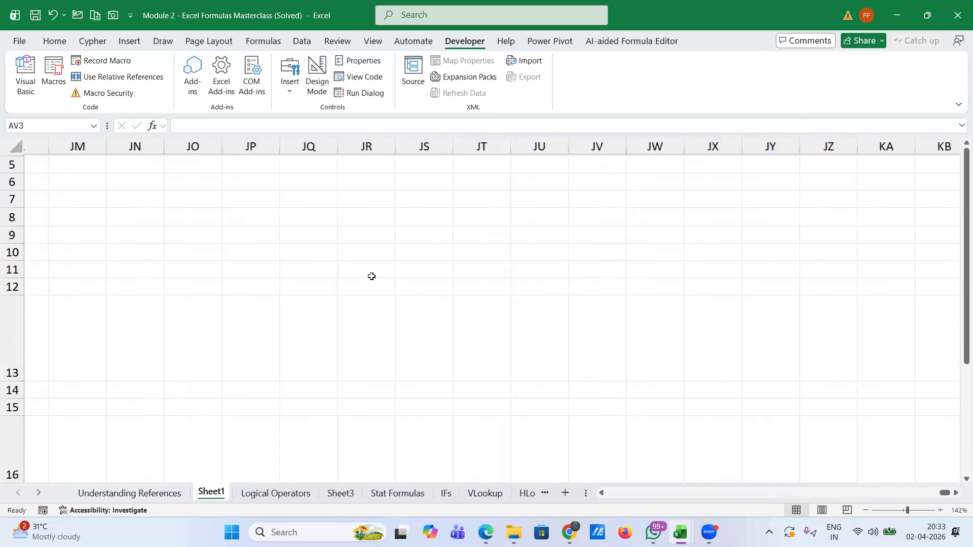
pyautogui.hscroll(-5, 109, 215)
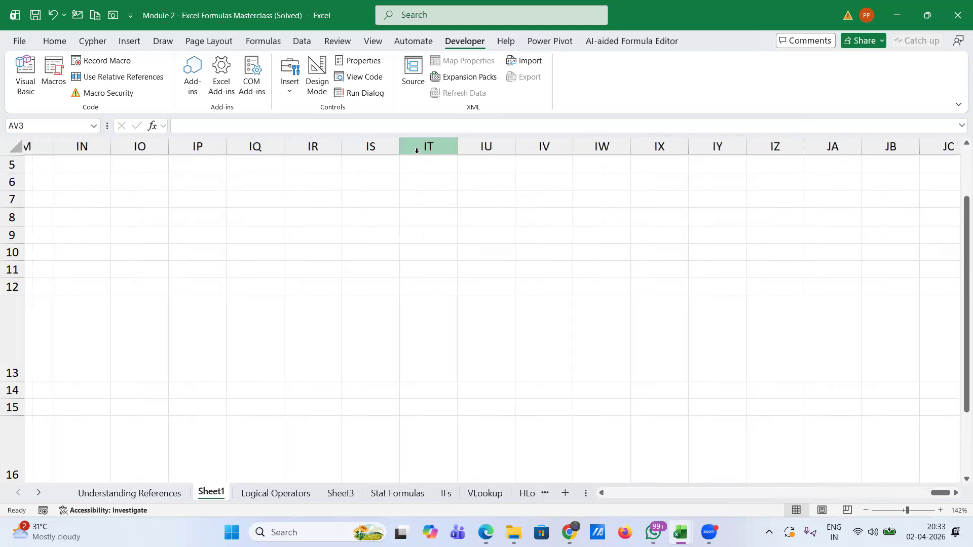
pyautogui.hscroll(-5, 252, 250)
pyautogui.hscroll(-11, 252, 250)
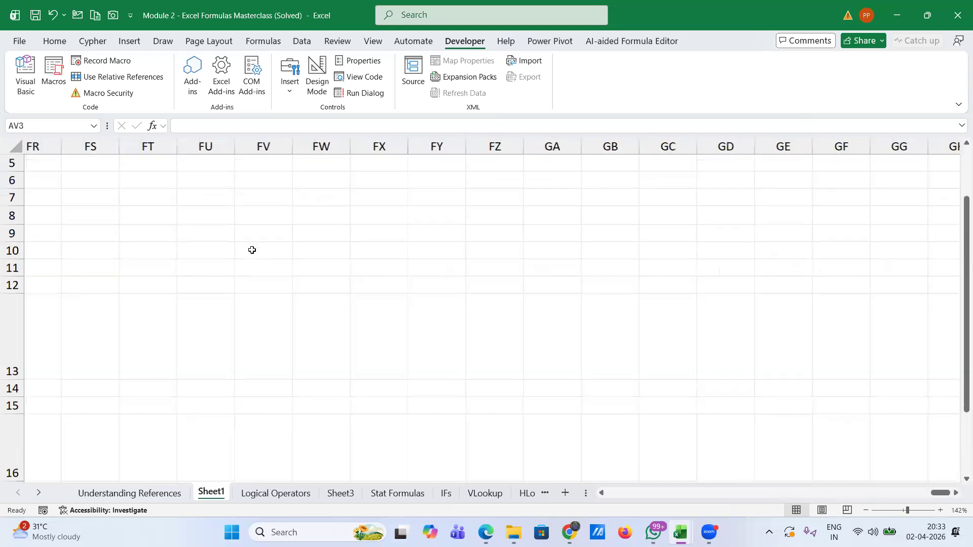
pyautogui.scroll(1, 252, 250)
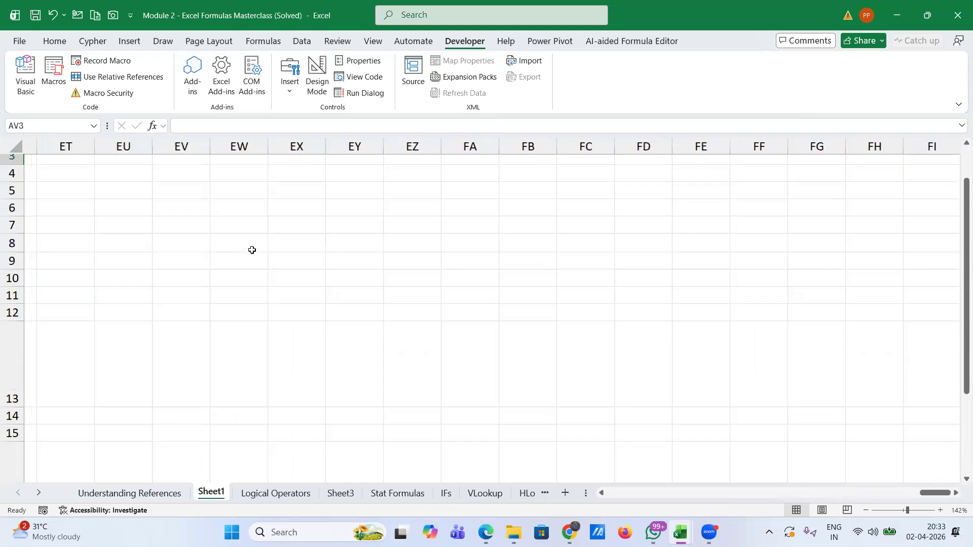
pyautogui.scroll(-2, 252, 250)
pyautogui.hscroll(-7, 252, 250)
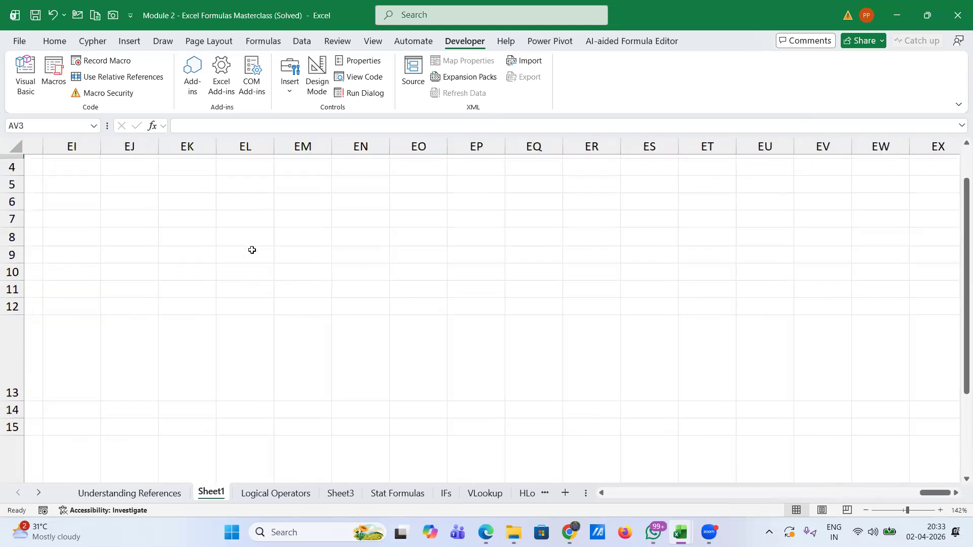
pyautogui.hscroll(-1, 251, 249)
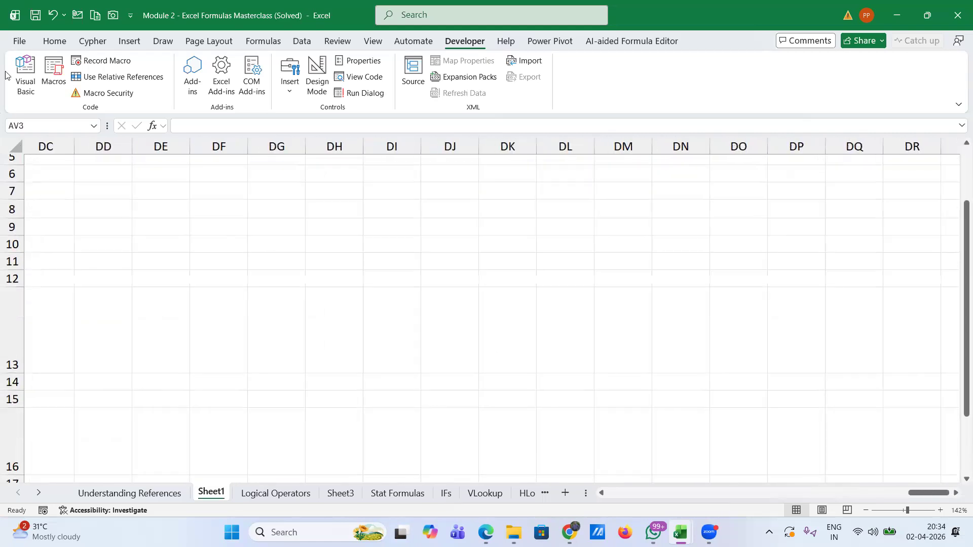
# Turn on the R1C1 reference style in the formula options so that columns are headed by numbers.
pyautogui.click(19, 43)
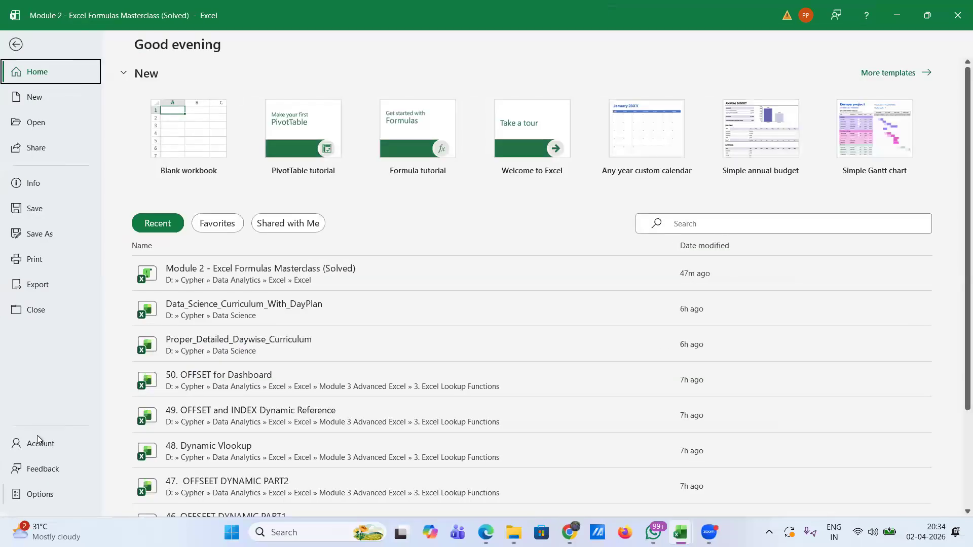
pyautogui.click(39, 492)
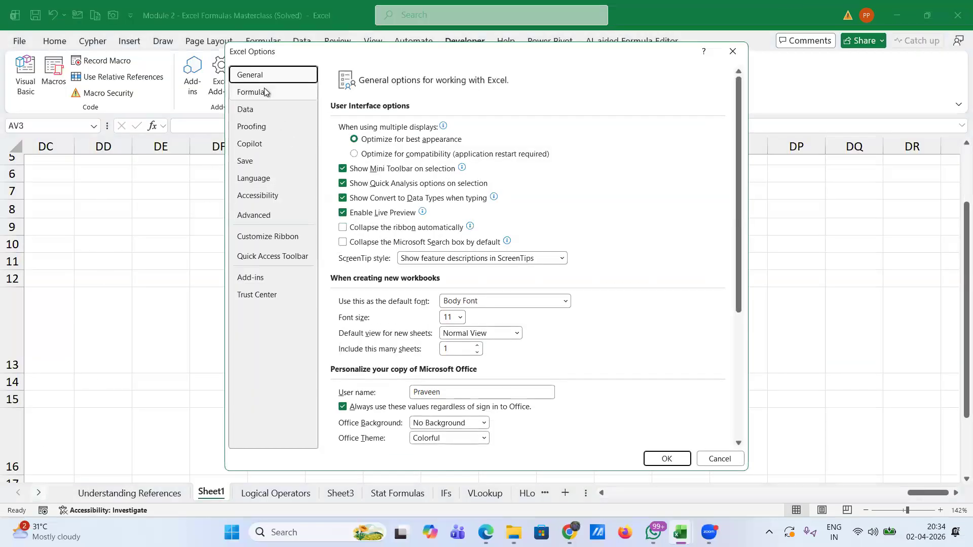
pyautogui.click(263, 89)
pyautogui.click(342, 226)
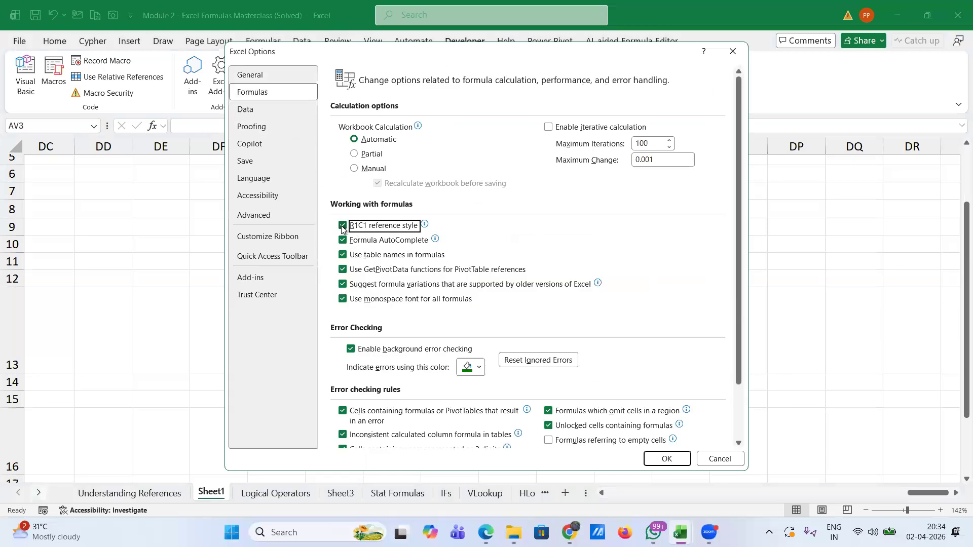
pyautogui.click(667, 461)
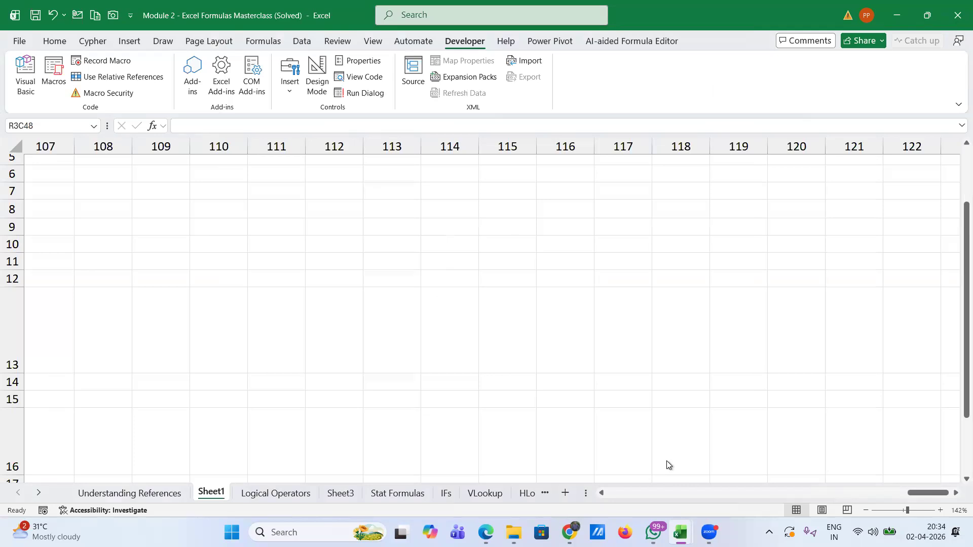
# Check the numbered column headings and select the cell in row 2, column 48 that holds the COLUMN formula.
pyautogui.hscroll(-20, 210, 251)
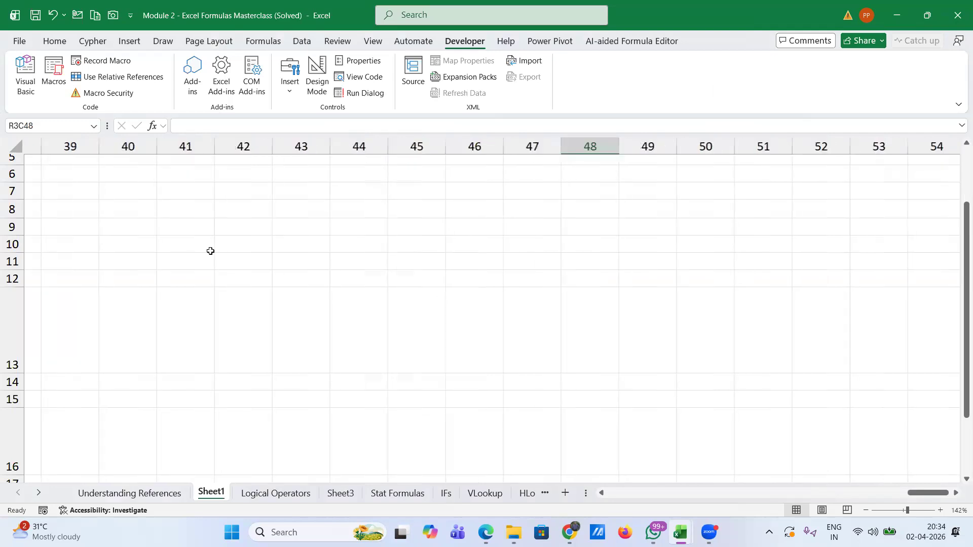
pyautogui.hscroll(2, 211, 251)
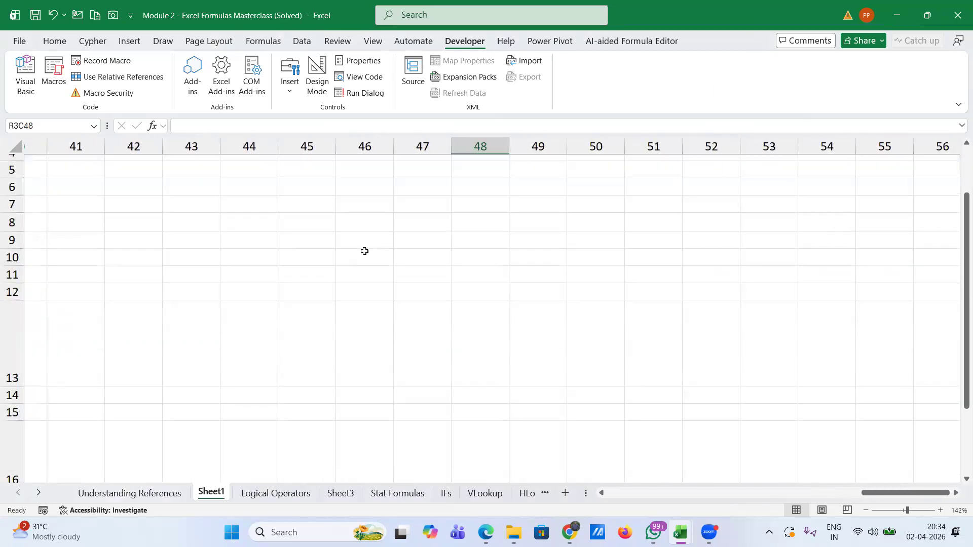
pyautogui.scroll(2, 364, 250)
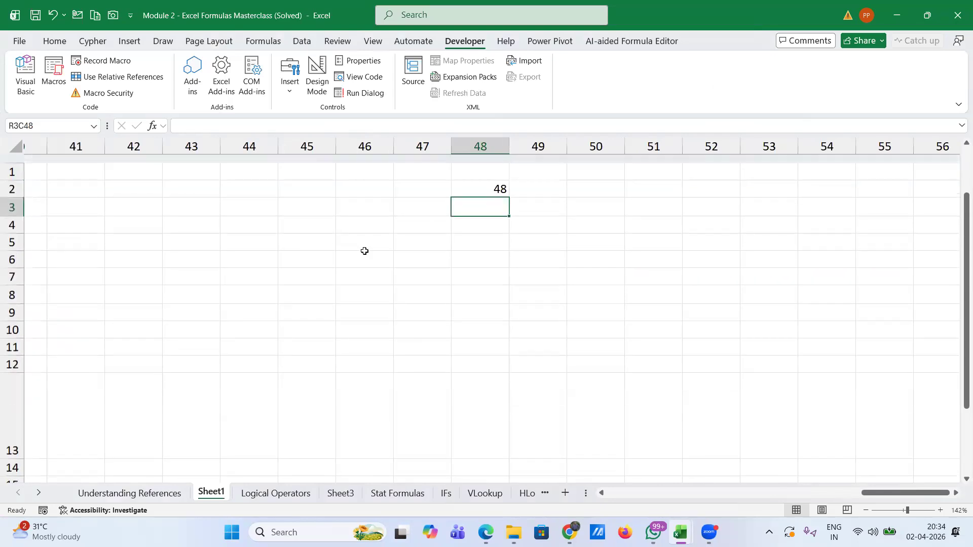
pyautogui.click(487, 182)
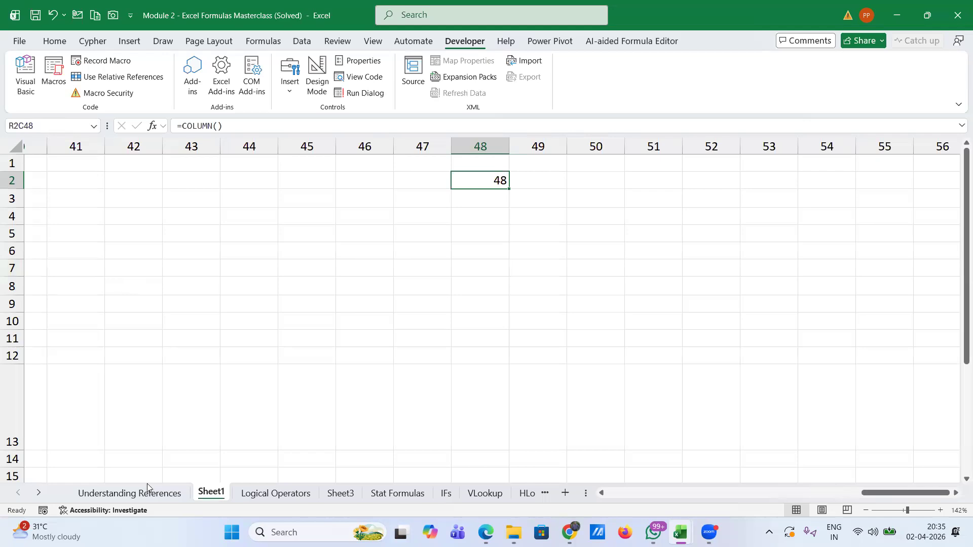
# Open the Understanding References sheet and look over the monthly product sales table at its start.
pyautogui.click(132, 494)
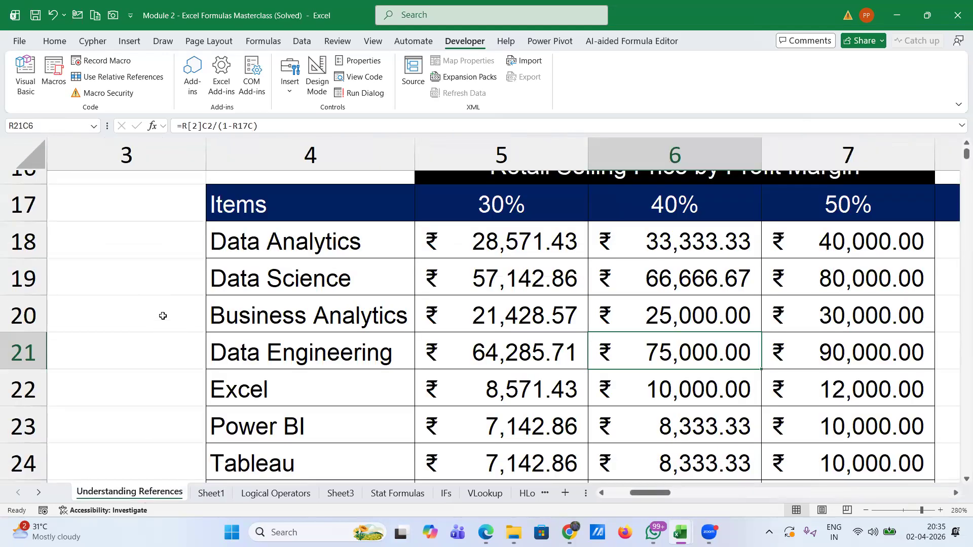
pyautogui.hscroll(-2, 163, 315)
pyautogui.scroll(5, 163, 316)
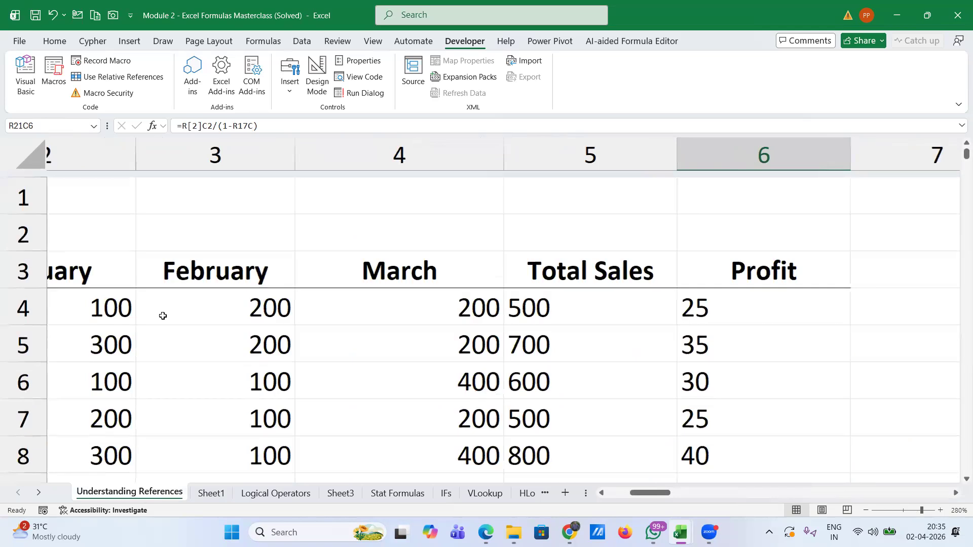
pyautogui.hscroll(-4, 163, 316)
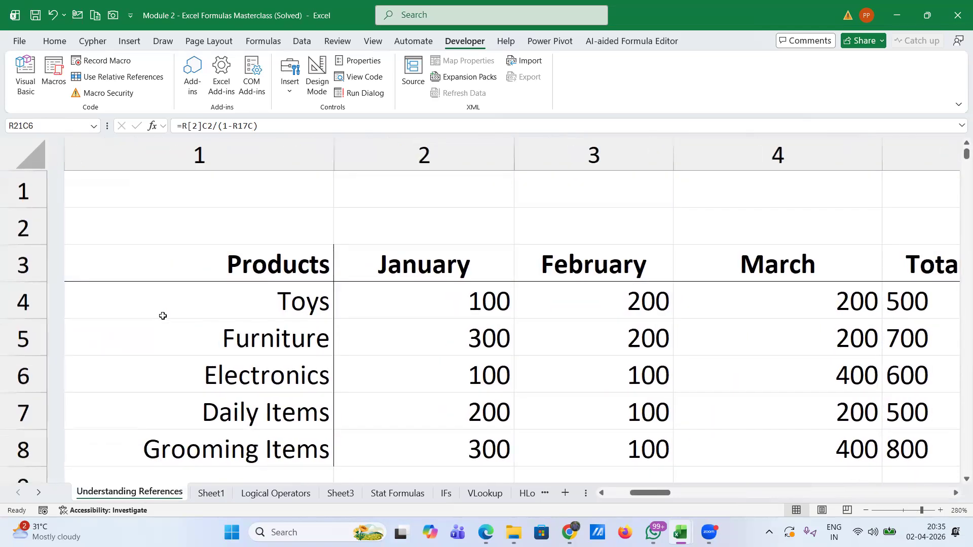
pyautogui.hscroll(1, 163, 316)
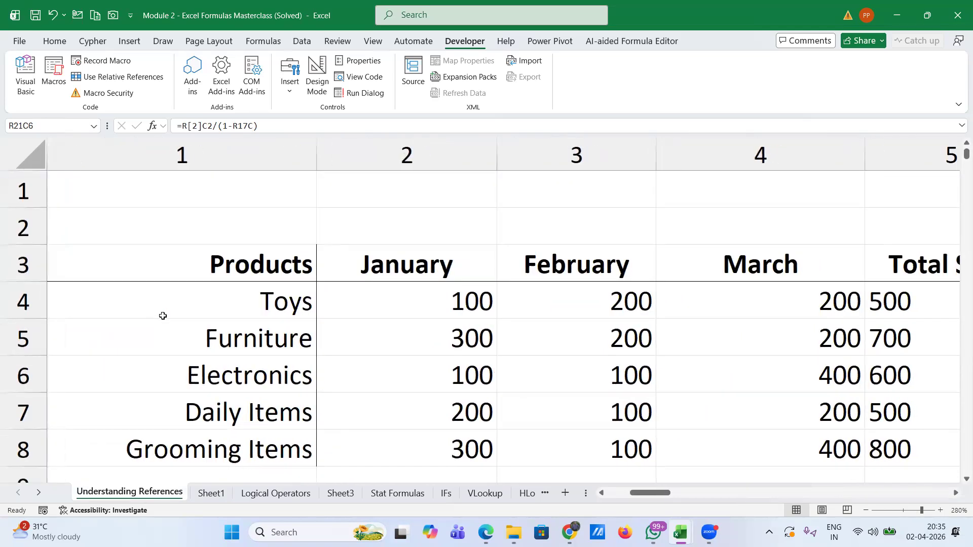
pyautogui.hscroll(2, 163, 316)
pyautogui.scroll(-4, 162, 316)
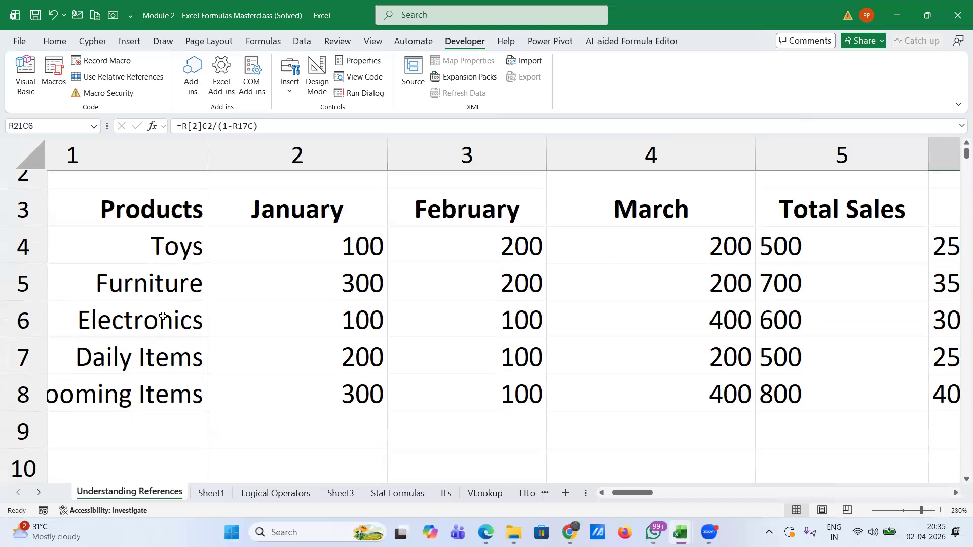
pyautogui.scroll(-2, 163, 316)
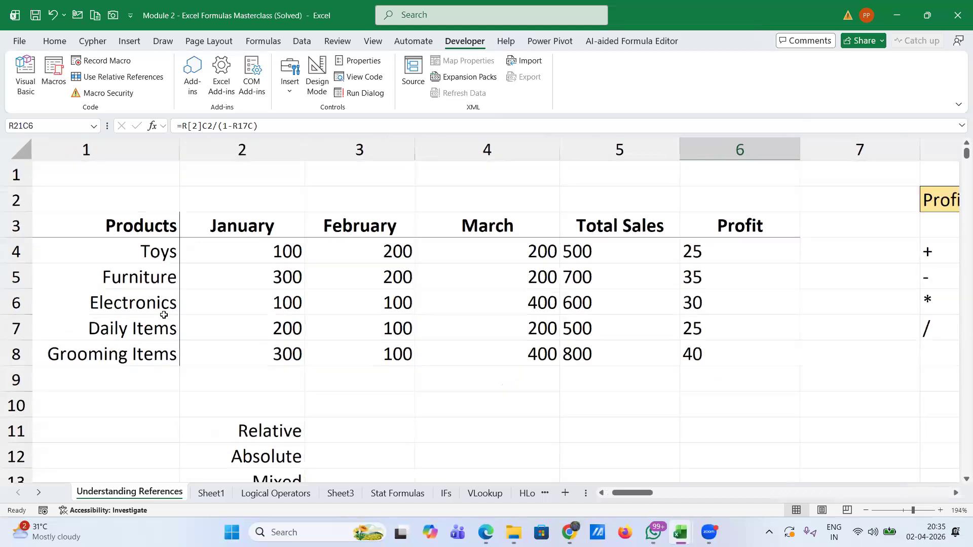
pyautogui.hscroll(1, 163, 310)
pyautogui.hscroll(-1, 131, 261)
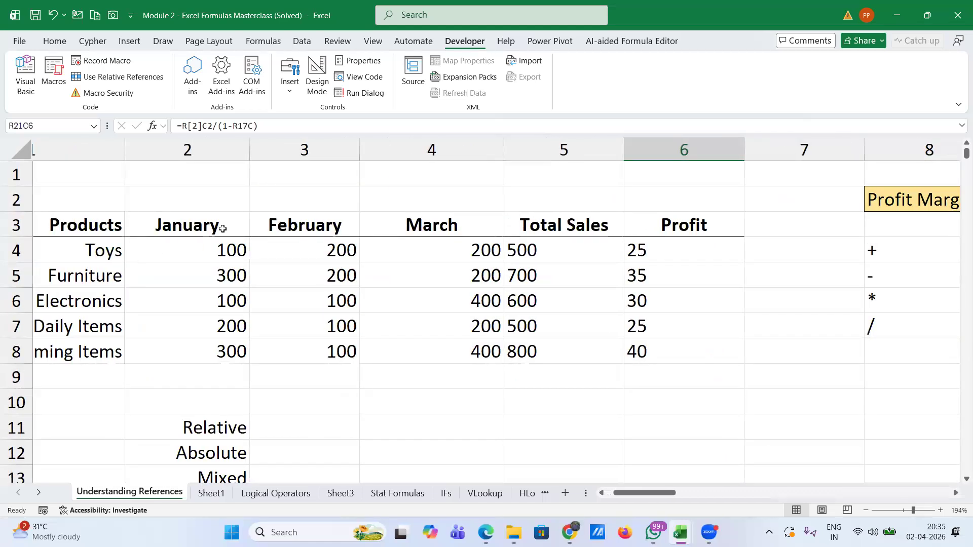
# Clear the Total Sales and Profit cells for all five products, and select the Total Sales cell for Toys.
pyautogui.click(544, 250)
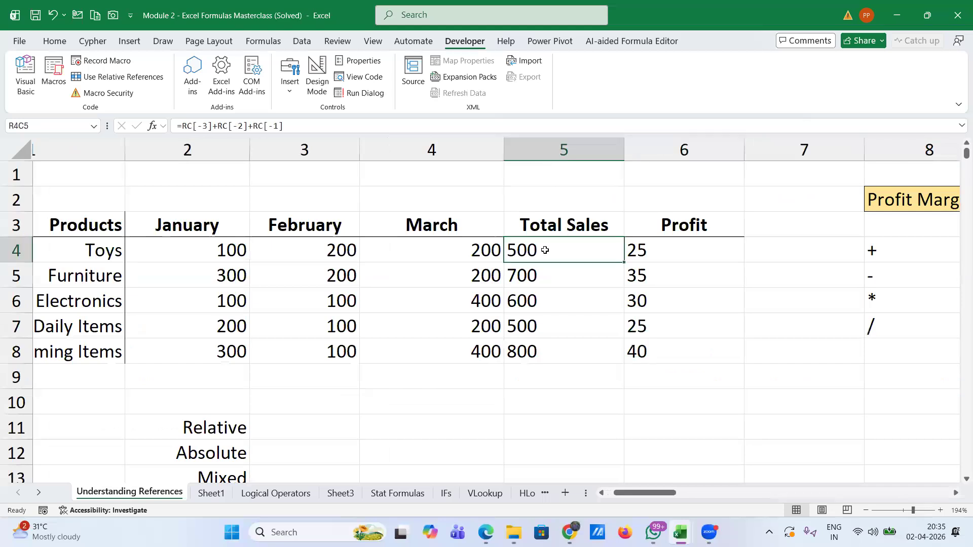
pyautogui.keyDown('shift'); pyautogui.click(679, 342); pyautogui.keyUp('shift')
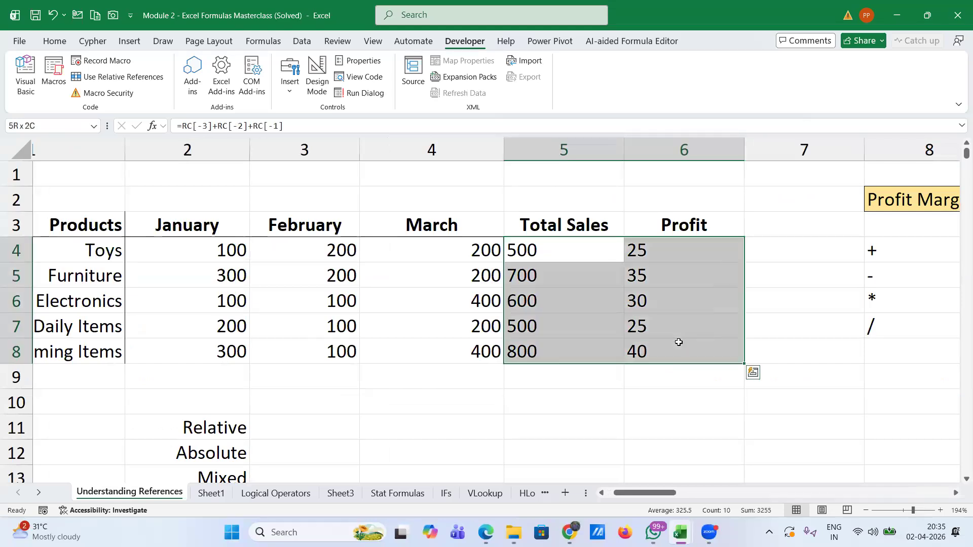
pyautogui.press('Delete')
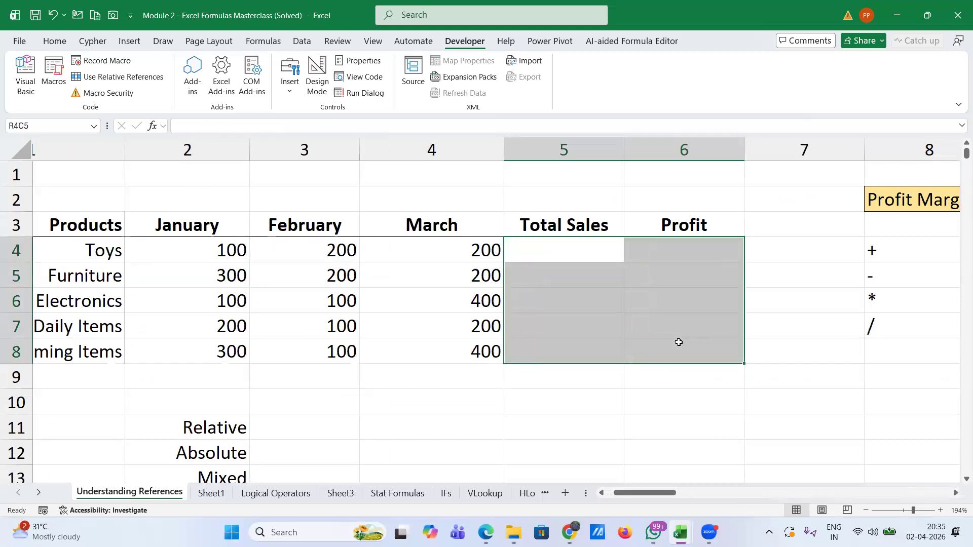
pyautogui.click(571, 252)
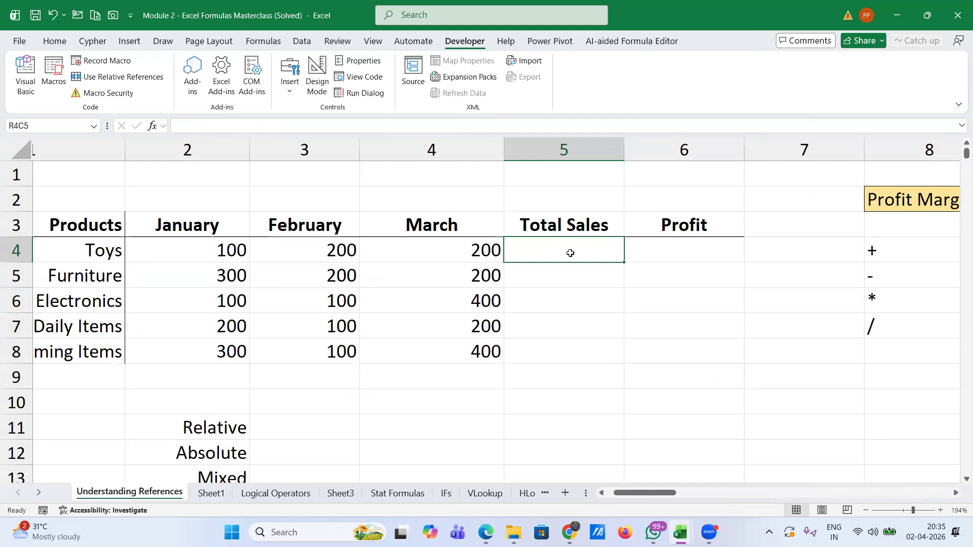
pyautogui.write('=')
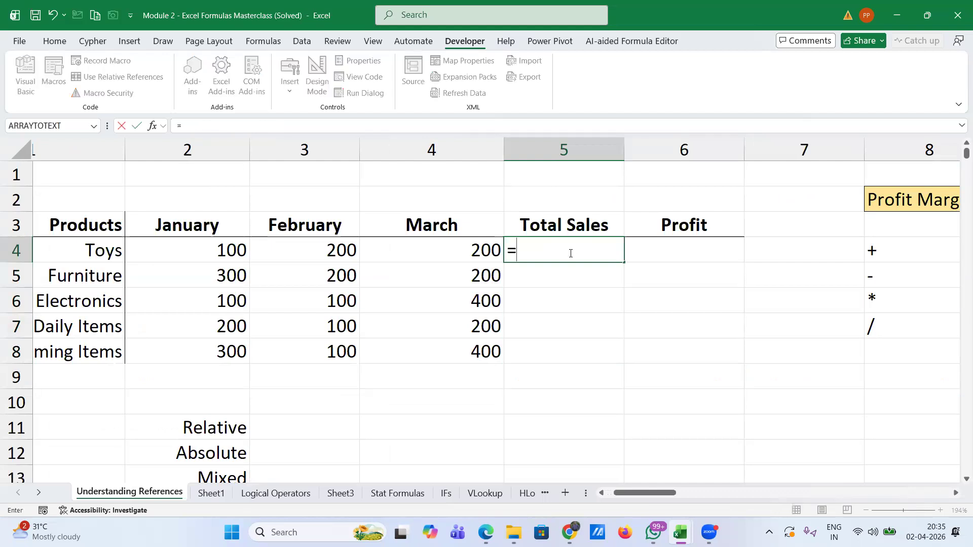
pyautogui.click(199, 252)
pyautogui.press('BackSpace')
pyautogui.press('BackSpace')
pyautogui.press('BackSpace')
pyautogui.press('BackSpace')
pyautogui.press('BackSpace')
pyautogui.press('BackSpace')
pyautogui.press('BackSpace')
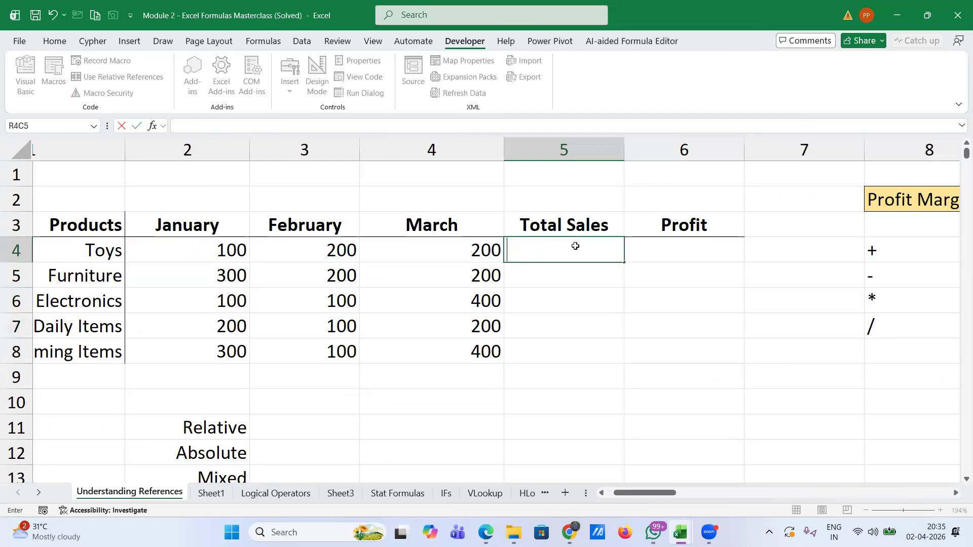
pyautogui.press('Return')
pyautogui.hotkey('alt', 'space')
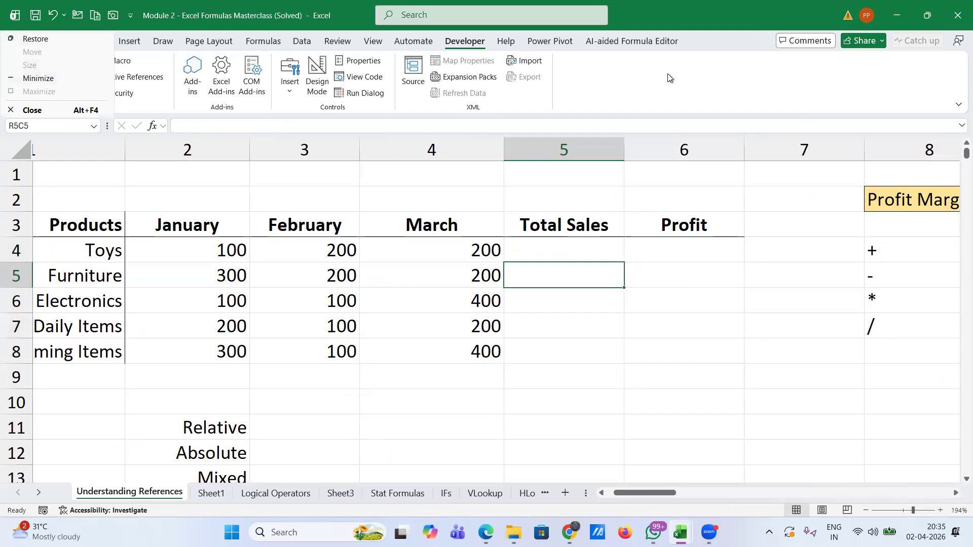
pyautogui.press('Escape')
# Turn off the R1C1 reference style in the formula options so that columns are headed by letters.
pyautogui.click(29, 44)
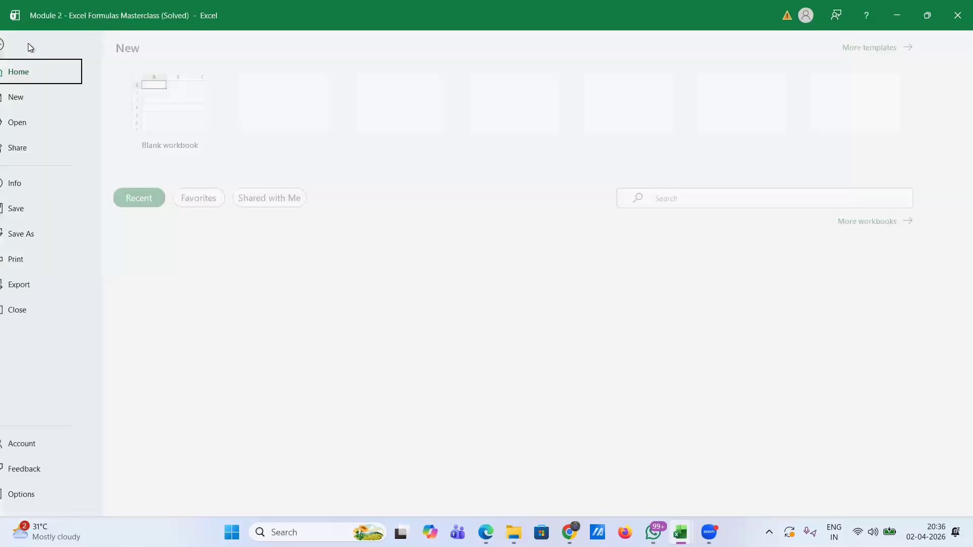
pyautogui.click(38, 495)
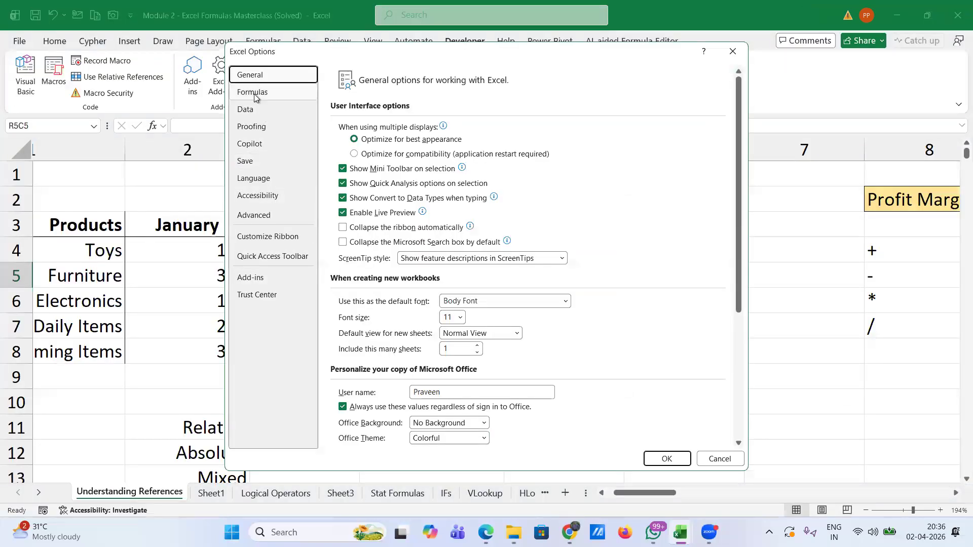
pyautogui.click(255, 93)
pyautogui.click(342, 225)
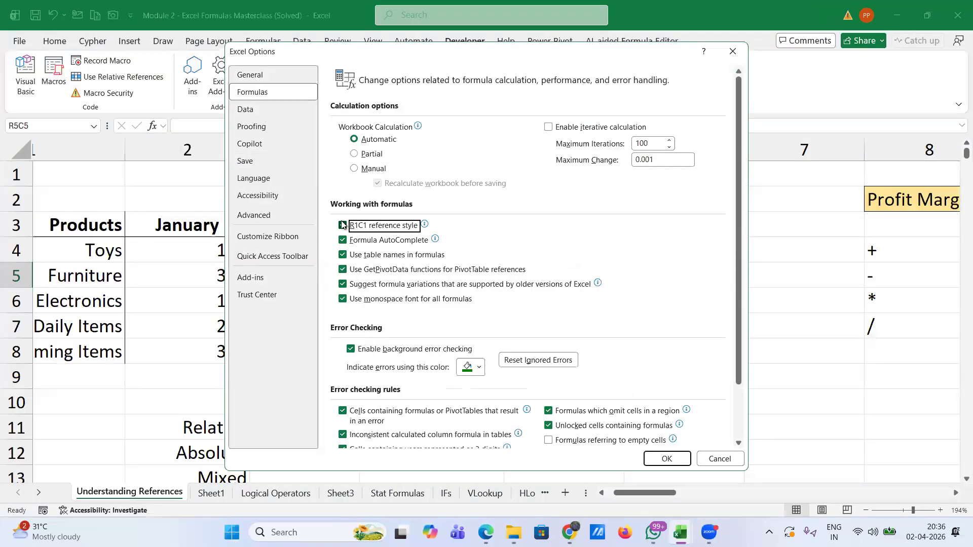
pyautogui.click(666, 458)
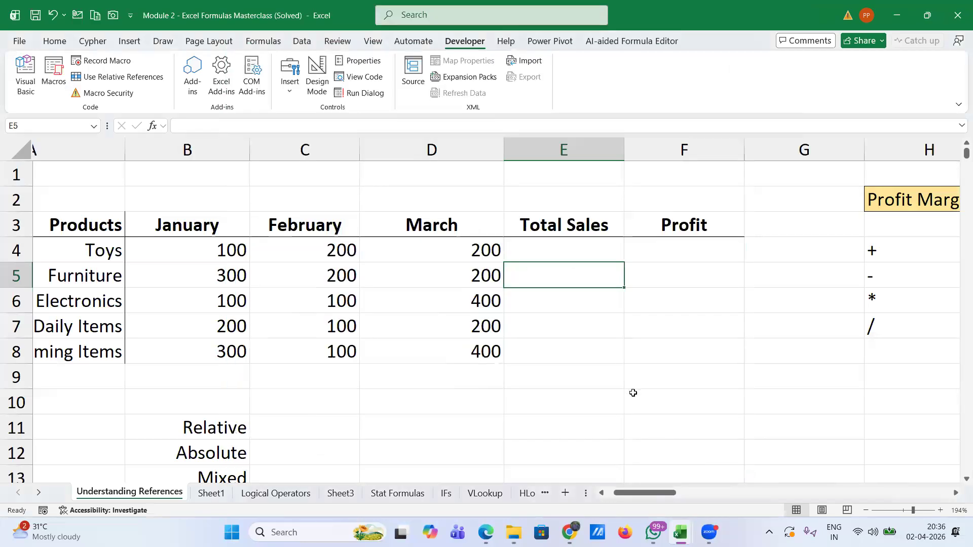
# Enter the hard-coded formula =100+200+200 as the Total Sales for Toys in E4.
pyautogui.click(557, 250)
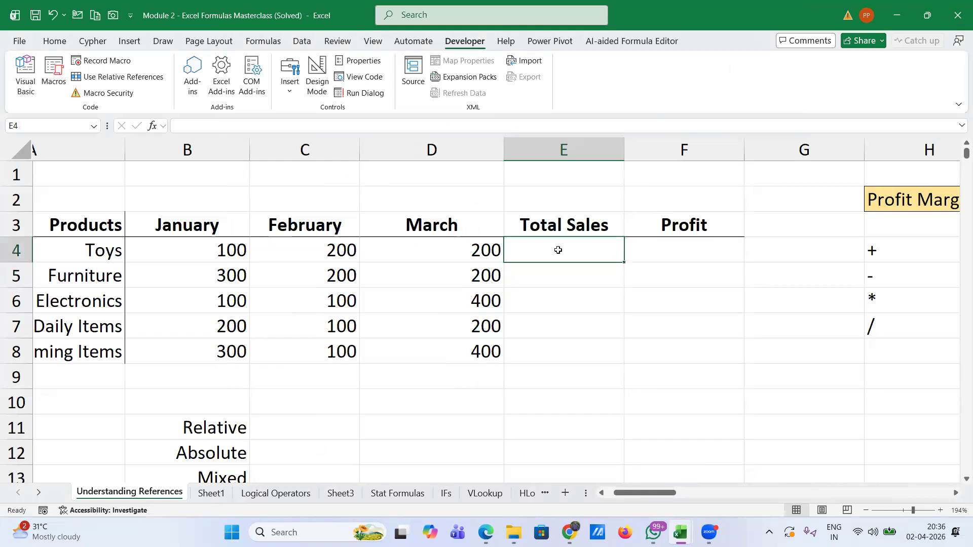
pyautogui.write('=100')
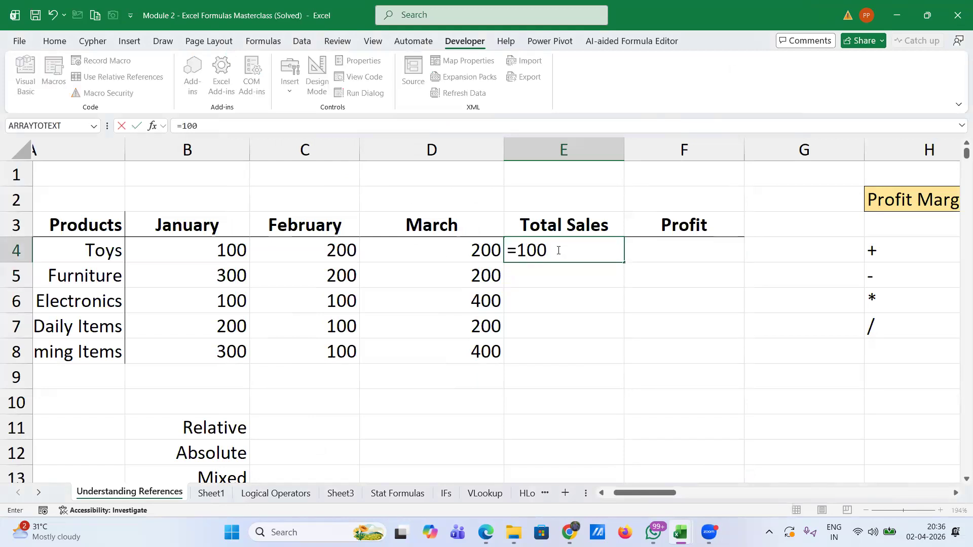
pyautogui.write('+200+200')
pyautogui.press('Return')
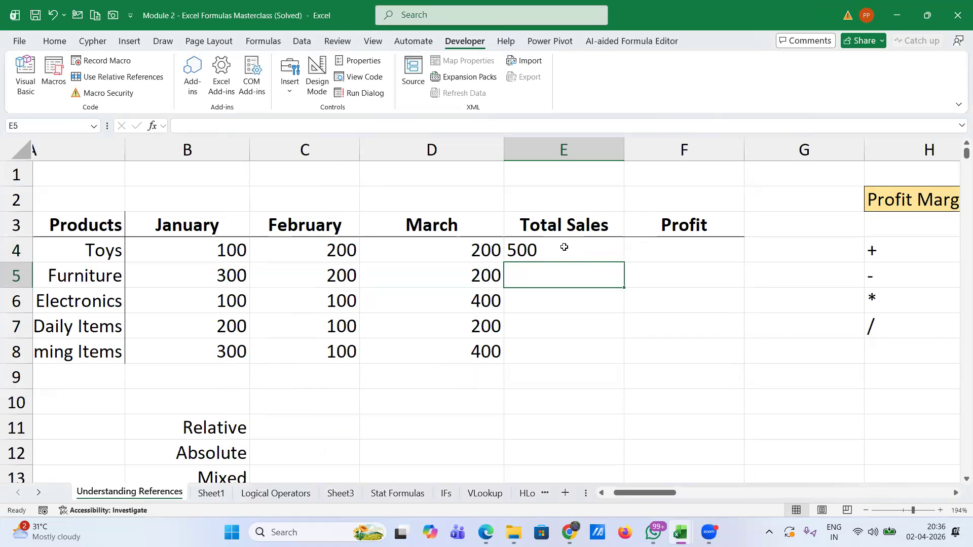
# Fill the hard-coded Toys total from E4 down to E8 and inspect the copied formula for Furniture.
pyautogui.click(561, 246)
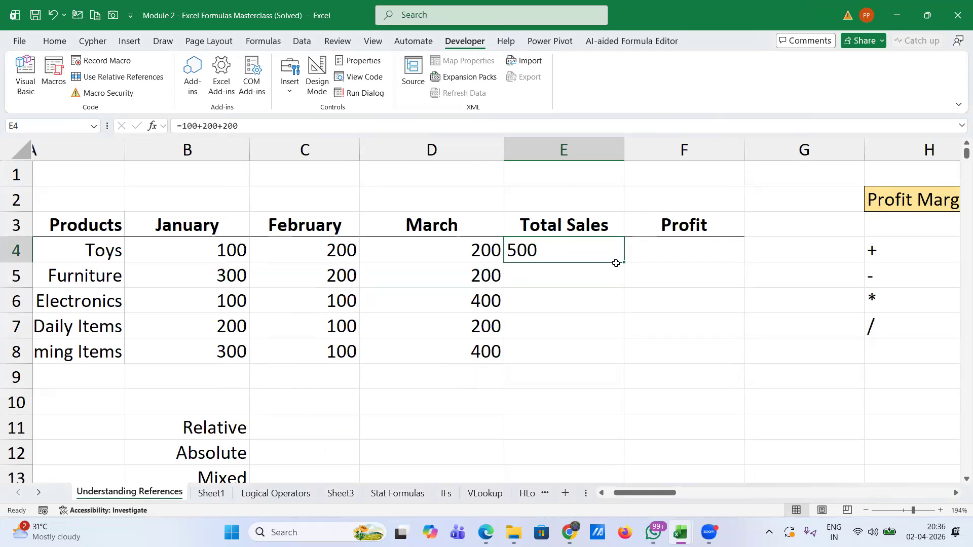
pyautogui.moveTo(624, 261); pyautogui.dragTo(624, 361)
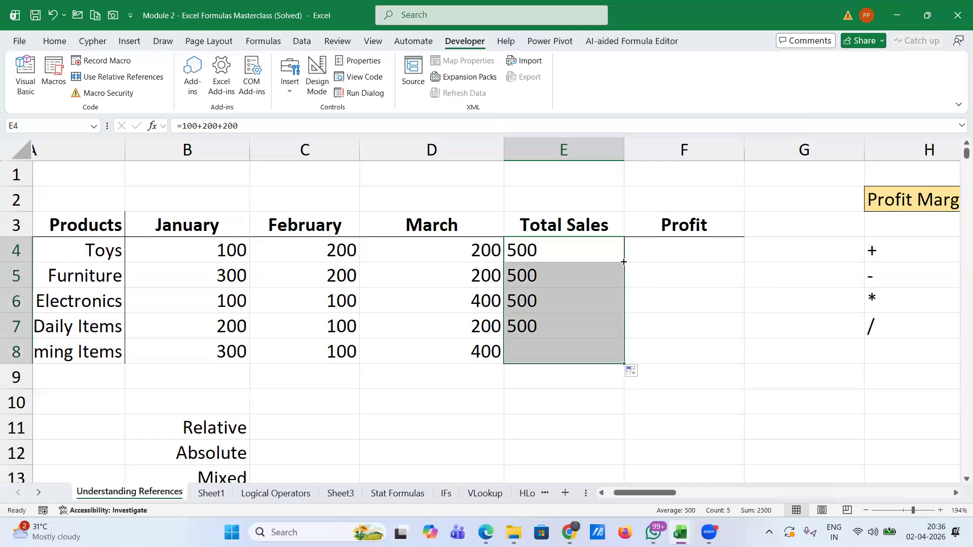
pyautogui.doubleClick(536, 274)
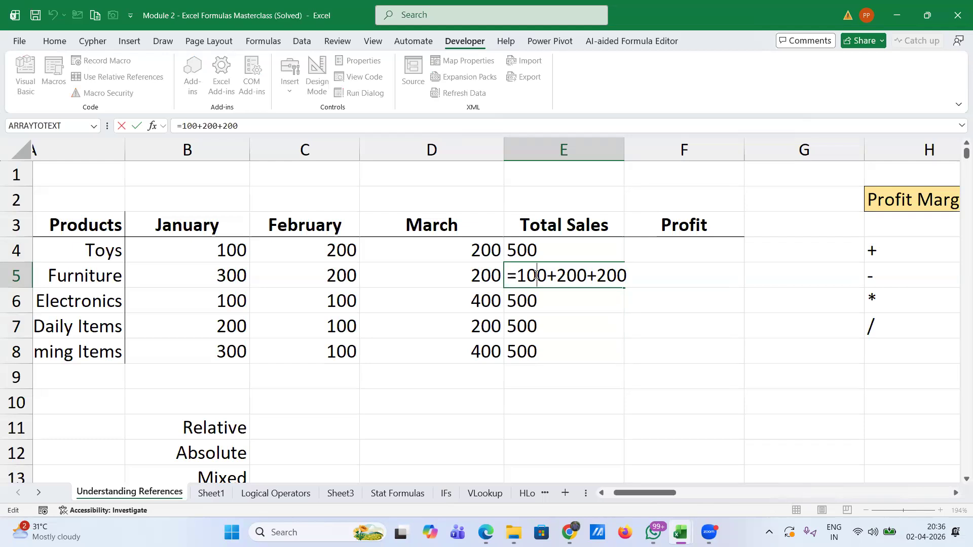
pyautogui.press('Return')
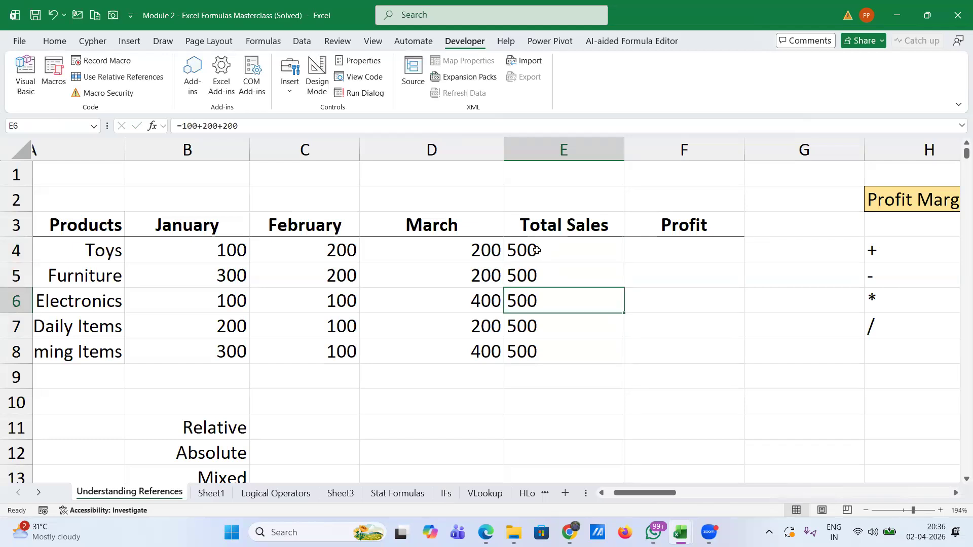
# Clear the hard-coded Total Sales formulas for all five products in E4:E8.
pyautogui.click(544, 249)
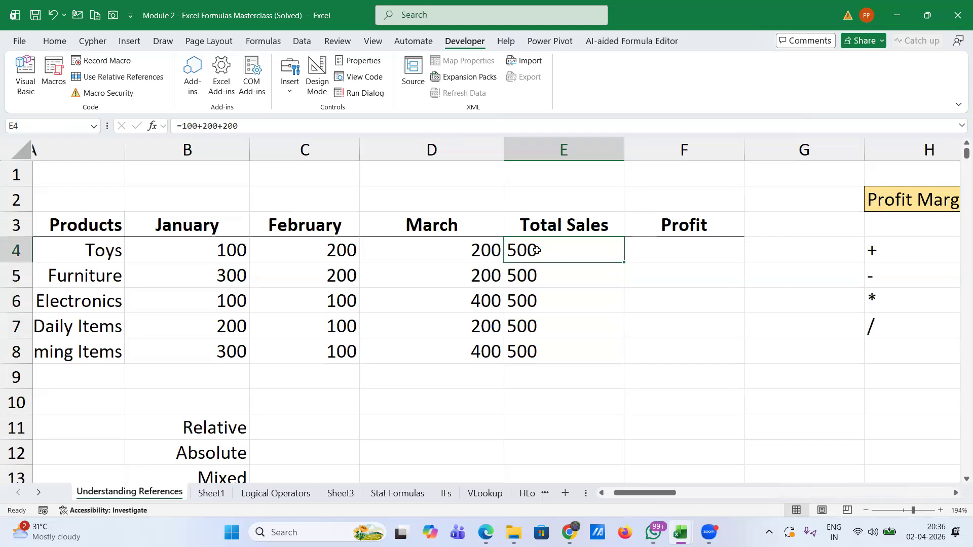
pyautogui.keyDown('shift'); pyautogui.click(536, 350); pyautogui.keyUp('shift')
pyautogui.press('Delete')
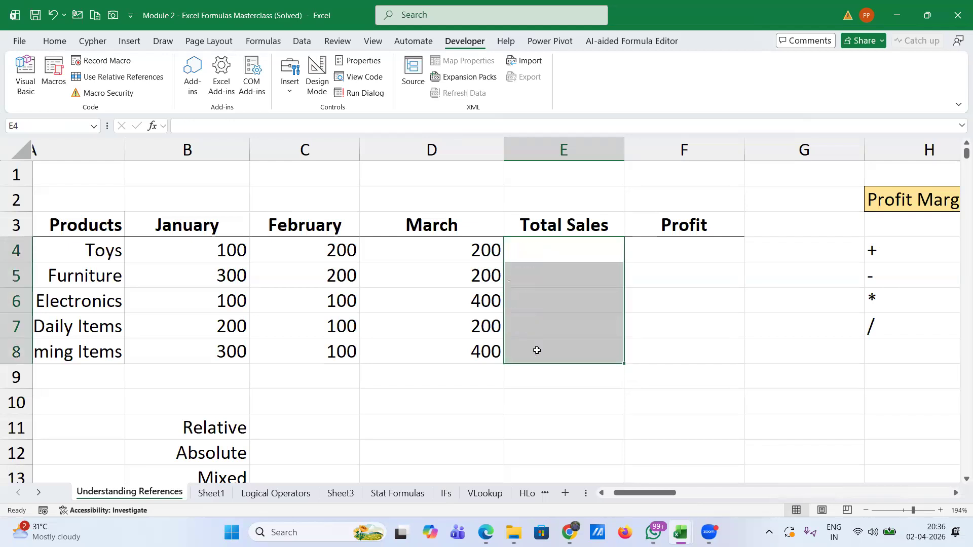
# Enter =B4+C4+D4 as the Total Sales for Toys in E4, using references to the three monthly sales cells.
pyautogui.click(545, 248)
pyautogui.write('=')
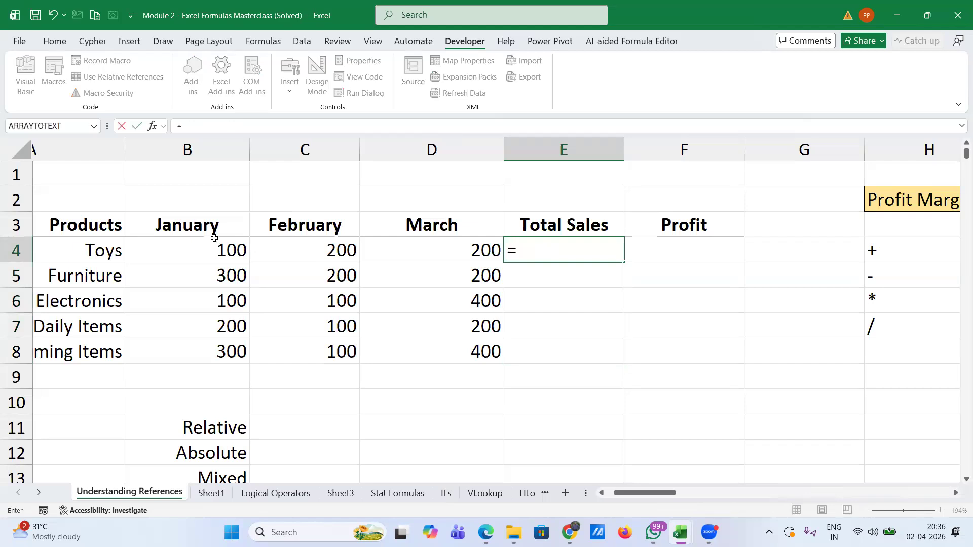
pyautogui.click(211, 248)
pyautogui.write('+')
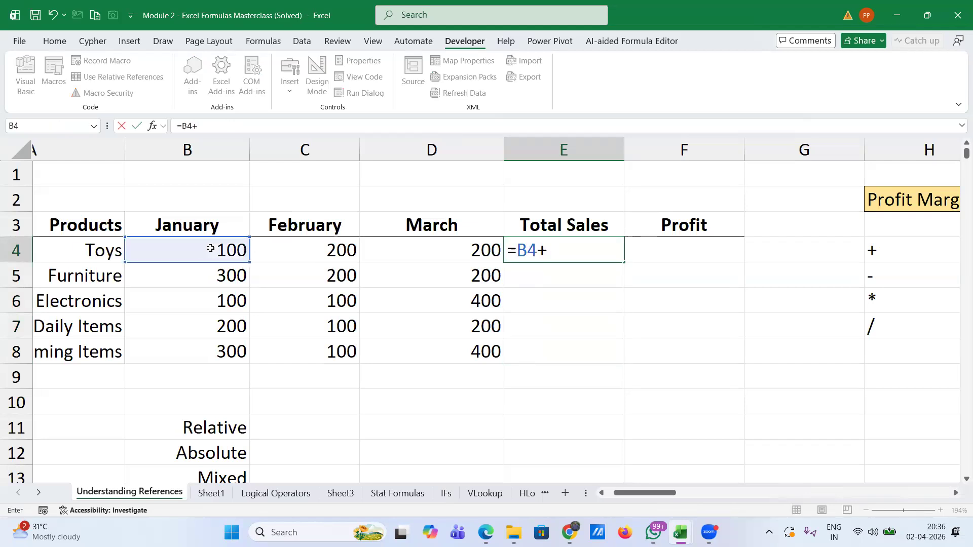
pyautogui.click(290, 251)
pyautogui.write('+')
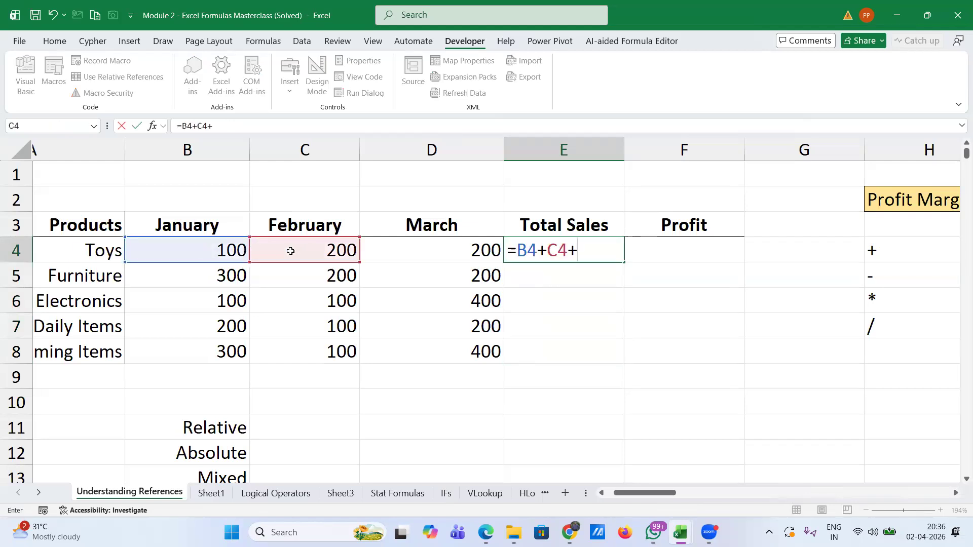
pyautogui.click(401, 245)
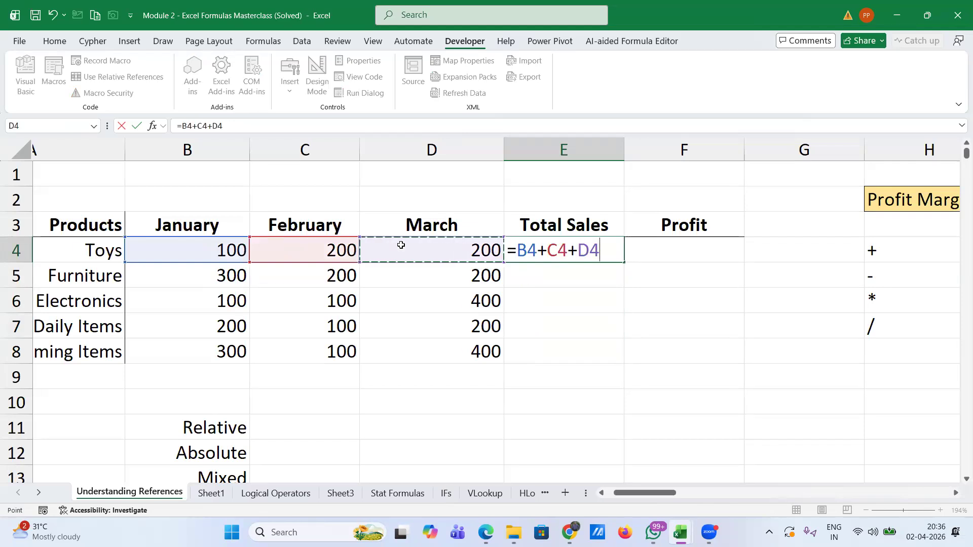
pyautogui.press('Return')
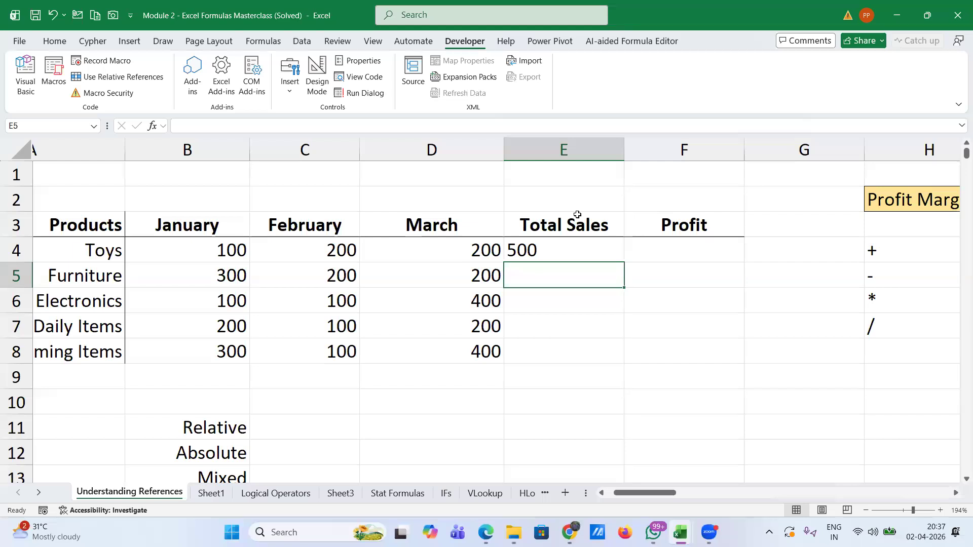
# Fill the Total Sales formula from E4 down to E8 and inspect the cell references for Toys and Furniture.
pyautogui.click(544, 246)
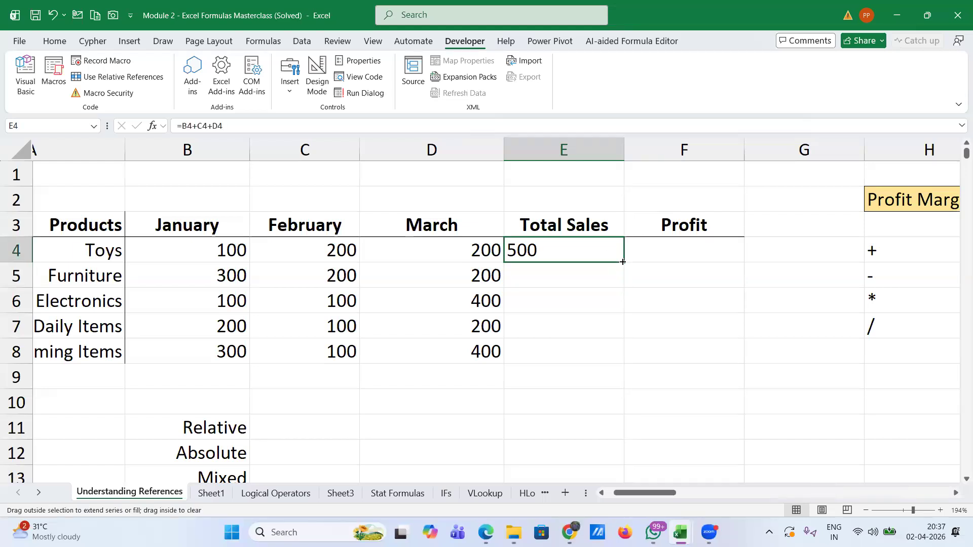
pyautogui.doubleClick(623, 262)
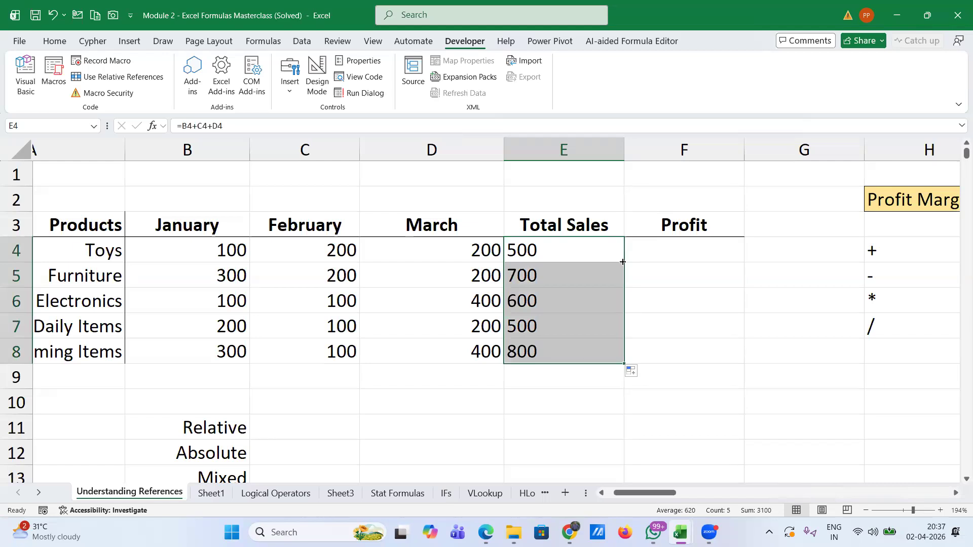
pyautogui.doubleClick(550, 245)
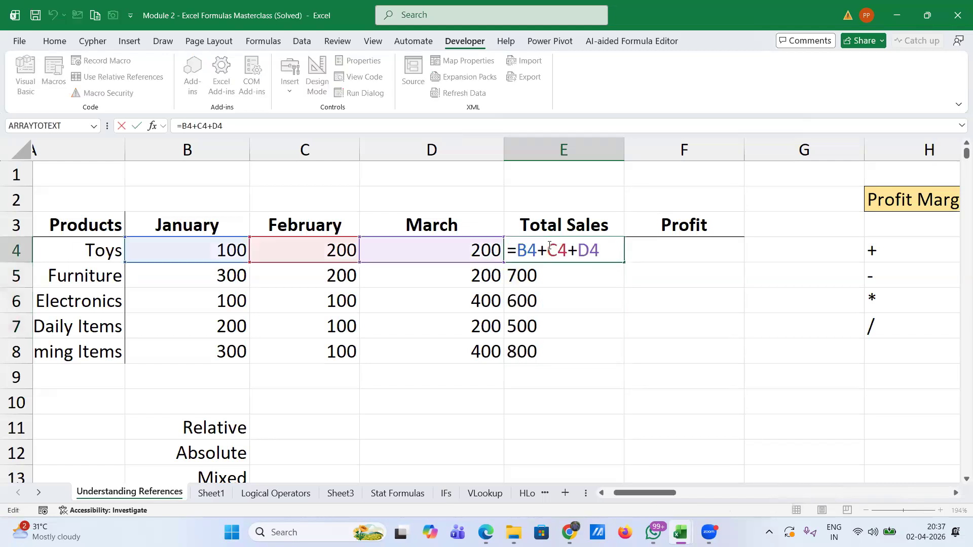
pyautogui.press('Return')
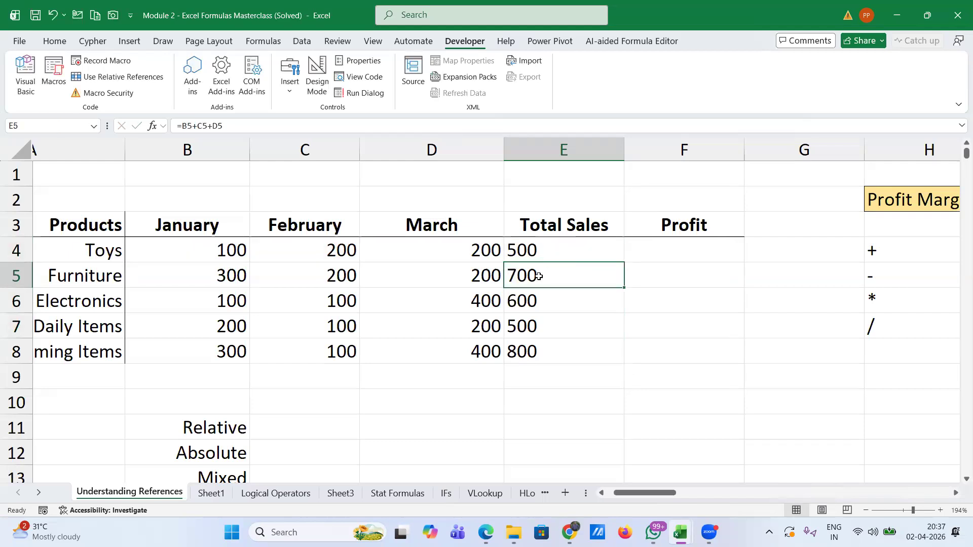
pyautogui.doubleClick(538, 276)
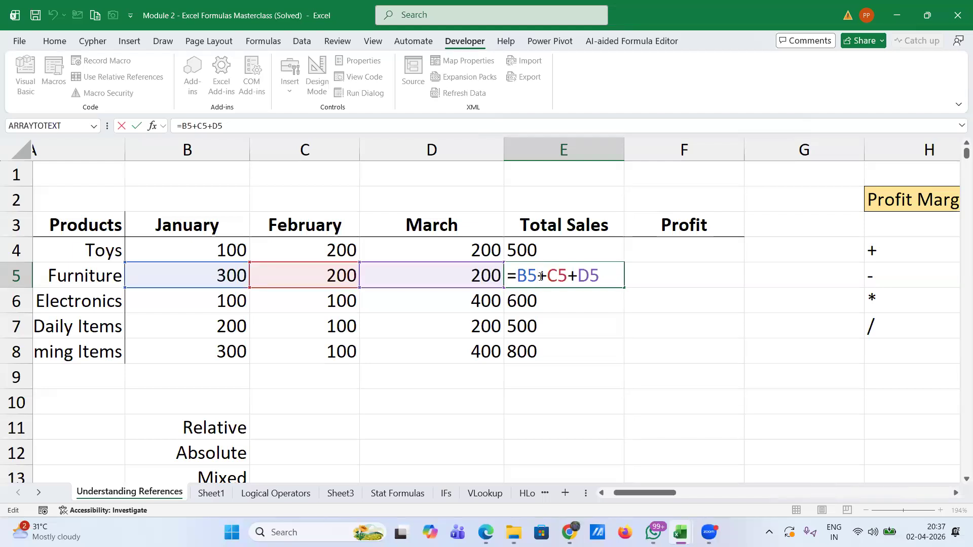
pyautogui.press('Escape')
pyautogui.press('Return')
# Recheck the Toys total formula, enter =E4*I2 as the Profit for Toys in F4, and select that cell.
pyautogui.click(669, 254)
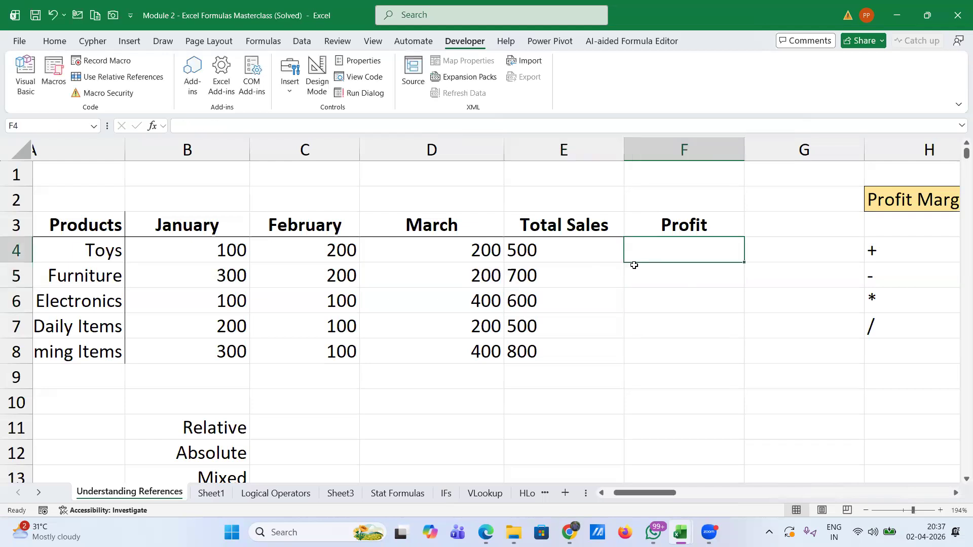
pyautogui.doubleClick(552, 252)
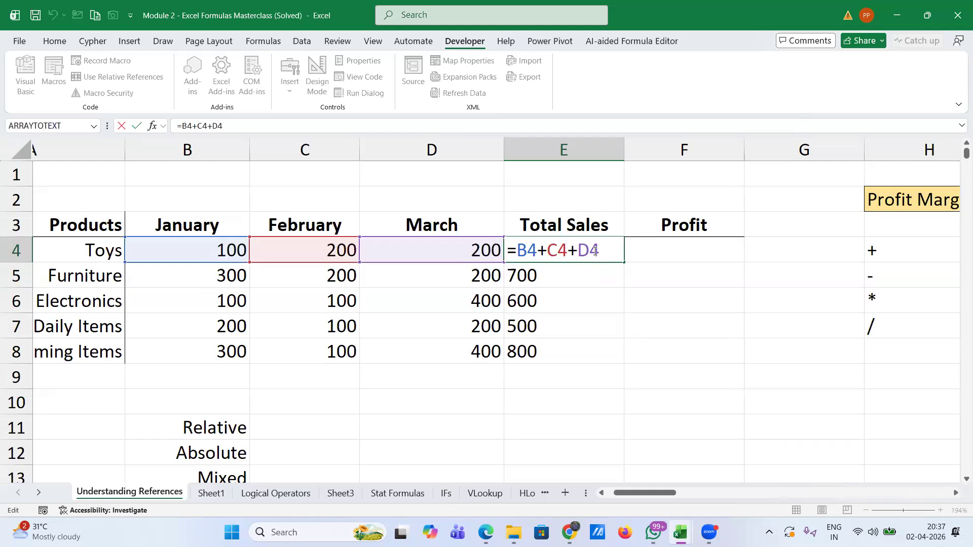
pyautogui.press('Tab')
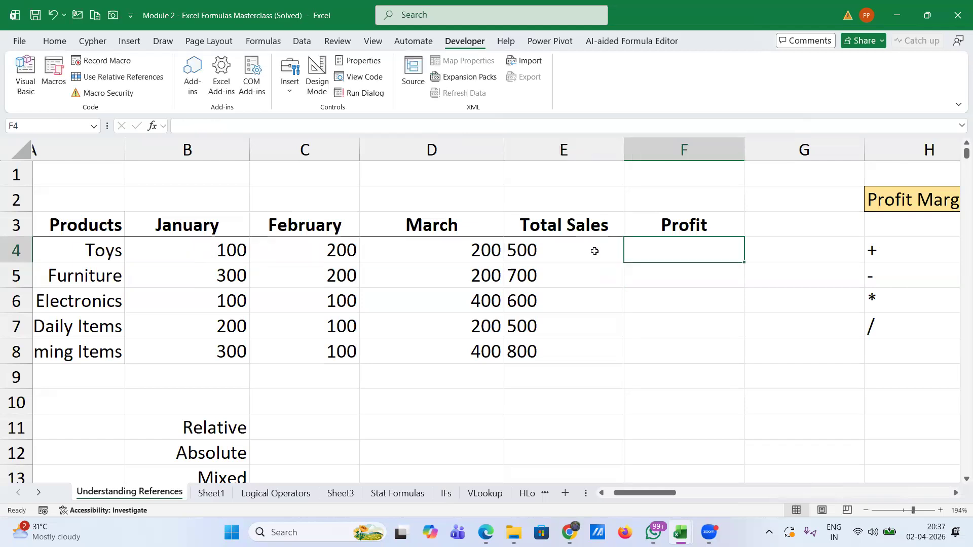
pyautogui.hscroll(2, 588, 253)
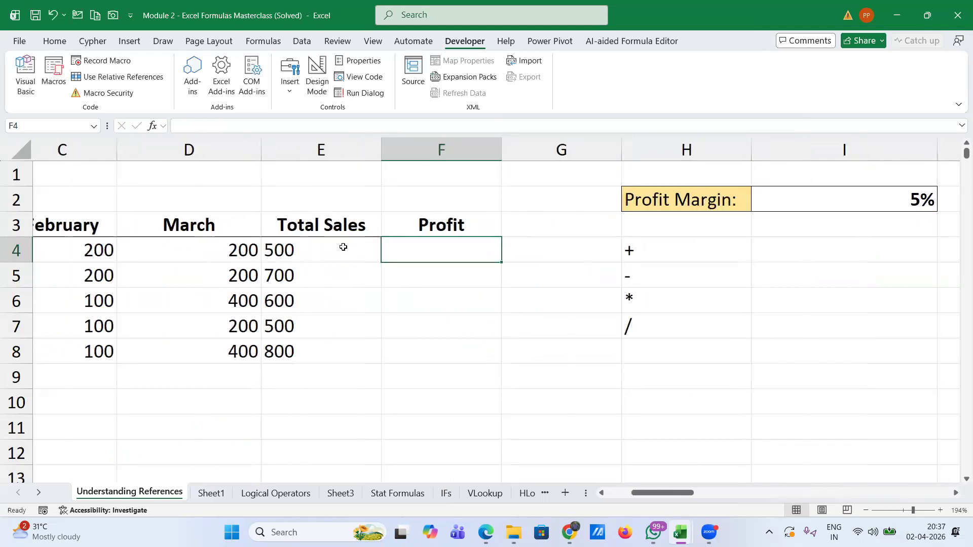
pyautogui.click(287, 250)
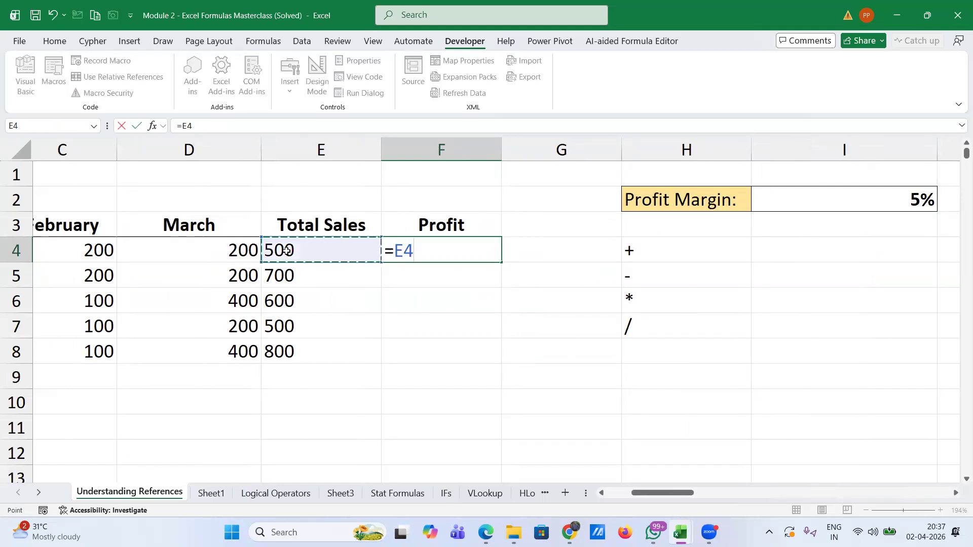
pyautogui.write('*')
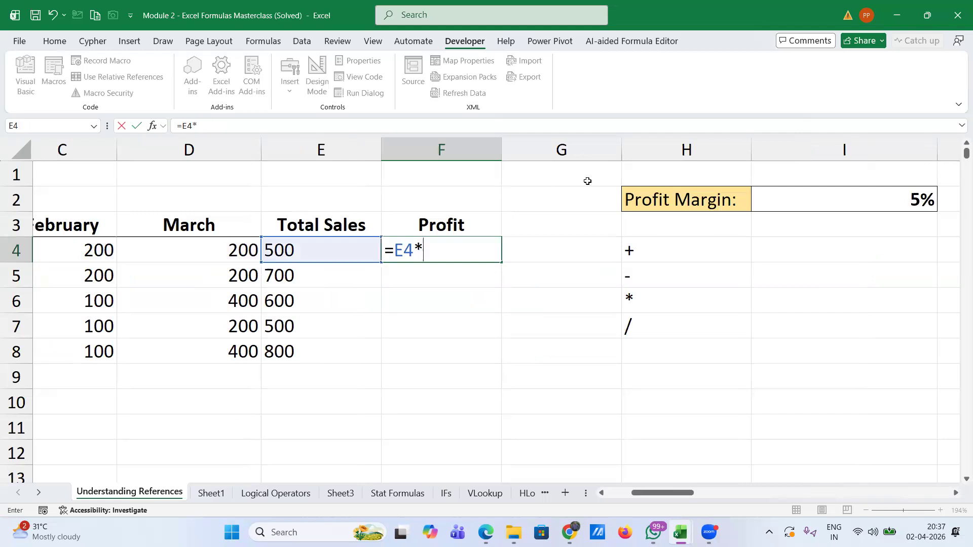
pyautogui.click(822, 201)
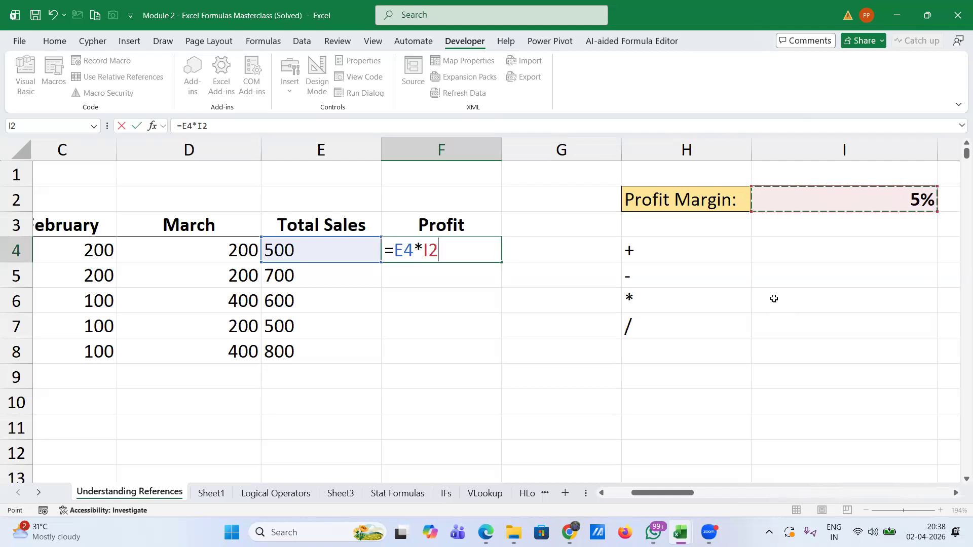
pyautogui.press('Return')
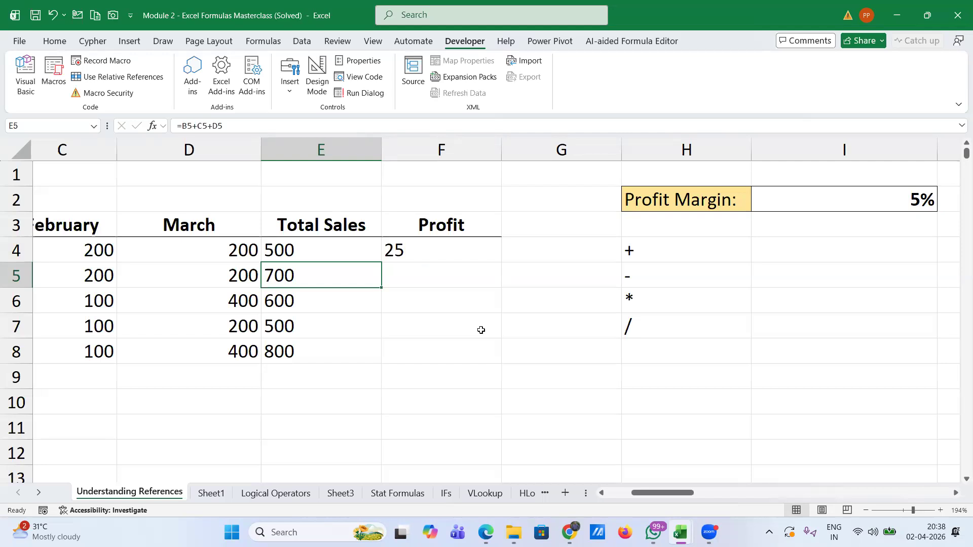
pyautogui.click(449, 250)
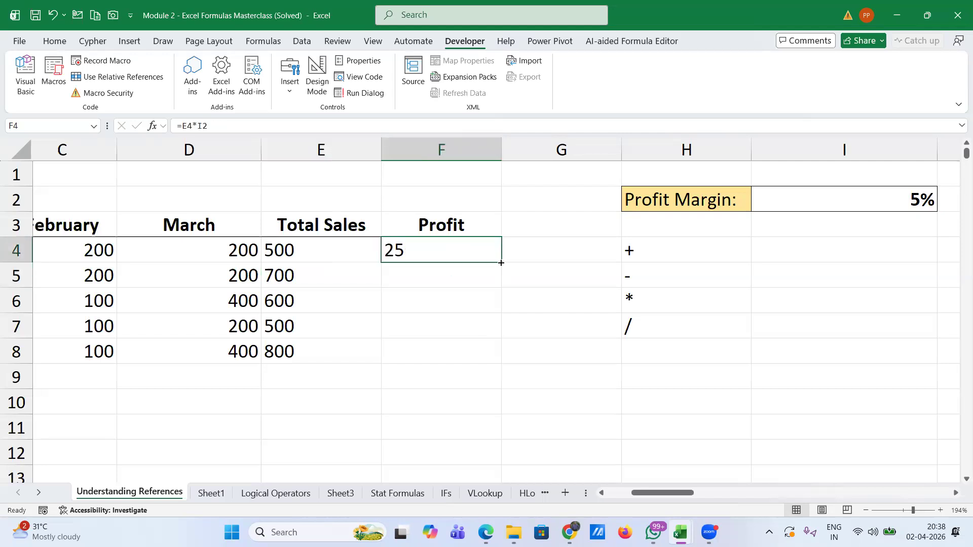
# Fill the Profit formula =E4*I2 from F4 down to F8 and inspect the cell references in F4 and F5.
pyautogui.doubleClick(501, 262)
pyautogui.click(417, 282)
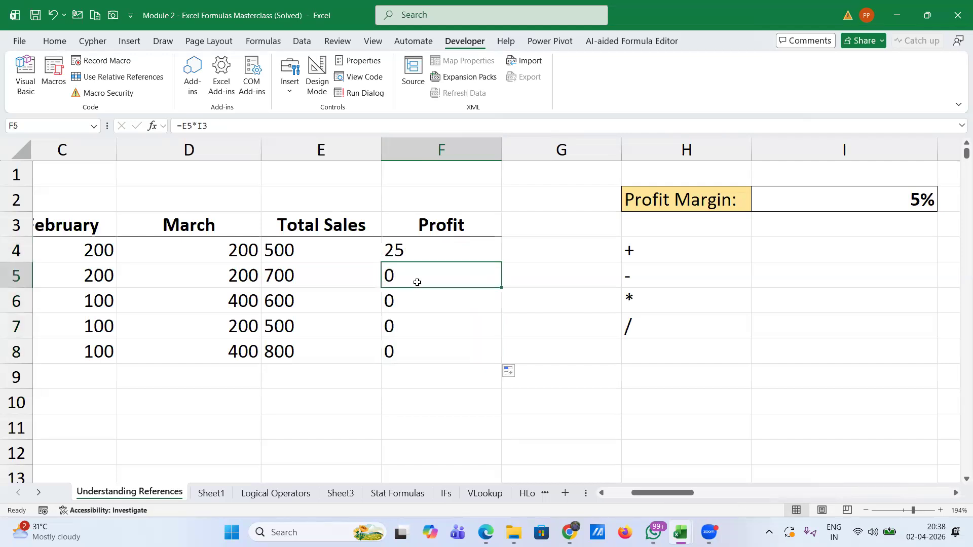
pyautogui.click(418, 251)
pyautogui.doubleClick(417, 251)
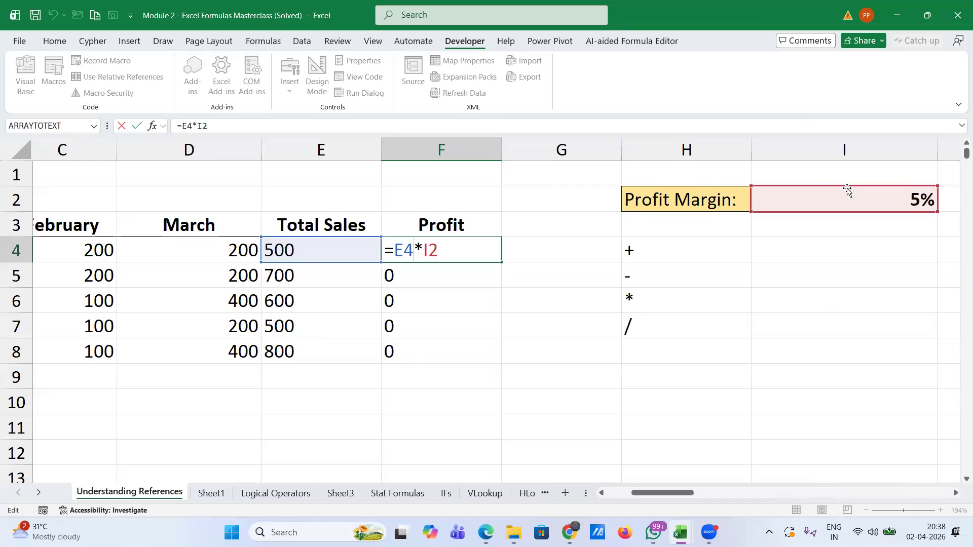
pyautogui.press('Return')
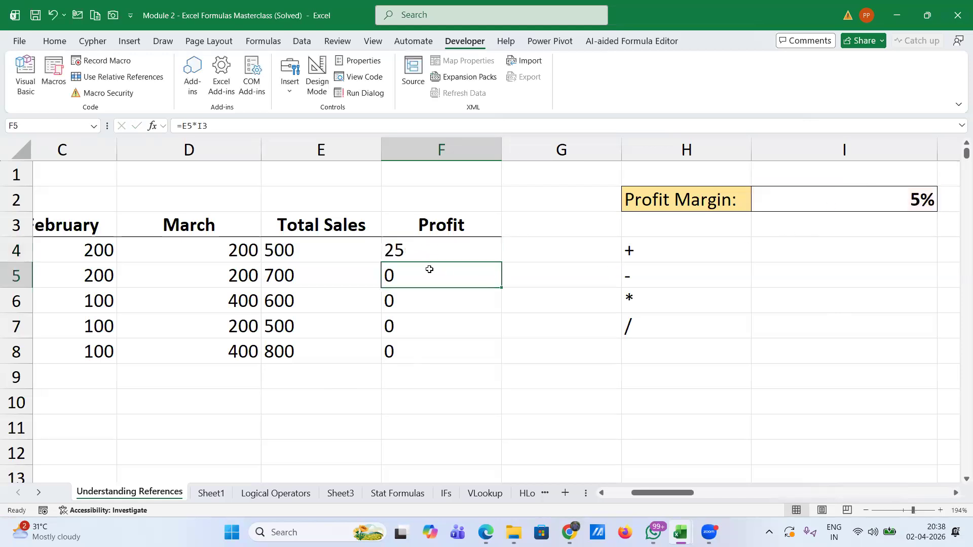
pyautogui.doubleClick(432, 270)
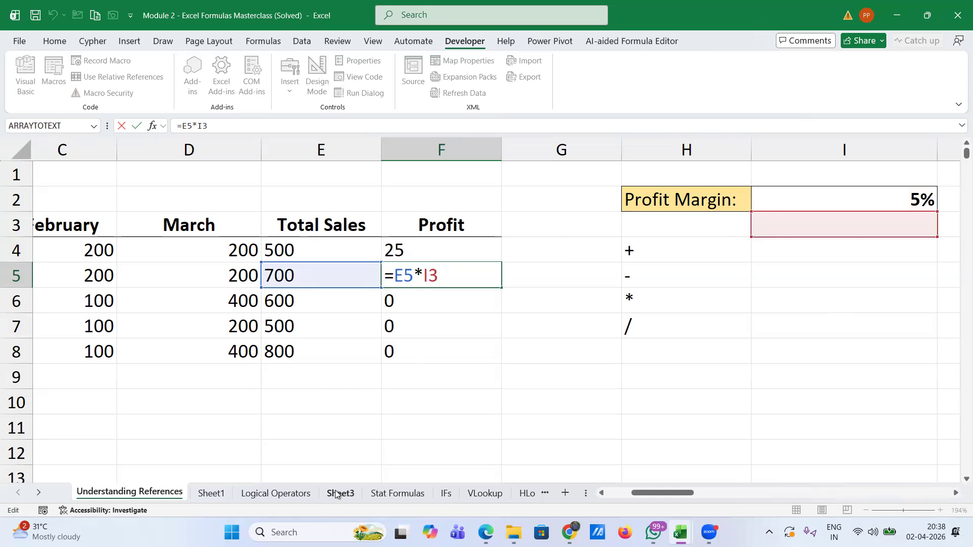
pyautogui.hotkey('ctrl', 'Return')
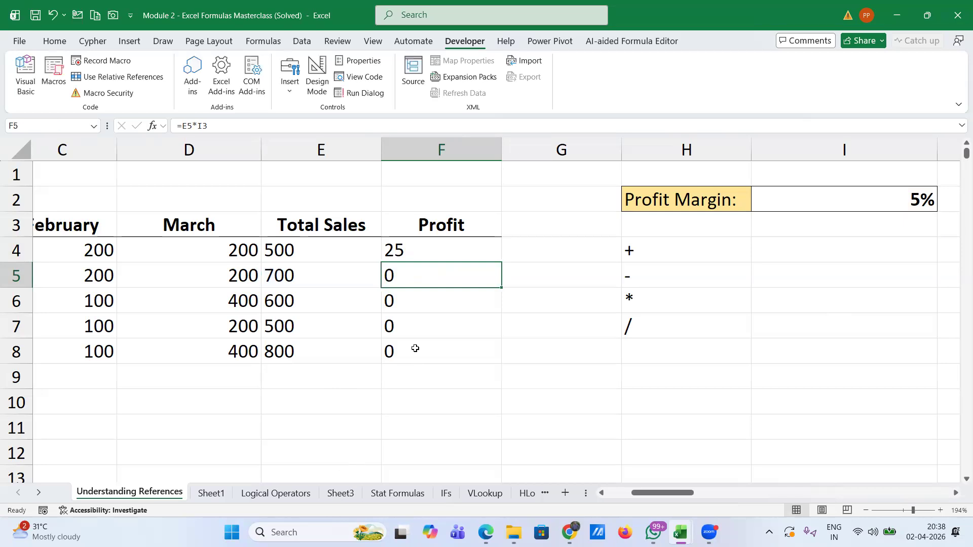
# Make the profit margin reference absolute in F4 as =E4*$I$2, fill it down to F8, and inspect the references in F5.
pyautogui.doubleClick(419, 251)
pyautogui.click(440, 249)
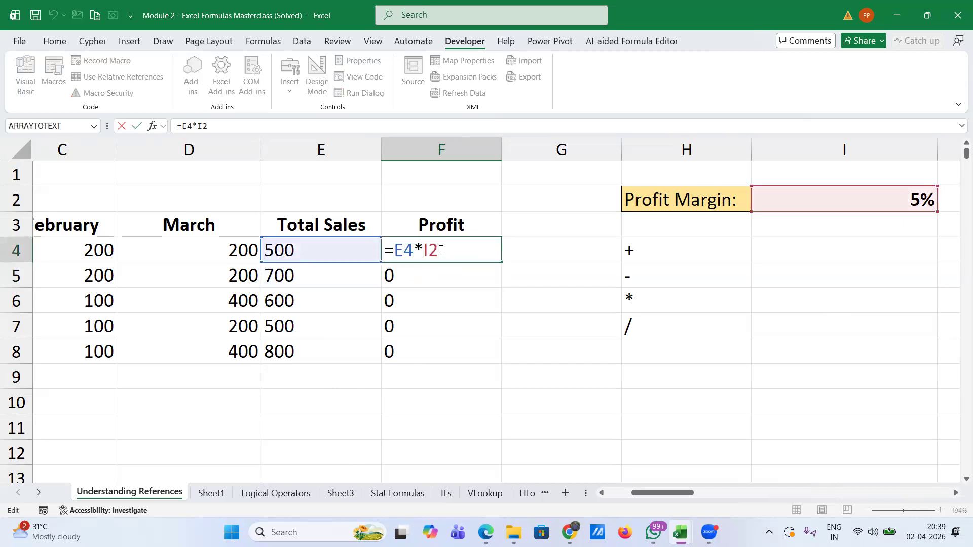
pyautogui.press('F4')
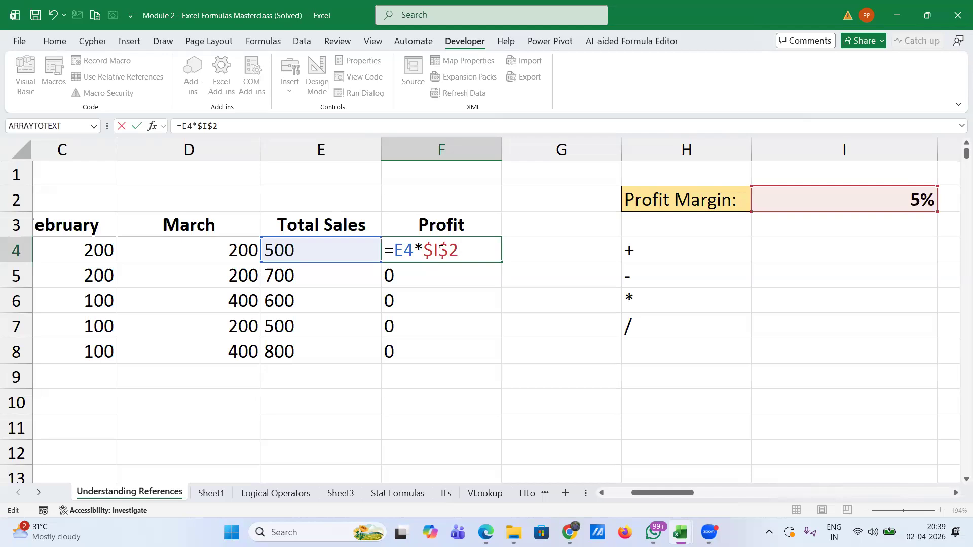
pyautogui.press('Return')
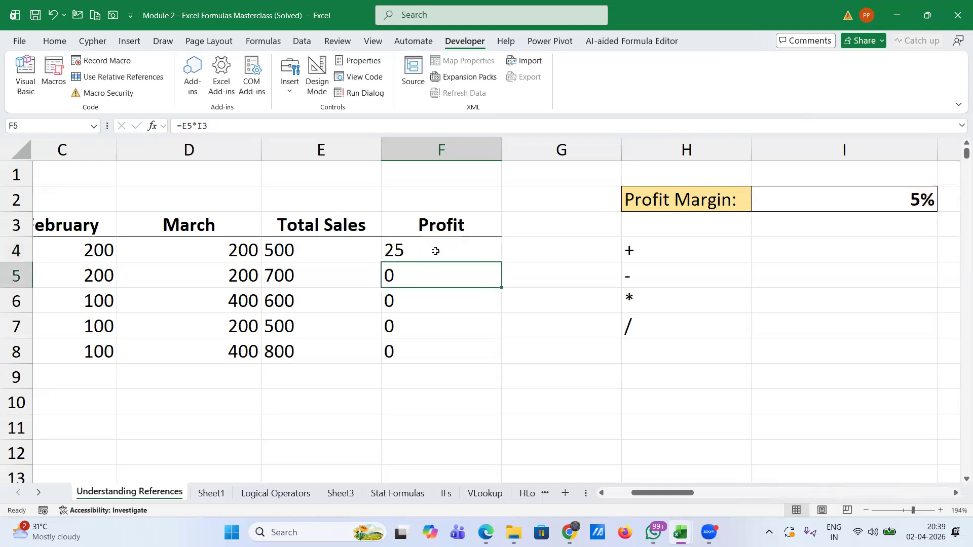
pyautogui.click(436, 250)
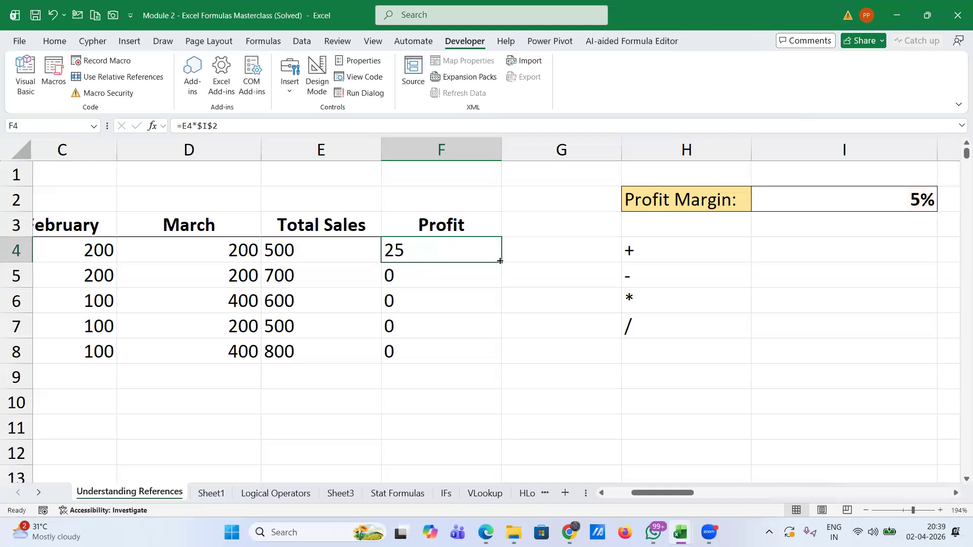
pyautogui.doubleClick(500, 261)
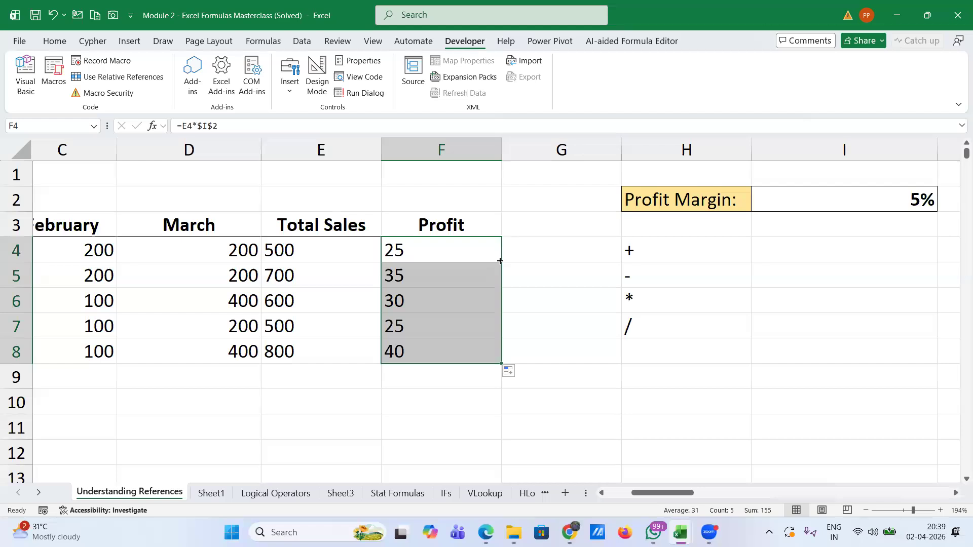
pyautogui.doubleClick(415, 276)
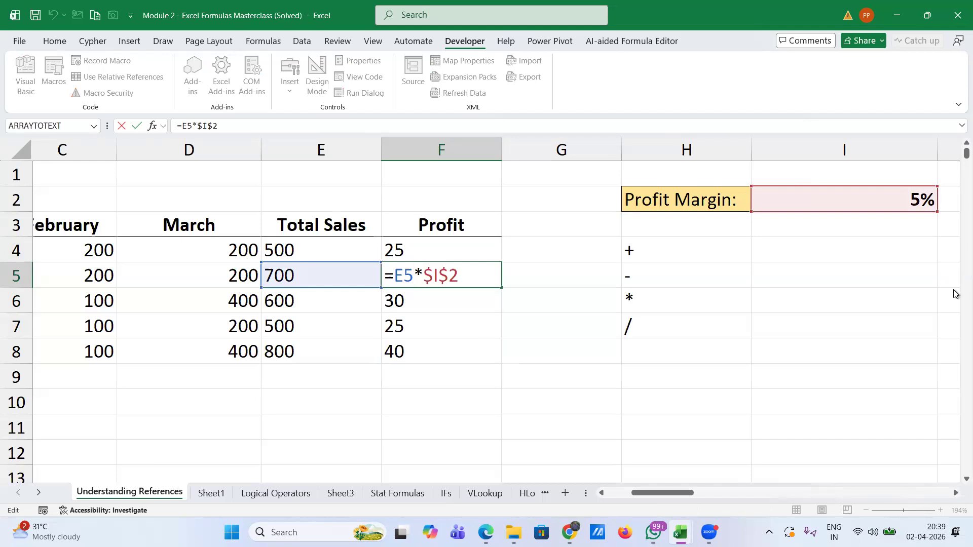
pyautogui.press('Return')
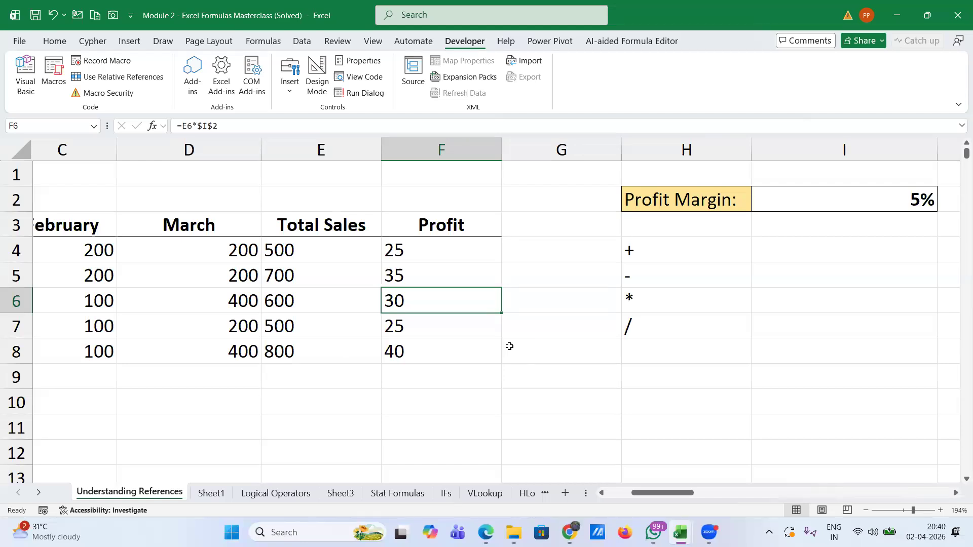
# Clear the margin headings and selling prices in E17:G26 and the item names in D18:D26.
pyautogui.scroll(-5, 344, 349)
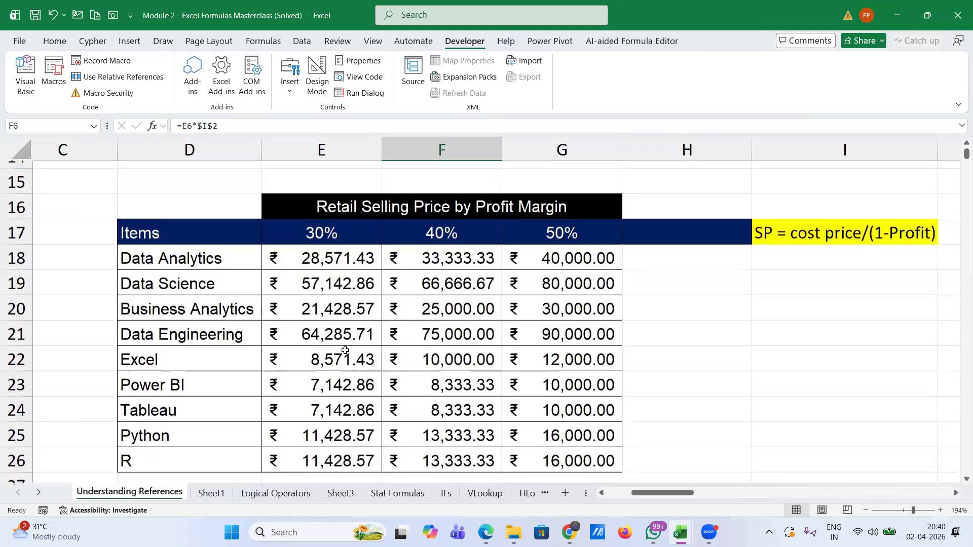
pyautogui.scroll(-1, 345, 351)
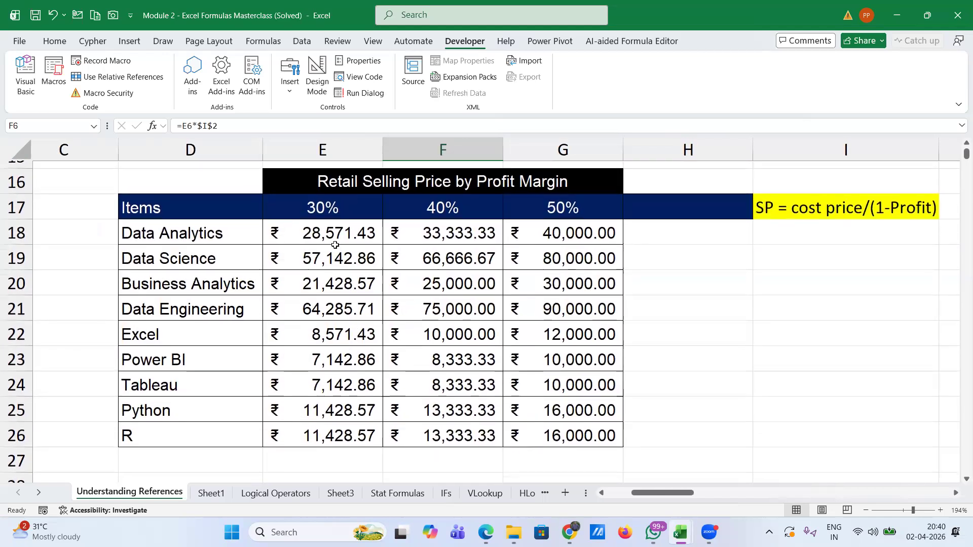
pyautogui.click(299, 208)
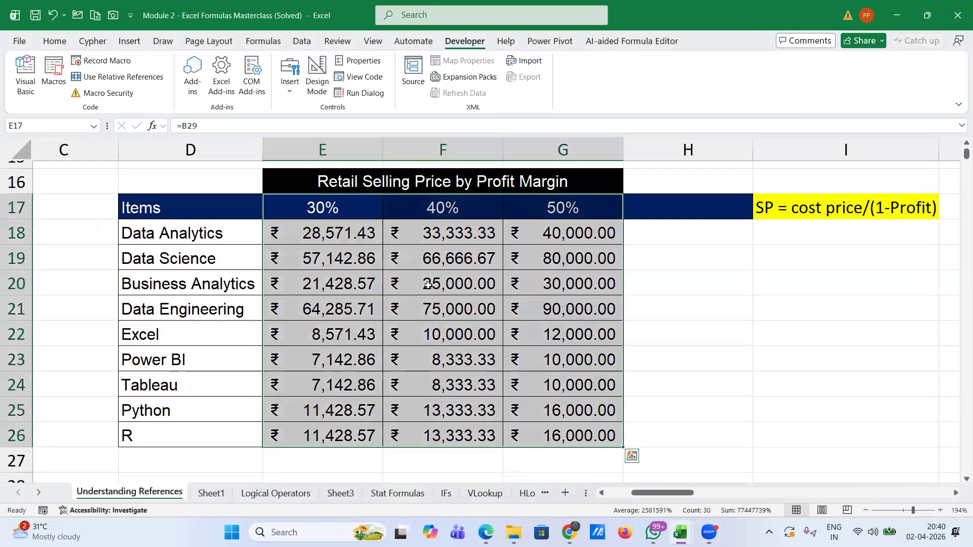
pyautogui.press('Delete')
pyautogui.moveTo(180, 242); pyautogui.dragTo(170, 441)
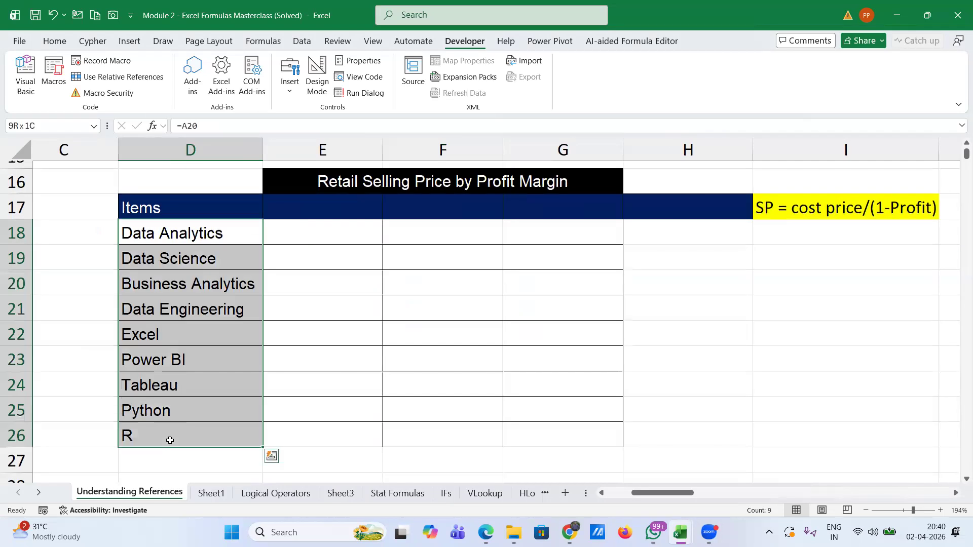
pyautogui.press('Delete')
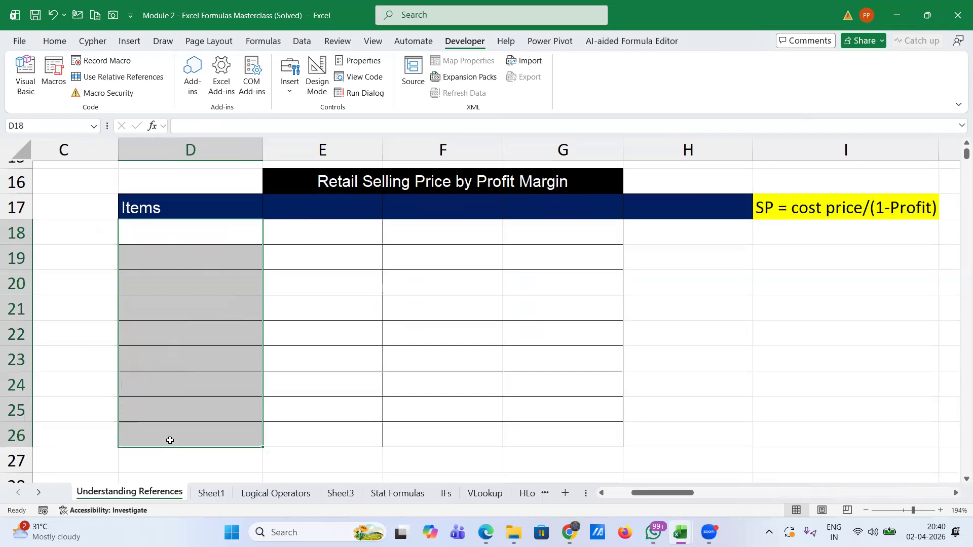
# Review the Assumption Table, then enter =A20 as the first item in D18 and fill it down to D26.
pyautogui.hscroll(-2, 218, 265)
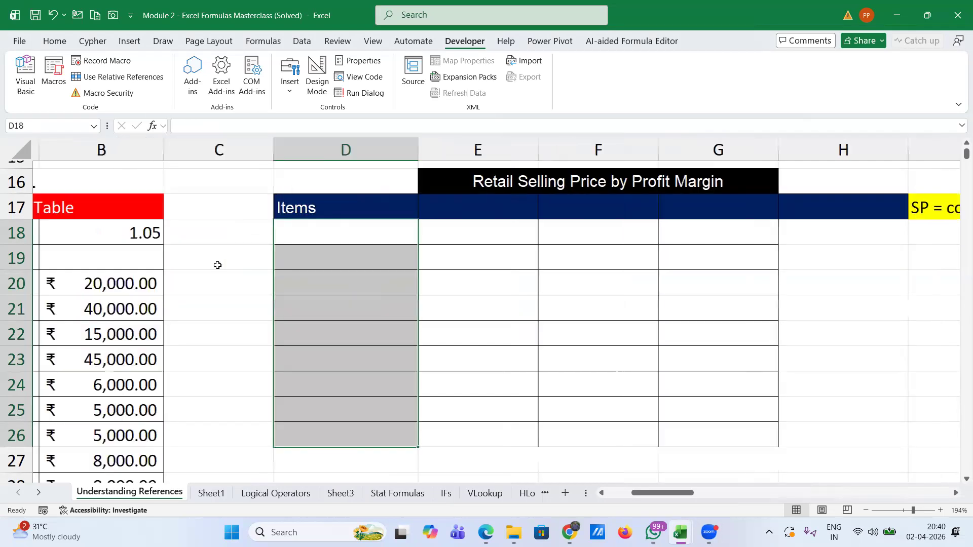
pyautogui.hscroll(-2, 218, 265)
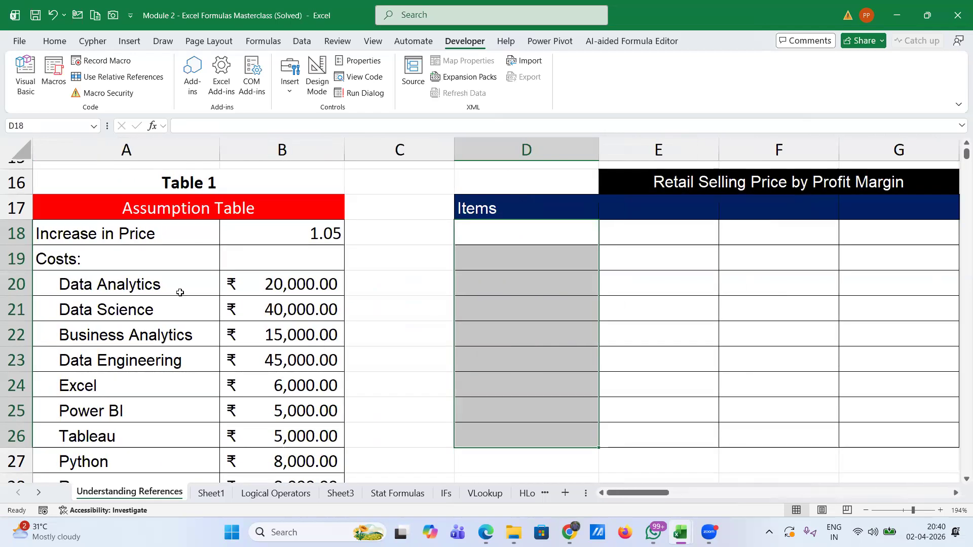
pyautogui.scroll(-3, 178, 290)
pyautogui.scroll(1, 152, 254)
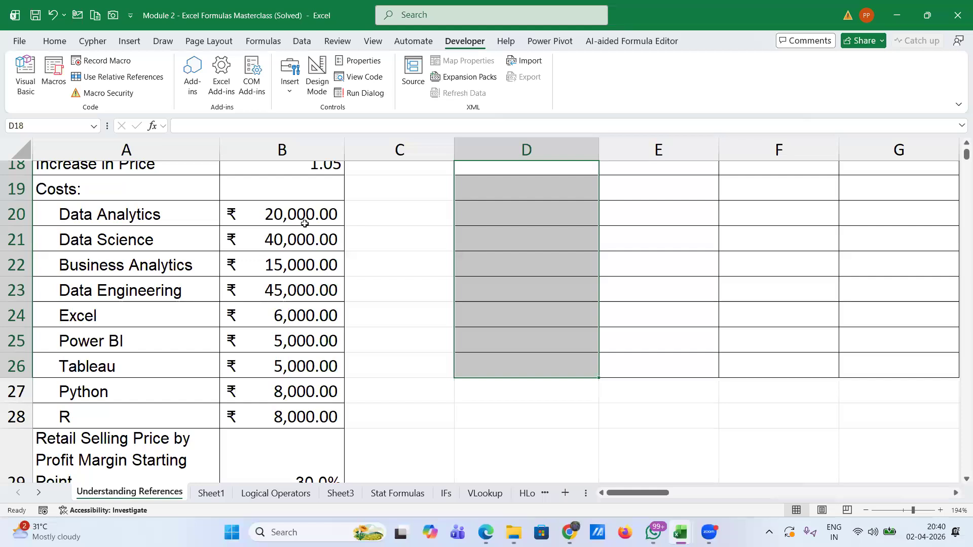
pyautogui.scroll(-3, 213, 279)
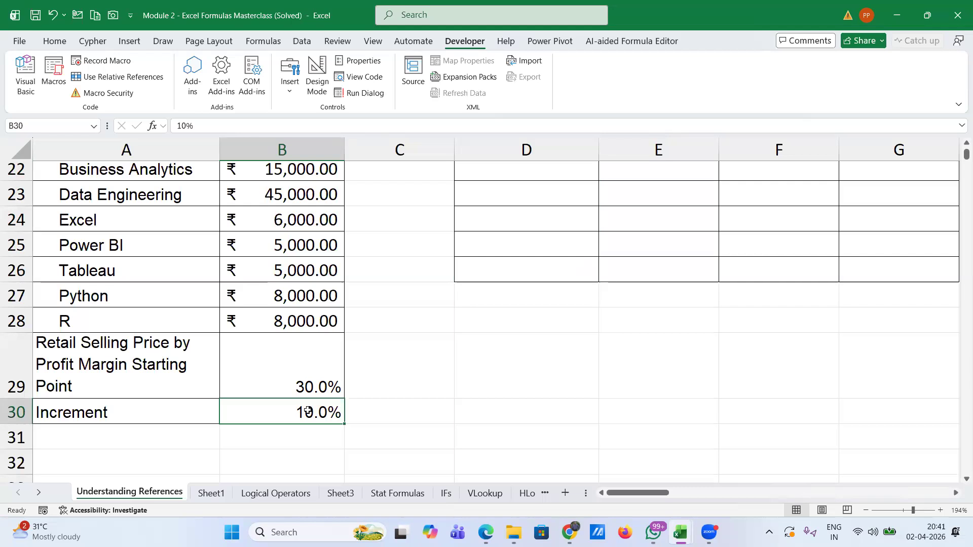
pyautogui.scroll(2, 424, 360)
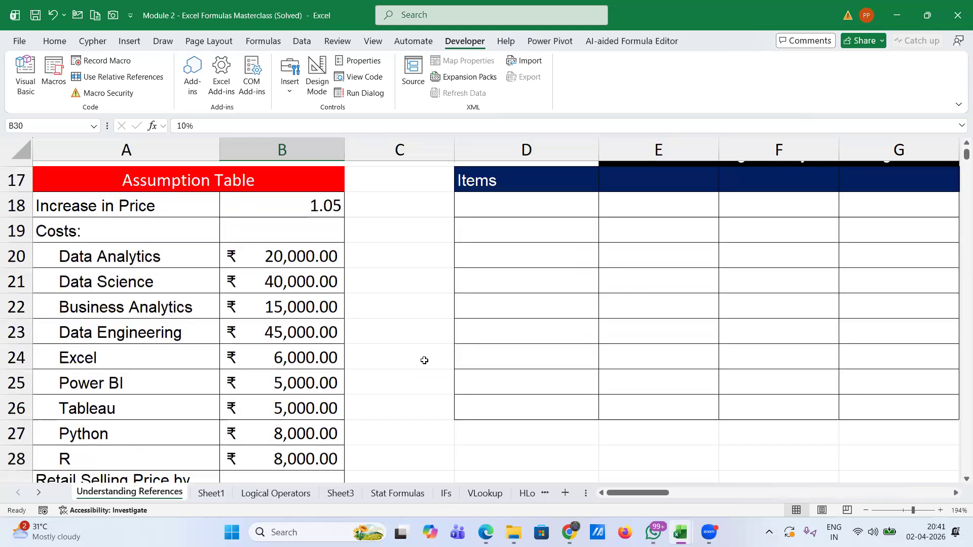
pyautogui.click(499, 232)
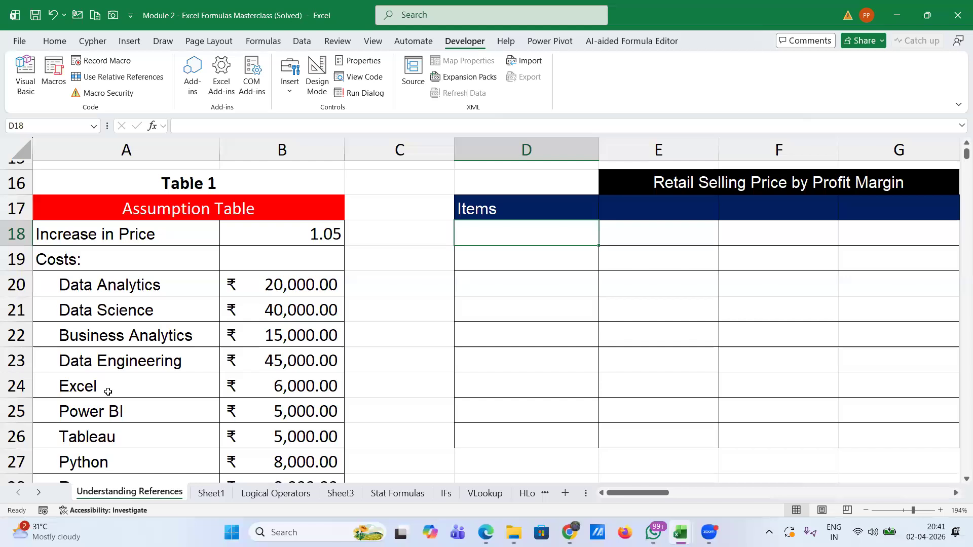
pyautogui.write('=')
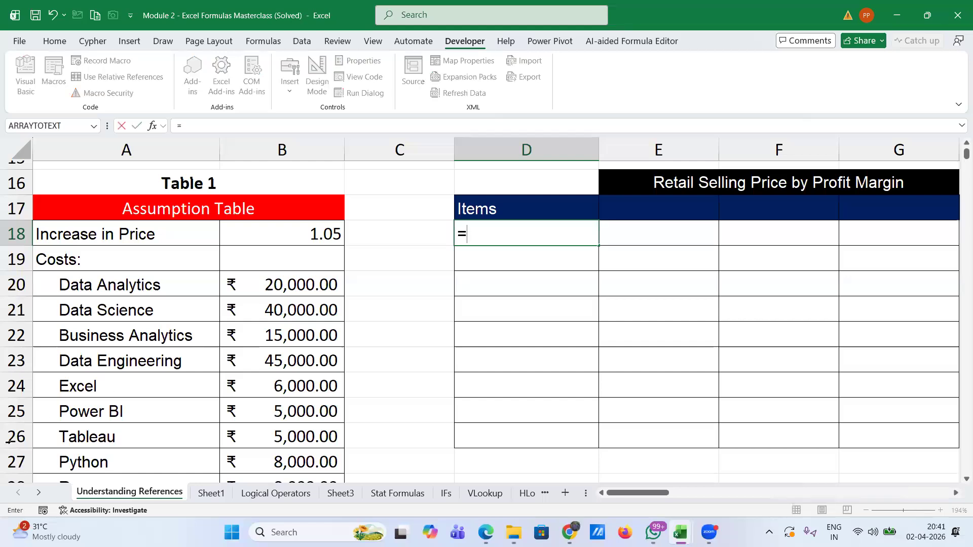
pyautogui.click(103, 285)
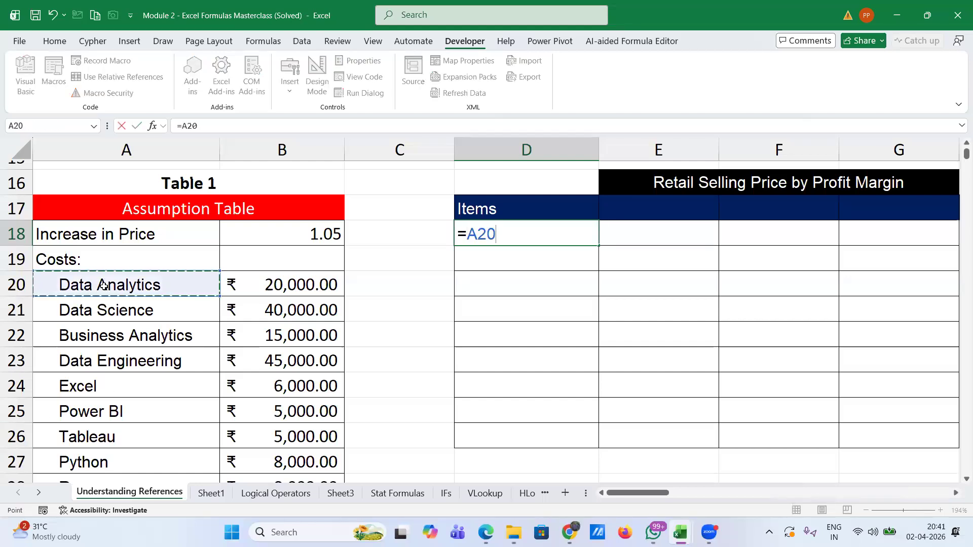
pyautogui.press('Return')
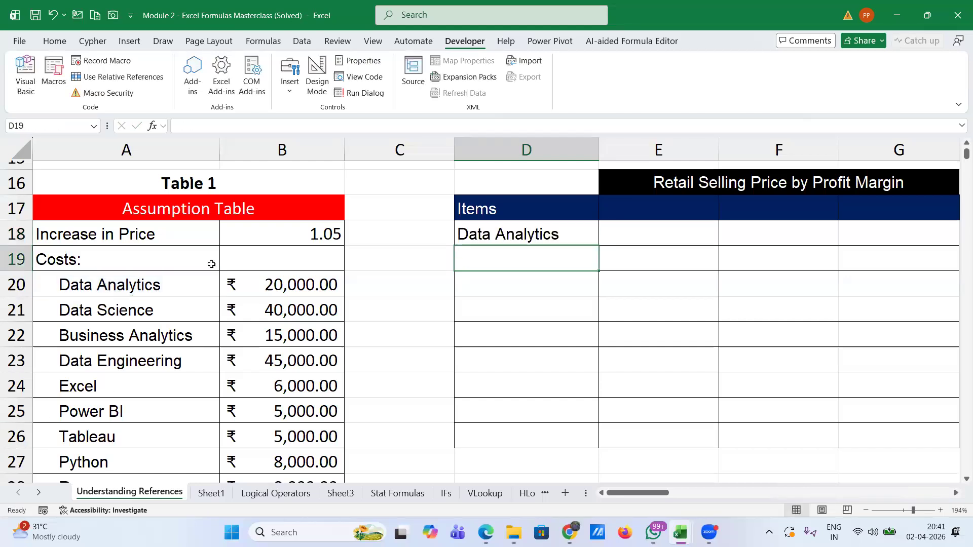
pyautogui.click(499, 232)
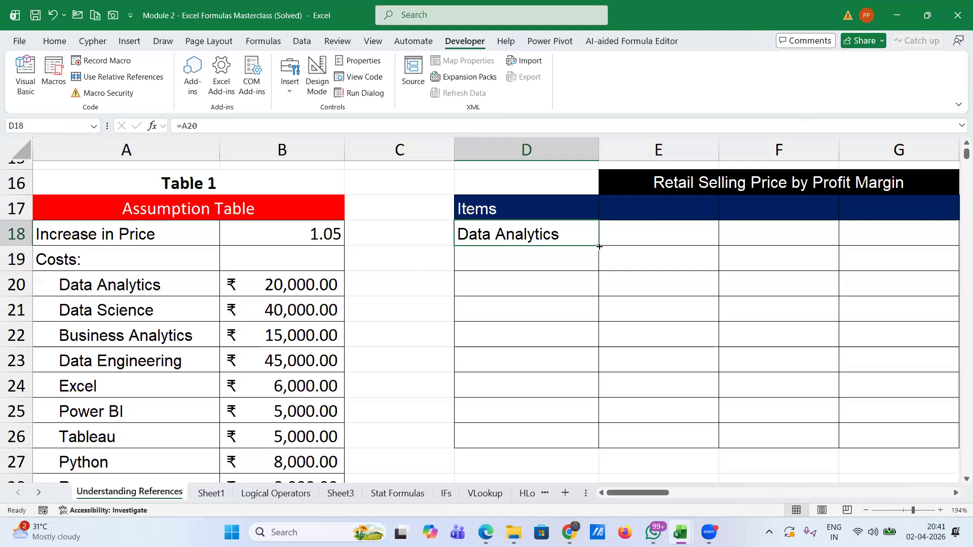
pyautogui.moveTo(599, 247); pyautogui.dragTo(596, 448)
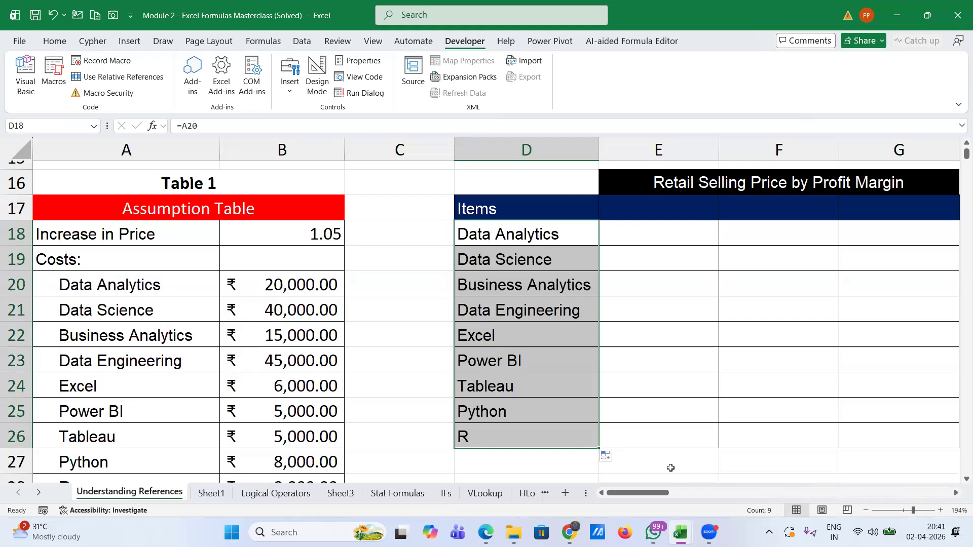
# Enter =B29 as the first profit margin heading in E17, and select the neighbouring heading cell F17.
pyautogui.click(675, 214)
pyautogui.doubleClick(675, 214)
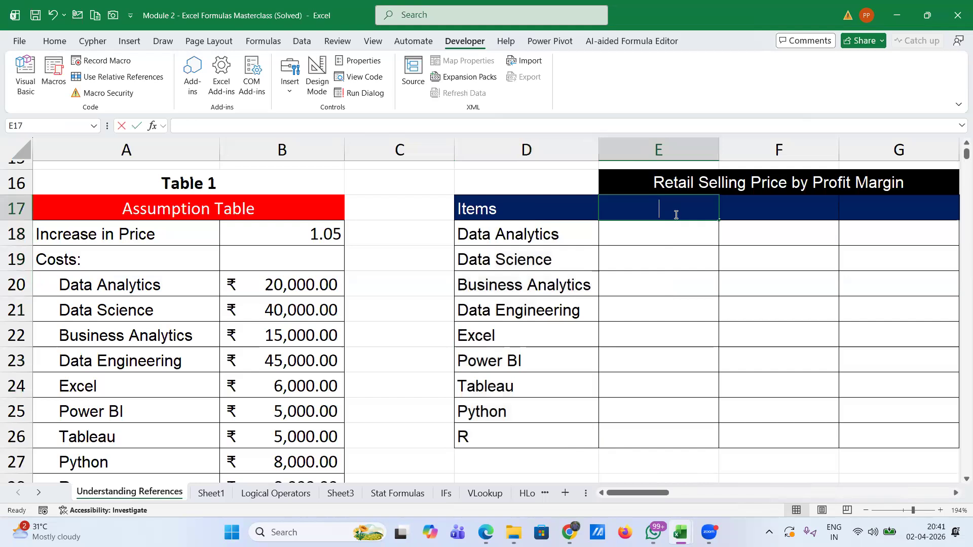
pyautogui.write('=')
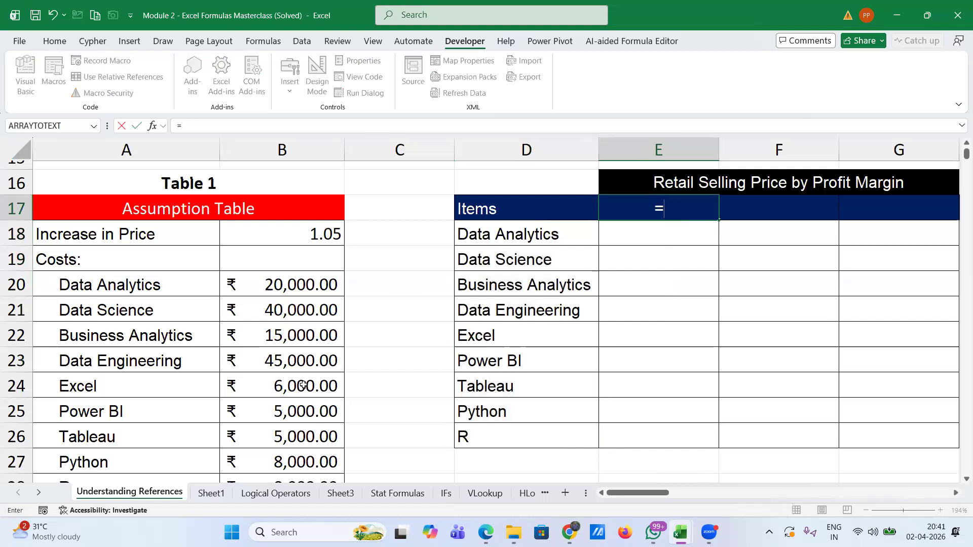
pyautogui.scroll(-2, 302, 386)
pyautogui.click(268, 418)
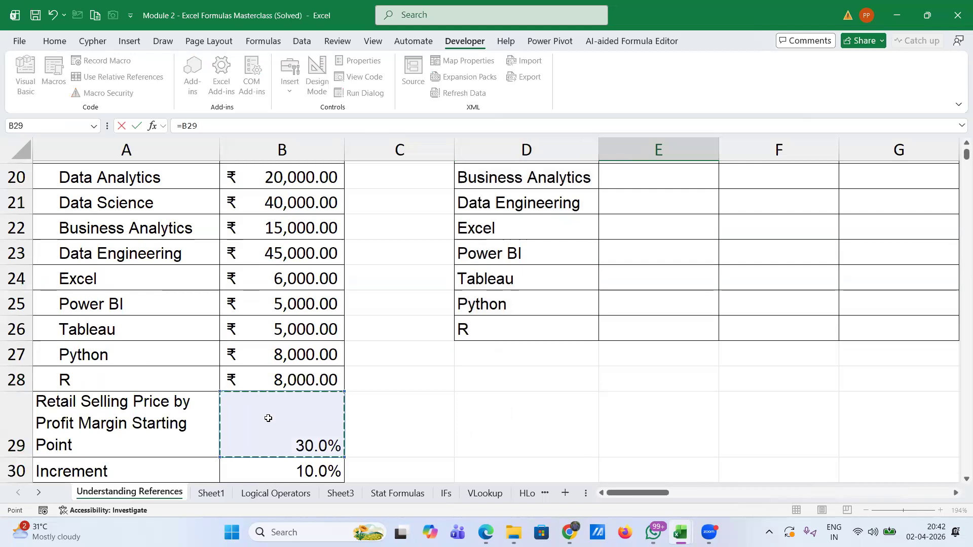
pyautogui.press('Return')
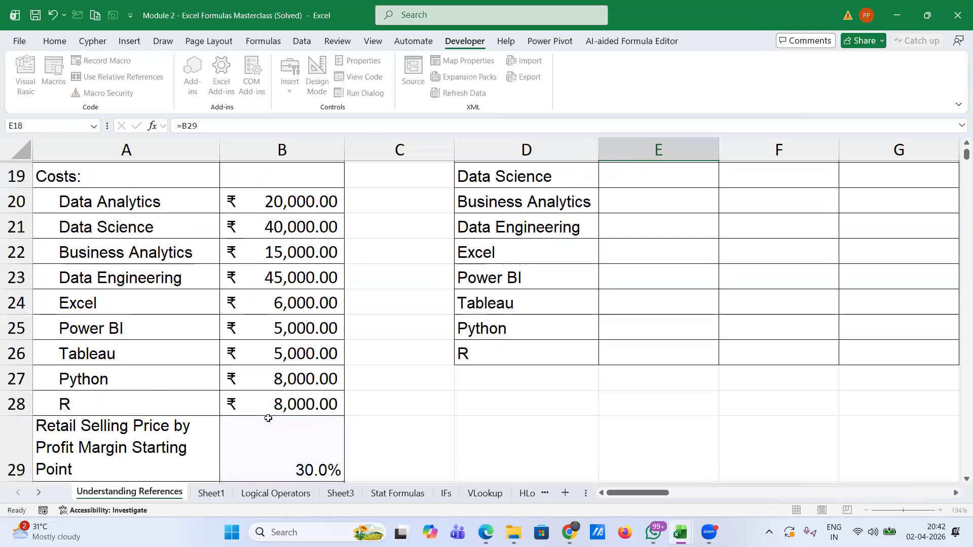
pyautogui.scroll(1, 643, 343)
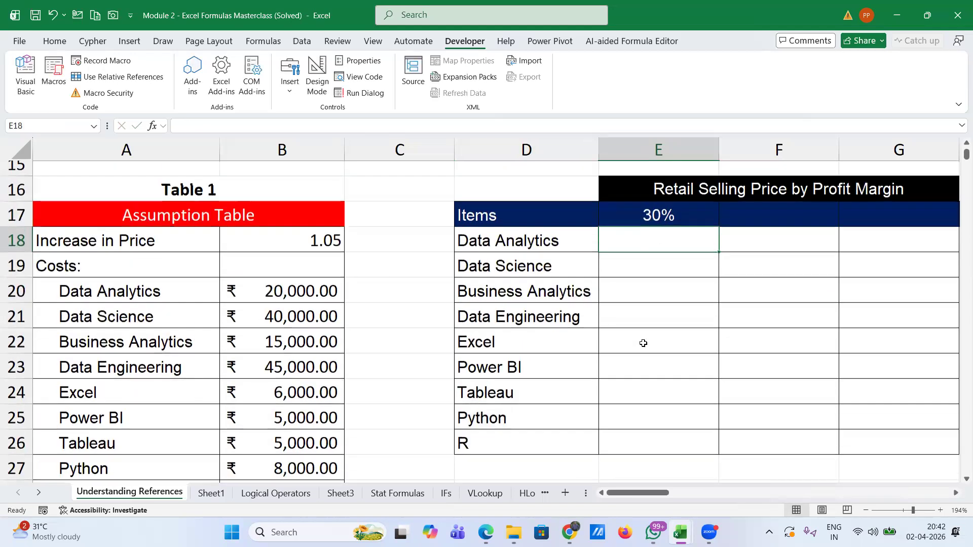
pyautogui.click(650, 216)
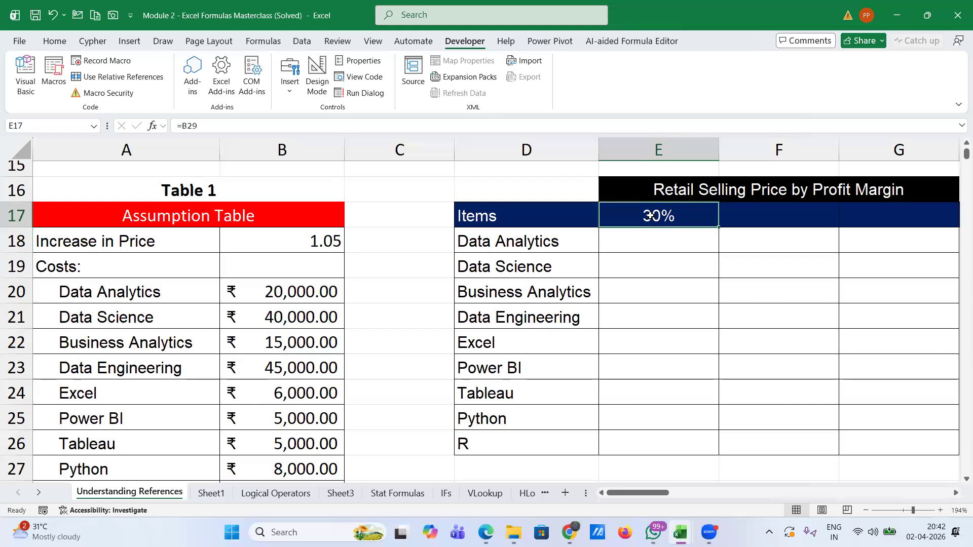
pyautogui.click(764, 215)
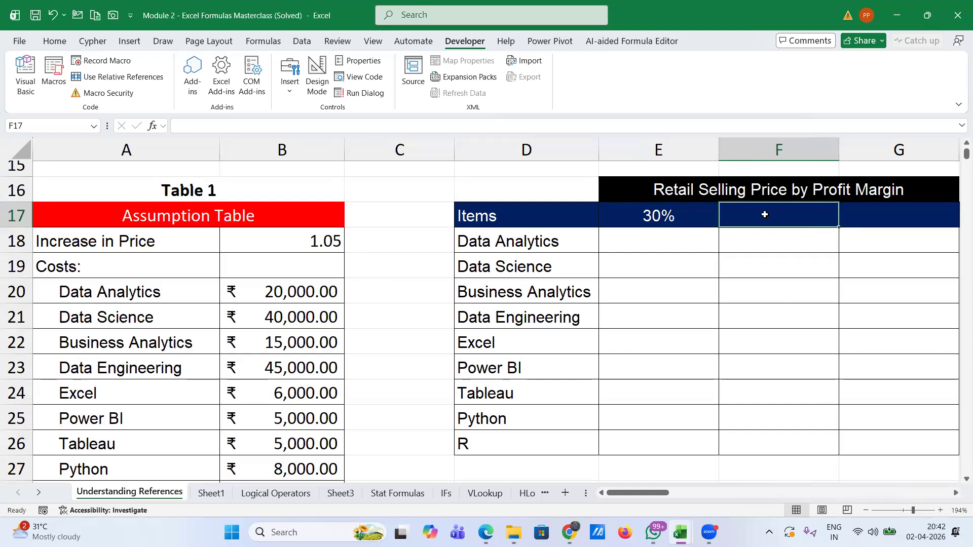
# Enter =E17+$B$30 as the second profit margin heading in F17, with the increment as an absolute reference.
pyautogui.write('=')
pyautogui.click(667, 217)
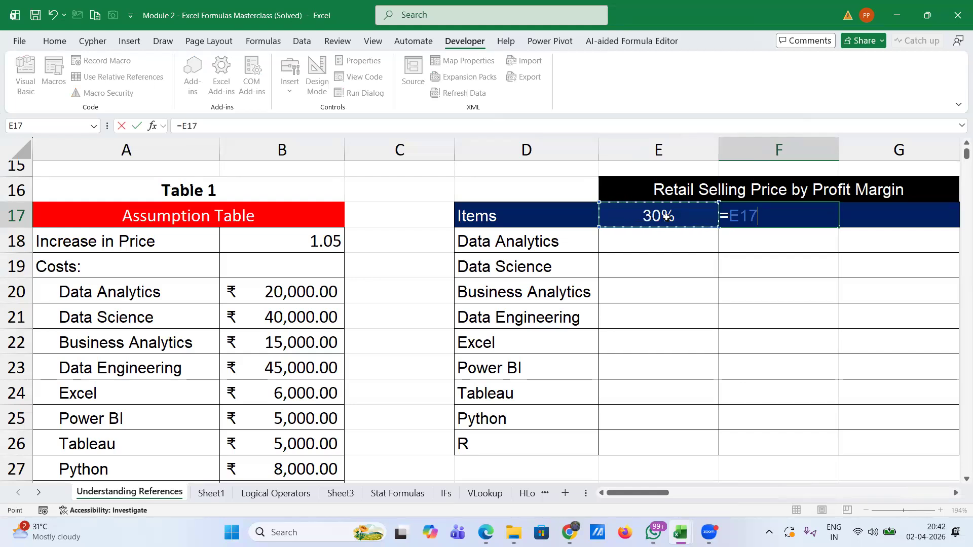
pyautogui.write('+')
pyautogui.scroll(-2, 402, 361)
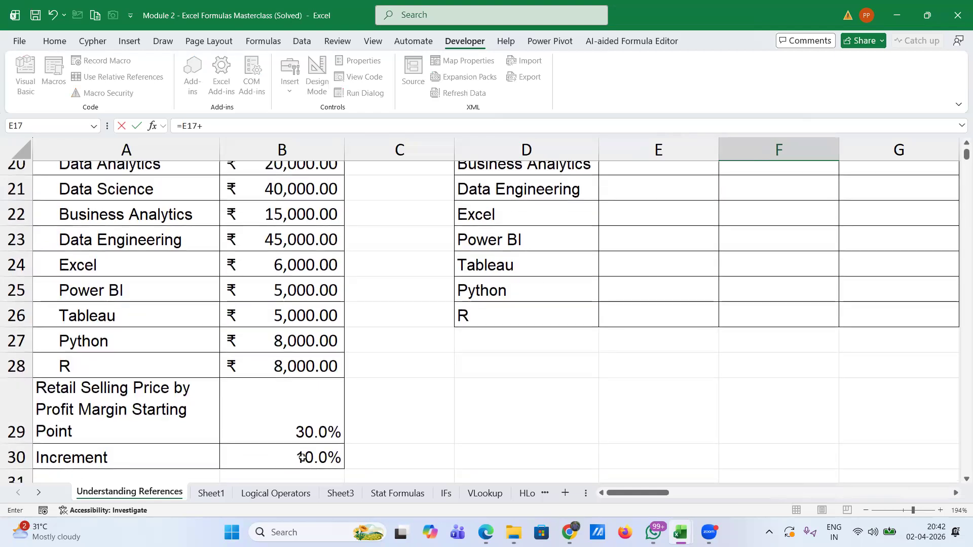
pyautogui.click(303, 457)
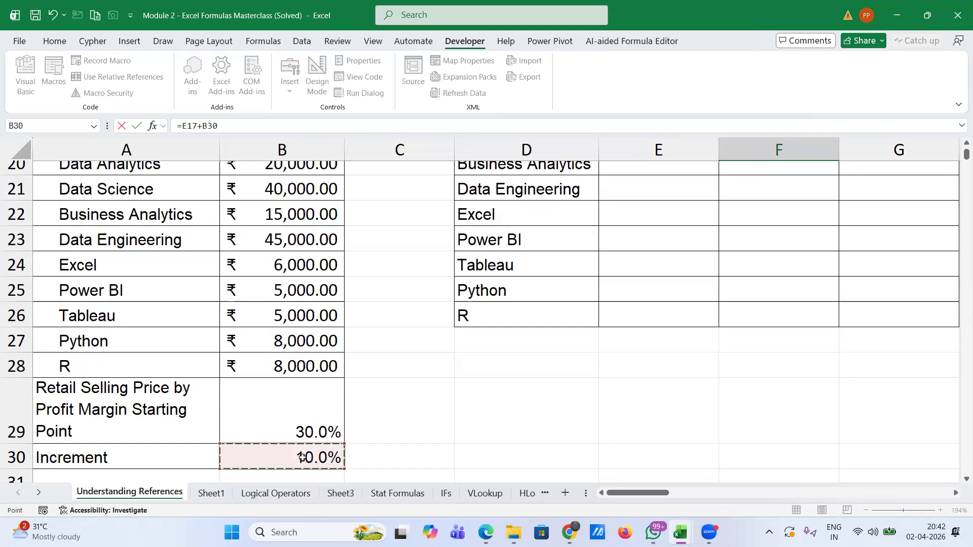
pyautogui.scroll(3, 555, 319)
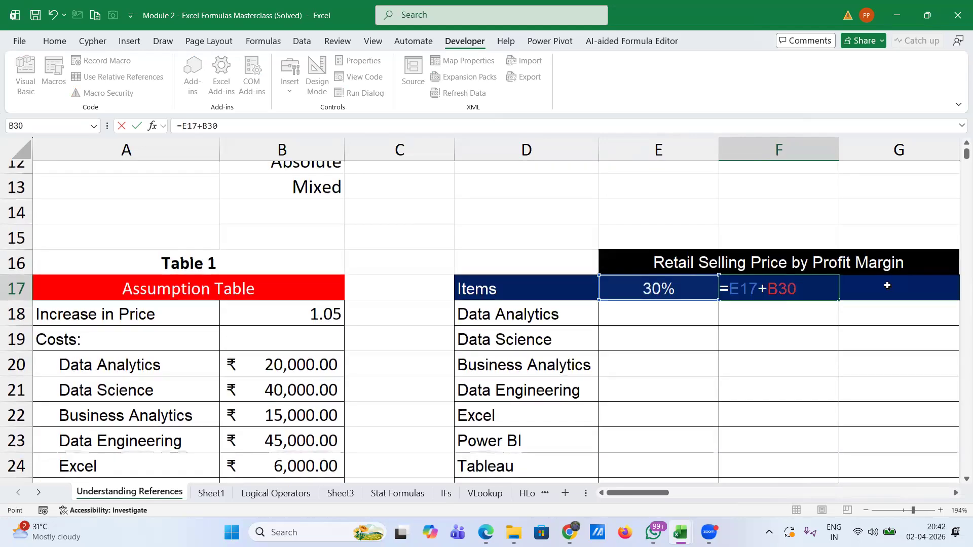
pyautogui.scroll(-3, 359, 466)
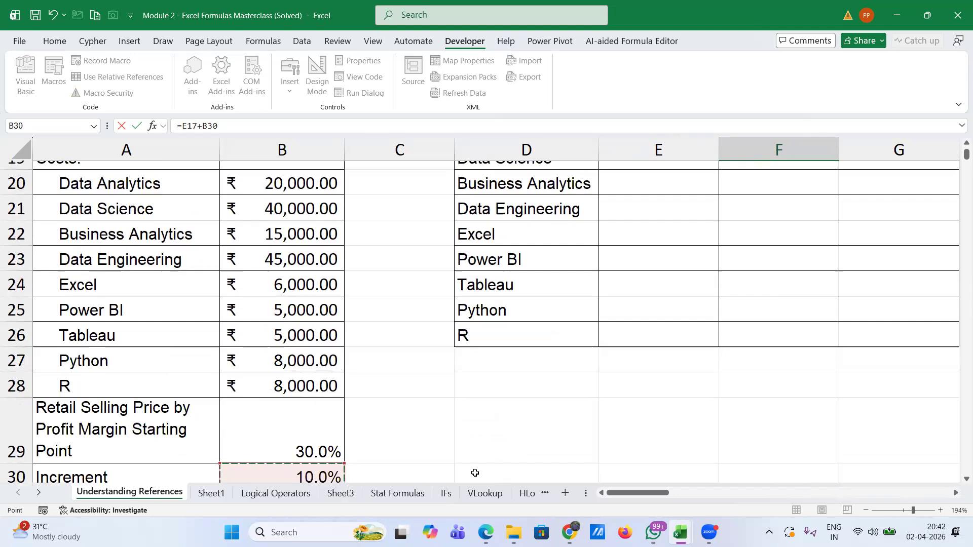
pyautogui.scroll(2, 504, 362)
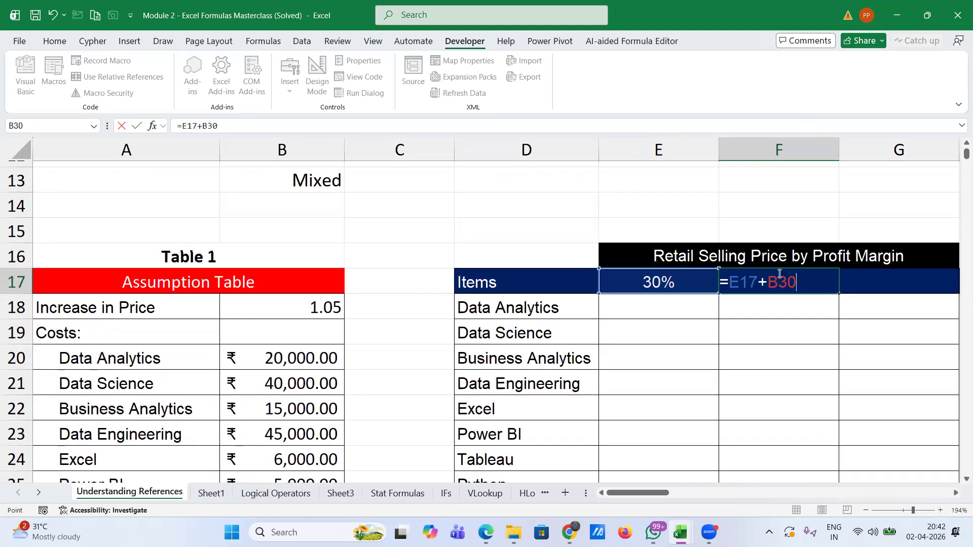
pyautogui.press('F4')
pyautogui.press('Return')
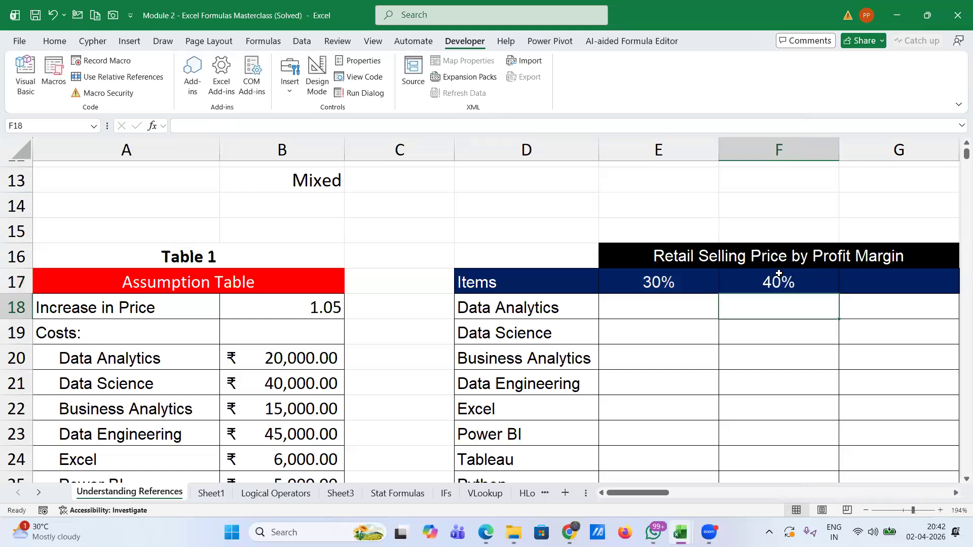
# Fill the F17 margin heading formula across to H17.
pyautogui.hscroll(3, 780, 273)
pyautogui.click(436, 279)
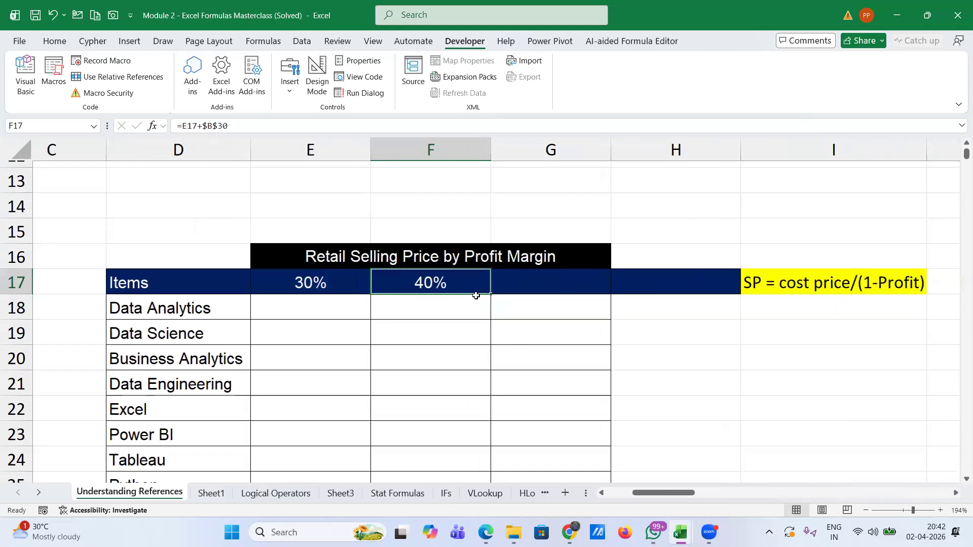
pyautogui.moveTo(492, 295); pyautogui.dragTo(729, 294)
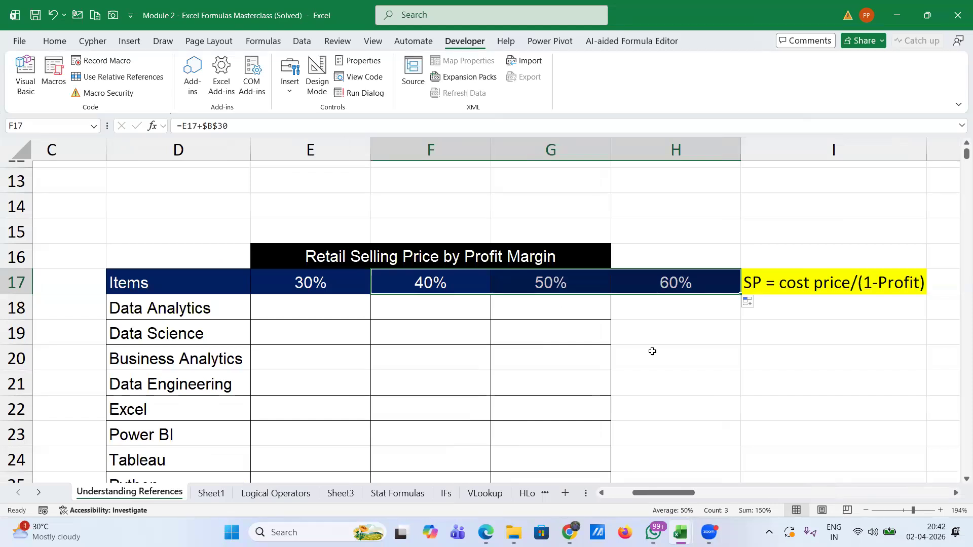
# Examine the references in the F17 and E17 heading formulas and the highlighted selling price rule in I17.
pyautogui.click(399, 285)
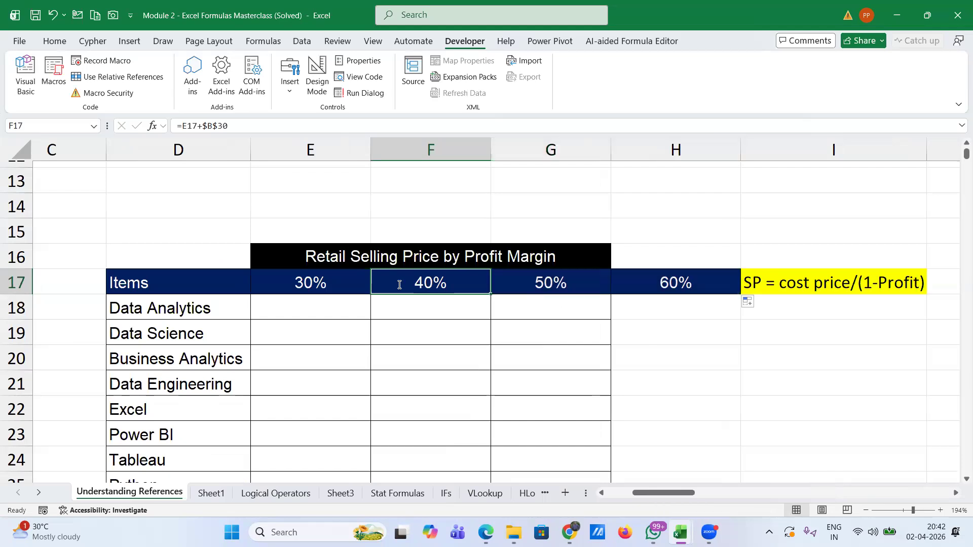
pyautogui.doubleClick(399, 285)
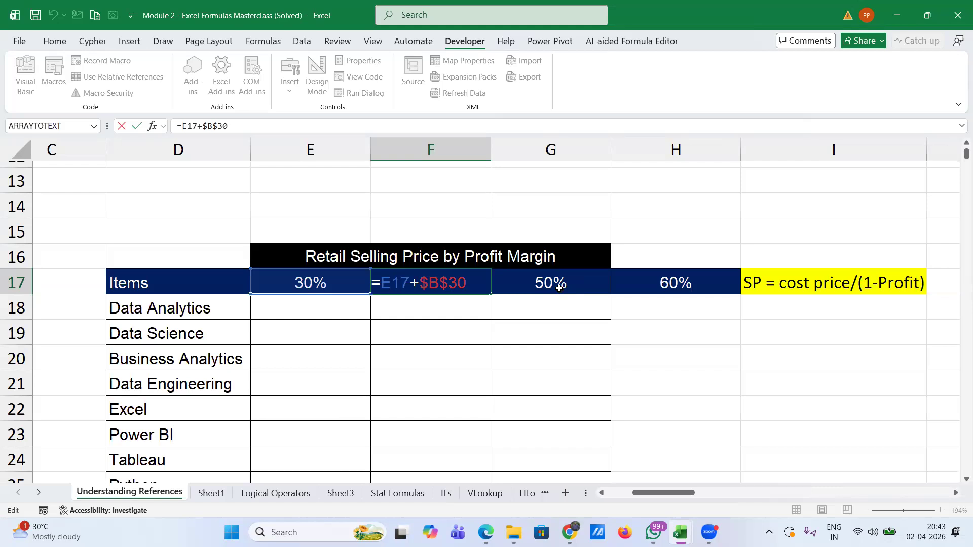
pyautogui.press('Return')
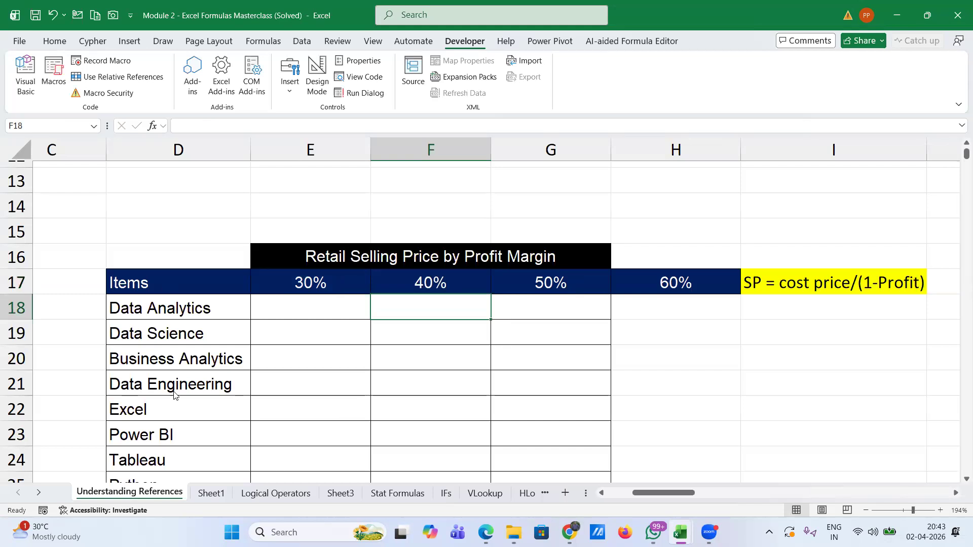
pyautogui.click(305, 286)
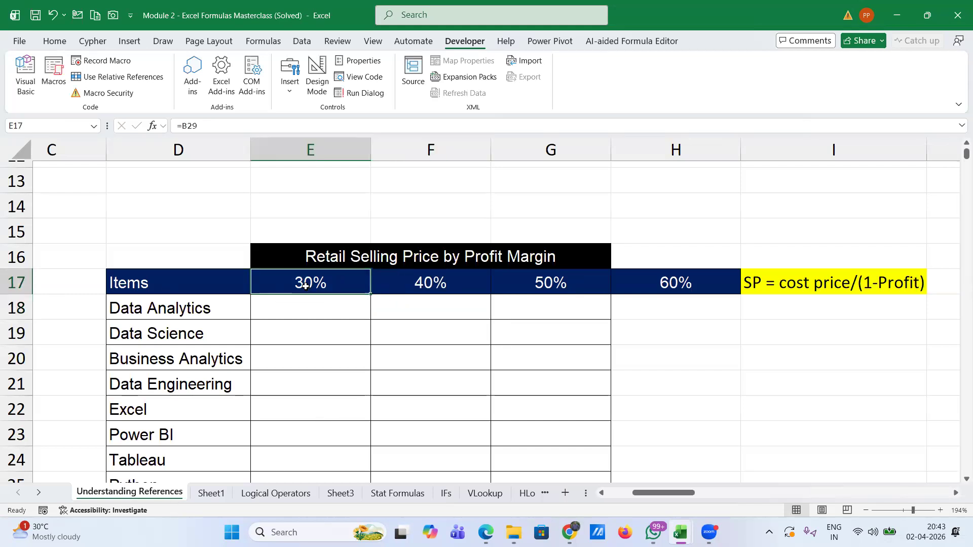
pyautogui.click(420, 283)
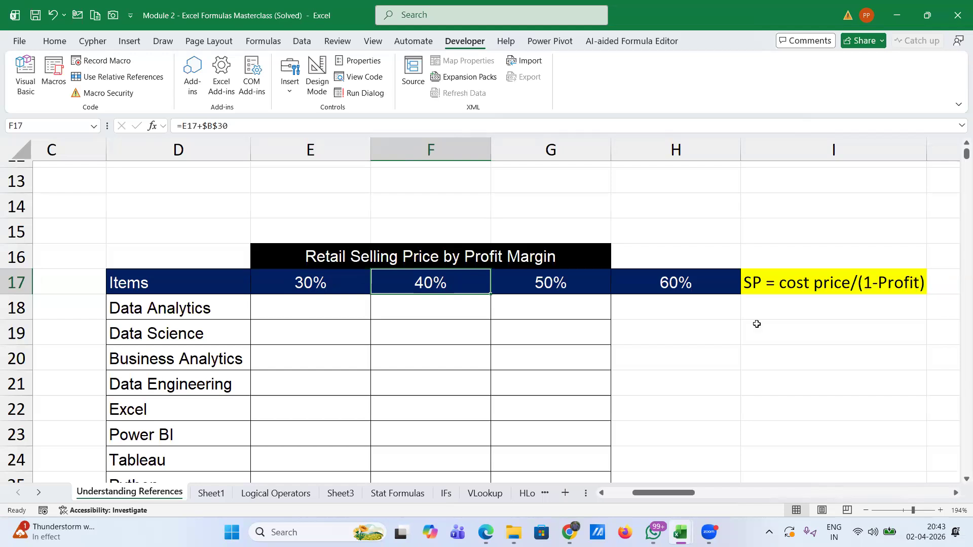
pyautogui.hscroll(3, 756, 323)
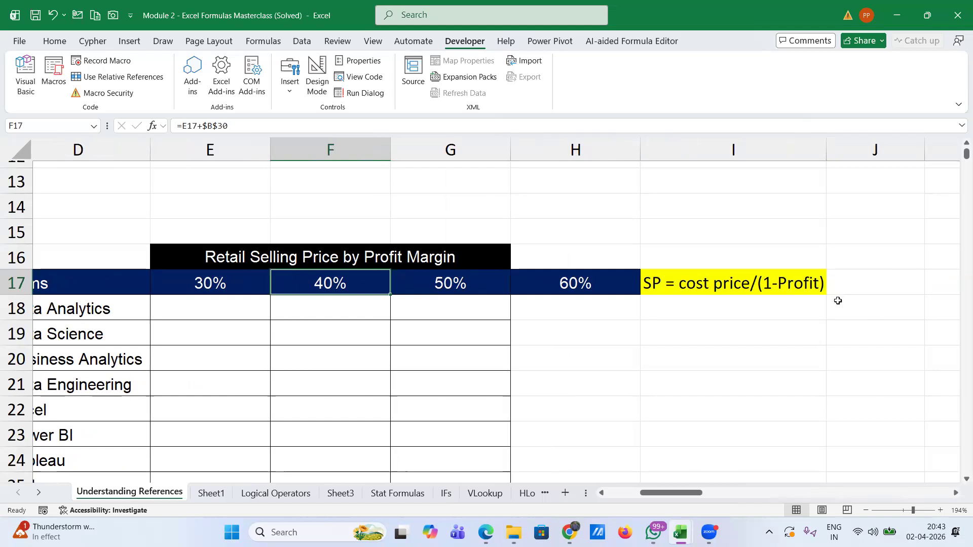
# Start the selling price formula in E18 with the Data Analytics cost as the column-locked reference $B20, followed by a division sign.
pyautogui.click(202, 308)
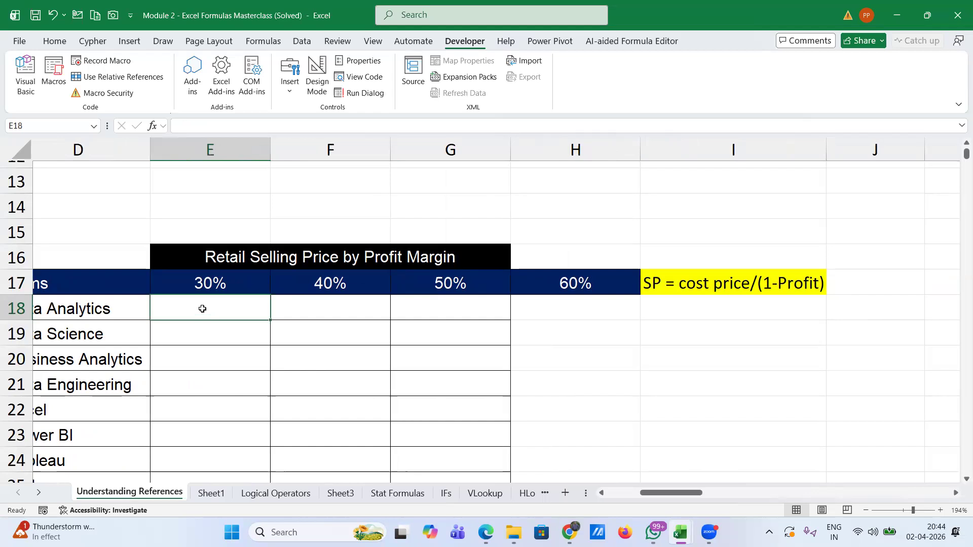
pyautogui.write('=')
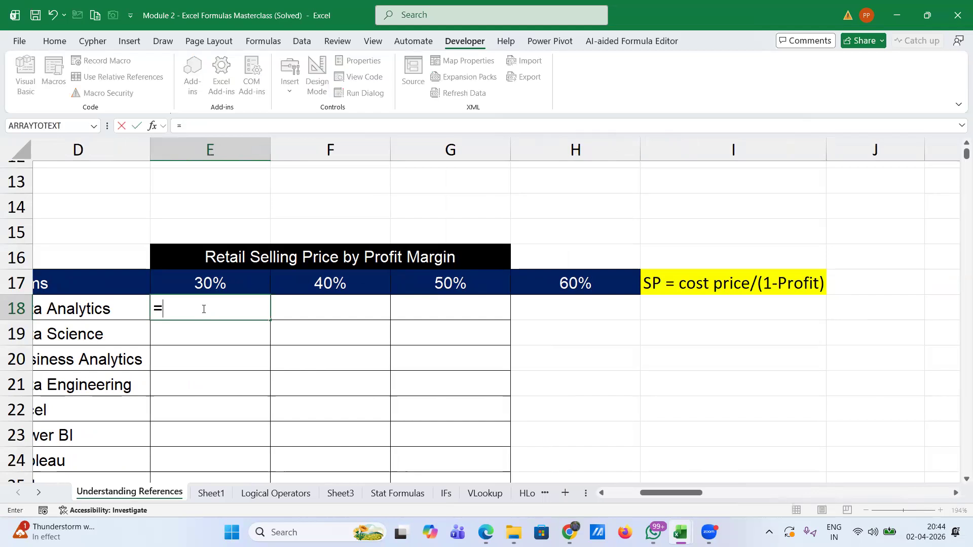
pyautogui.hscroll(-3, 147, 372)
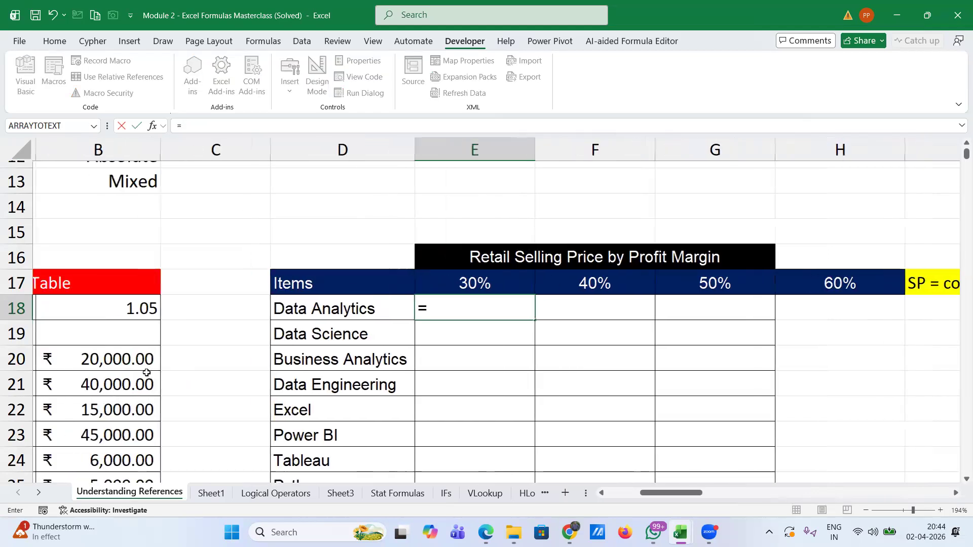
pyautogui.click(95, 360)
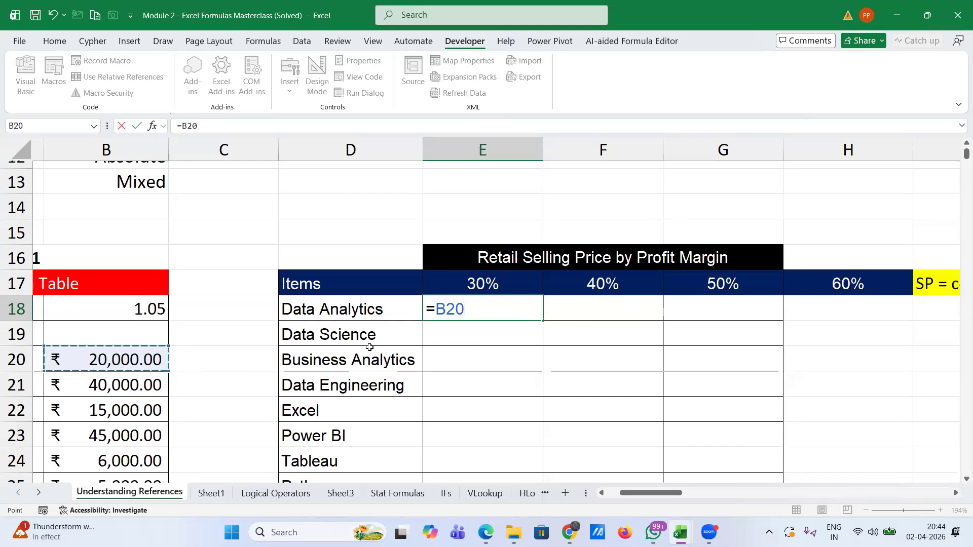
pyautogui.press('F4')
pyautogui.press('F4')
pyautogui.press('F4')
pyautogui.write('/')
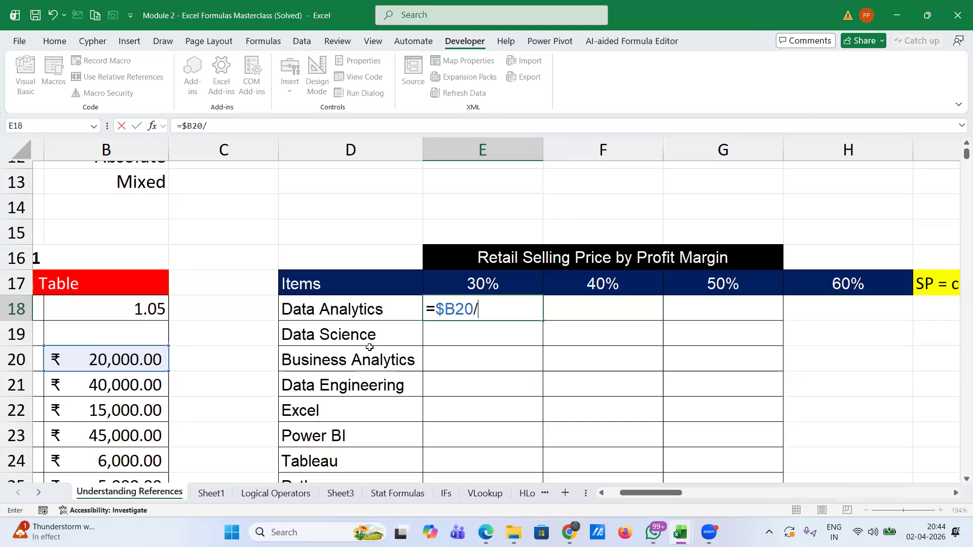
# Complete the E18 formula with the divisor (1-E$17), locking the row of the margin heading.
pyautogui.write('(-')
pyautogui.write('1-')
pyautogui.click(481, 284)
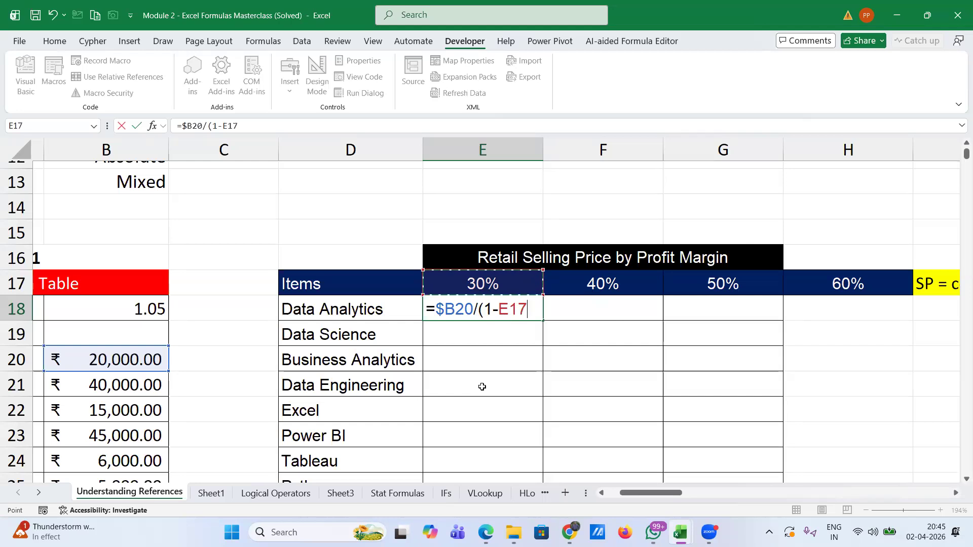
pyautogui.press('F4')
pyautogui.press('F4')
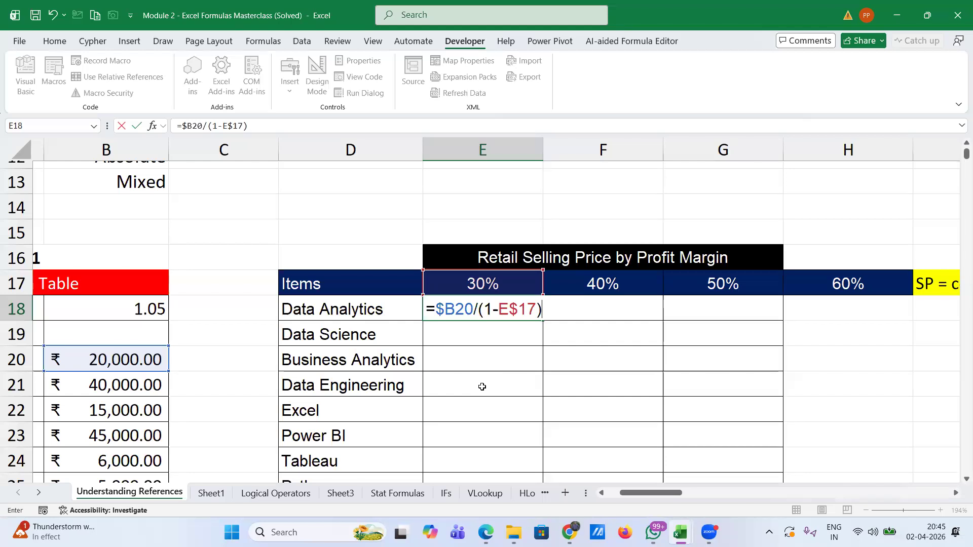
pyautogui.press('Return')
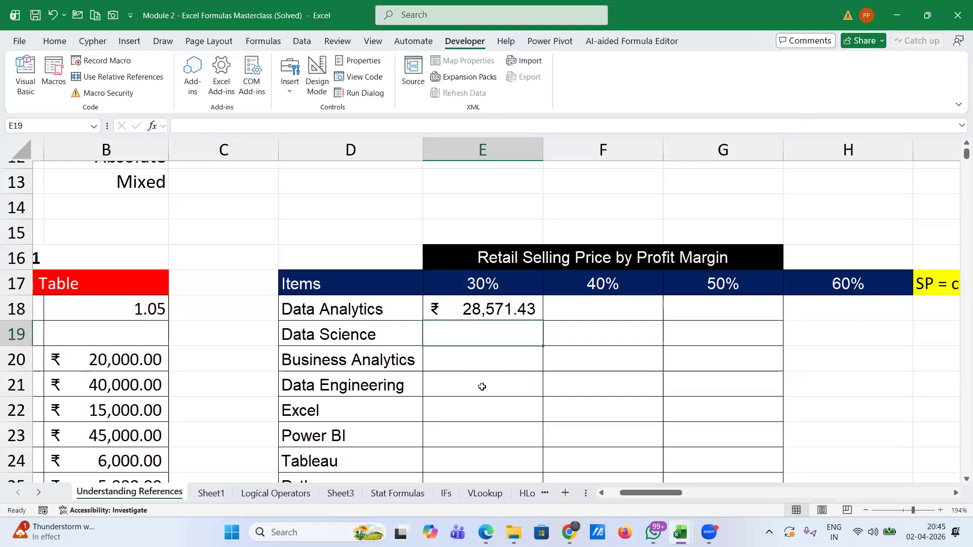
# Fill the E18 selling price formula across to G18 and down to row 26.
pyautogui.click(479, 311)
pyautogui.moveTo(543, 322); pyautogui.dragTo(784, 322)
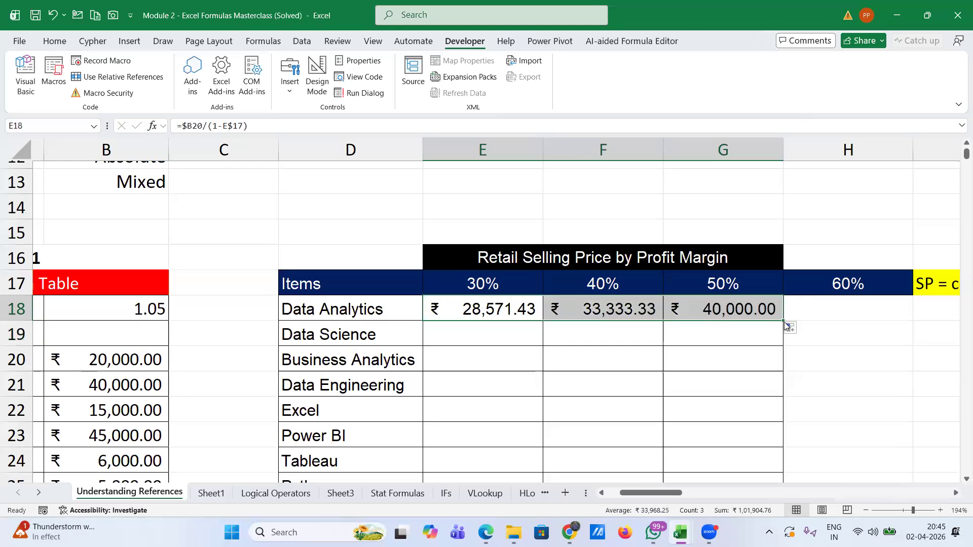
pyautogui.doubleClick(783, 319)
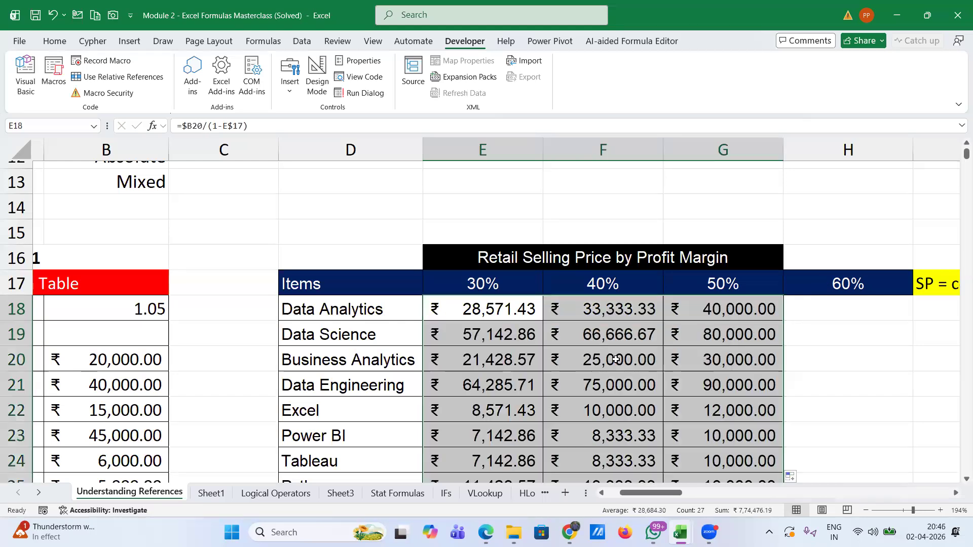
pyautogui.scroll(-2, 616, 359)
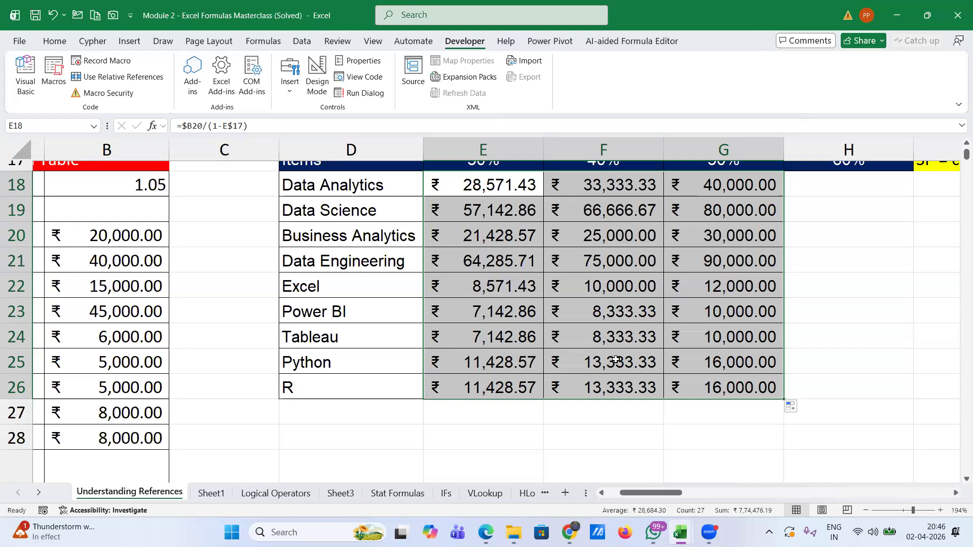
# Examine the mixed references $B20 and E$17 inside the E18 selling price formula, and leave the formula as it is.
pyautogui.doubleClick(443, 184)
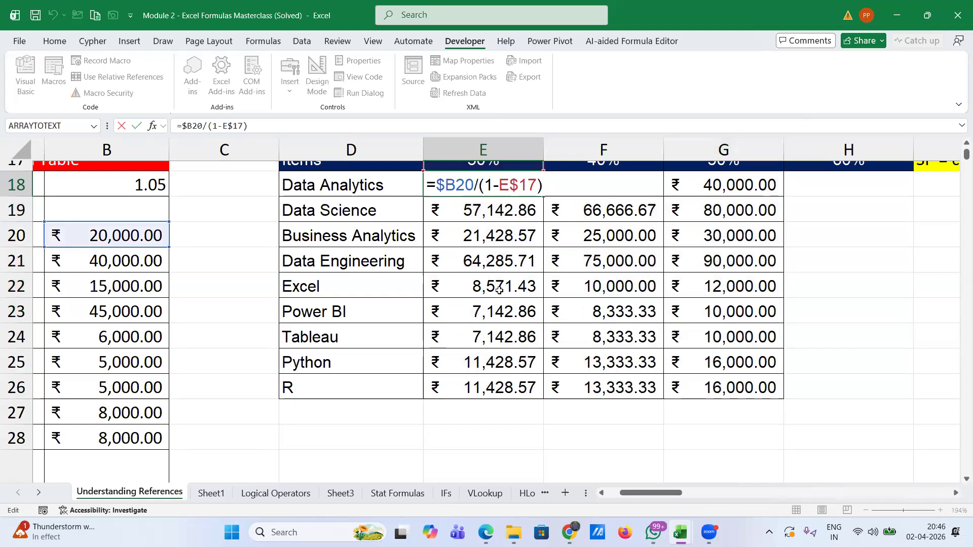
pyautogui.scroll(2, 499, 290)
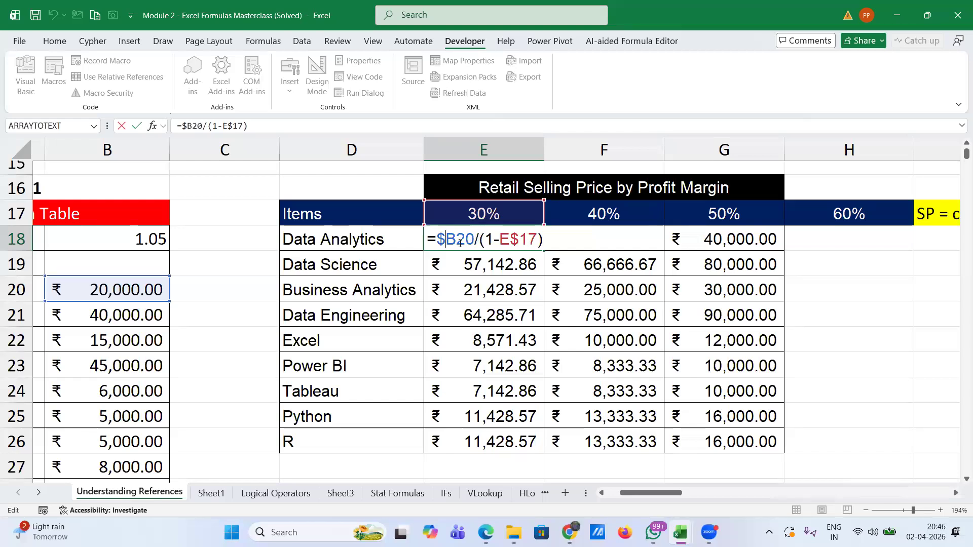
pyautogui.press('Right')
pyautogui.press('Right')
pyautogui.press('Right')
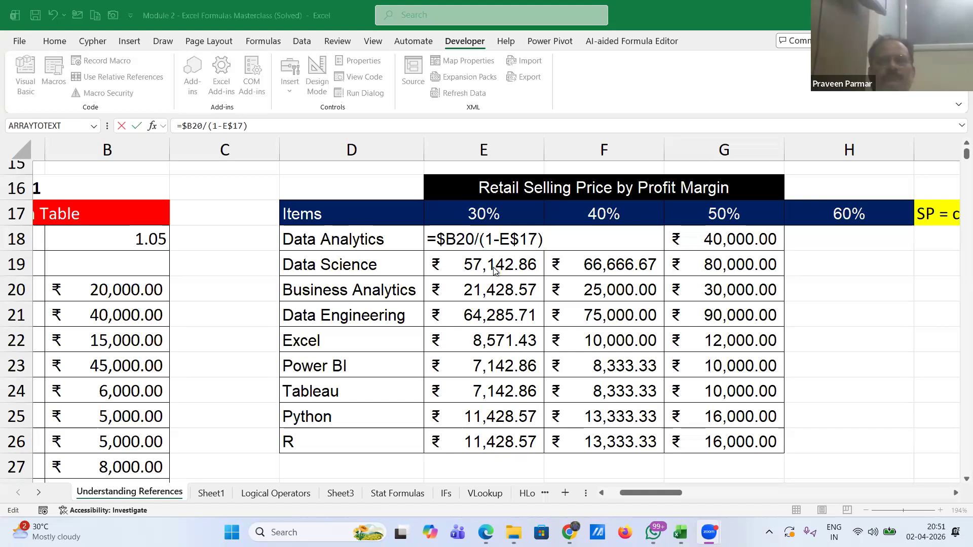
pyautogui.click(519, 241)
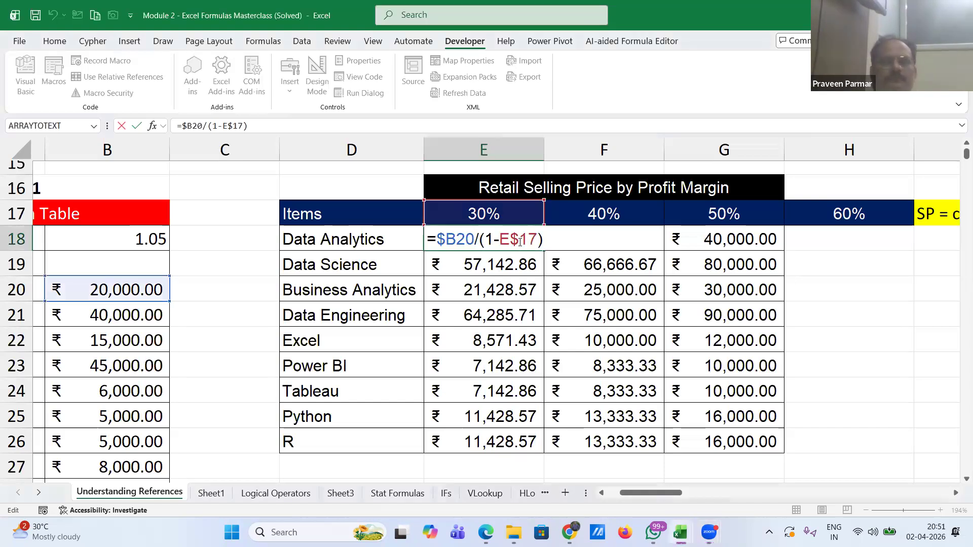
pyautogui.press('Return')
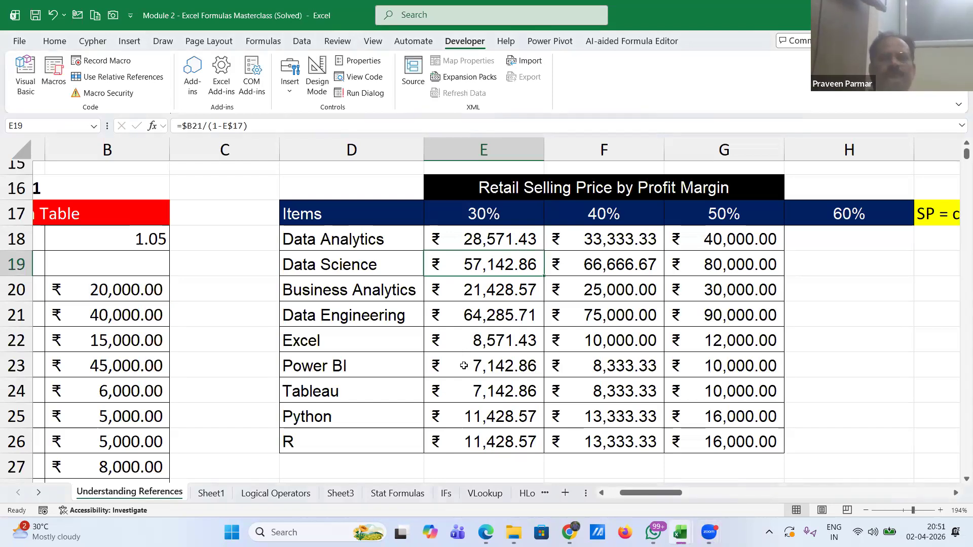
# Switch to the Logical Operators sheet and look over its student marks table.
pyautogui.scroll(-2, 463, 365)
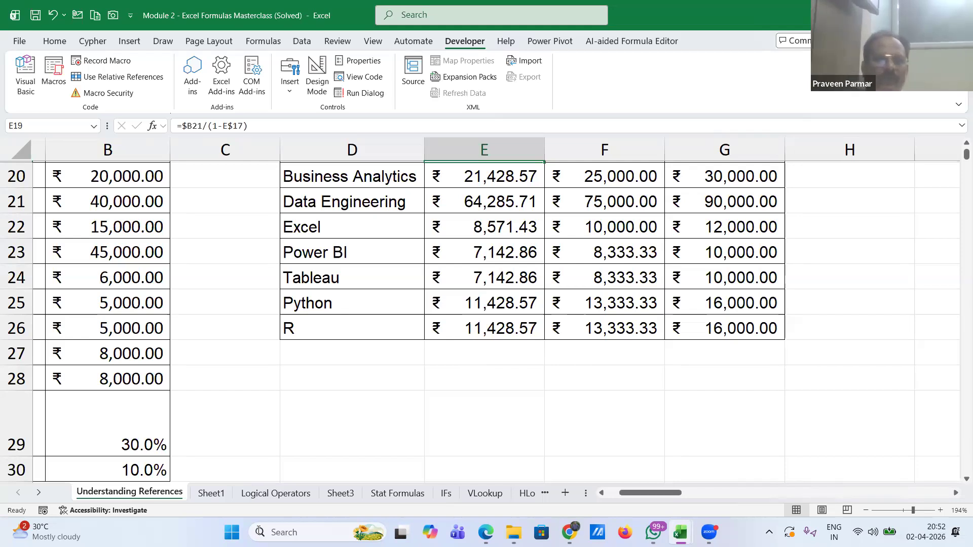
pyautogui.click(265, 493)
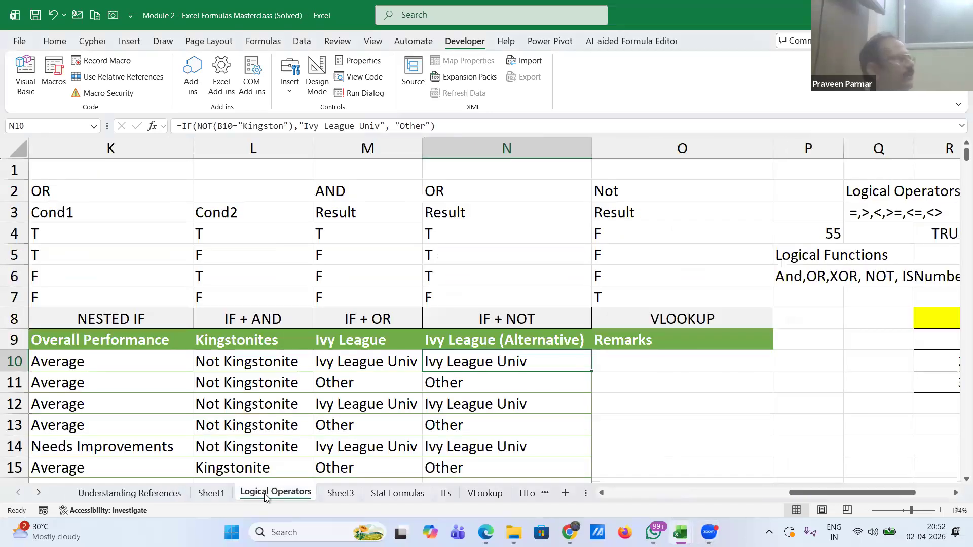
pyautogui.hscroll(-6, 220, 284)
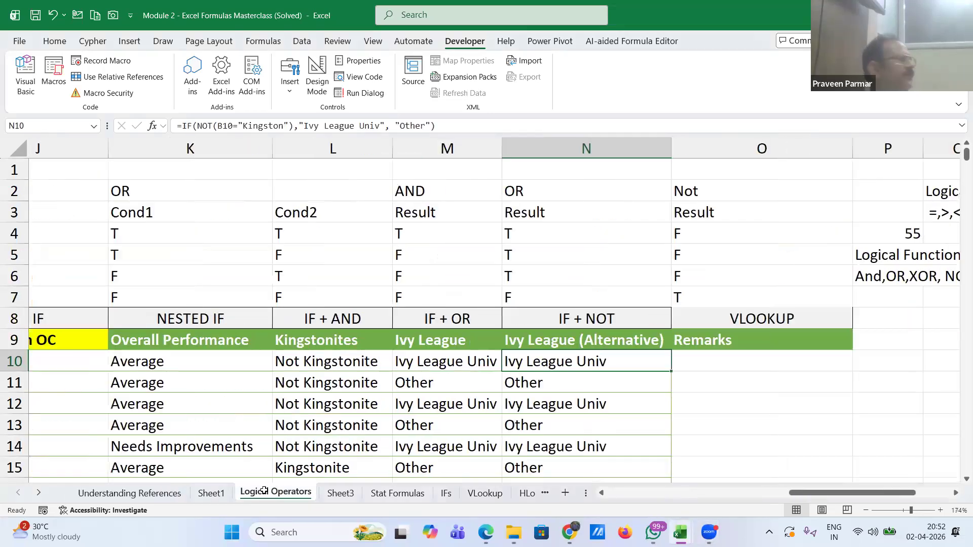
pyautogui.hscroll(-4, 220, 285)
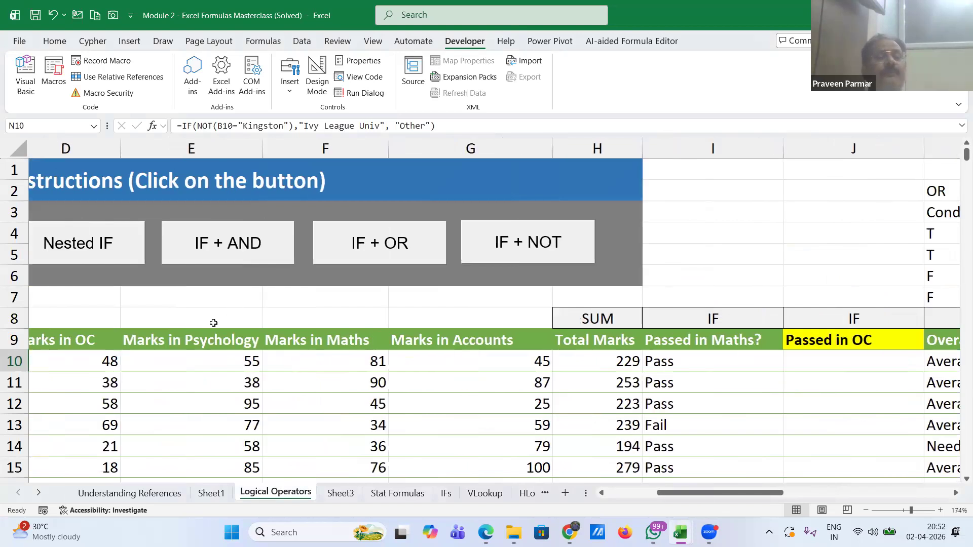
pyautogui.scroll(-2, 213, 323)
pyautogui.hscroll(-1, 214, 323)
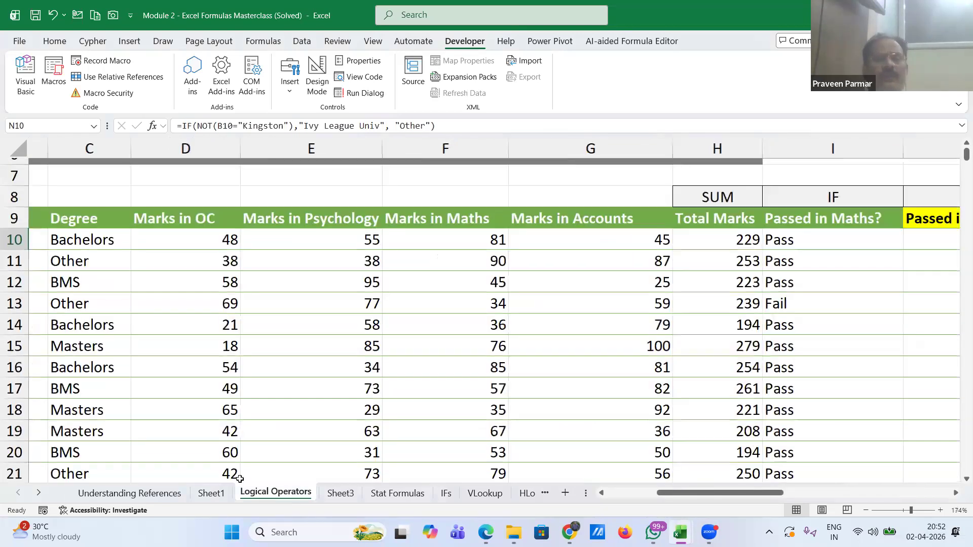
# Look through the Stat Formulas, IFs, VLookup, HLookup and XLoup sheets.
pyautogui.click(389, 497)
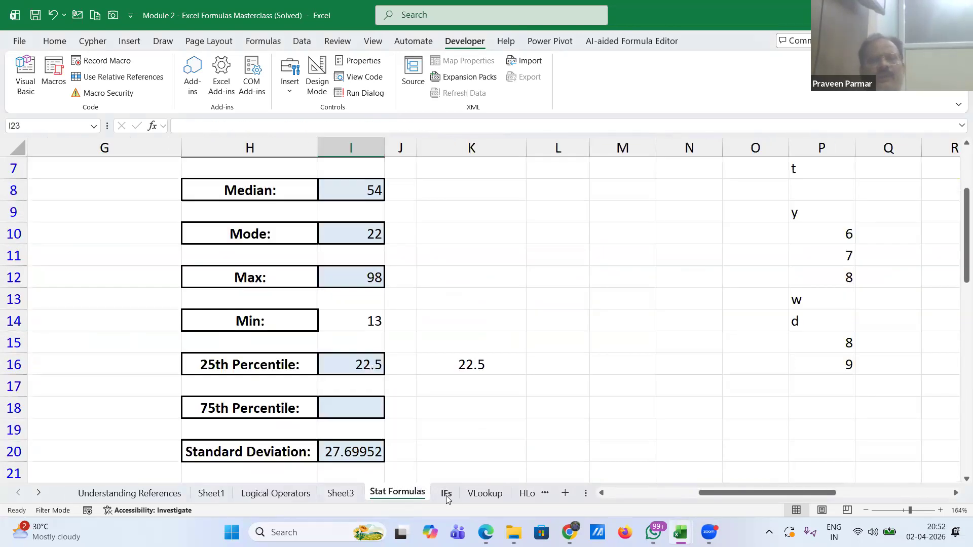
pyautogui.click(446, 494)
pyautogui.click(478, 496)
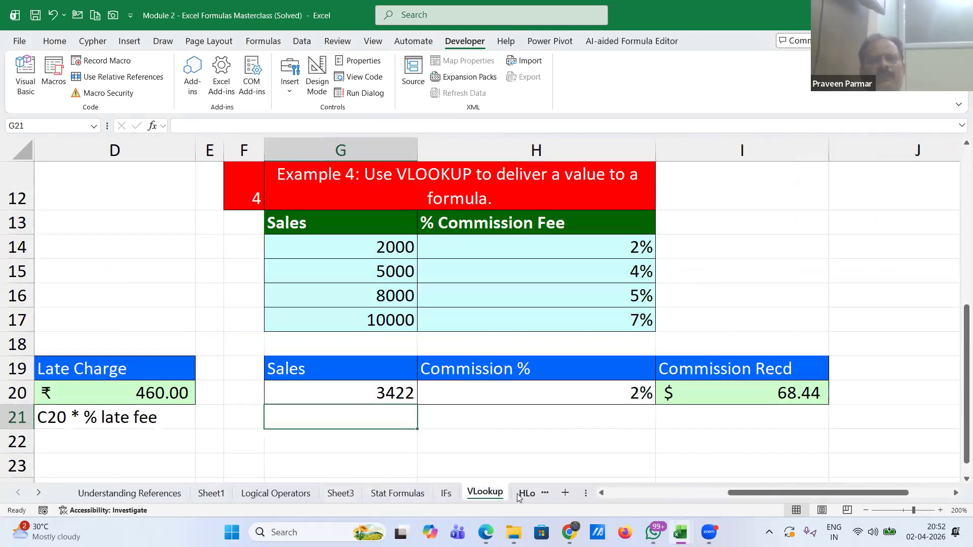
pyautogui.click(525, 494)
pyautogui.click(475, 495)
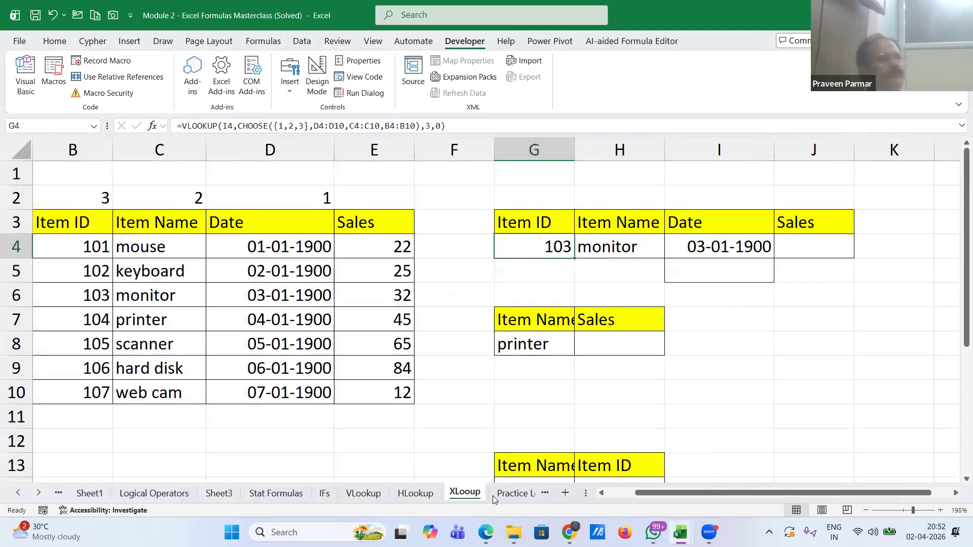